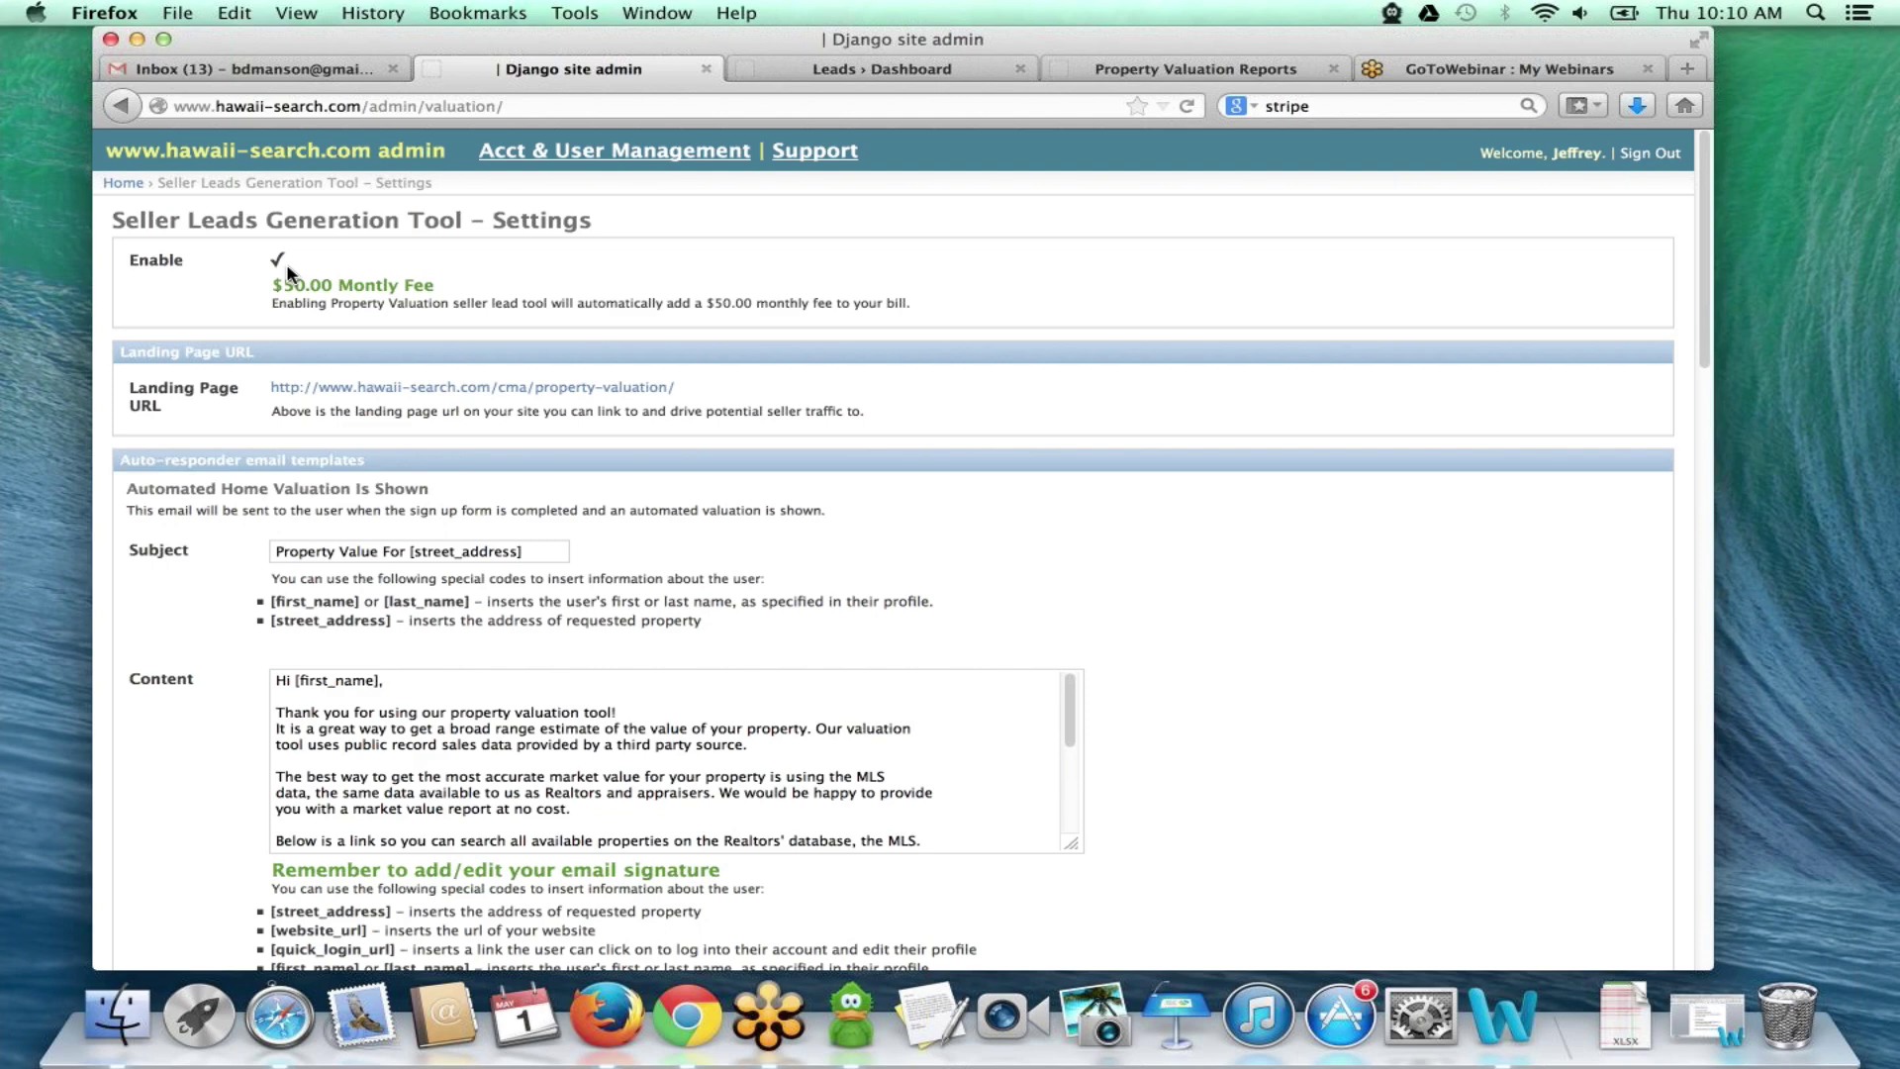
# - Scroll through the property valuation settings form to review its fields
pyautogui.scroll(-3, 232, 395)
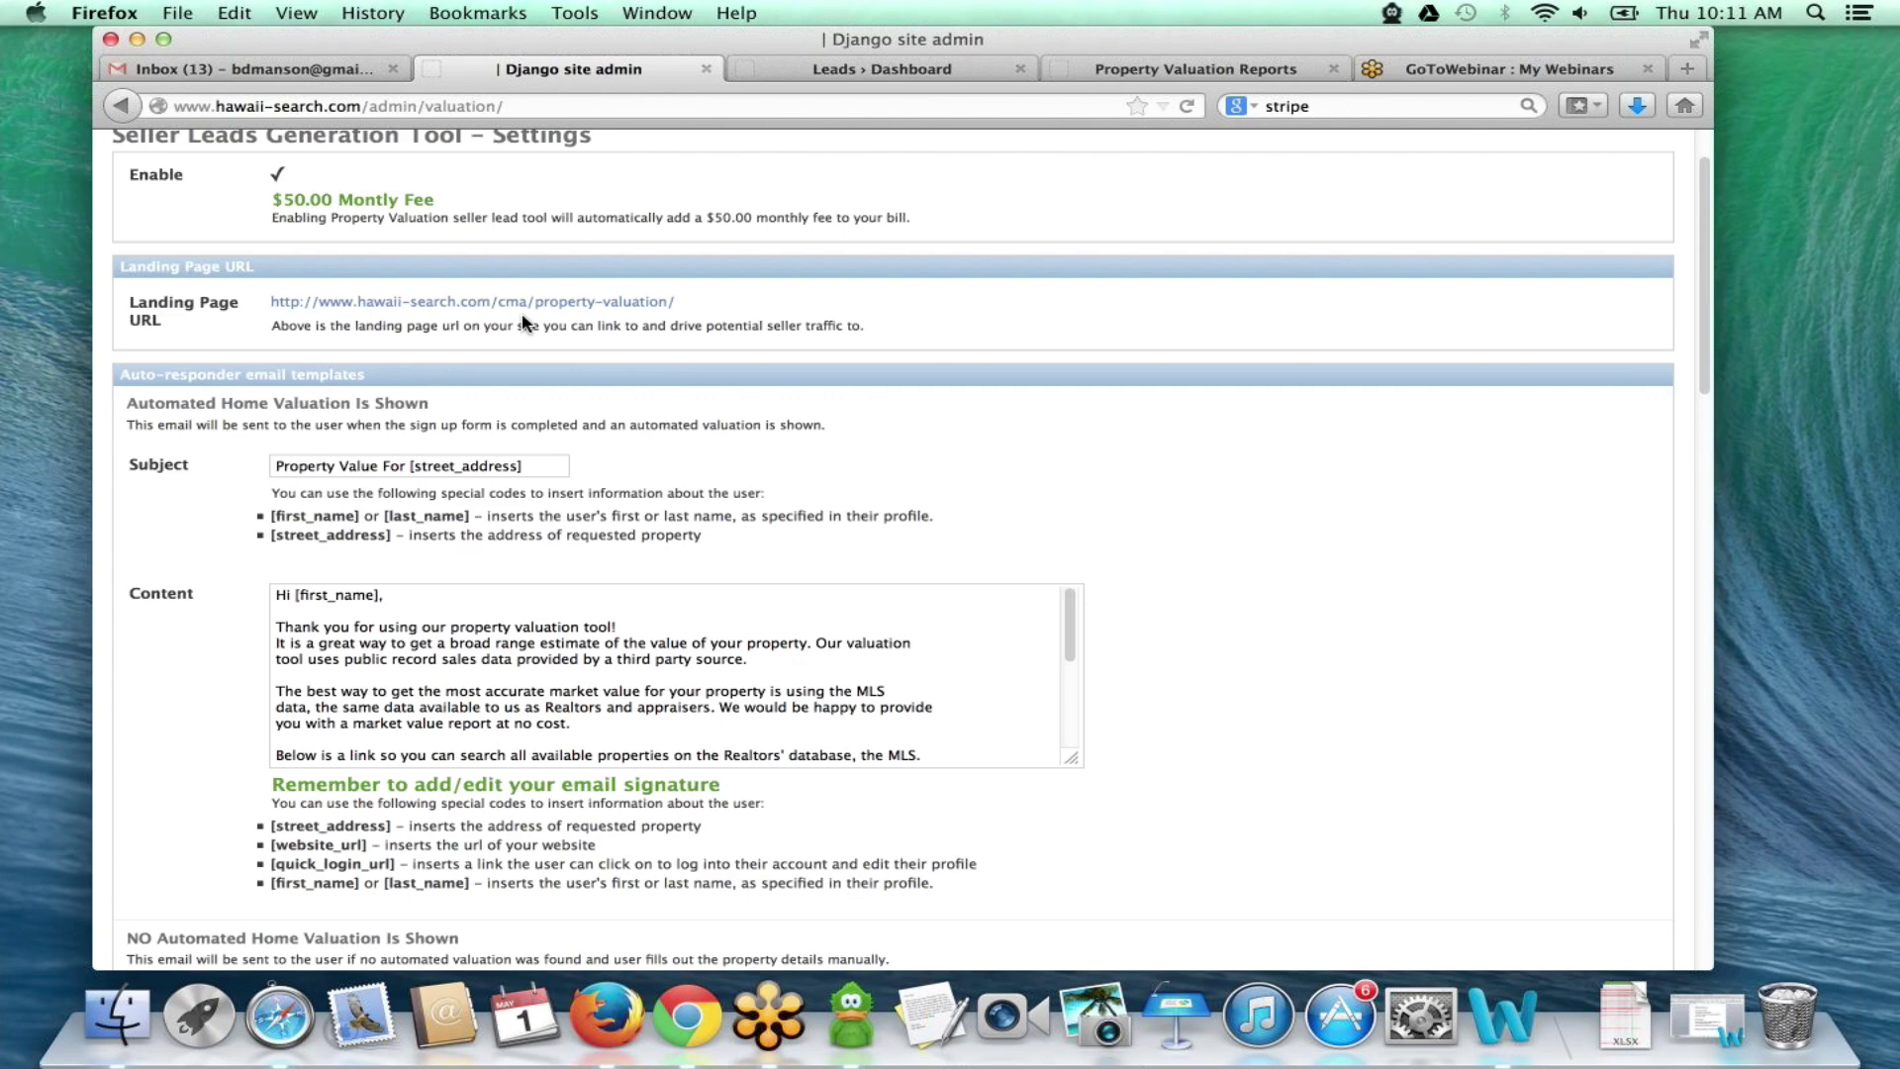
pyautogui.scroll(-2, 626, 461)
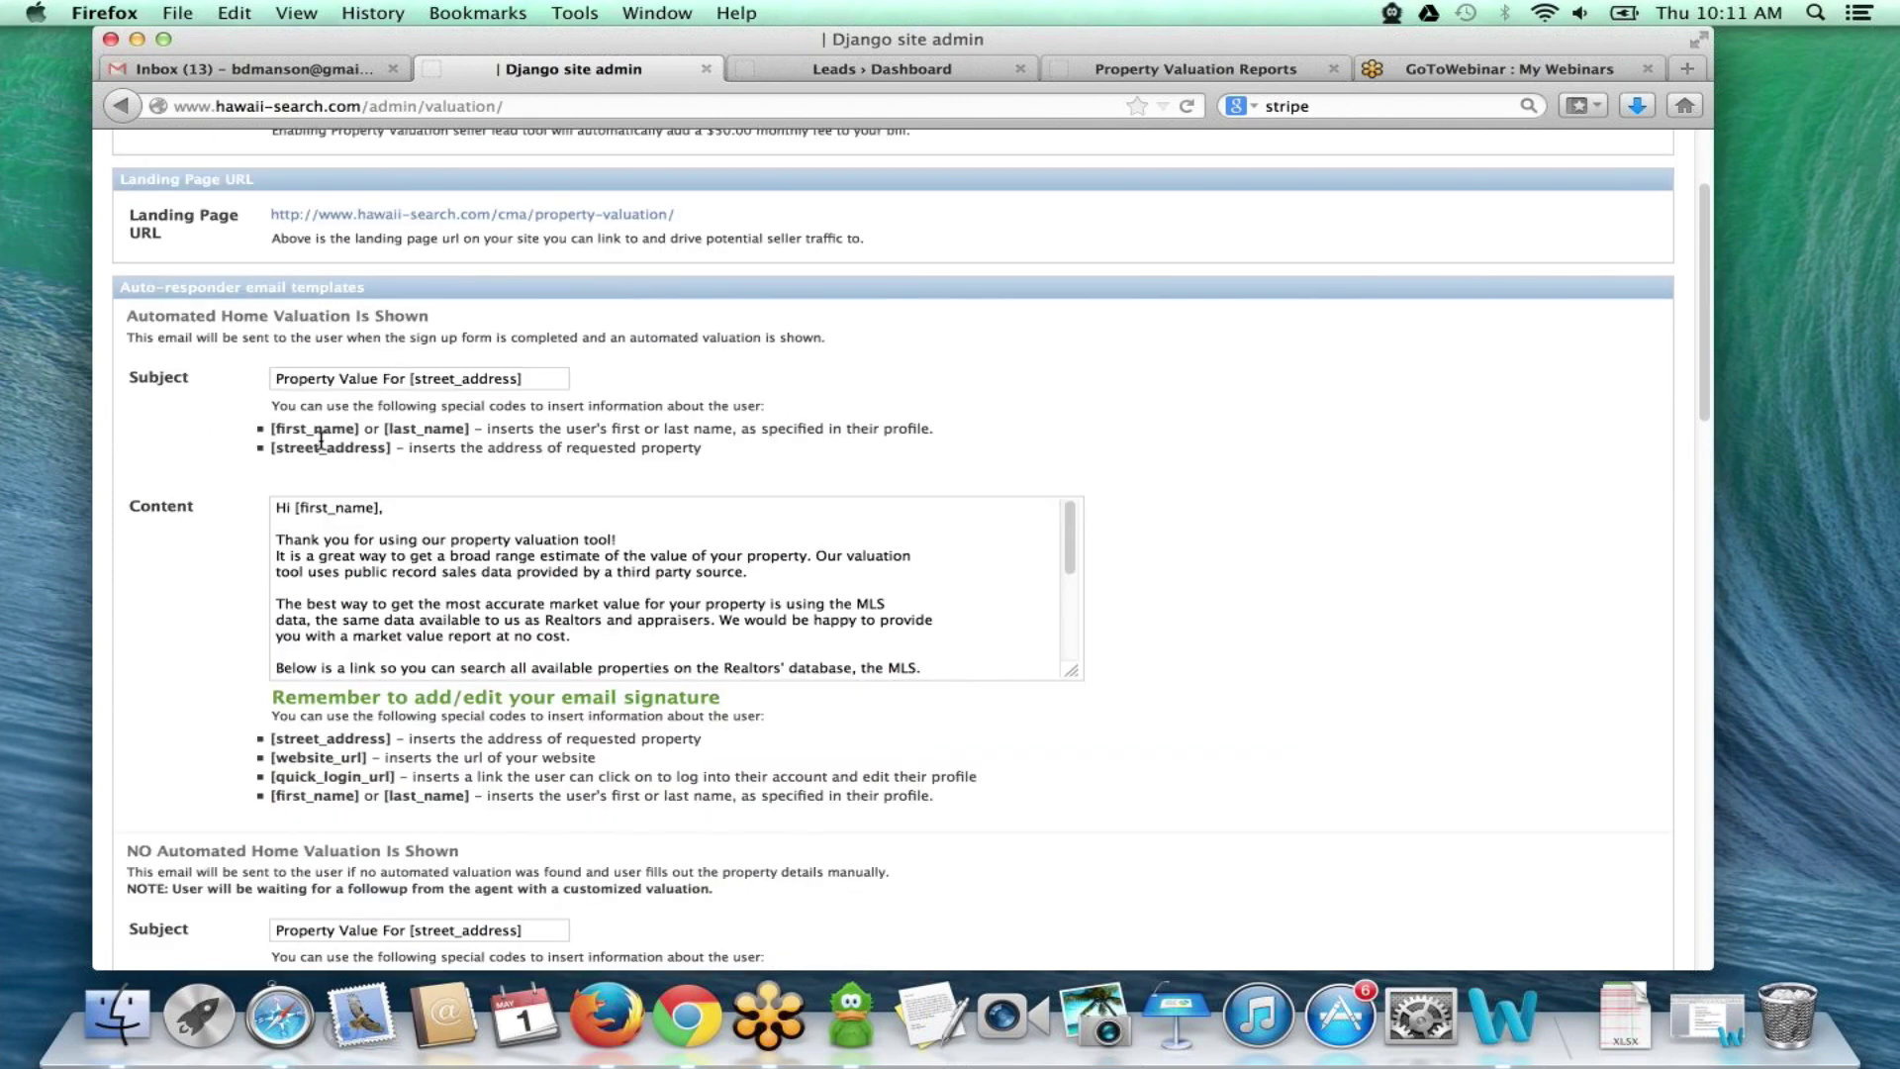
pyautogui.scroll(-1, 321, 440)
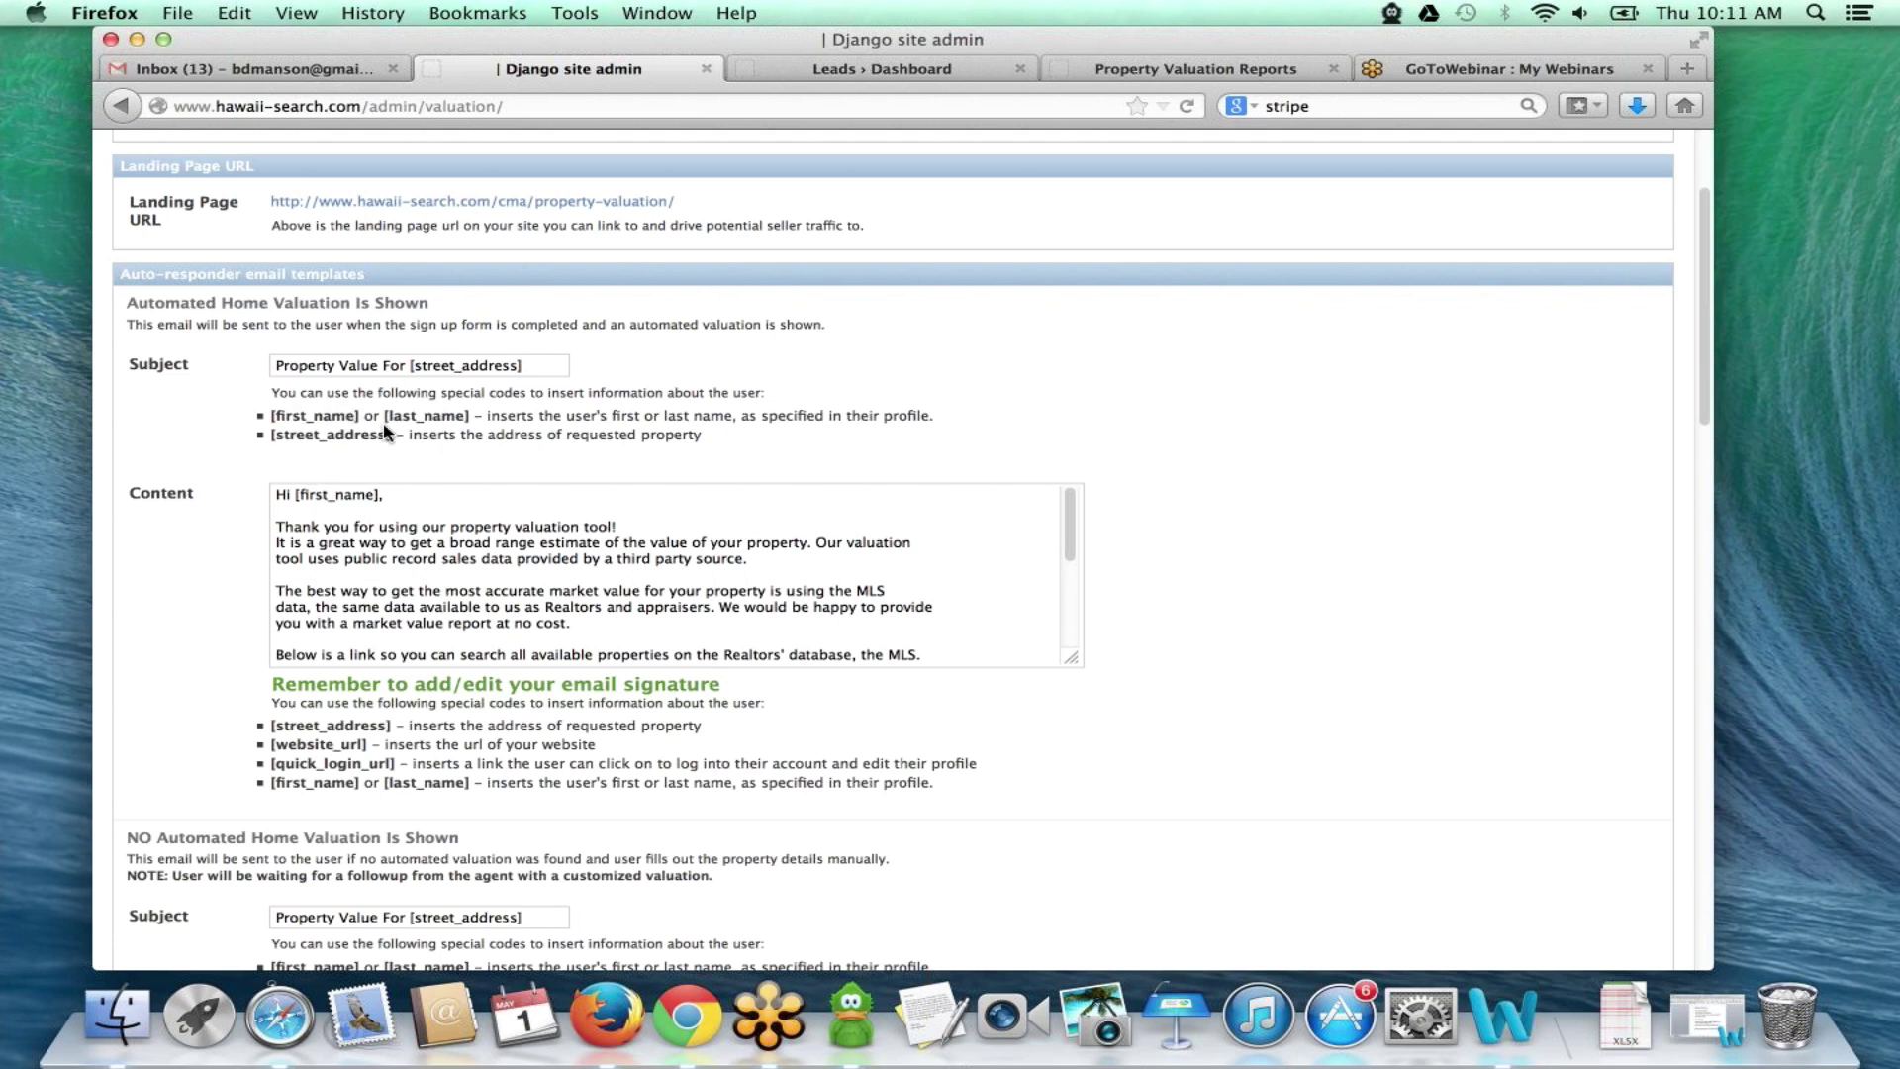
pyautogui.scroll(-1, 426, 552)
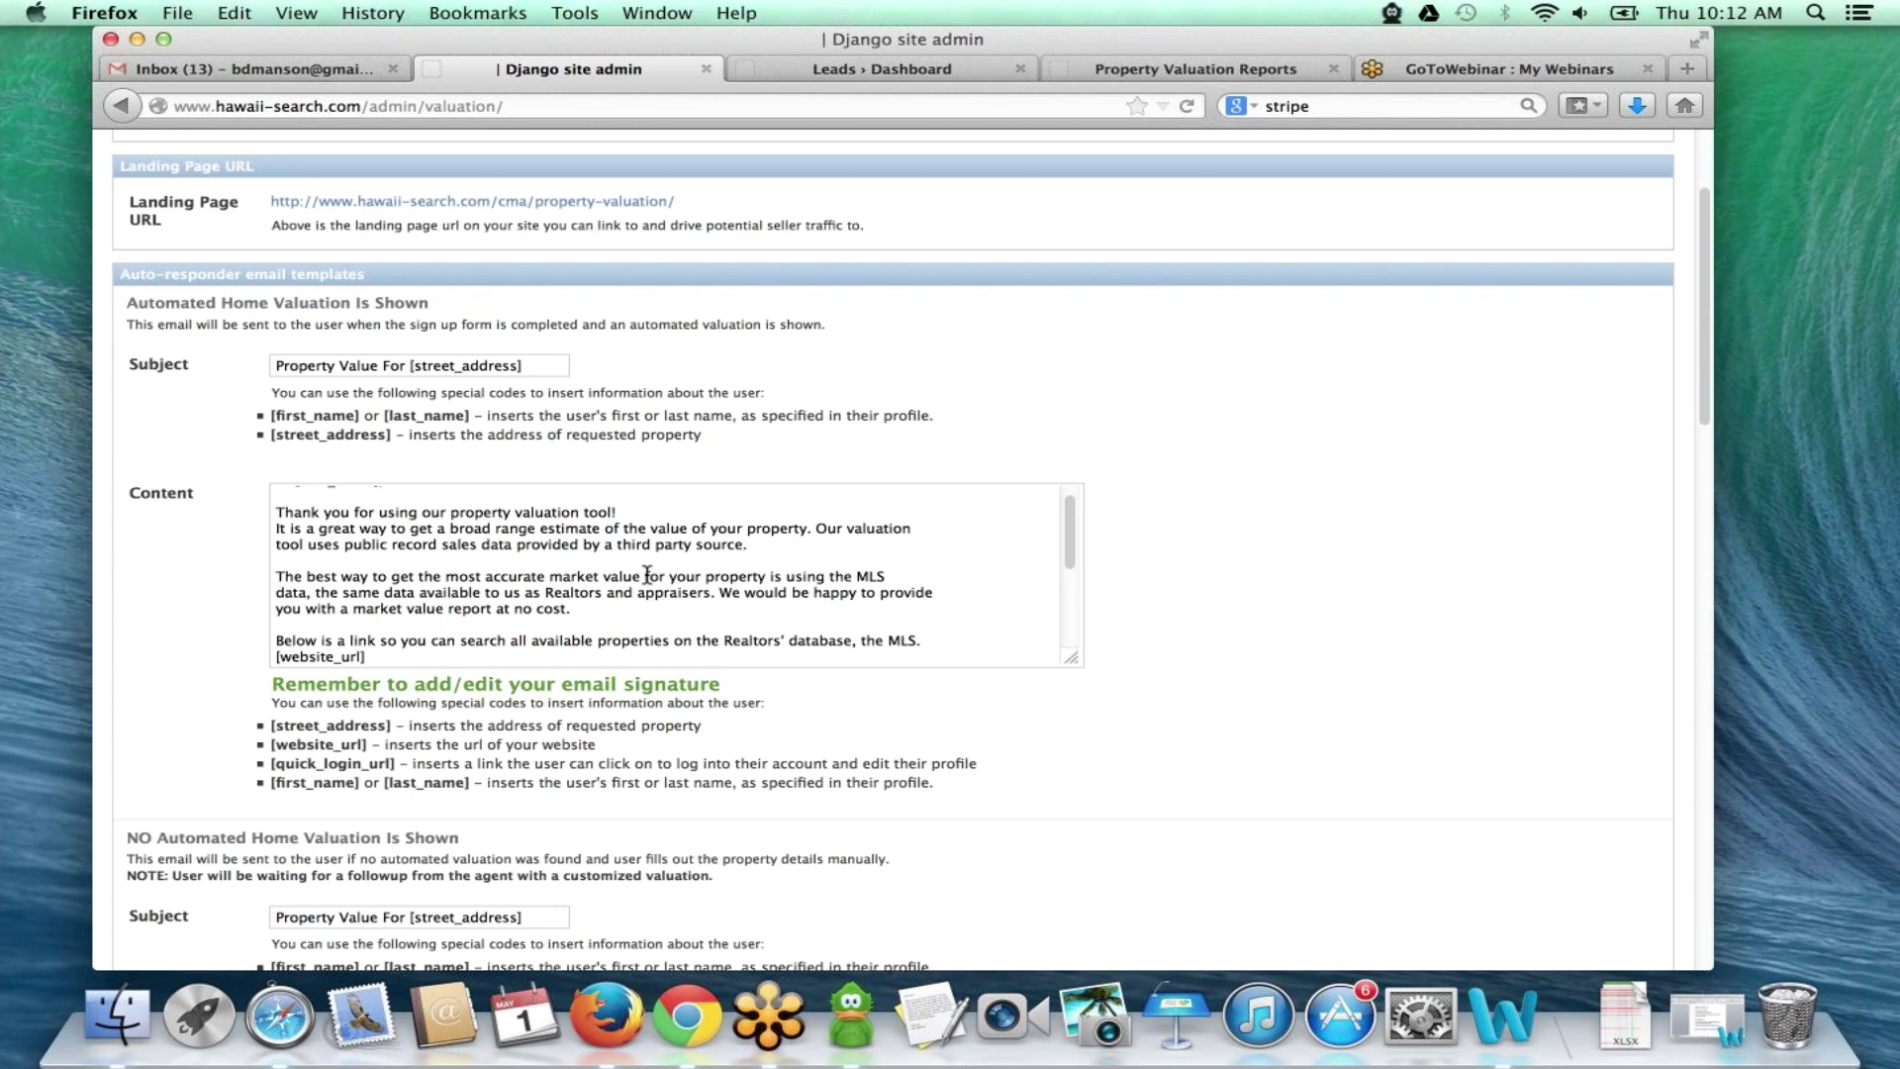
pyautogui.scroll(-3, 643, 594)
pyautogui.scroll(-1, 518, 615)
pyautogui.moveTo(517, 608); pyautogui.dragTo(278, 568)
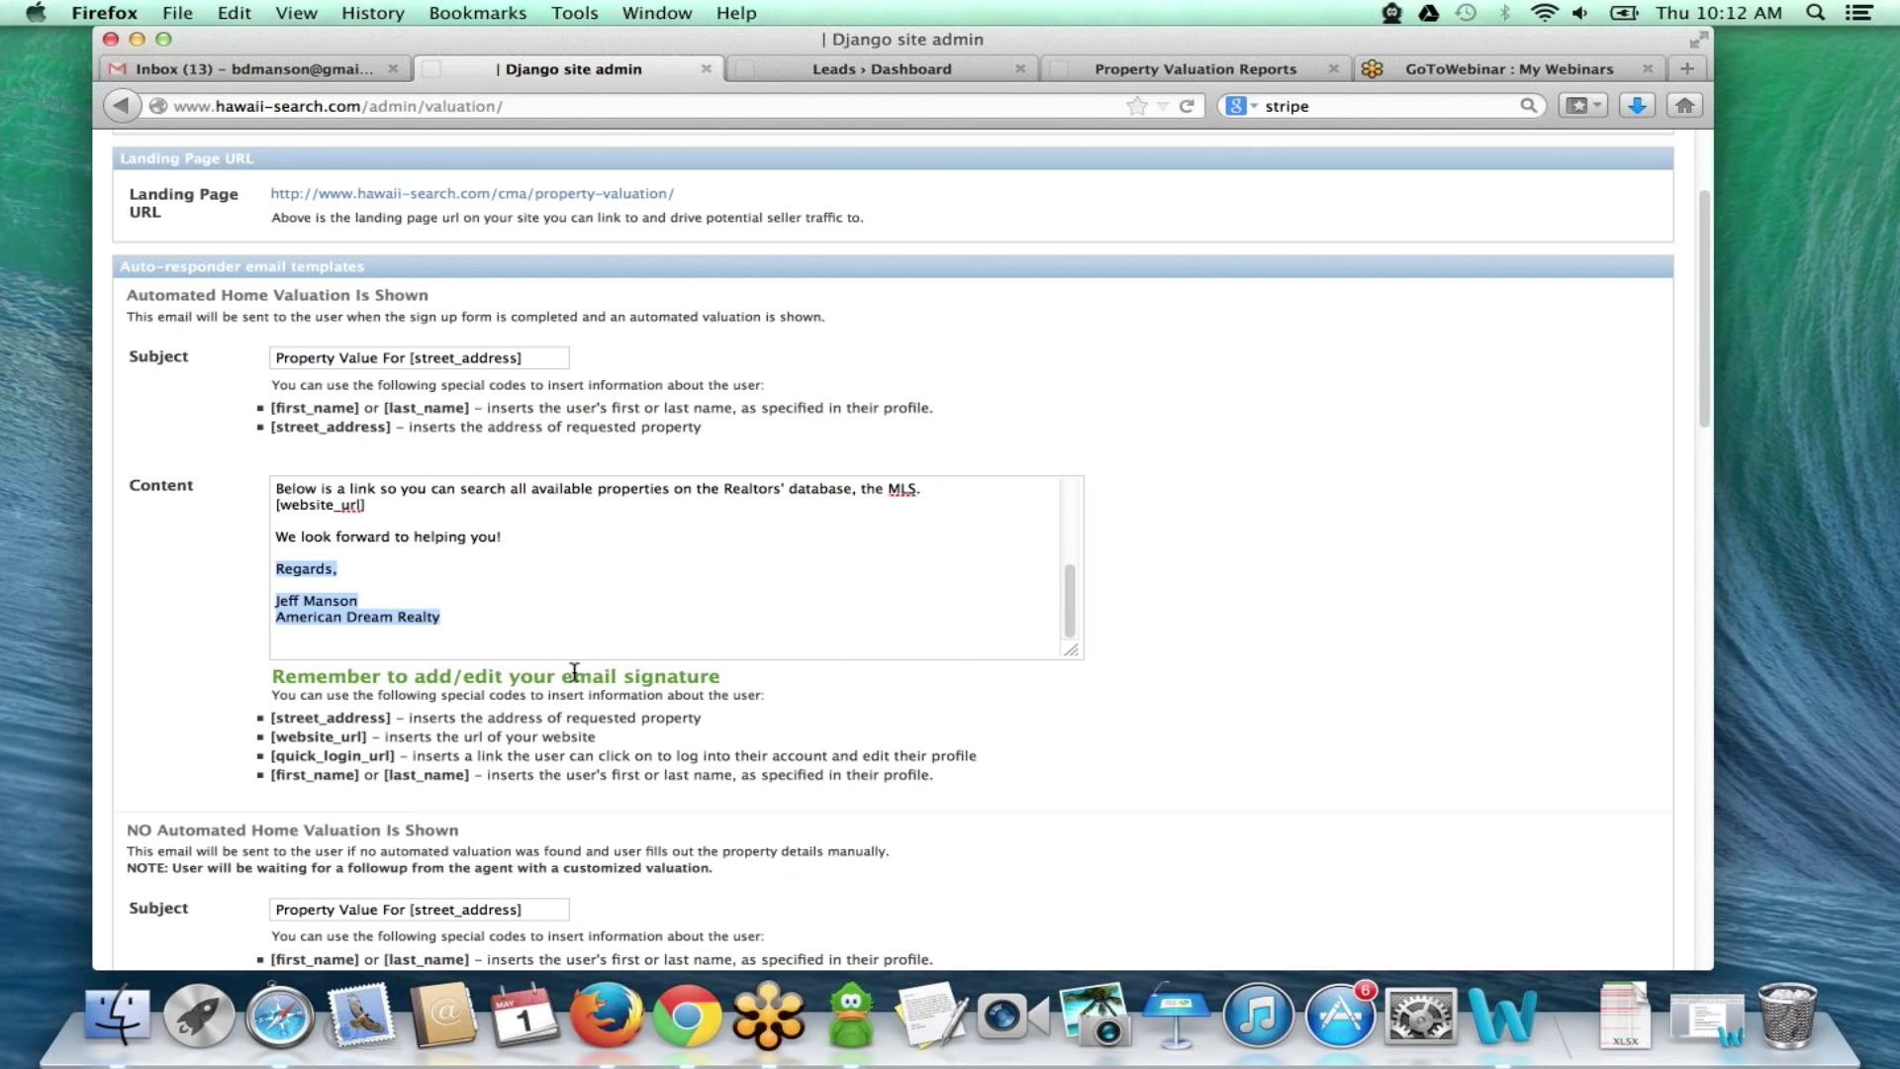
pyautogui.scroll(-10, 665, 712)
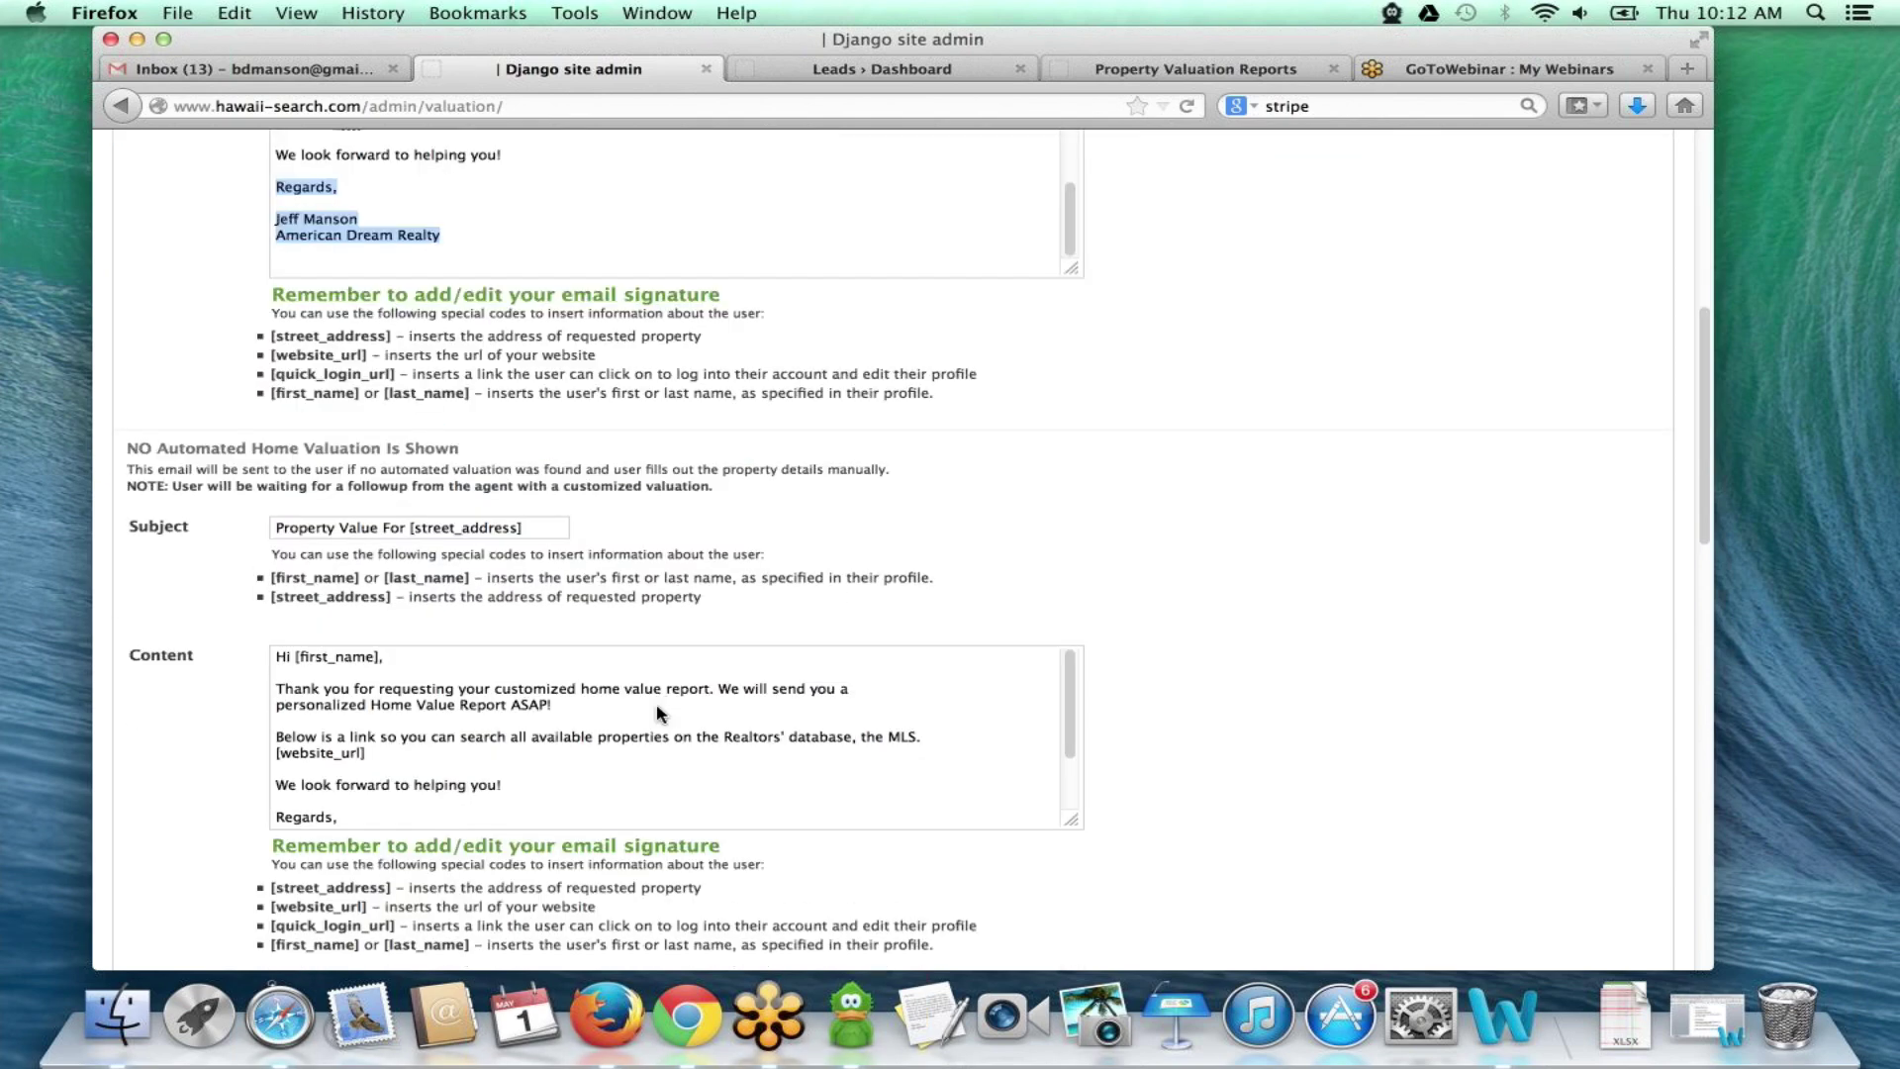
pyautogui.scroll(1, 604, 596)
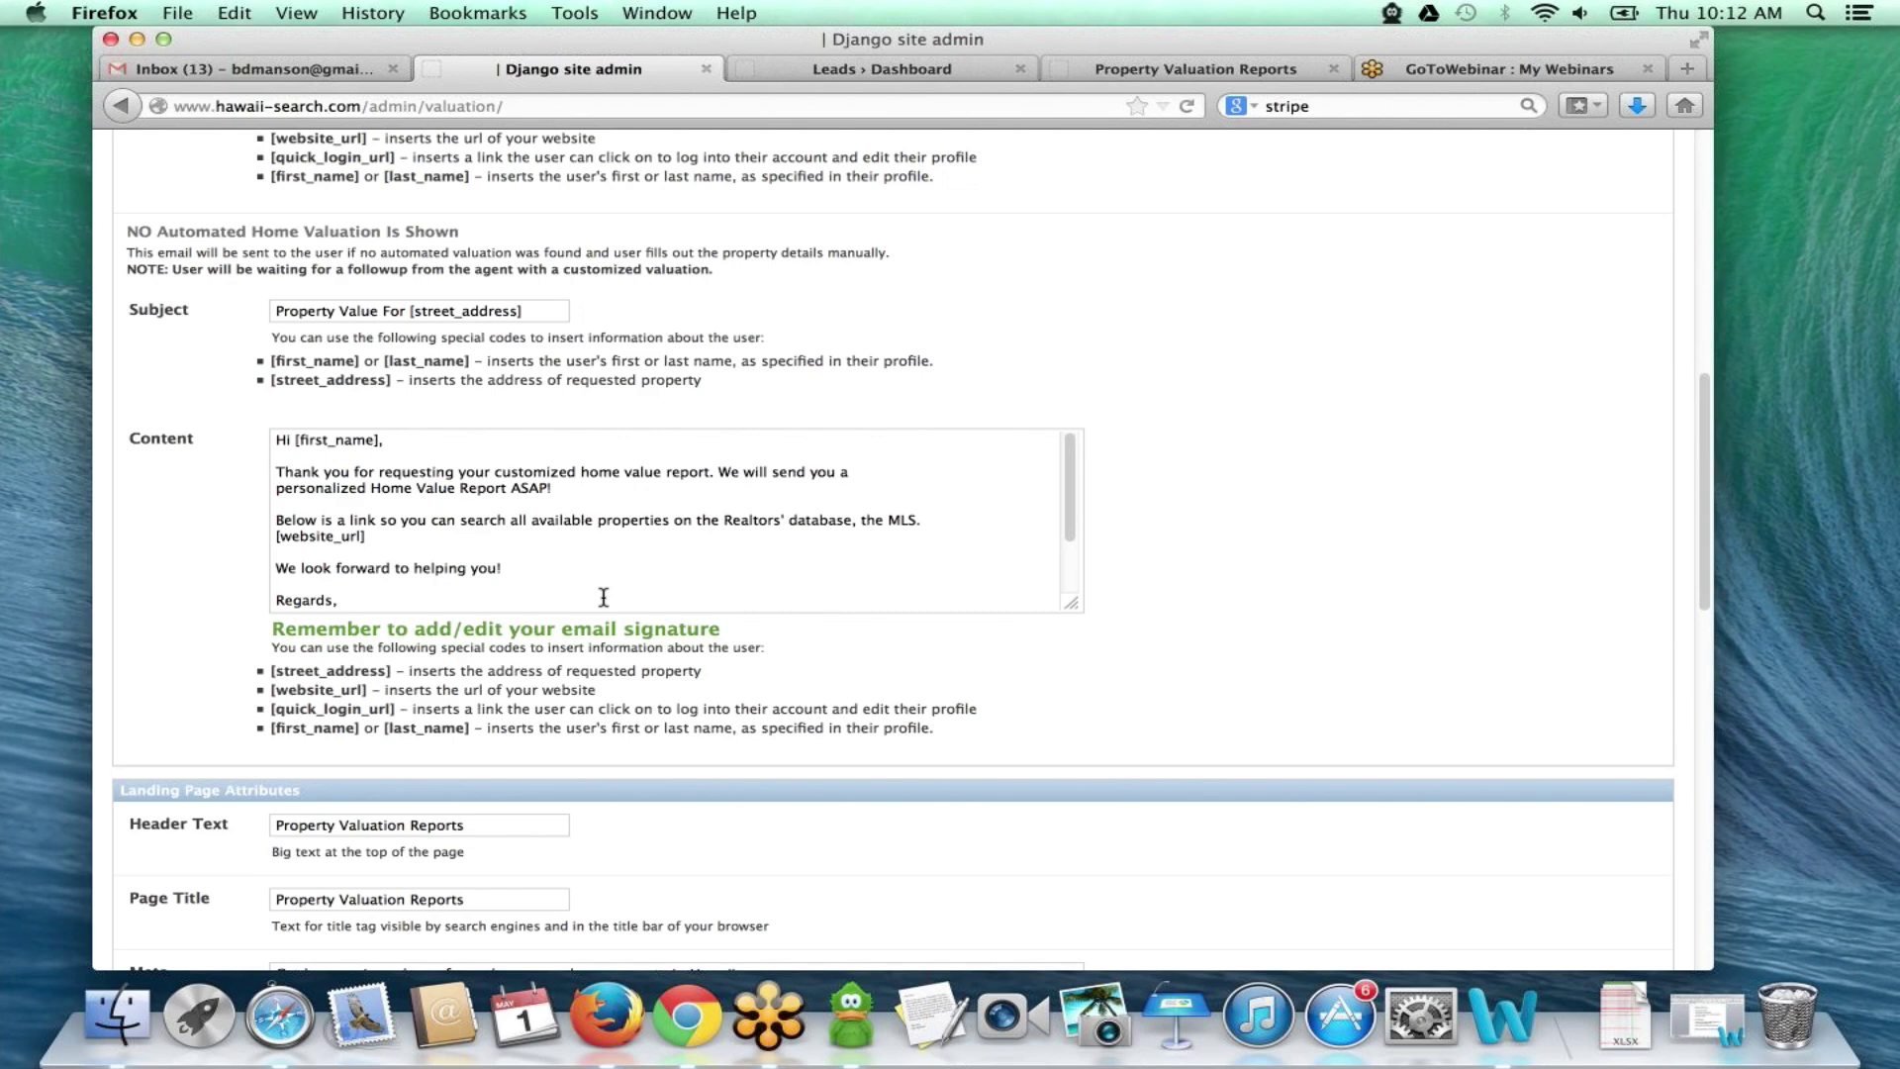
pyautogui.scroll(-3, 473, 531)
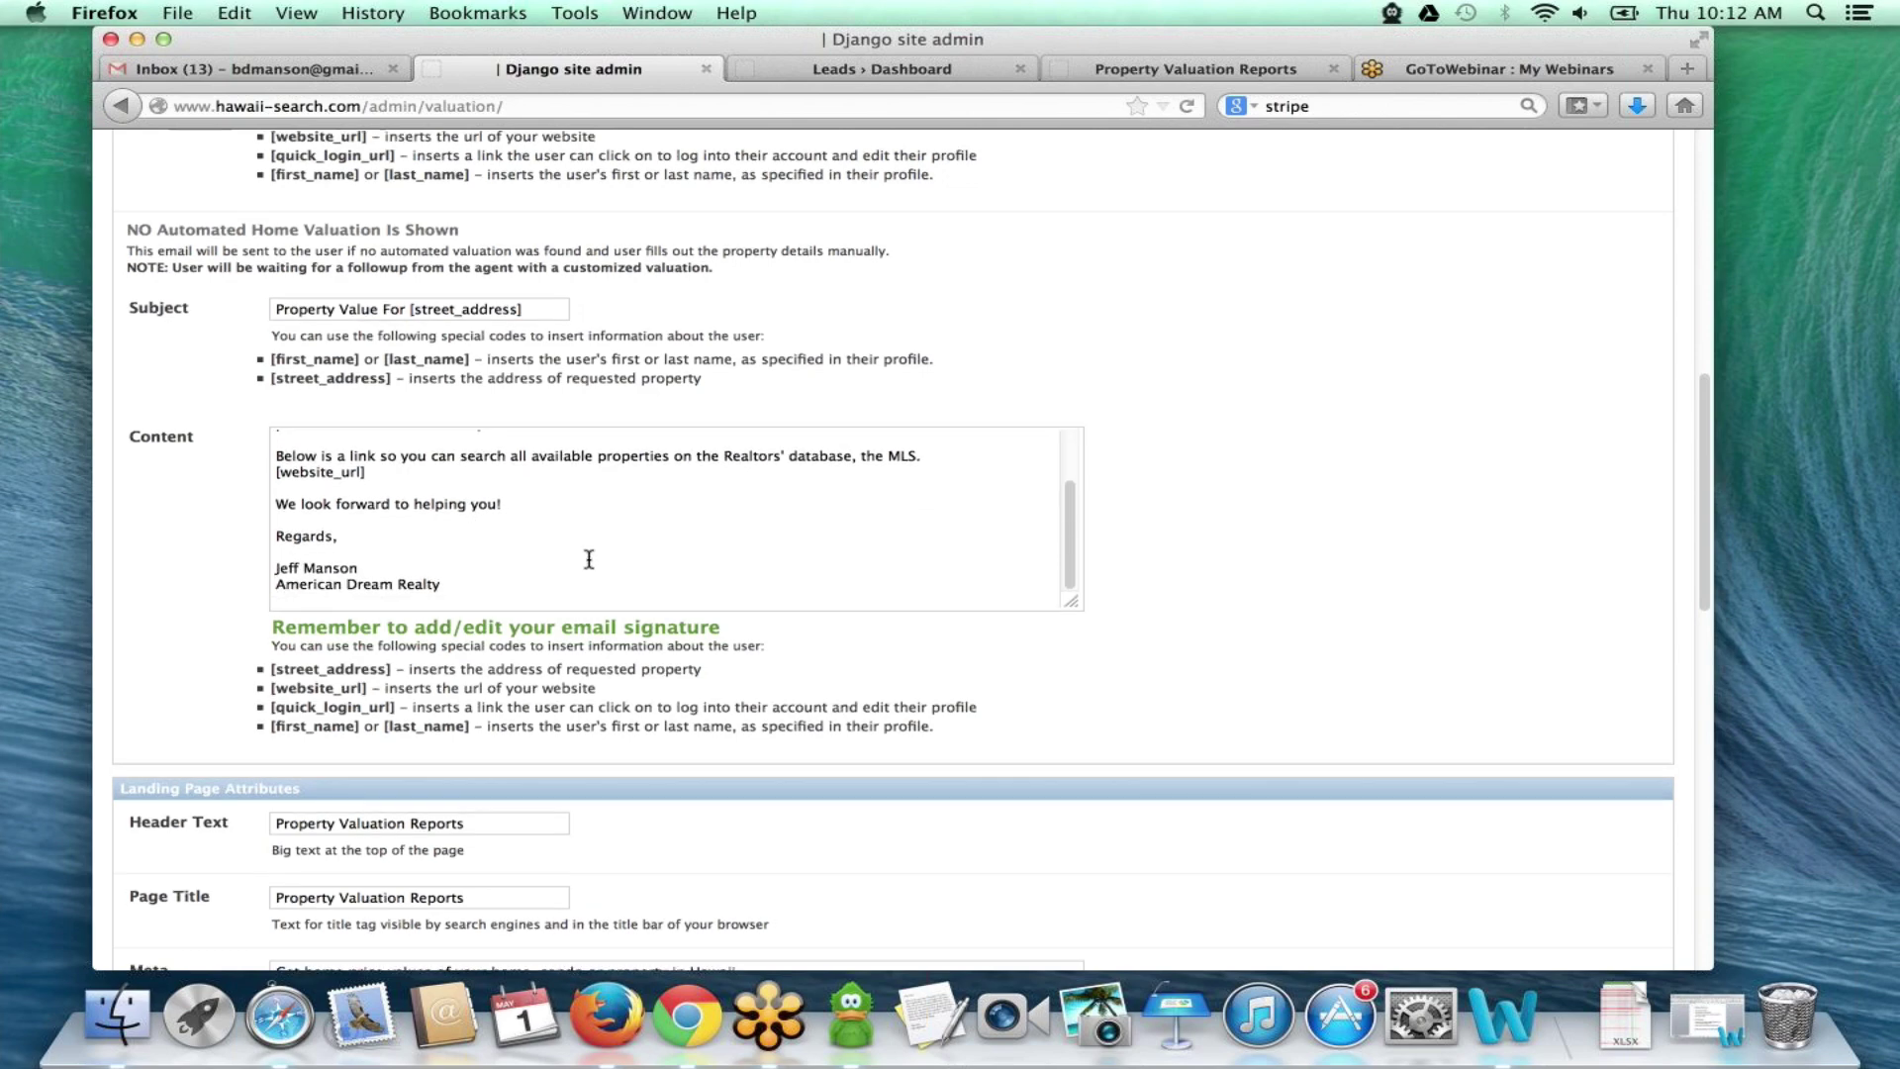
pyautogui.scroll(-3, 588, 564)
pyautogui.scroll(-4, 589, 544)
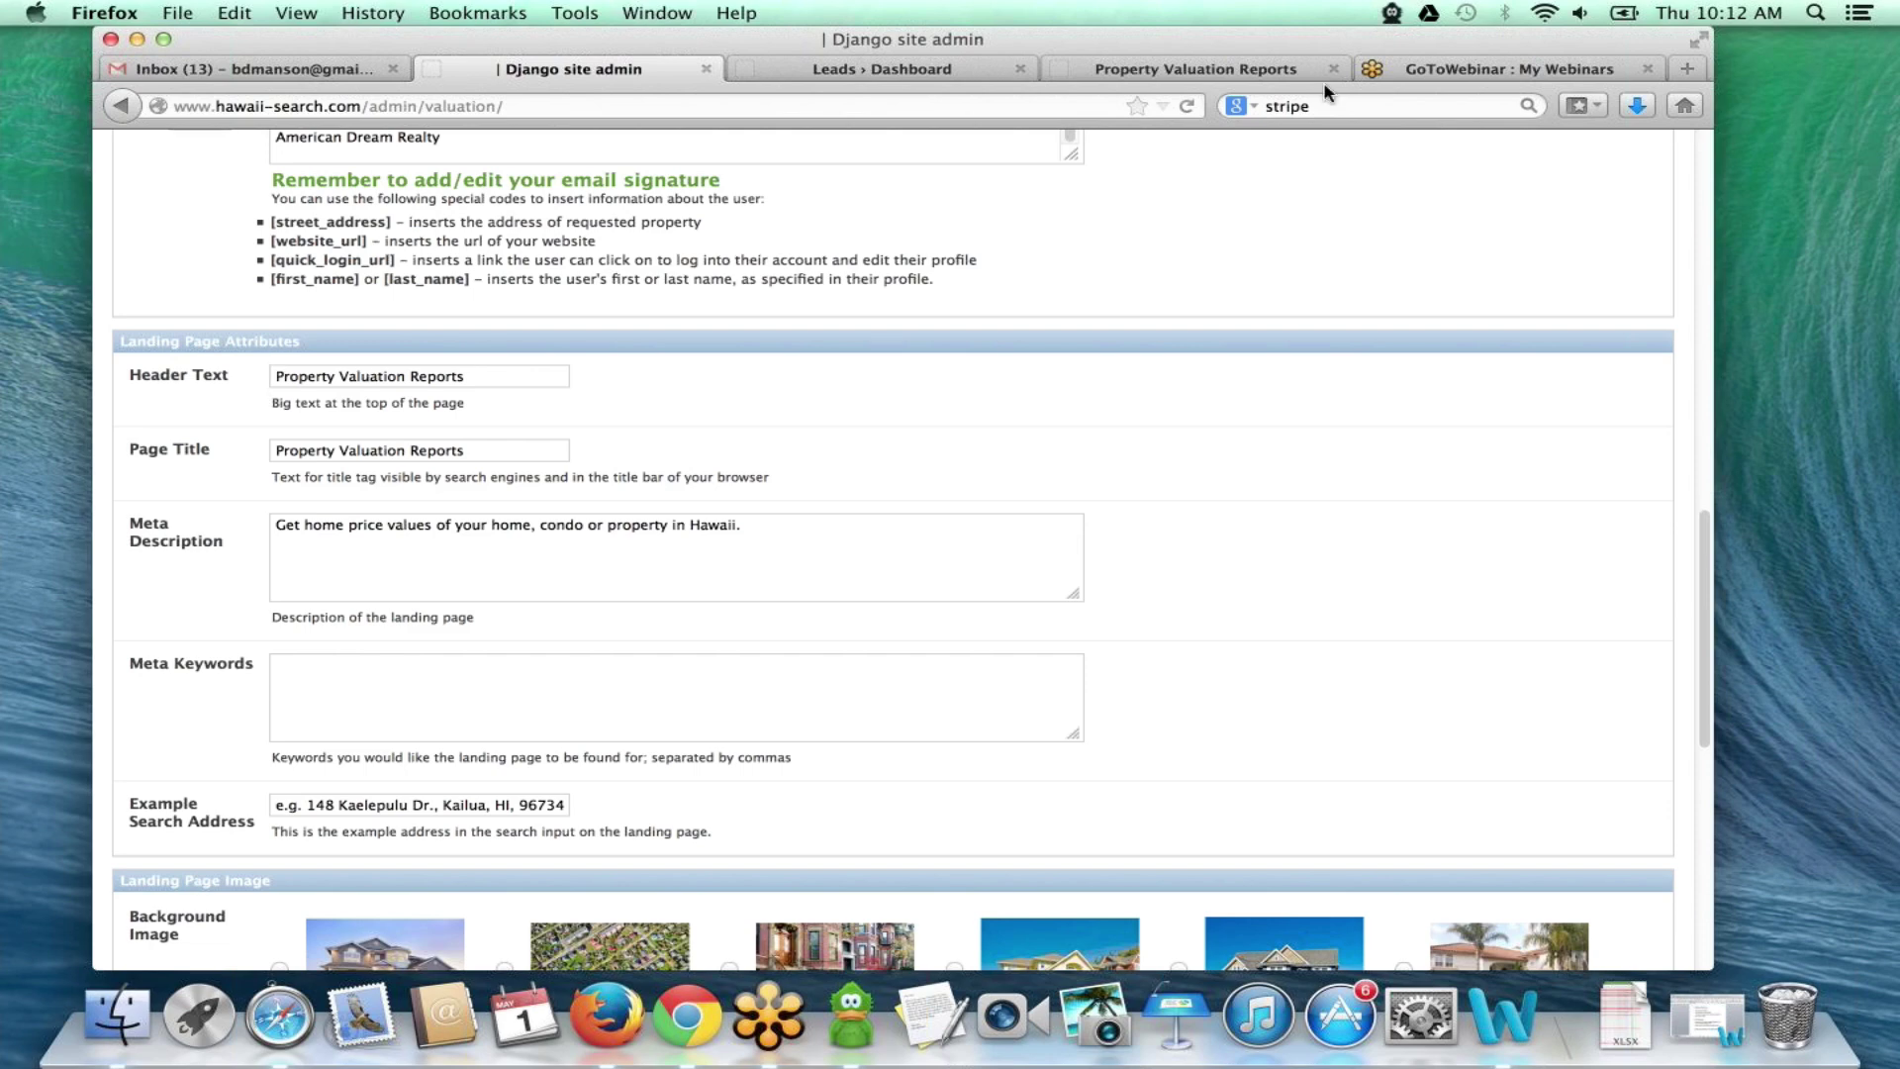
# - Compare the landing page's Property Valuation Reports header against the settings form
pyautogui.click(1249, 71)
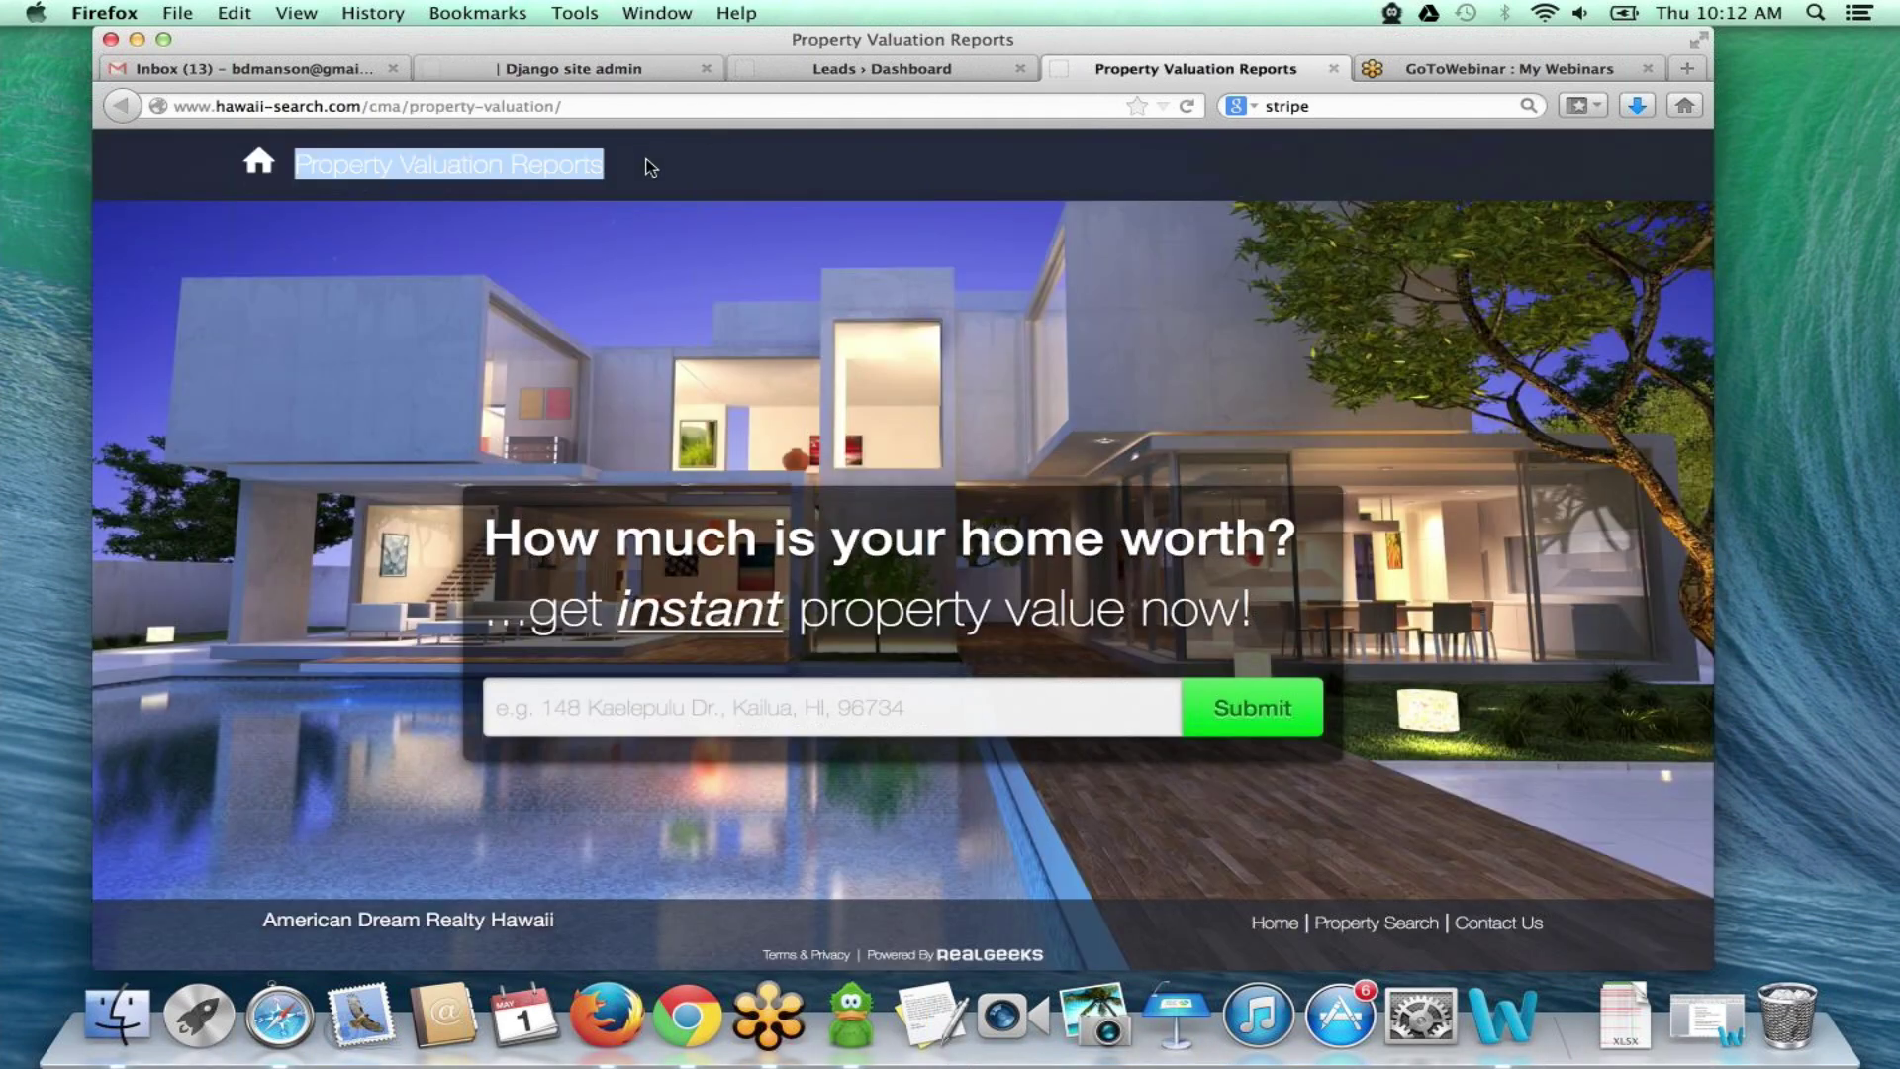
pyautogui.moveTo(648, 175); pyautogui.dragTo(304, 171)
pyautogui.click(637, 146)
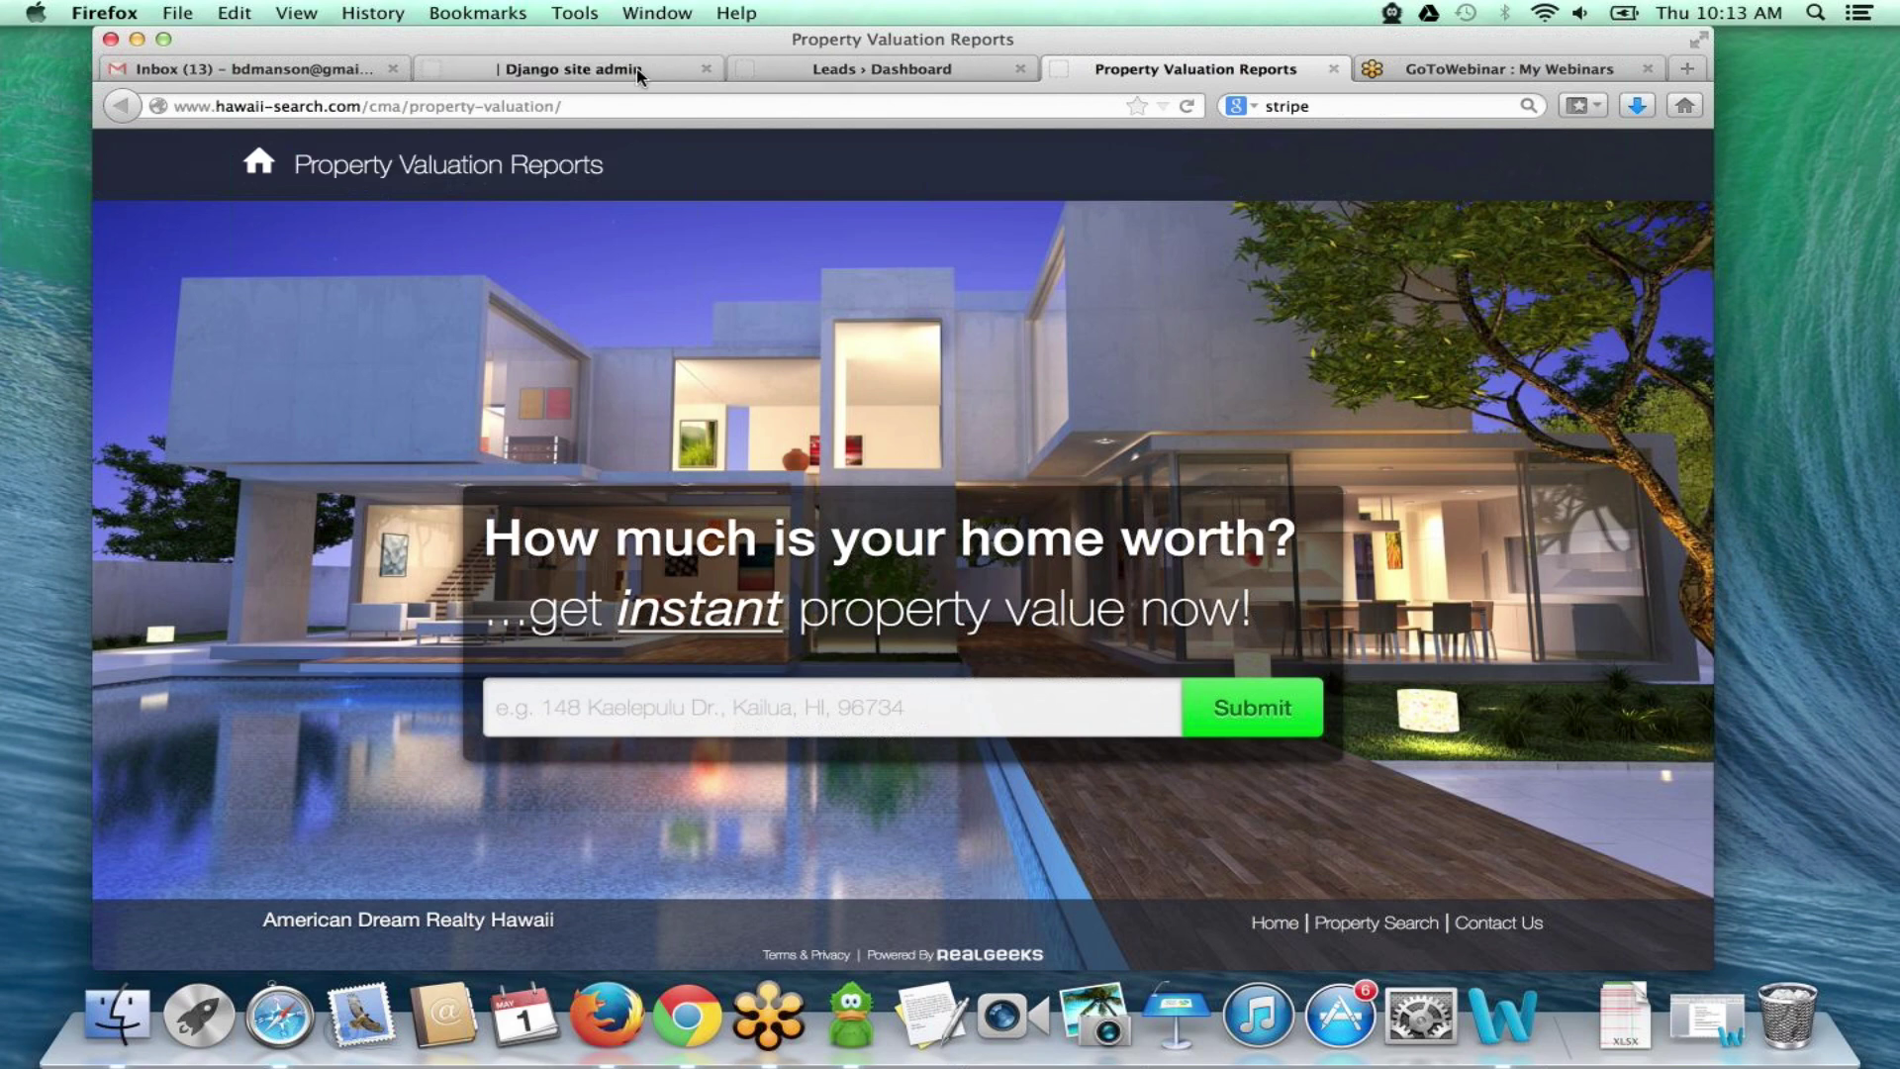
pyautogui.click(648, 71)
pyautogui.scroll(-2, 226, 409)
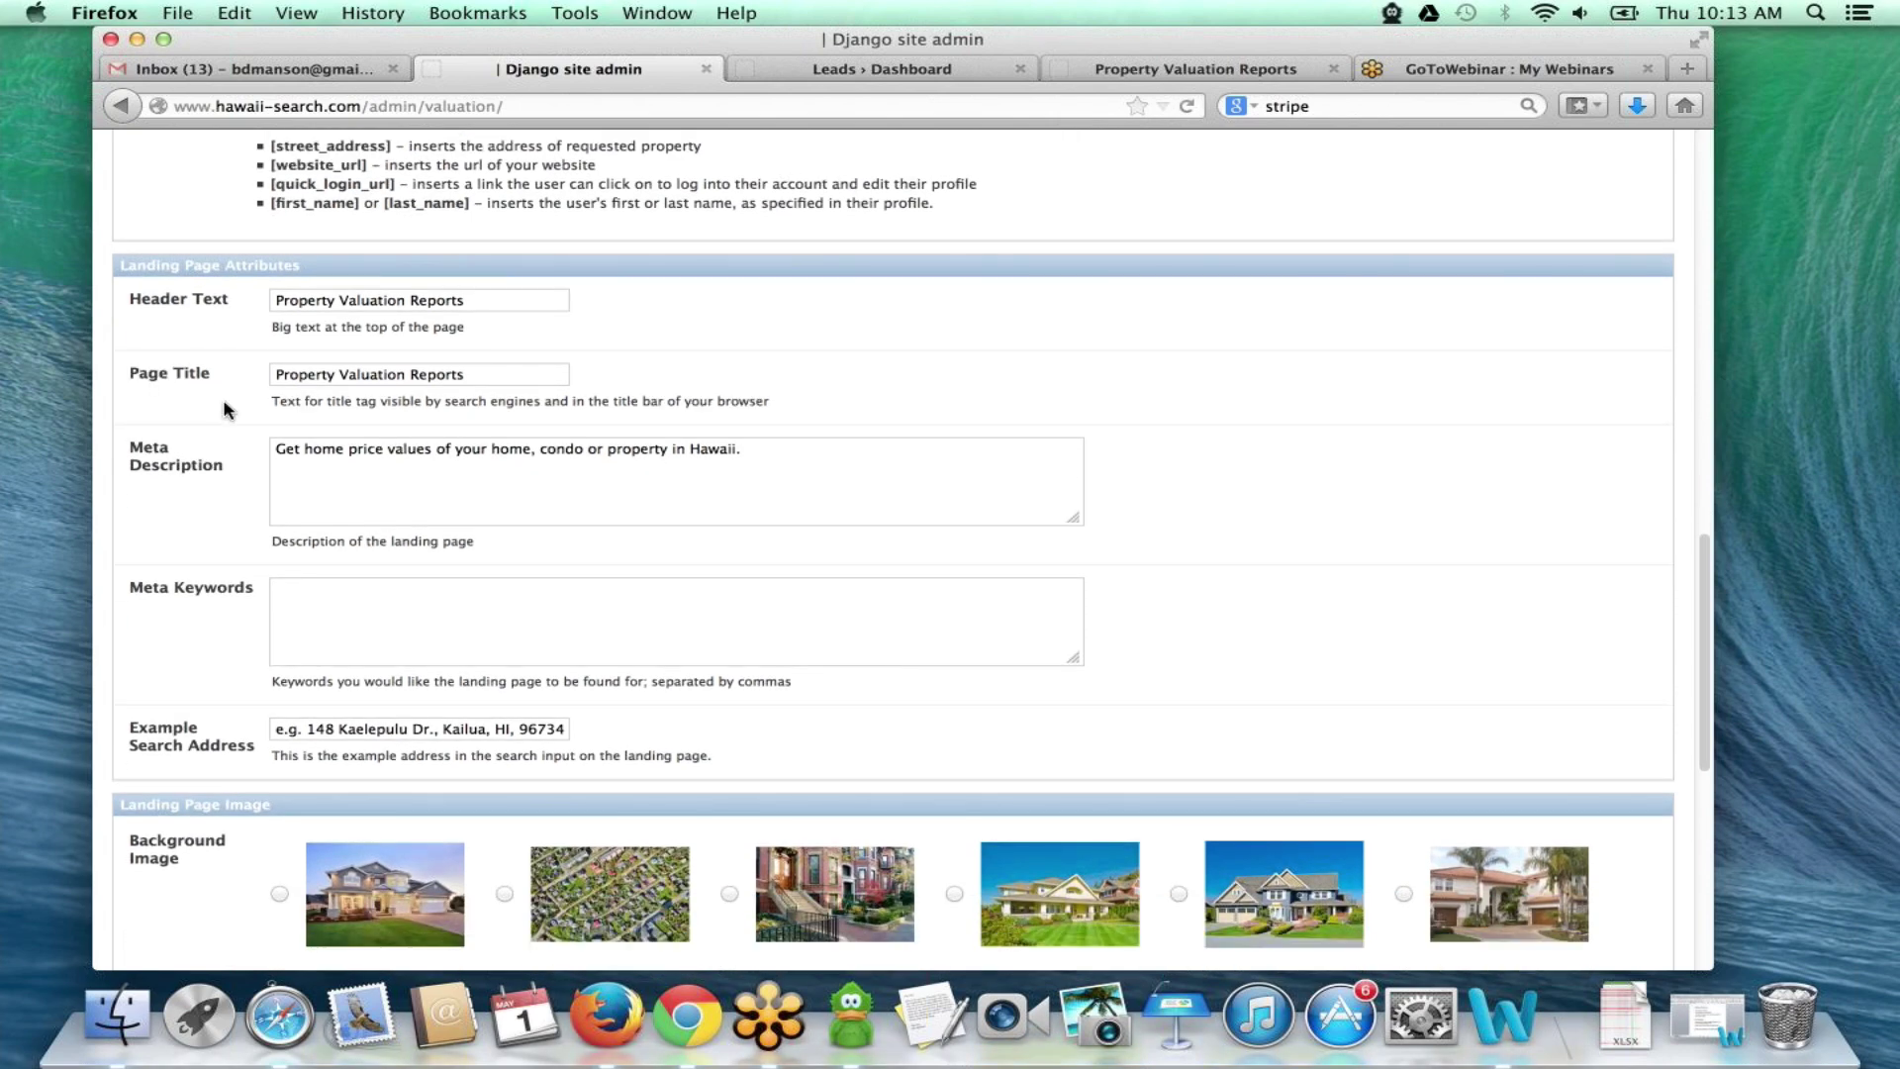
pyautogui.click(1215, 73)
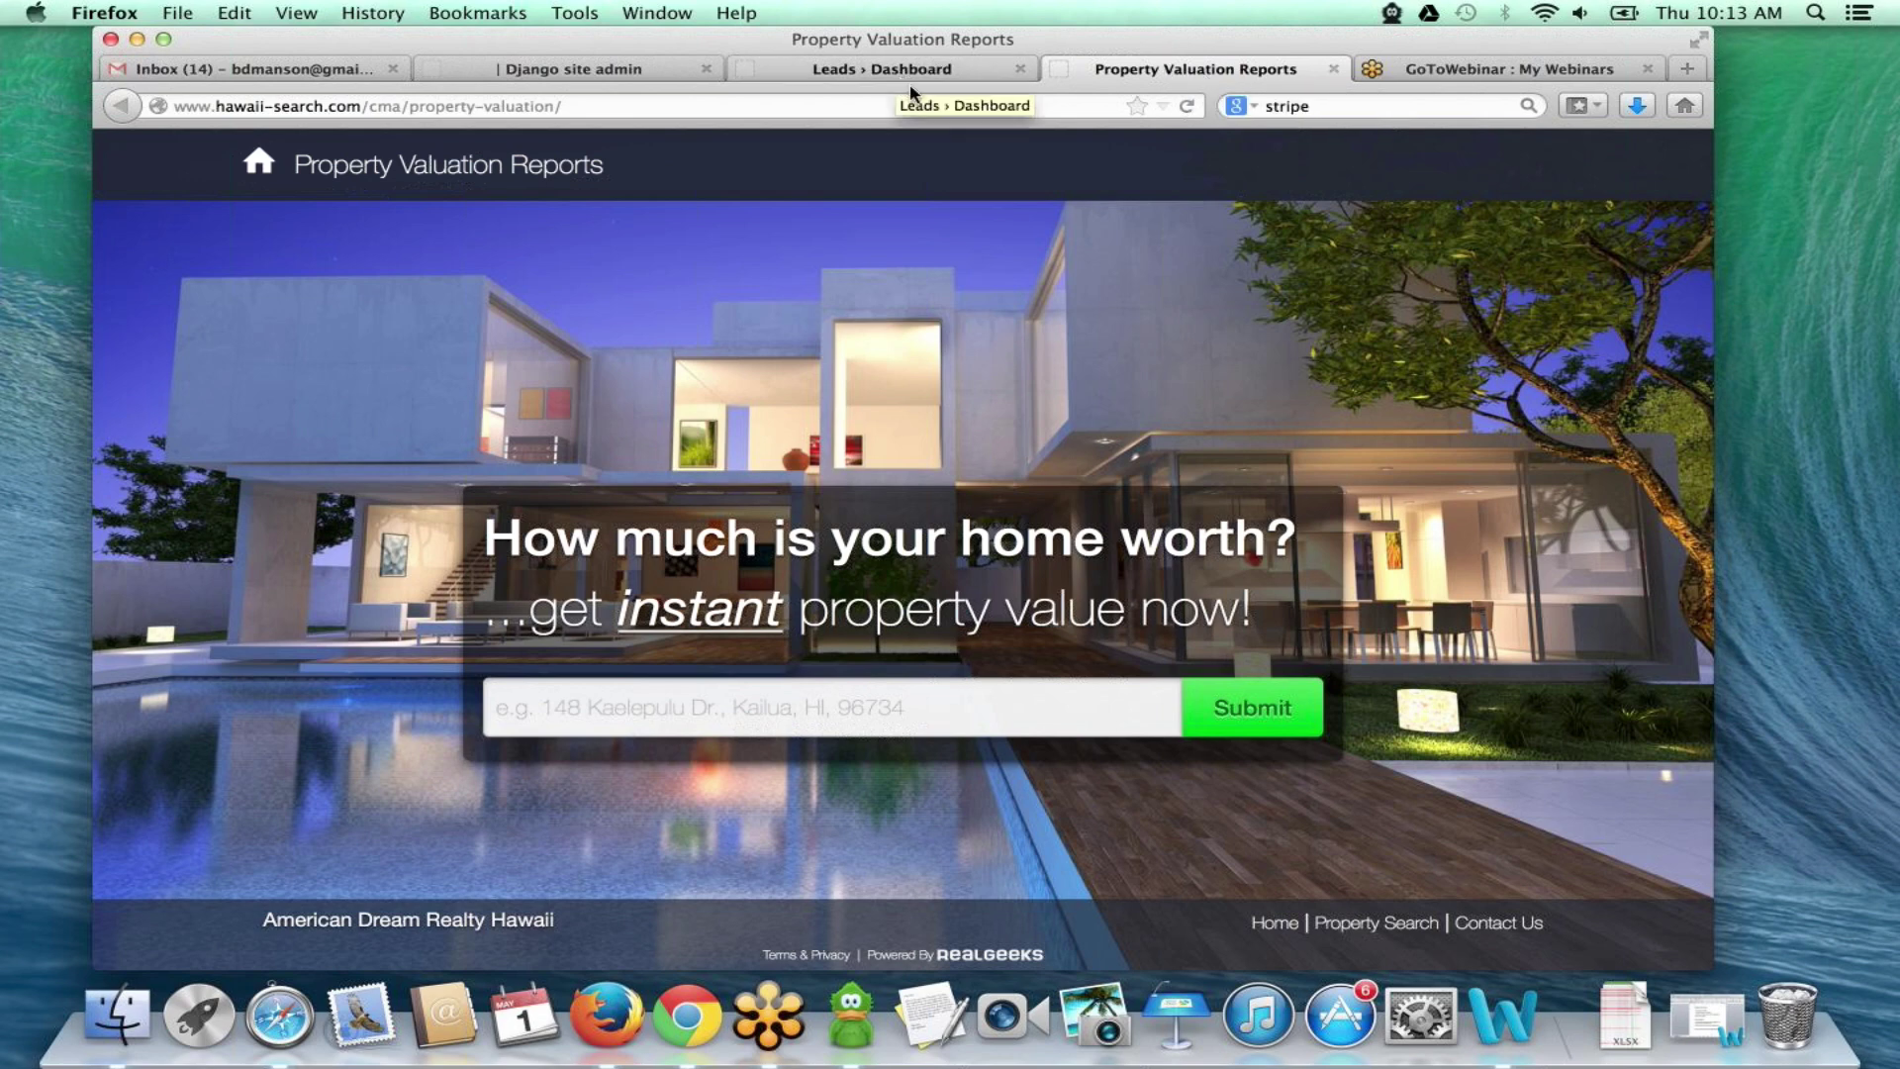
pyautogui.click(572, 71)
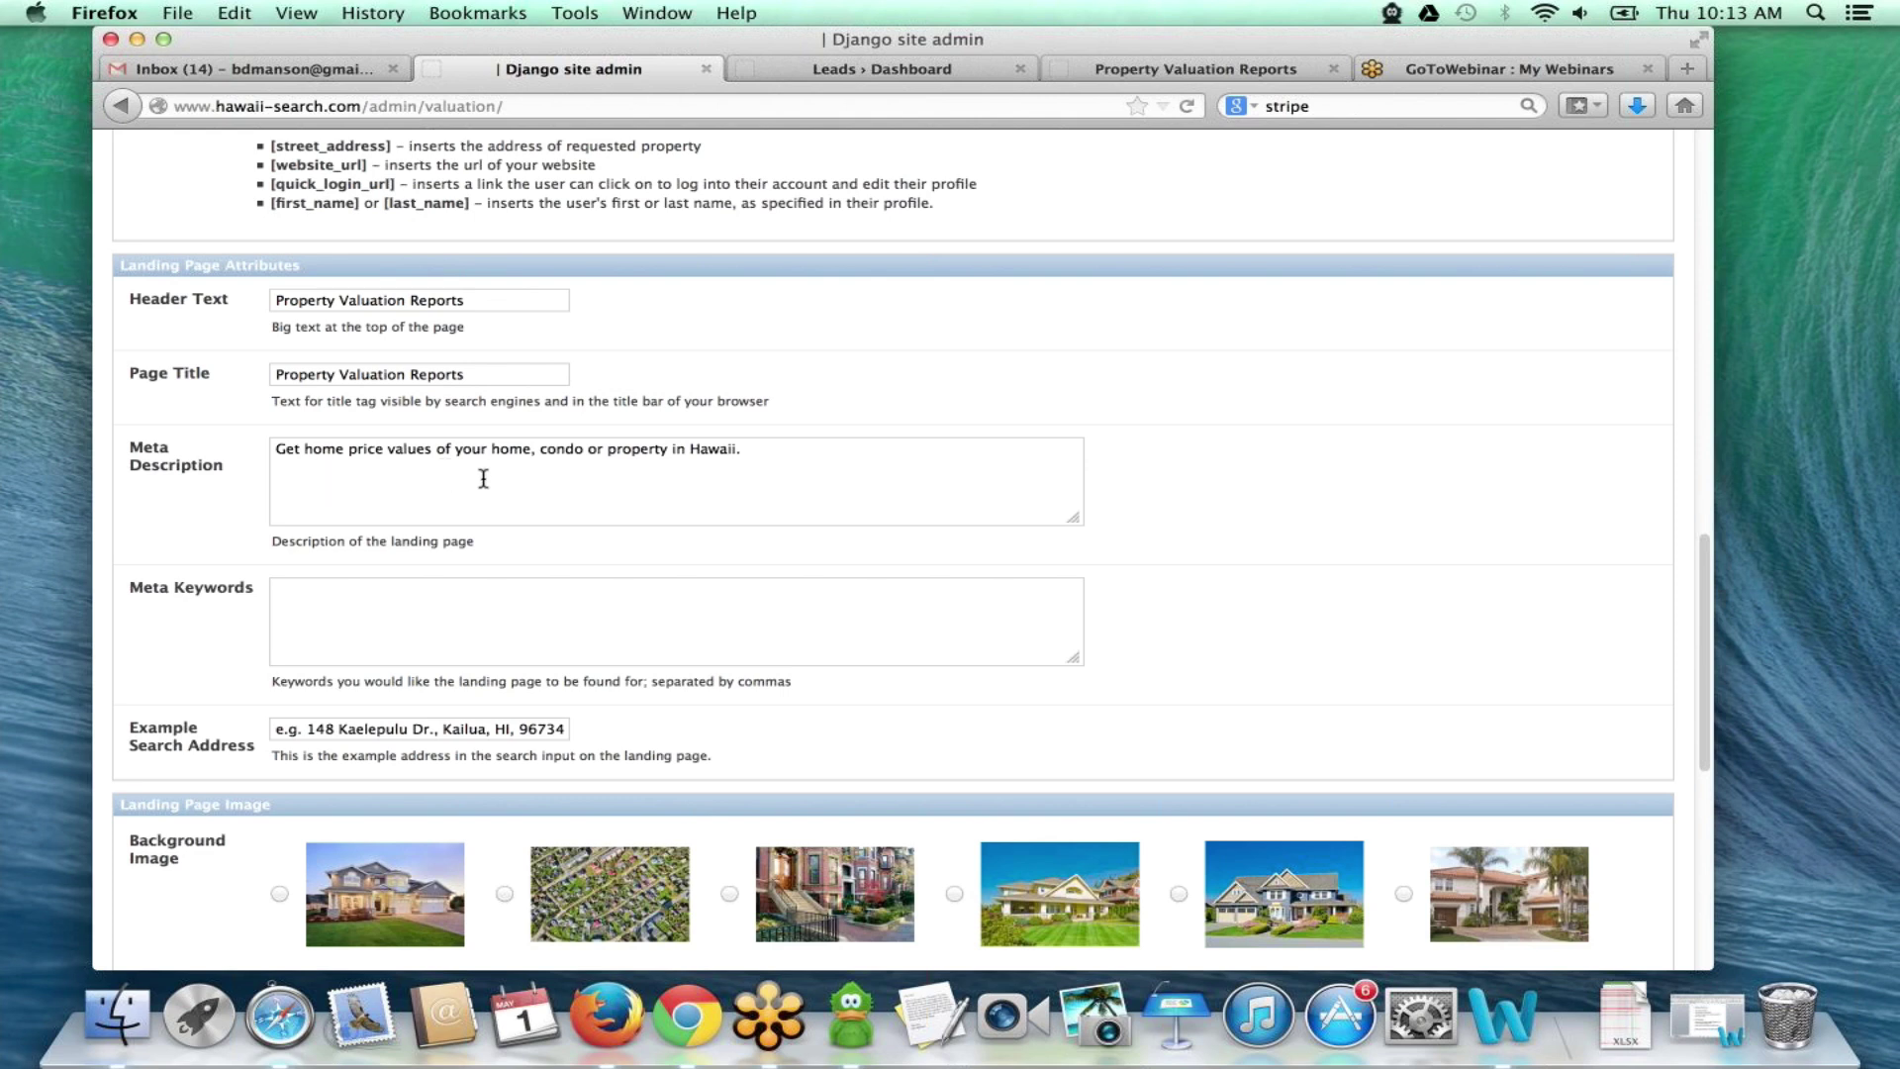
pyautogui.scroll(-4, 513, 505)
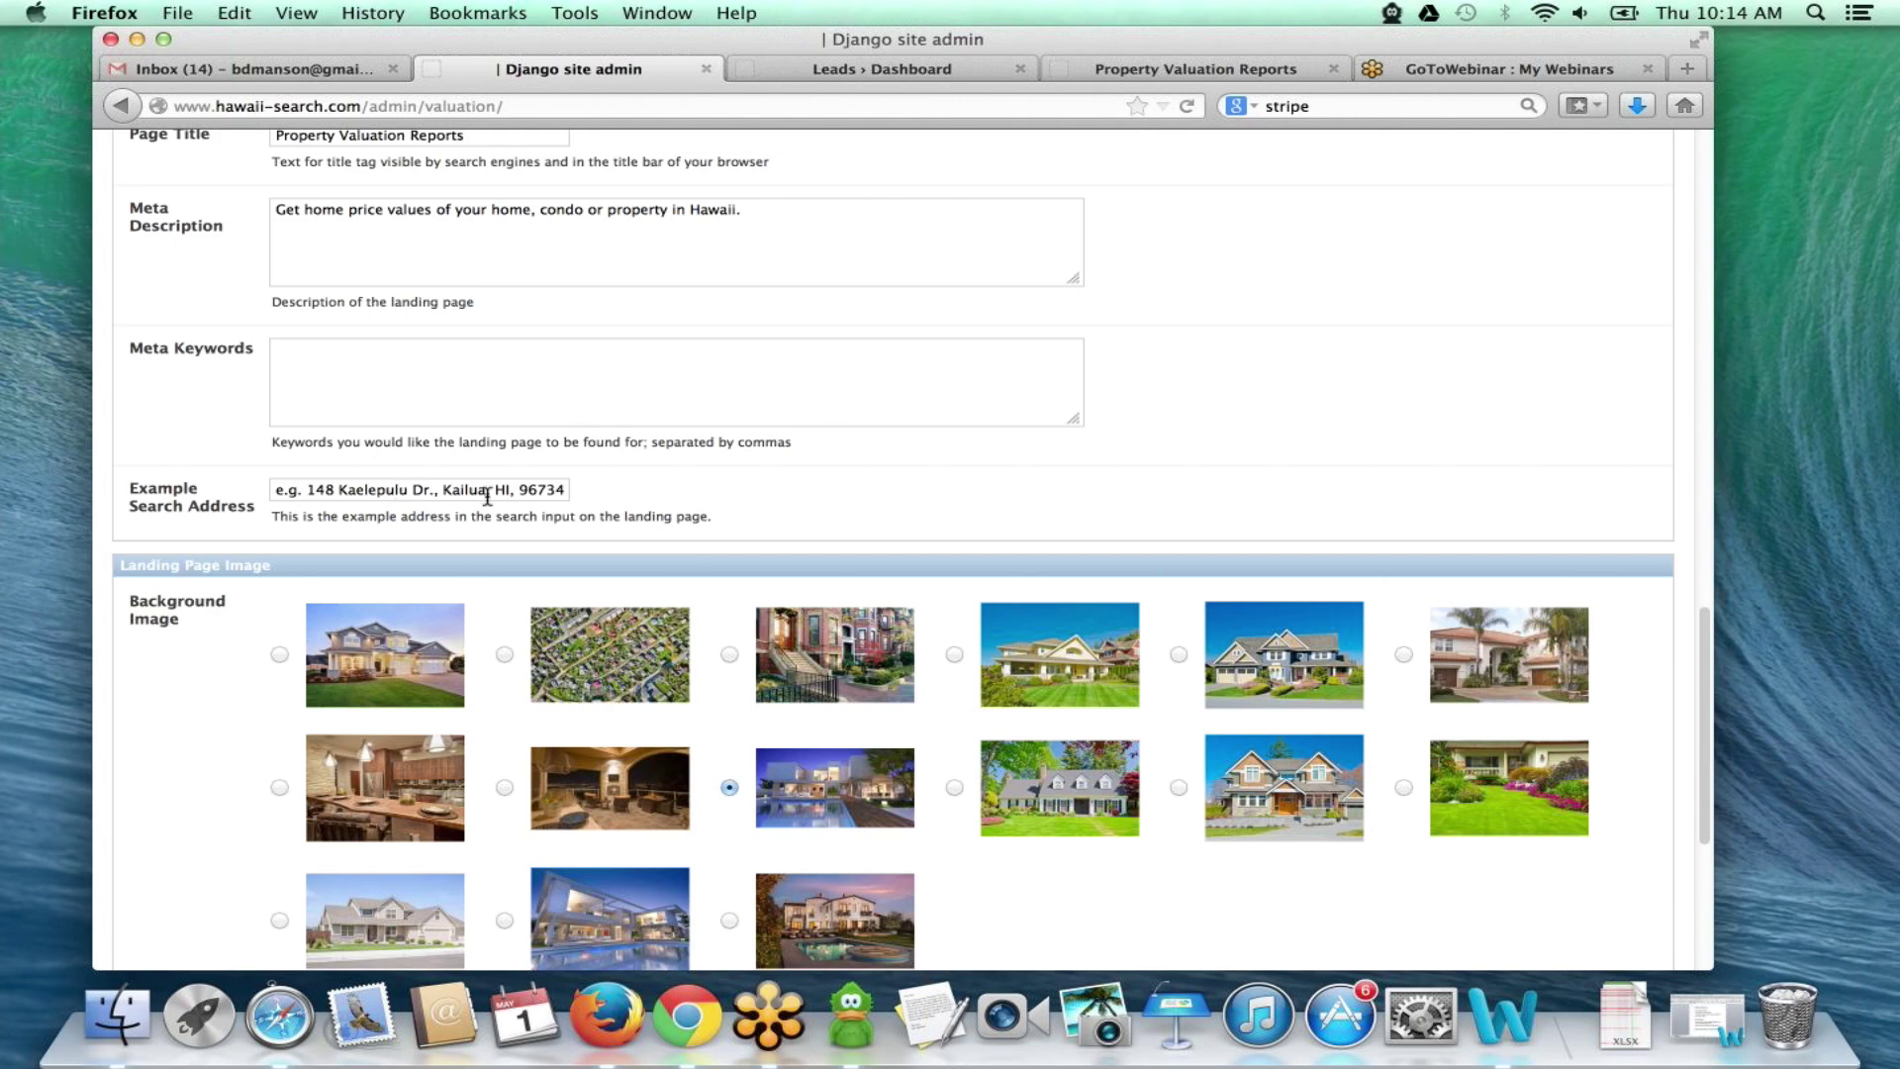
# - Check the landing page's example address search box against the settings form
pyautogui.click(1114, 72)
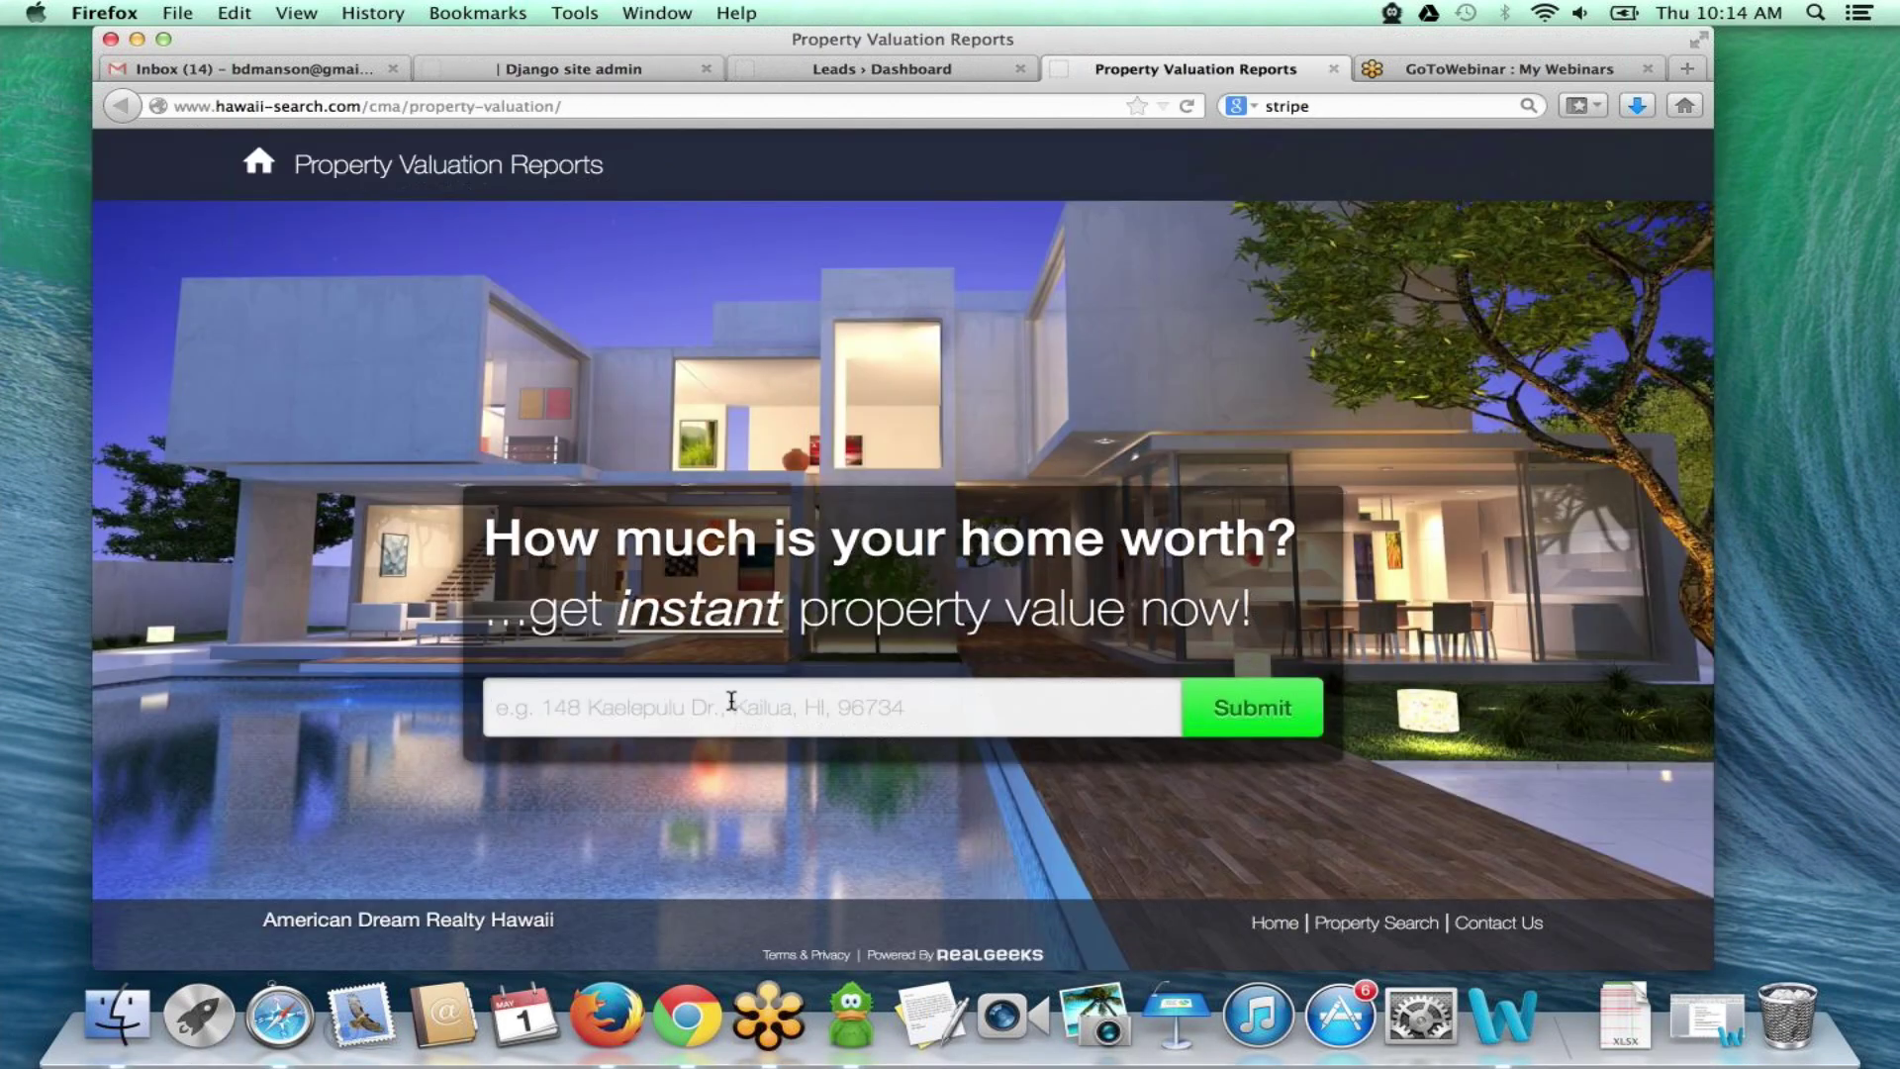
pyautogui.click(556, 713)
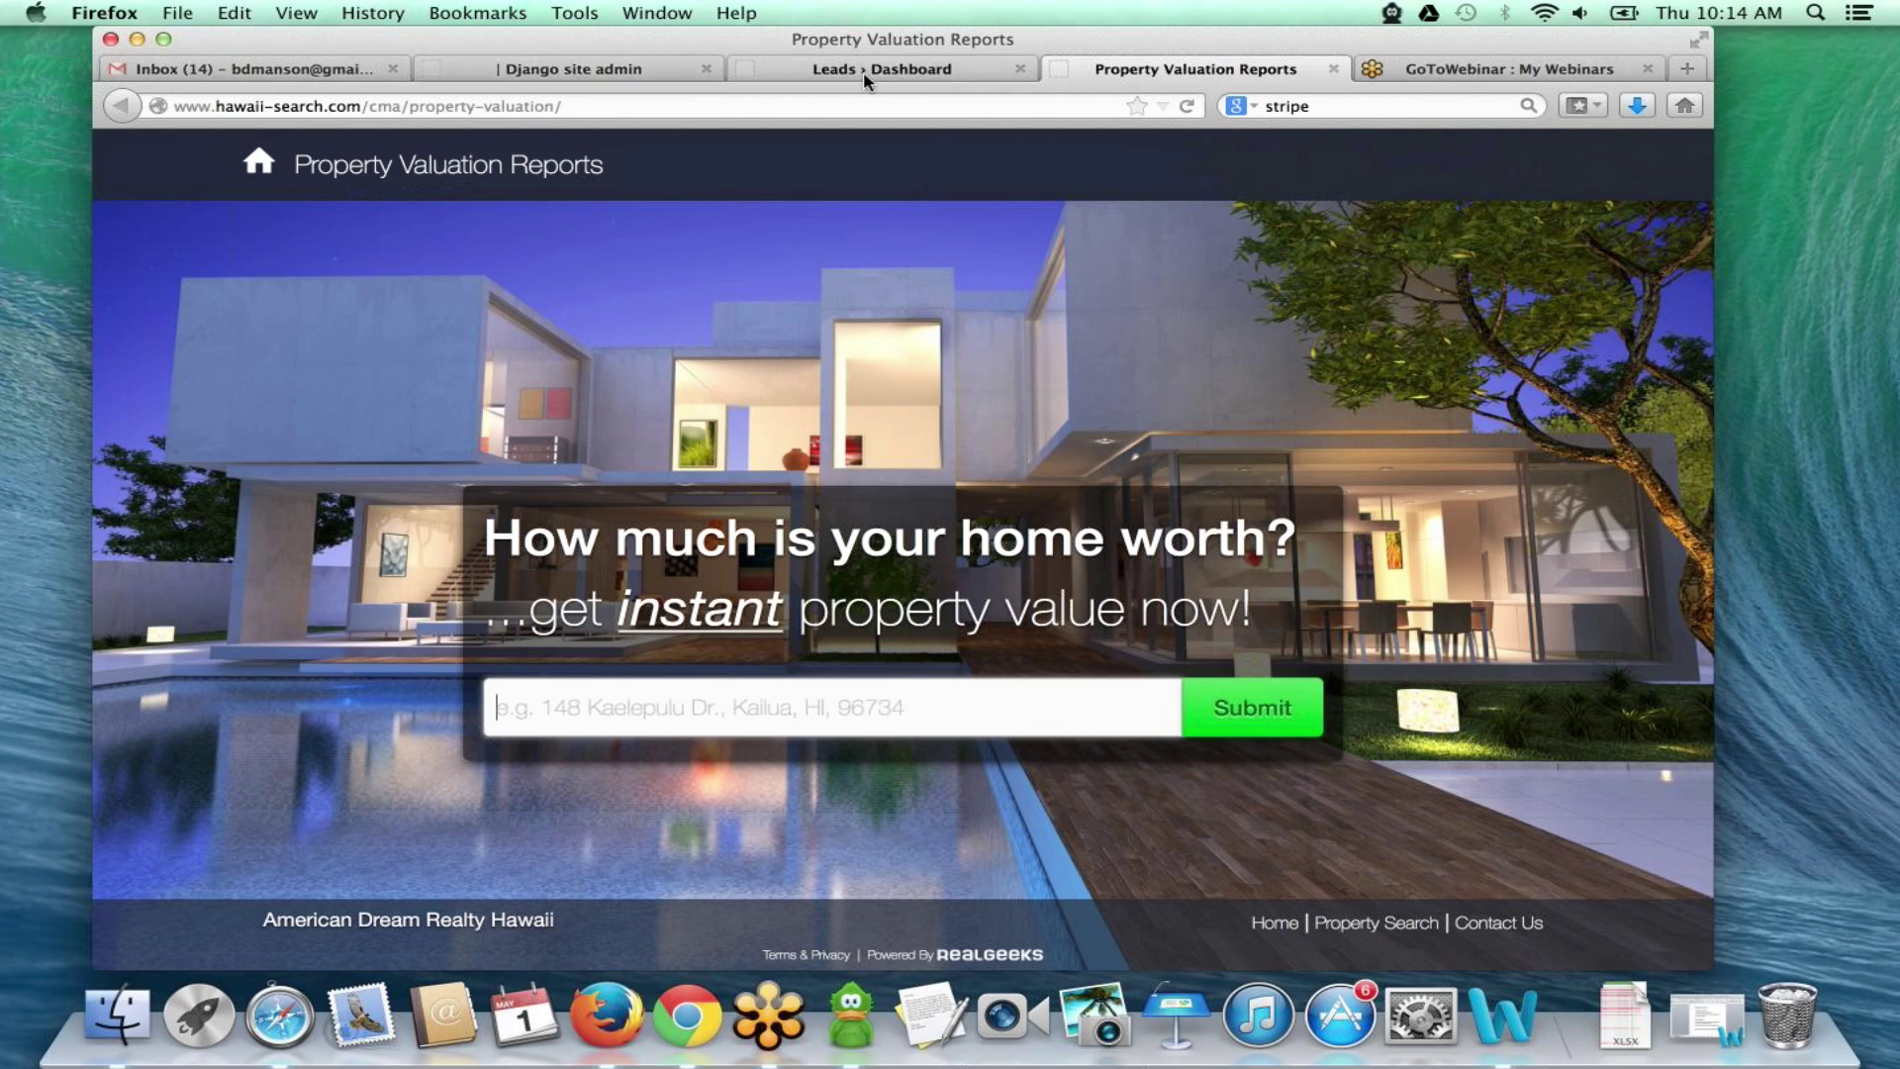
pyautogui.click(602, 69)
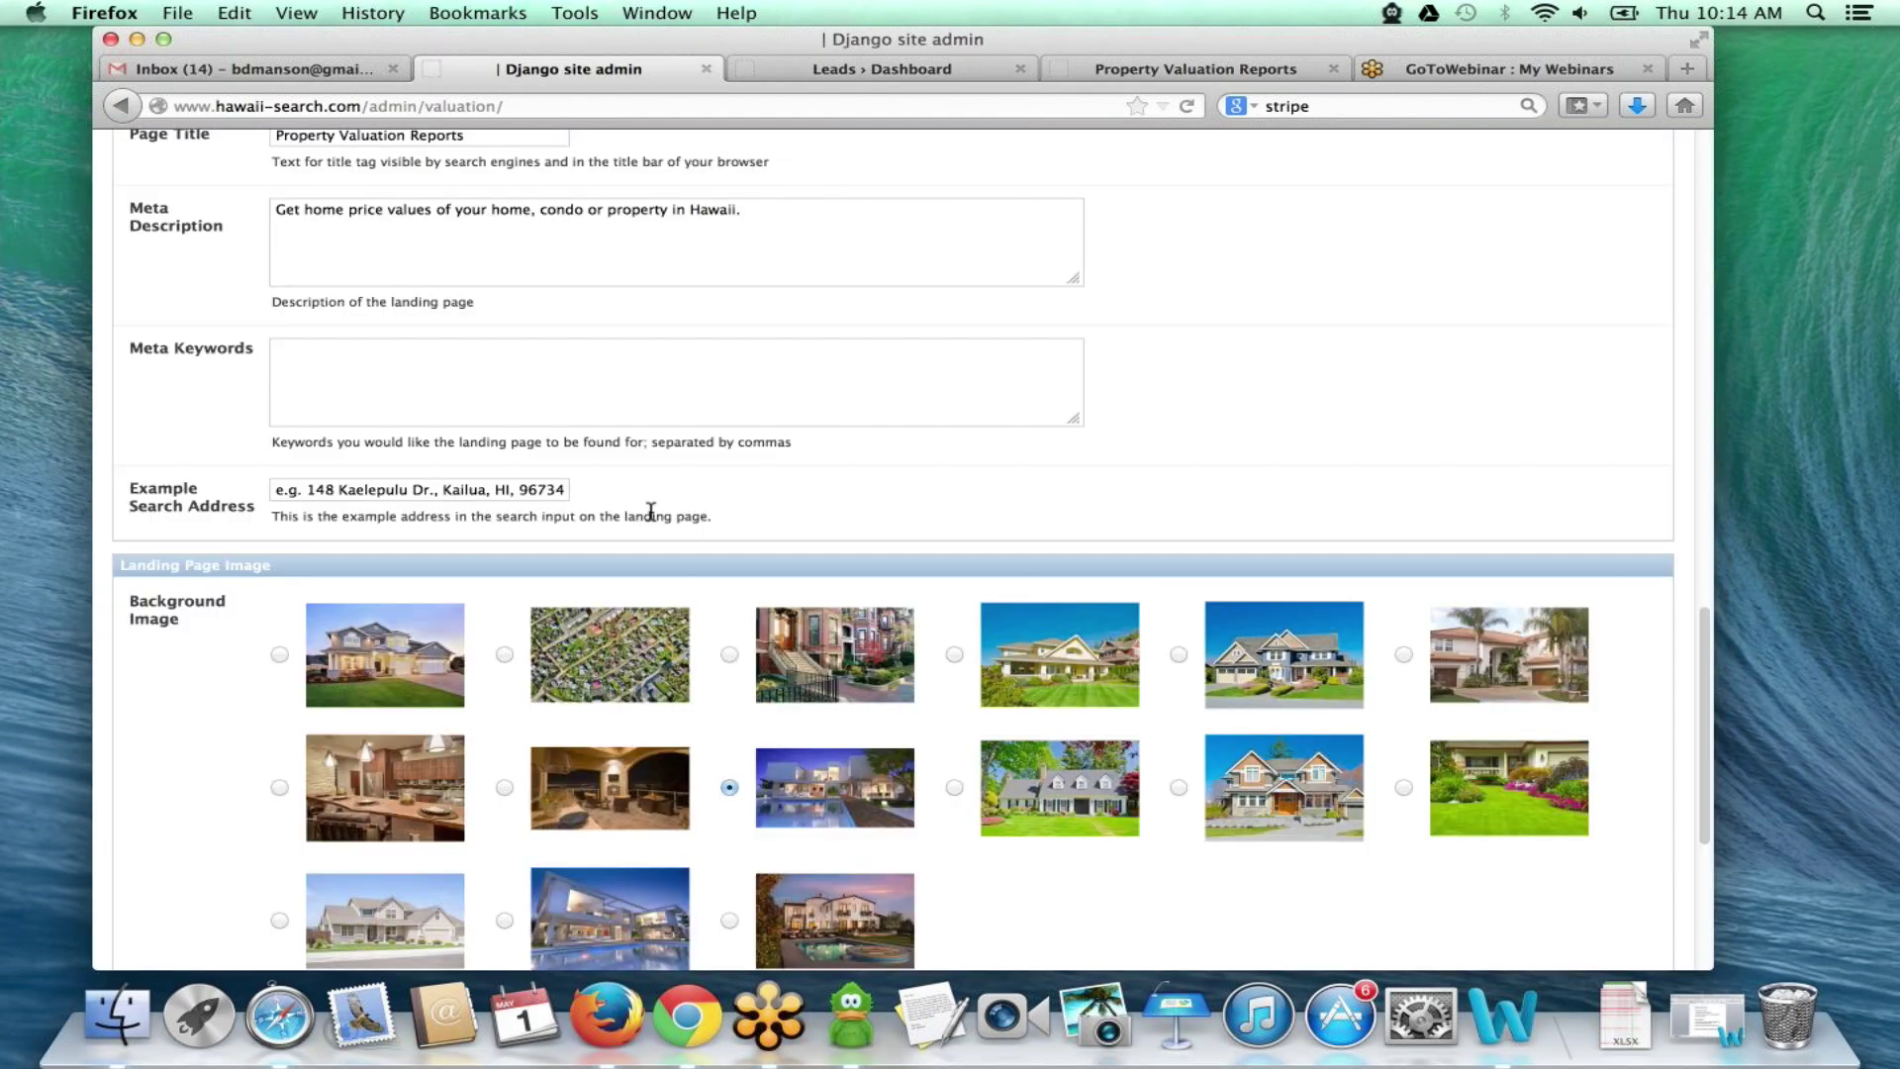
pyautogui.scroll(-5, 651, 511)
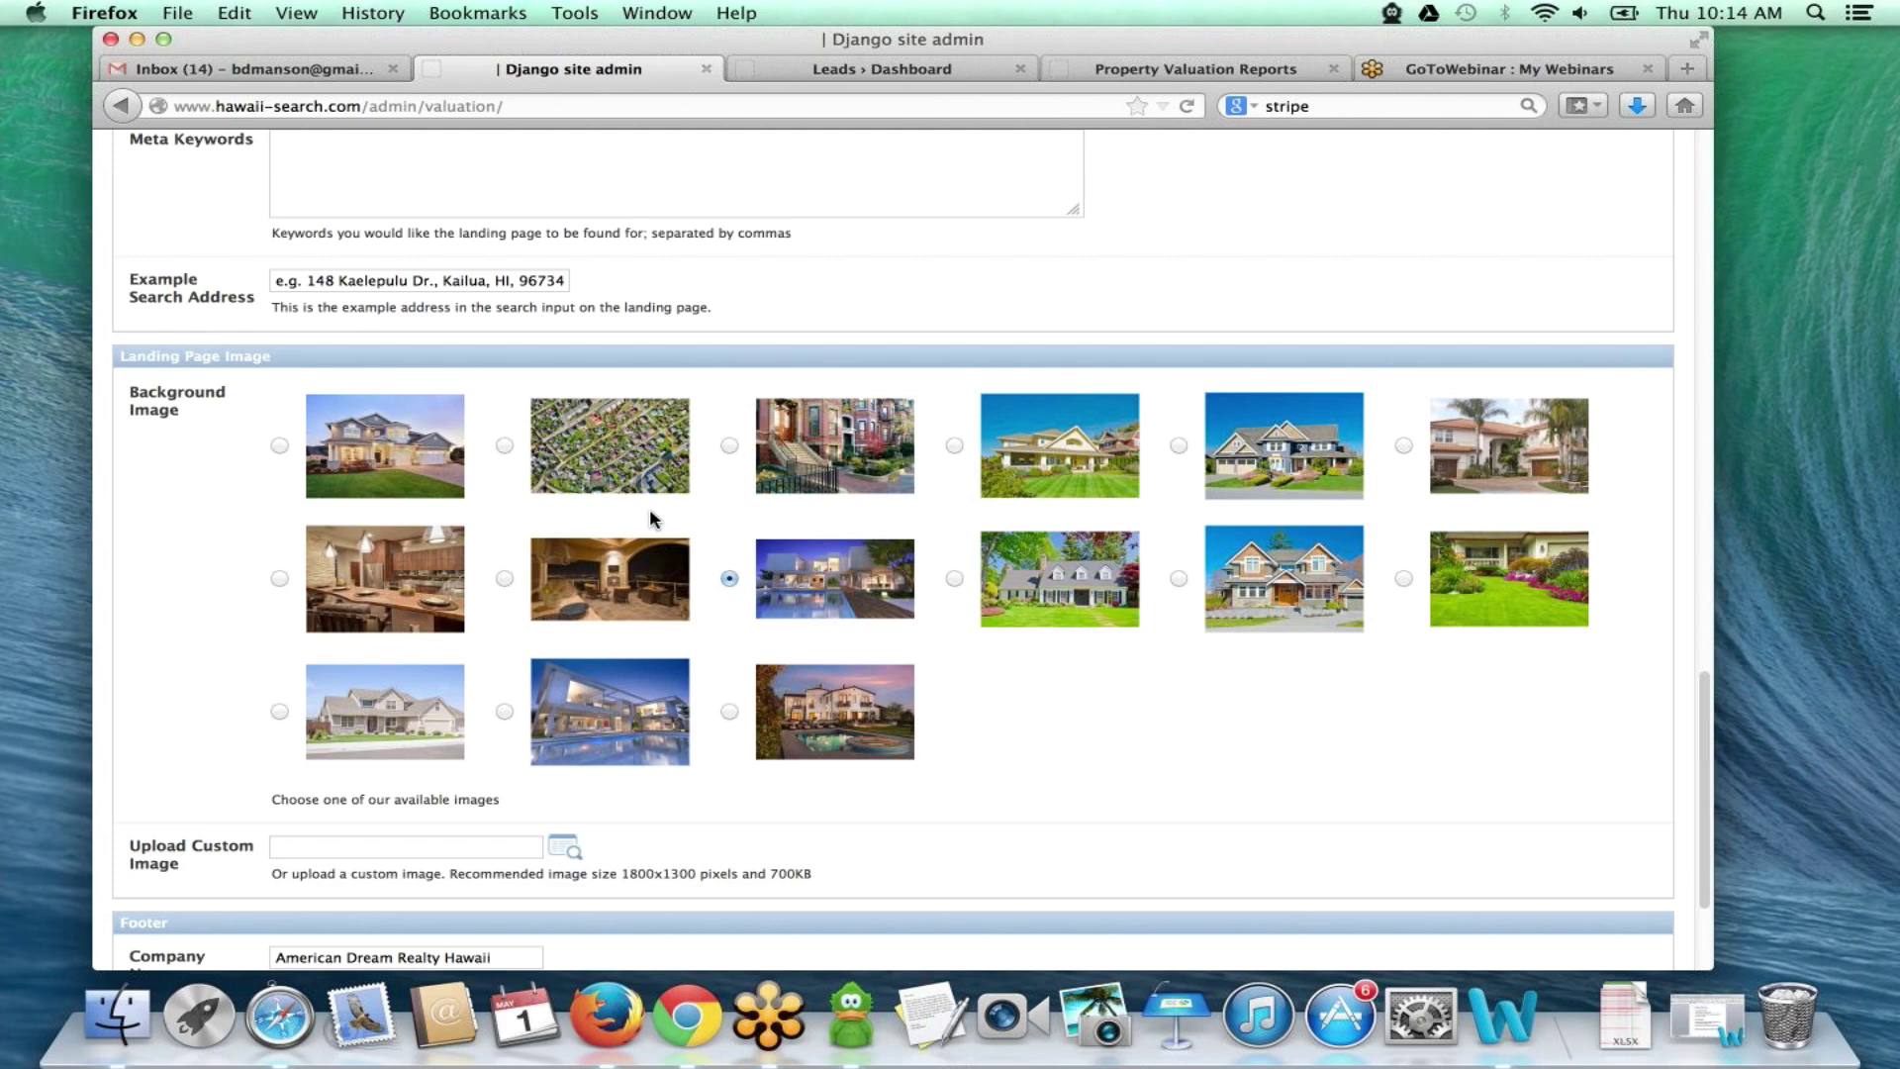
pyautogui.scroll(-5, 182, 707)
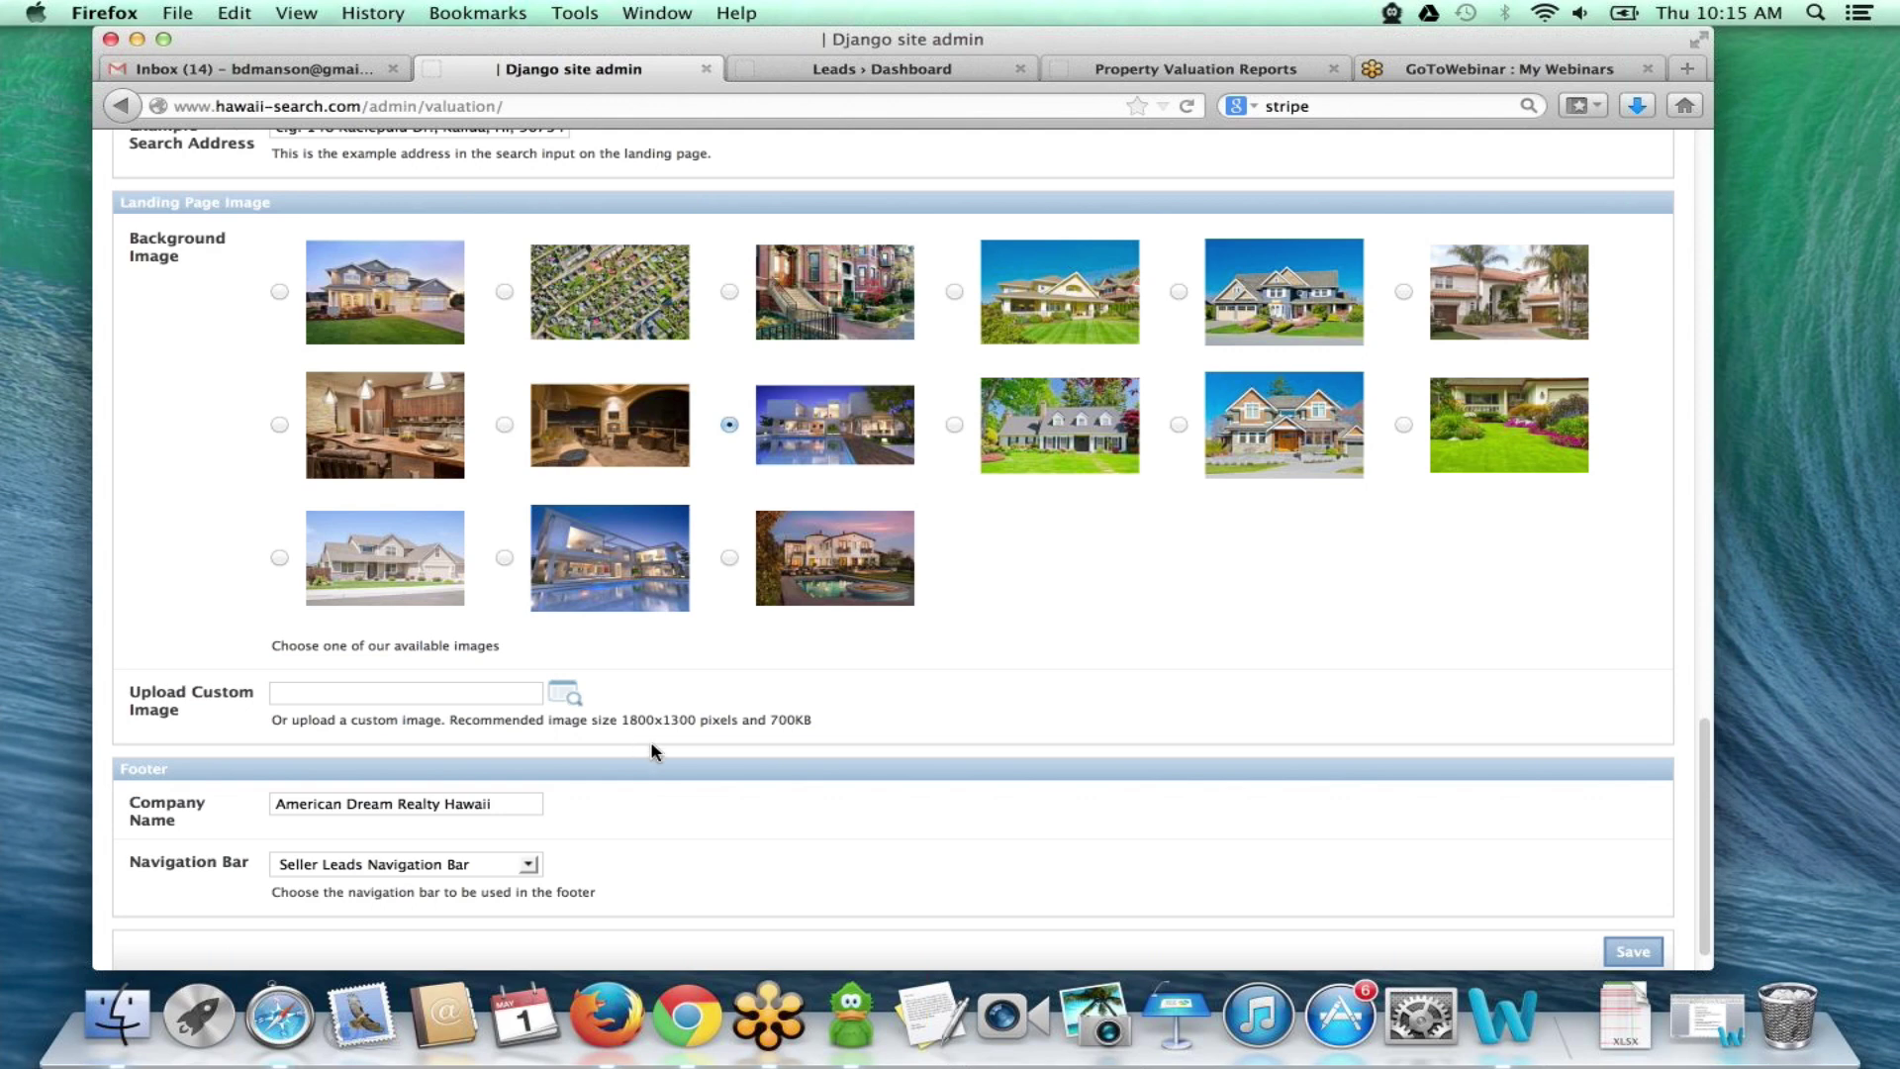
pyautogui.scroll(-1, 652, 751)
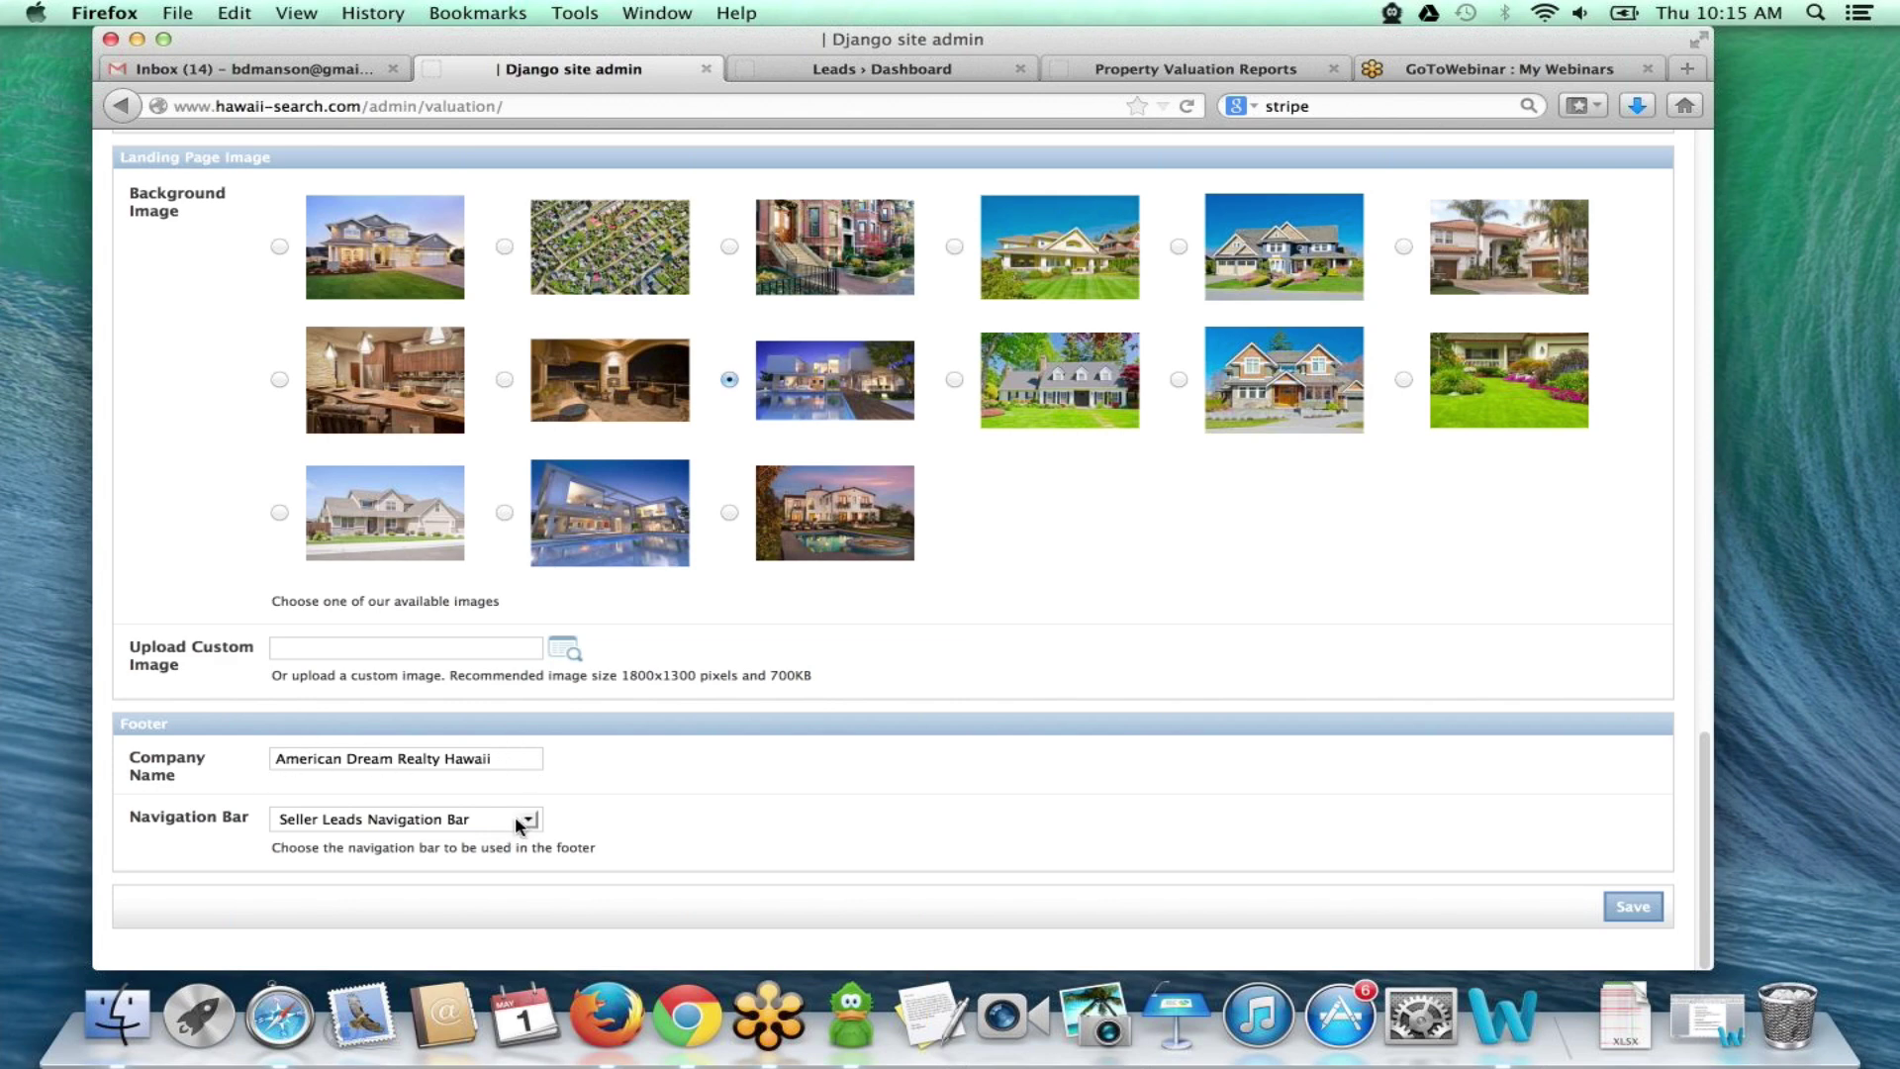
# - Verify the footer shows American Dream Realty Hawaii, Property Search and Contact Us, then open Lead Manager
pyautogui.click(1103, 69)
pyautogui.moveTo(566, 925); pyautogui.dragTo(275, 953)
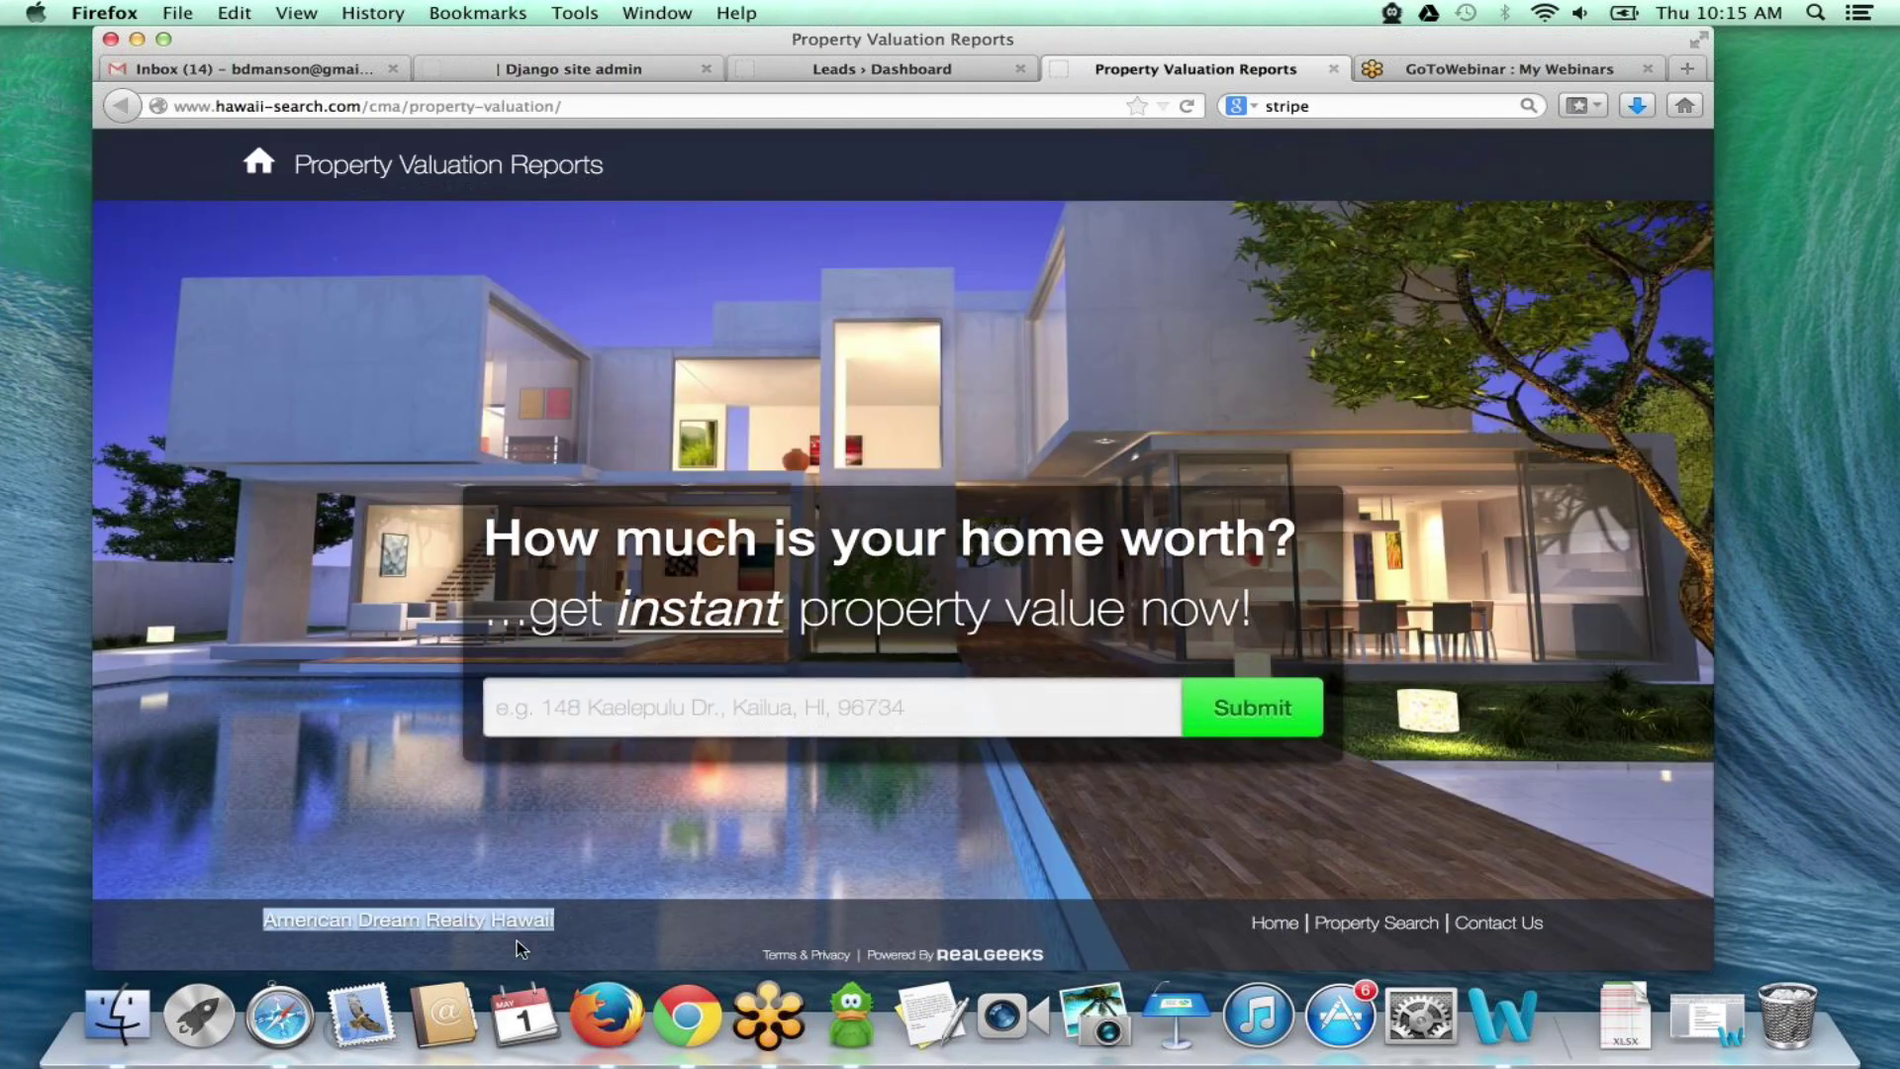
pyautogui.click(584, 919)
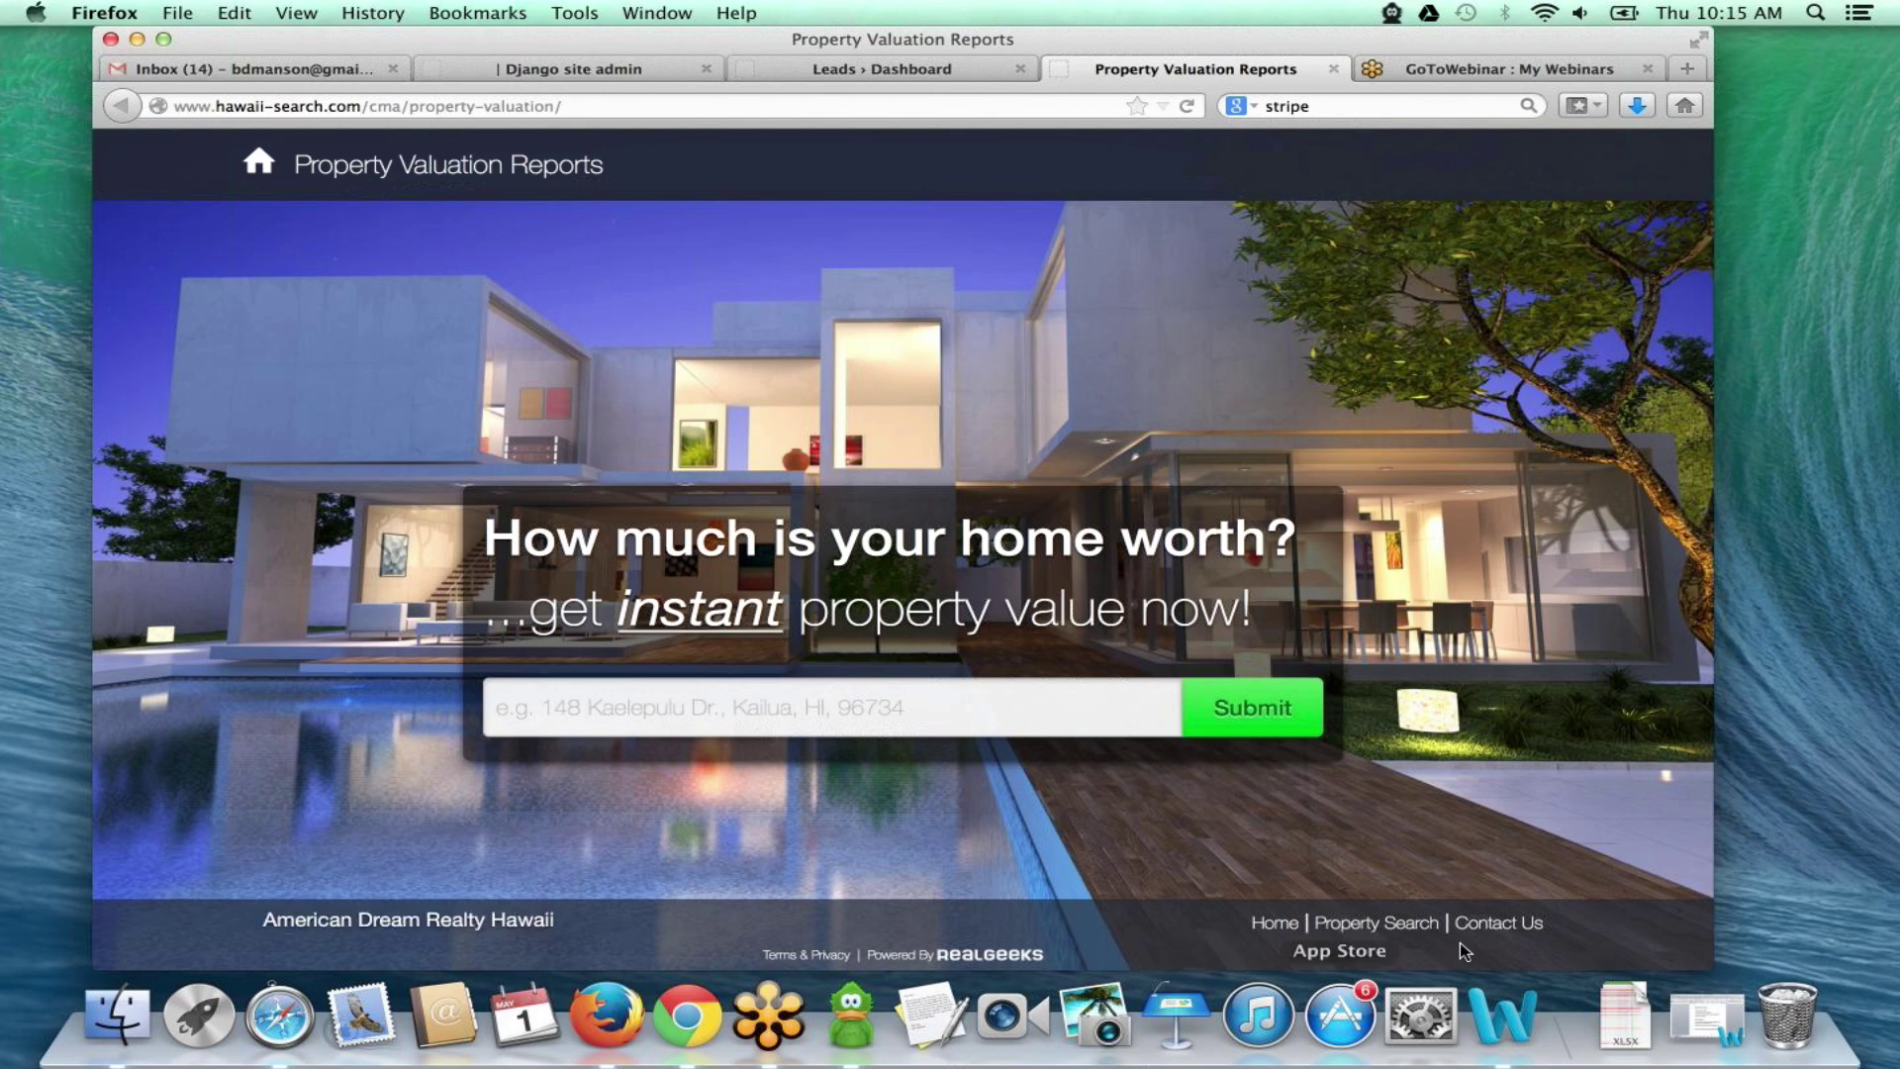
pyautogui.moveTo(1562, 919); pyautogui.dragTo(1245, 930)
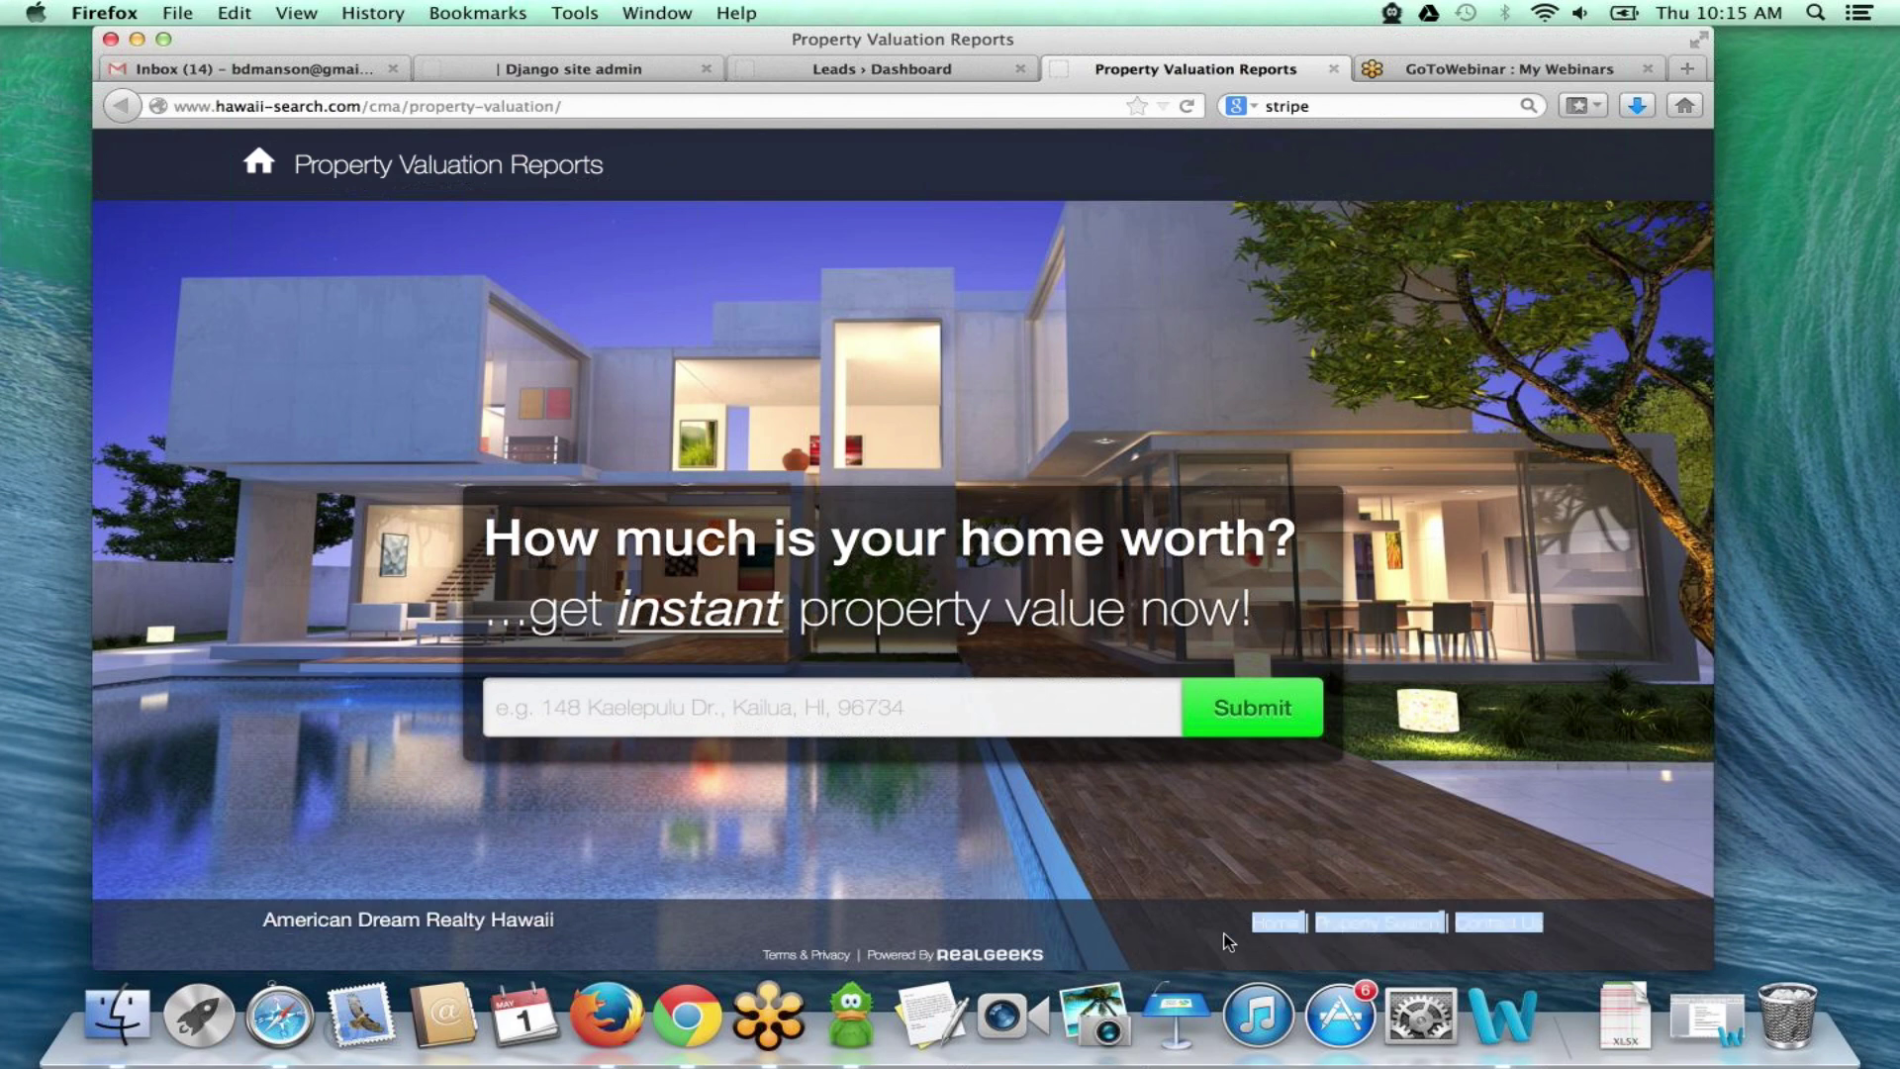
pyautogui.click(1194, 934)
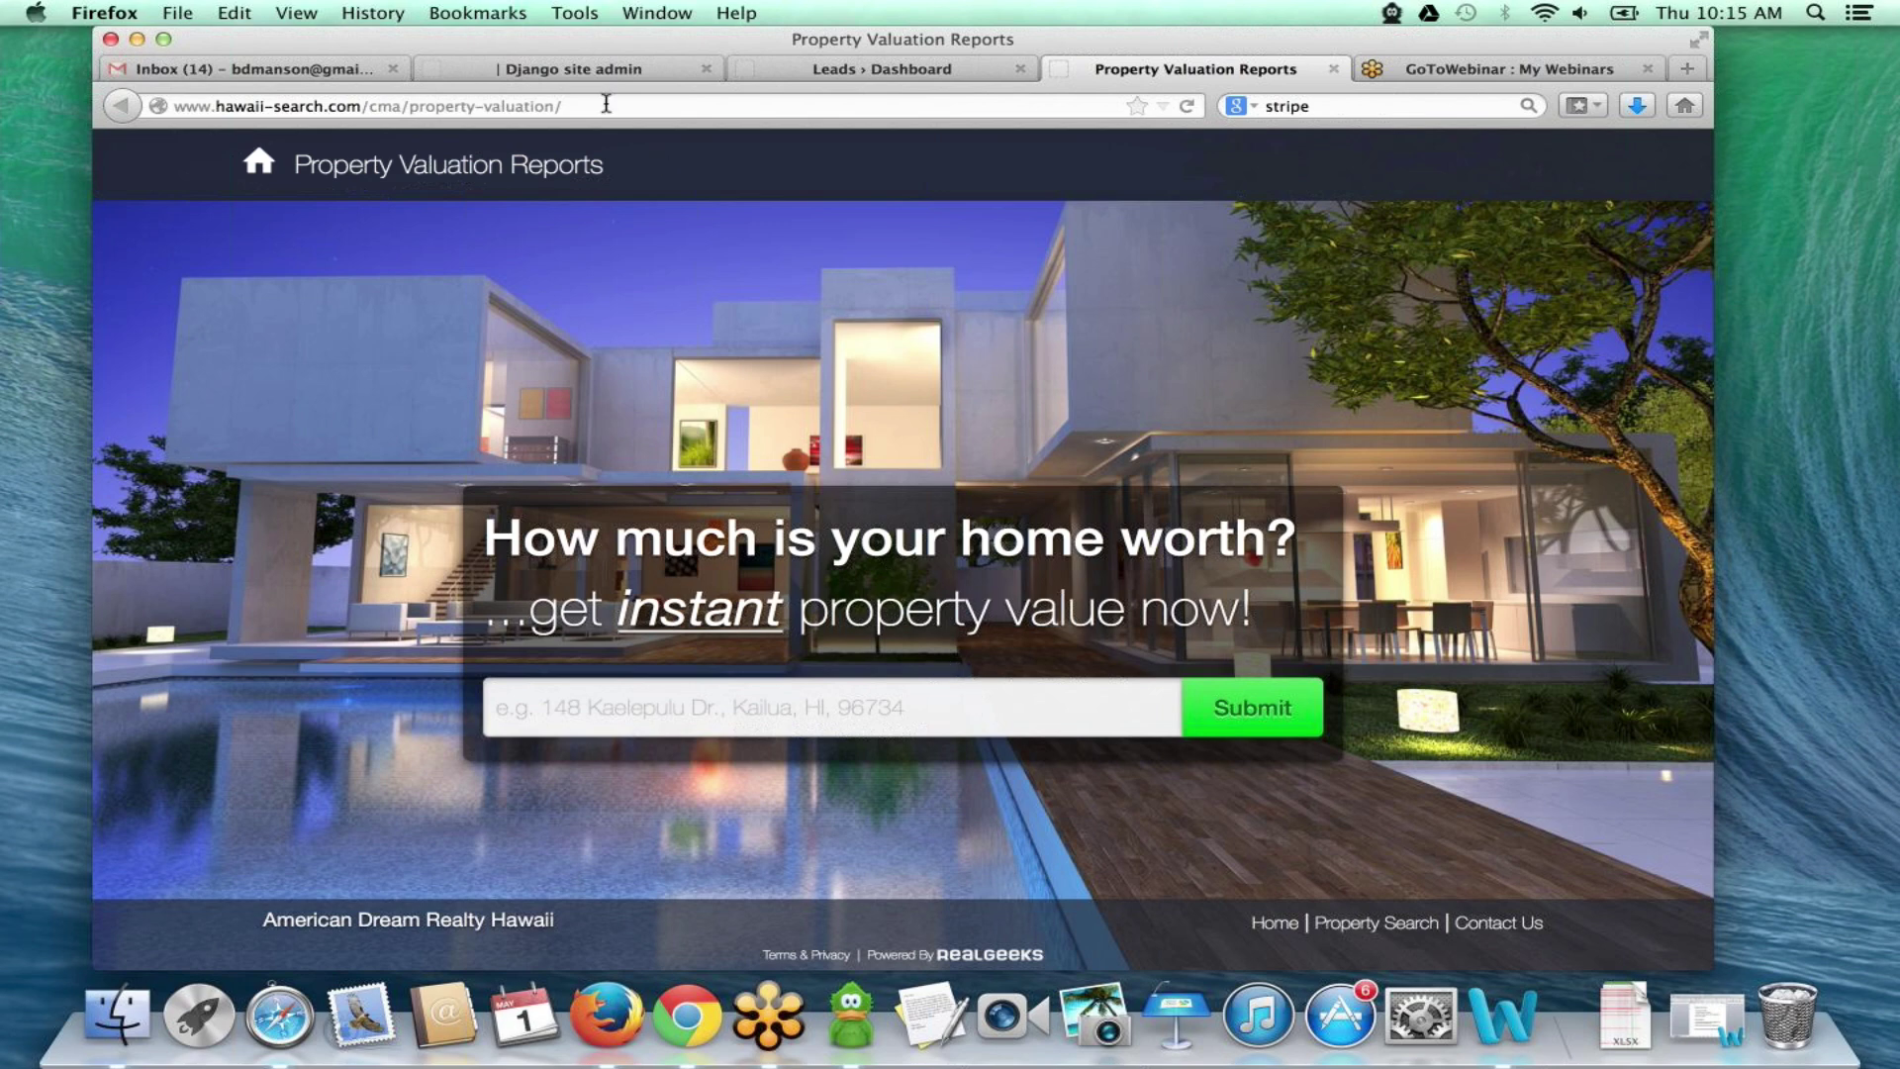
pyautogui.press('super+2')
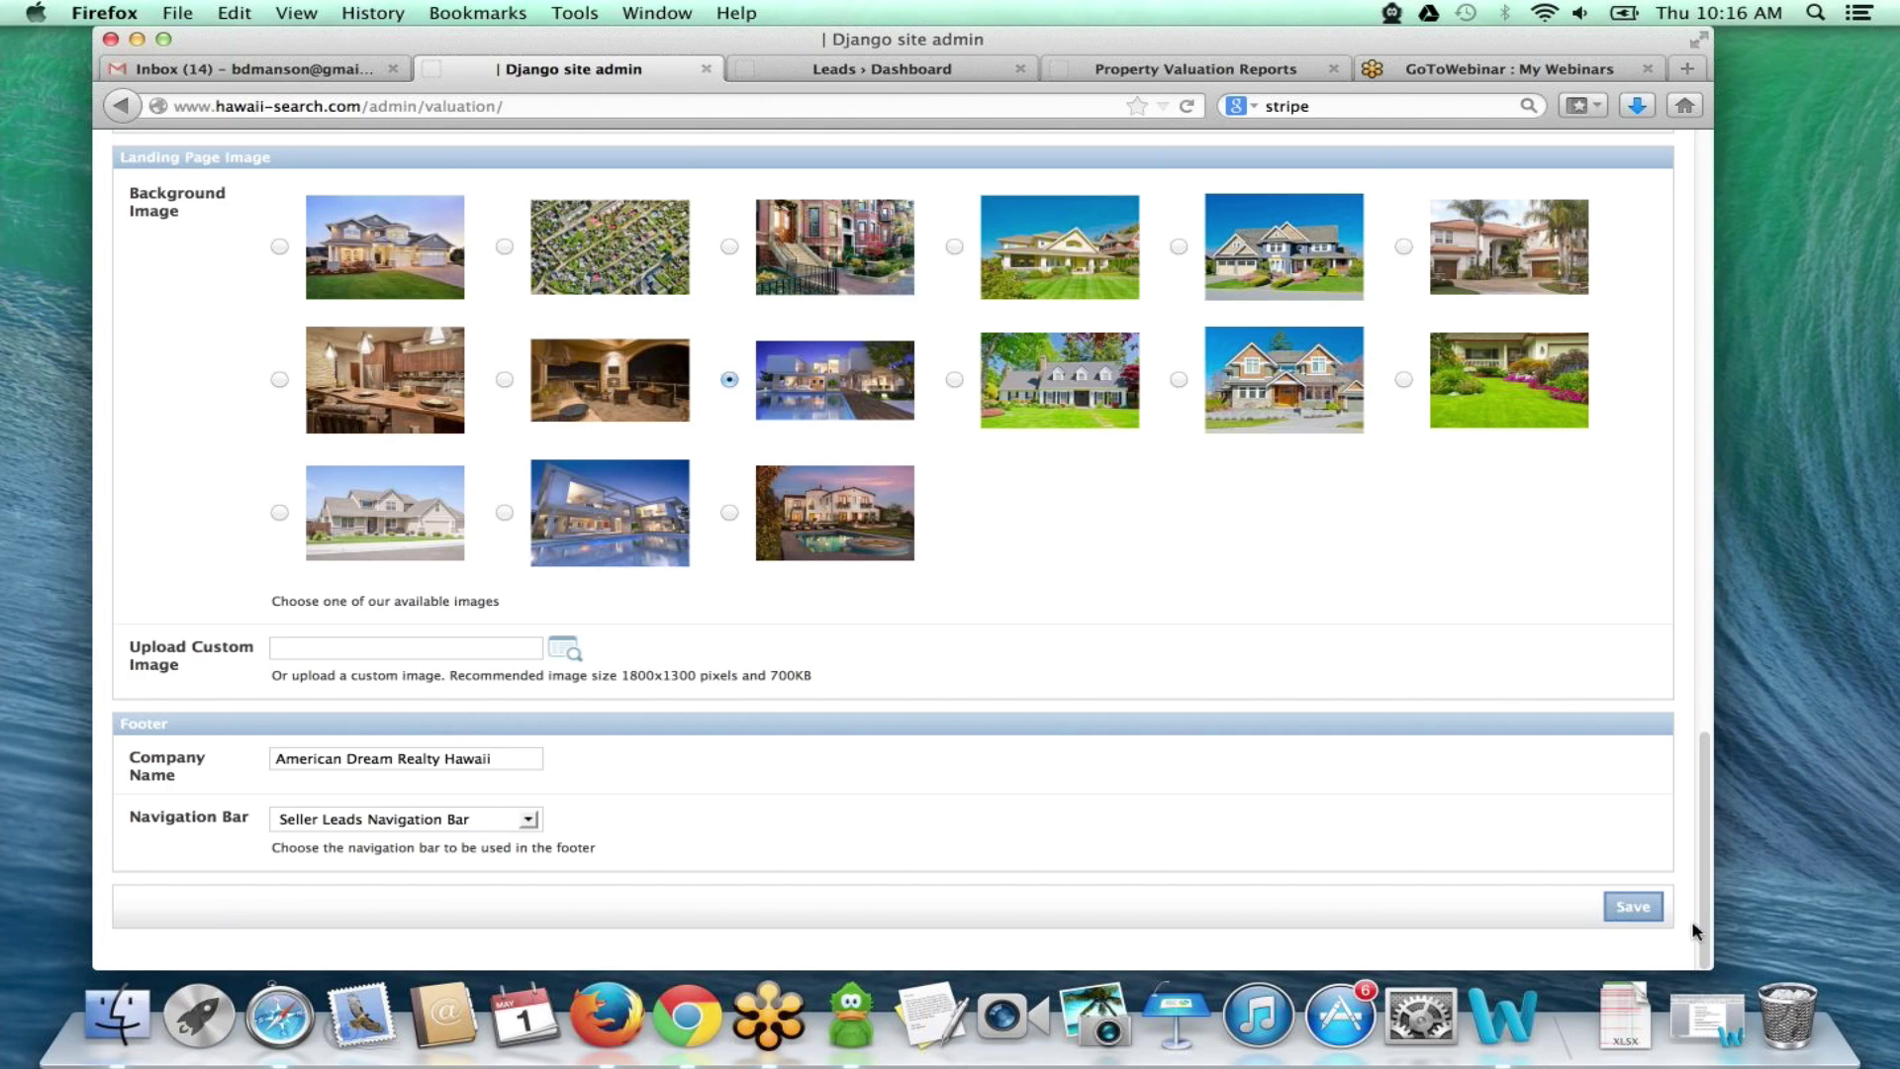
pyautogui.click(866, 77)
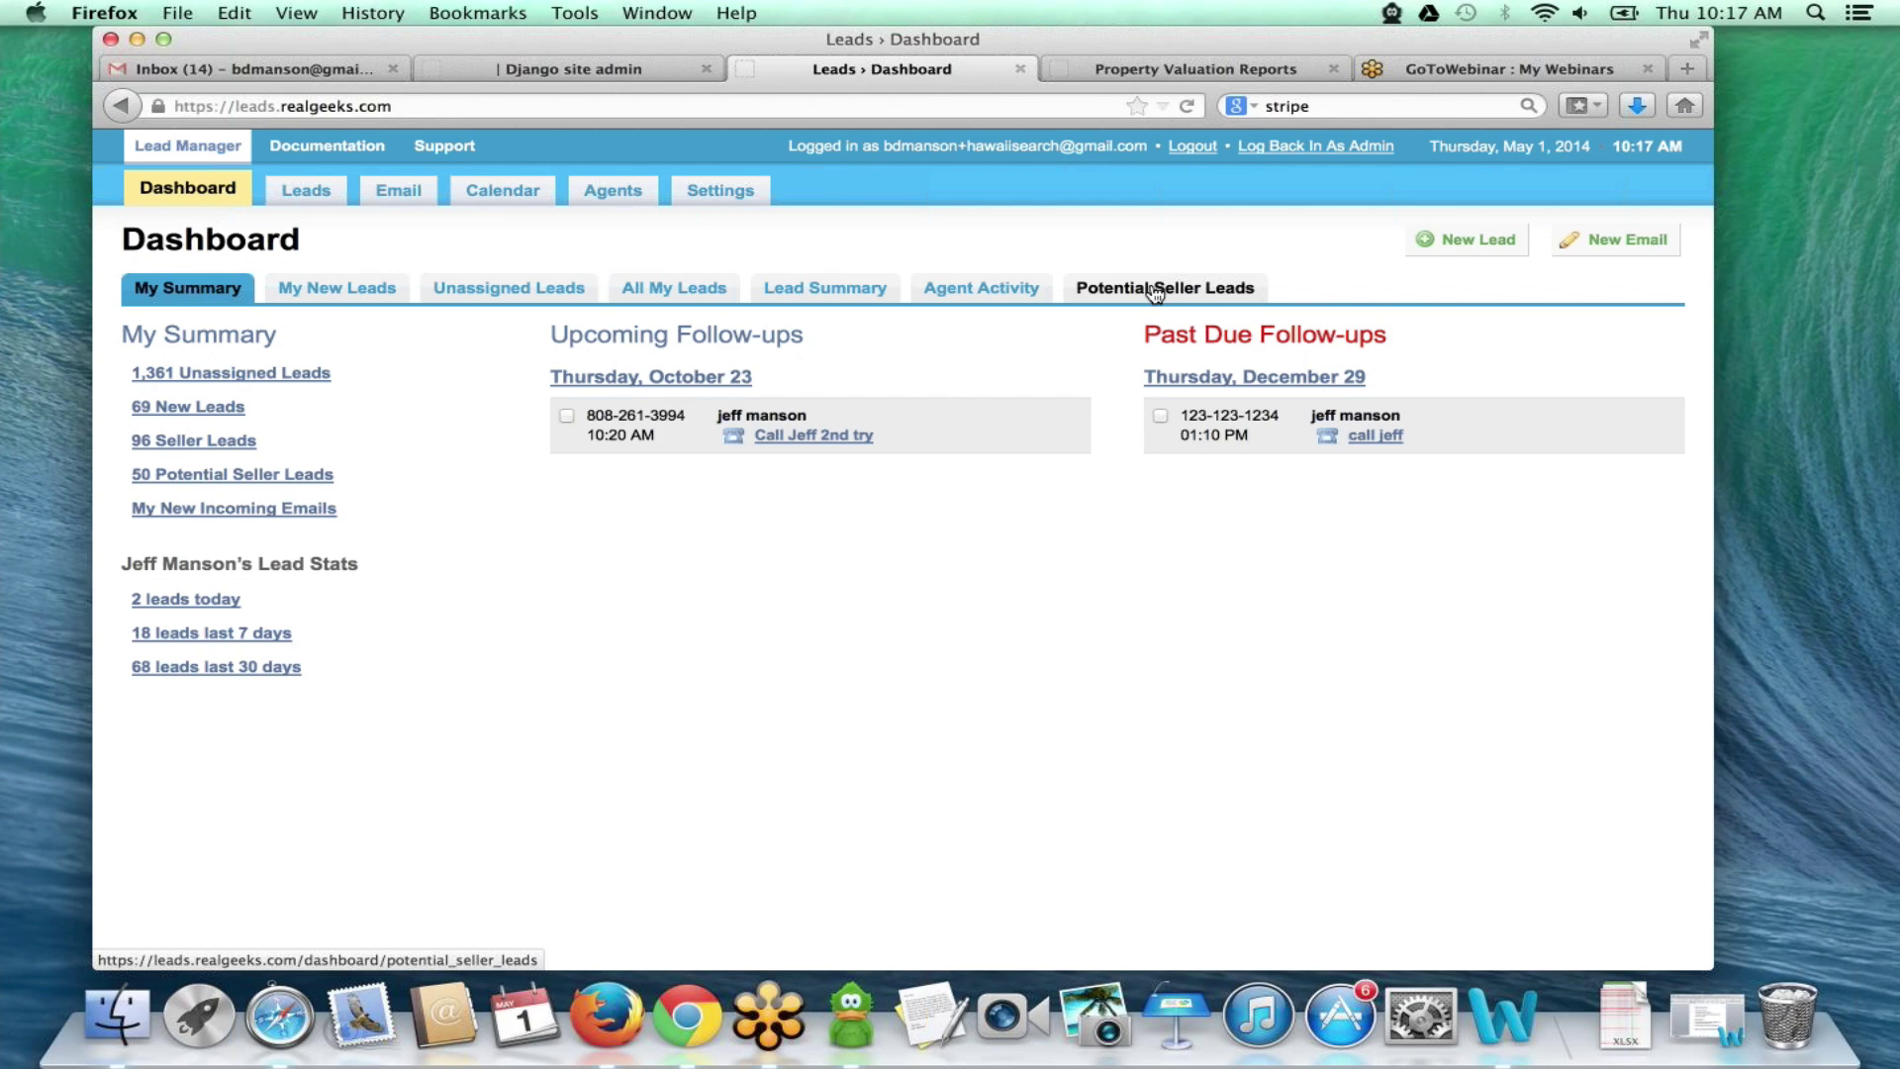
# - Open the Potential Seller Leads list from the Lead Manager dashboard
pyautogui.click(1154, 290)
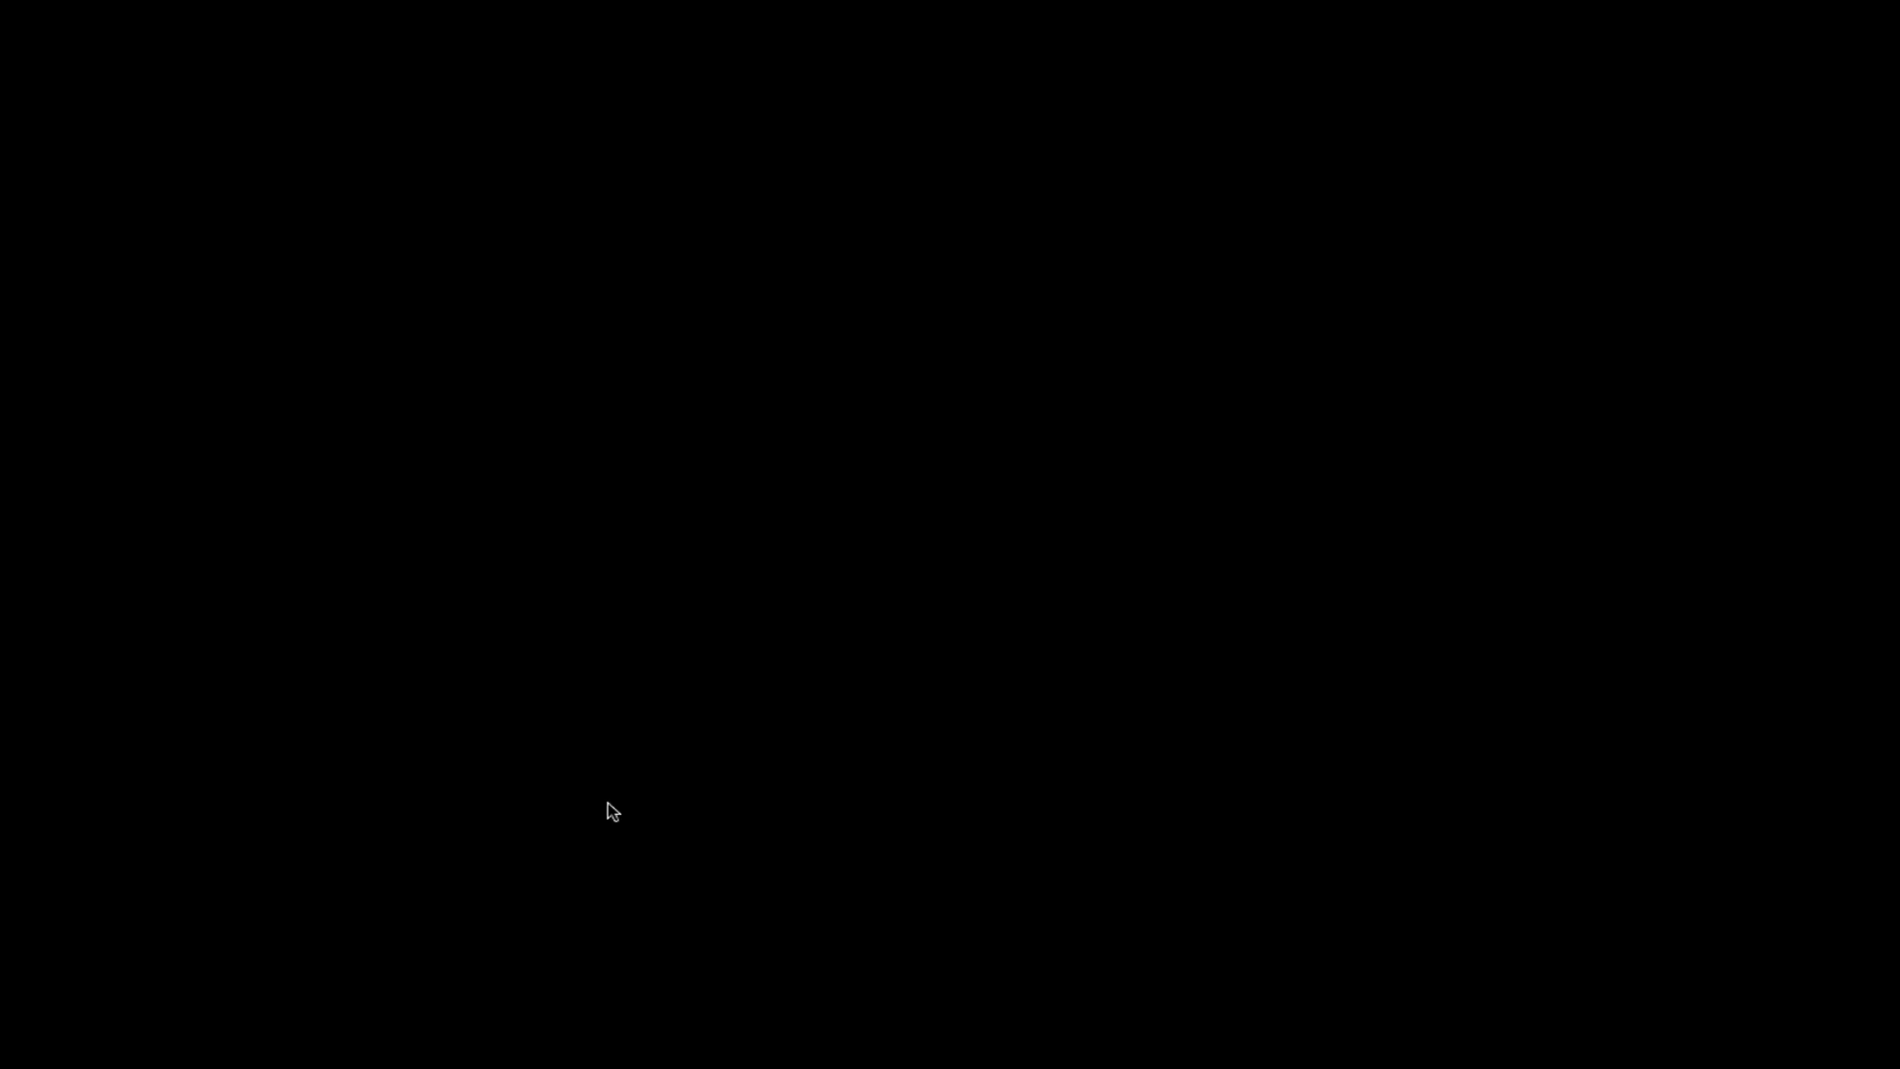
pyautogui.scroll(-2, 564, 814)
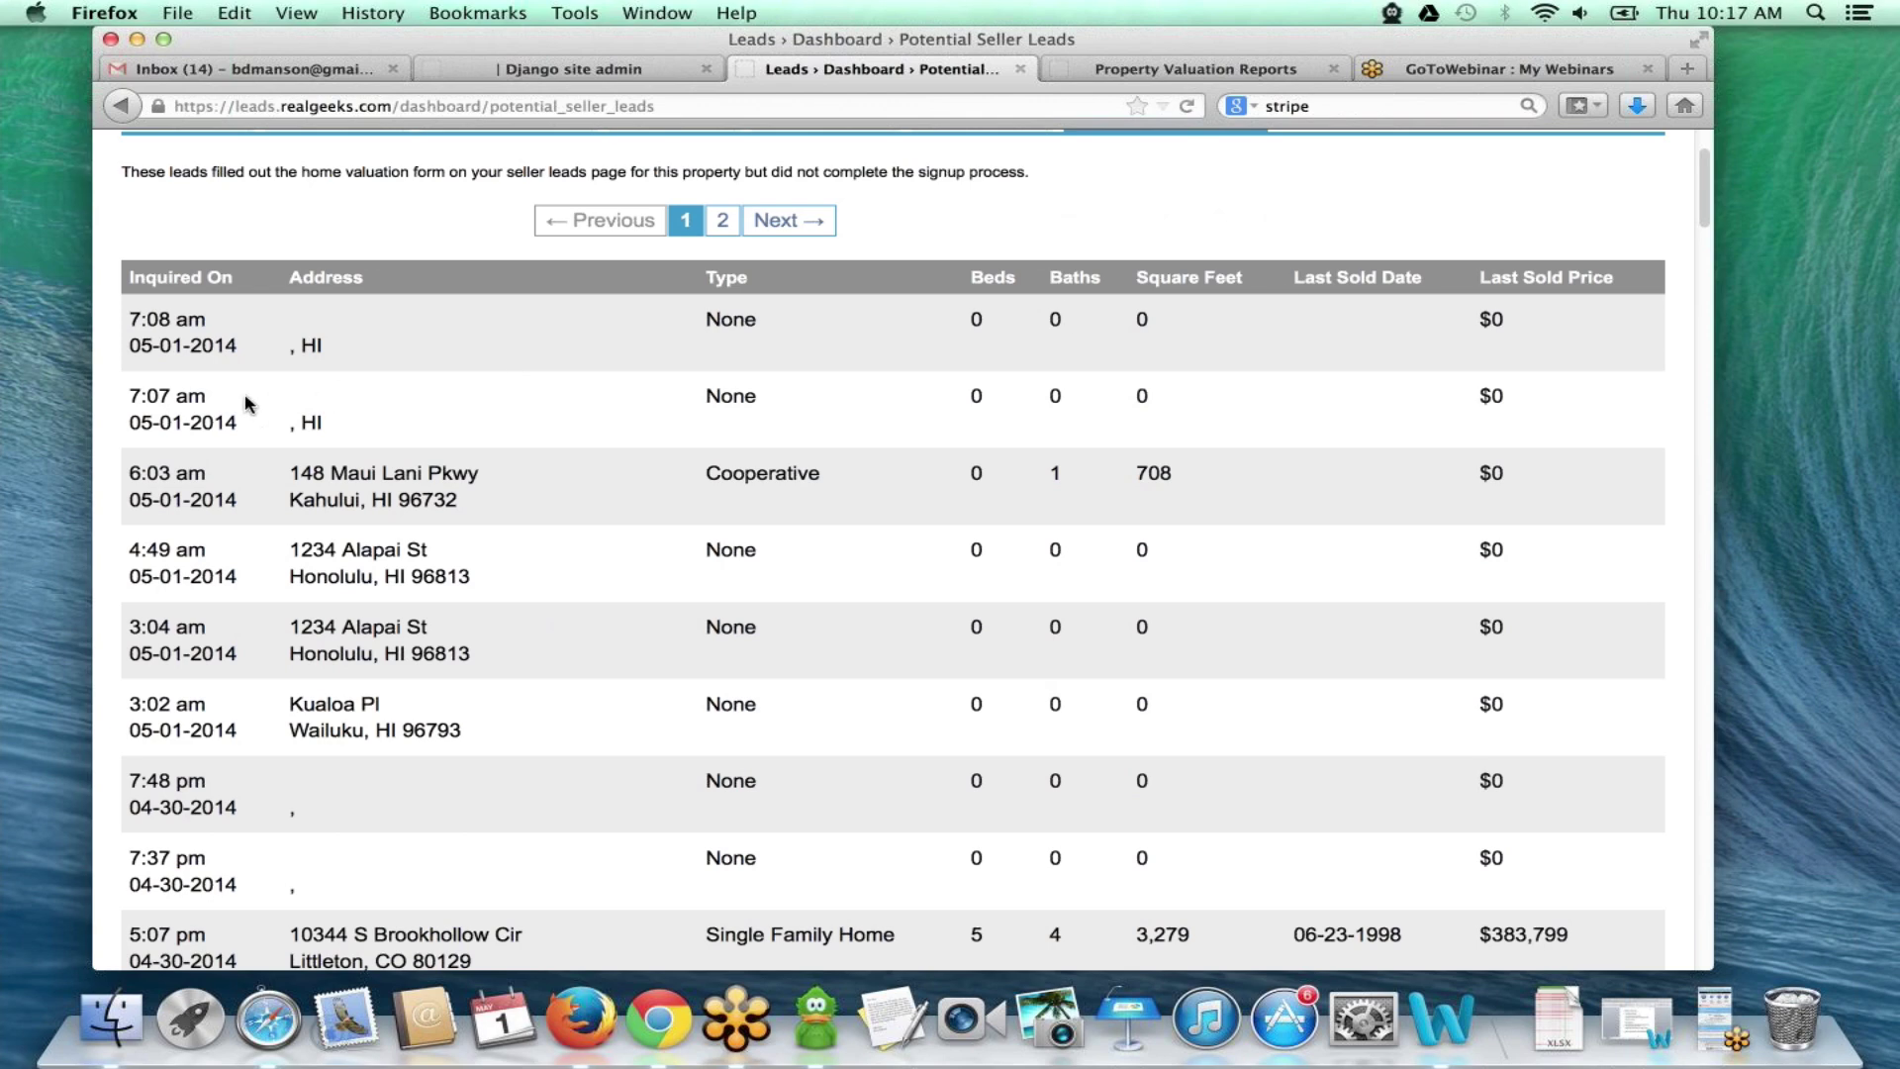
pyautogui.scroll(-6, 344, 407)
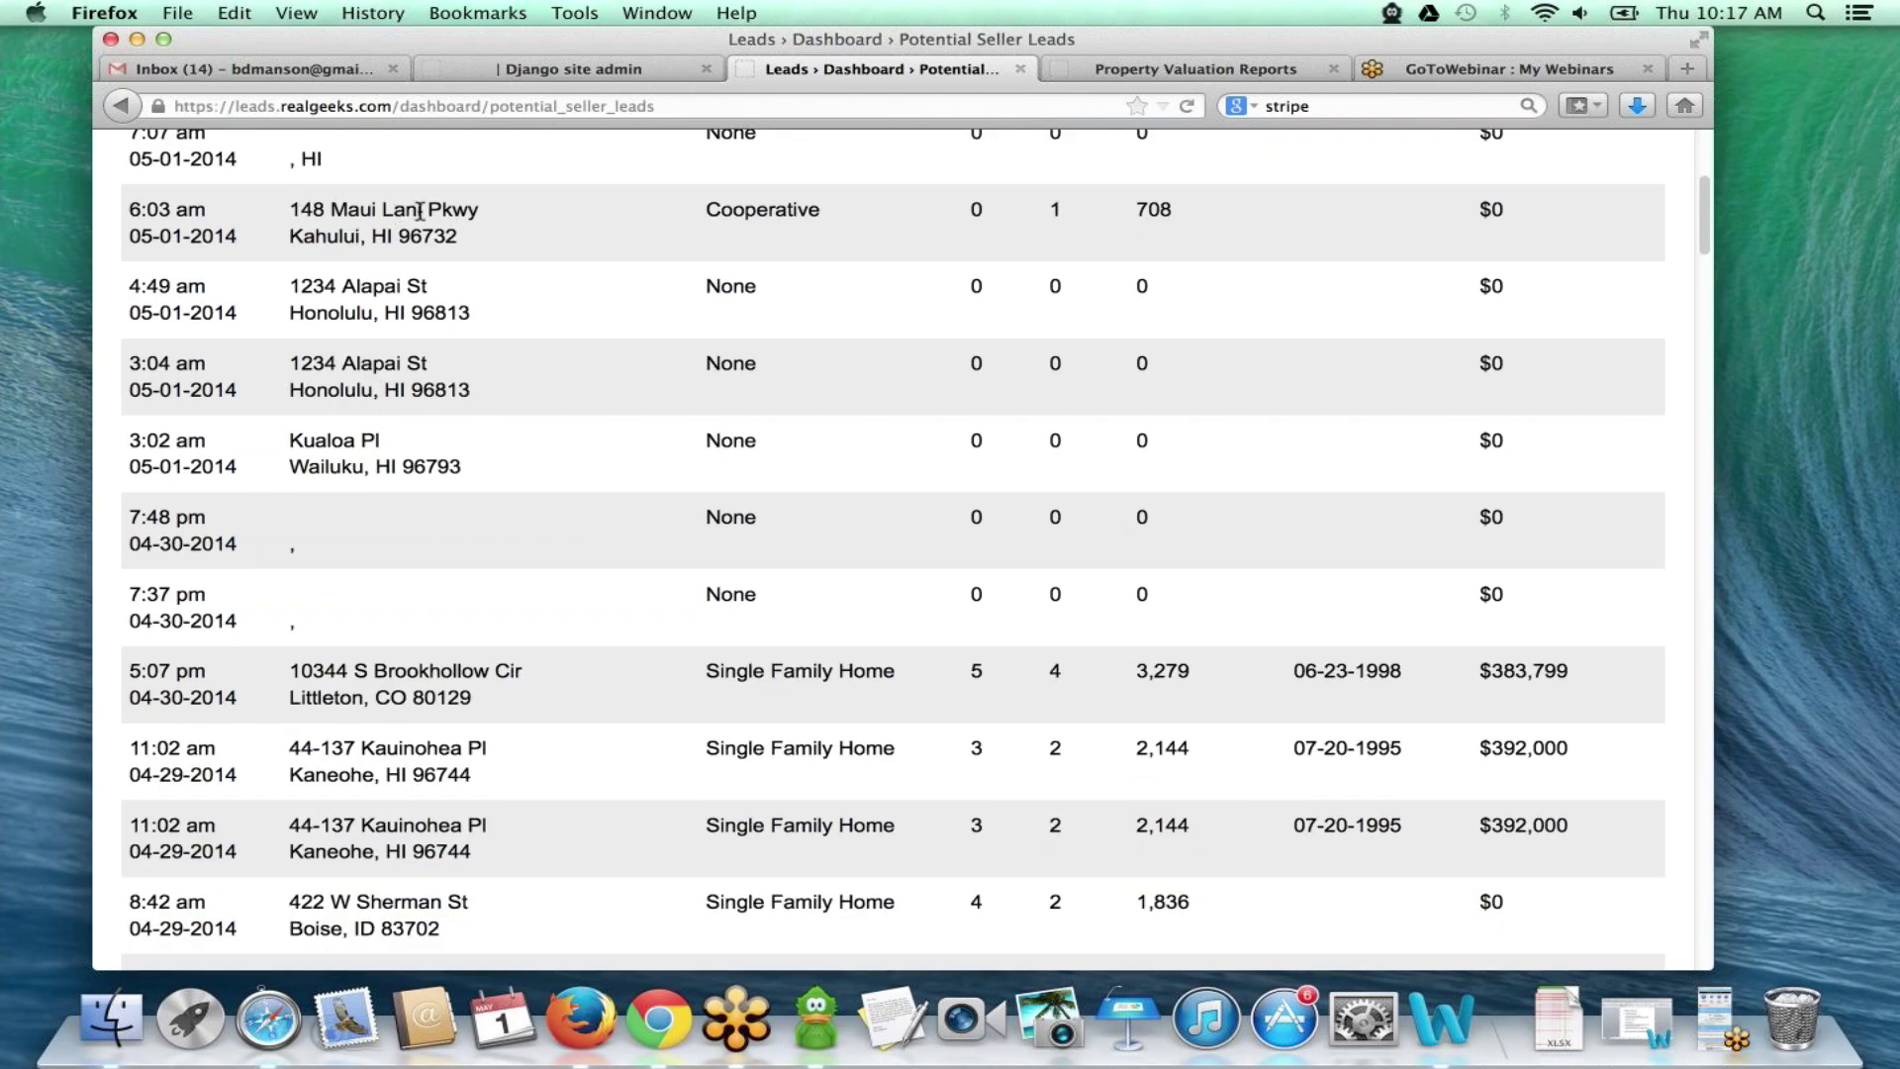
pyautogui.scroll(-4, 445, 399)
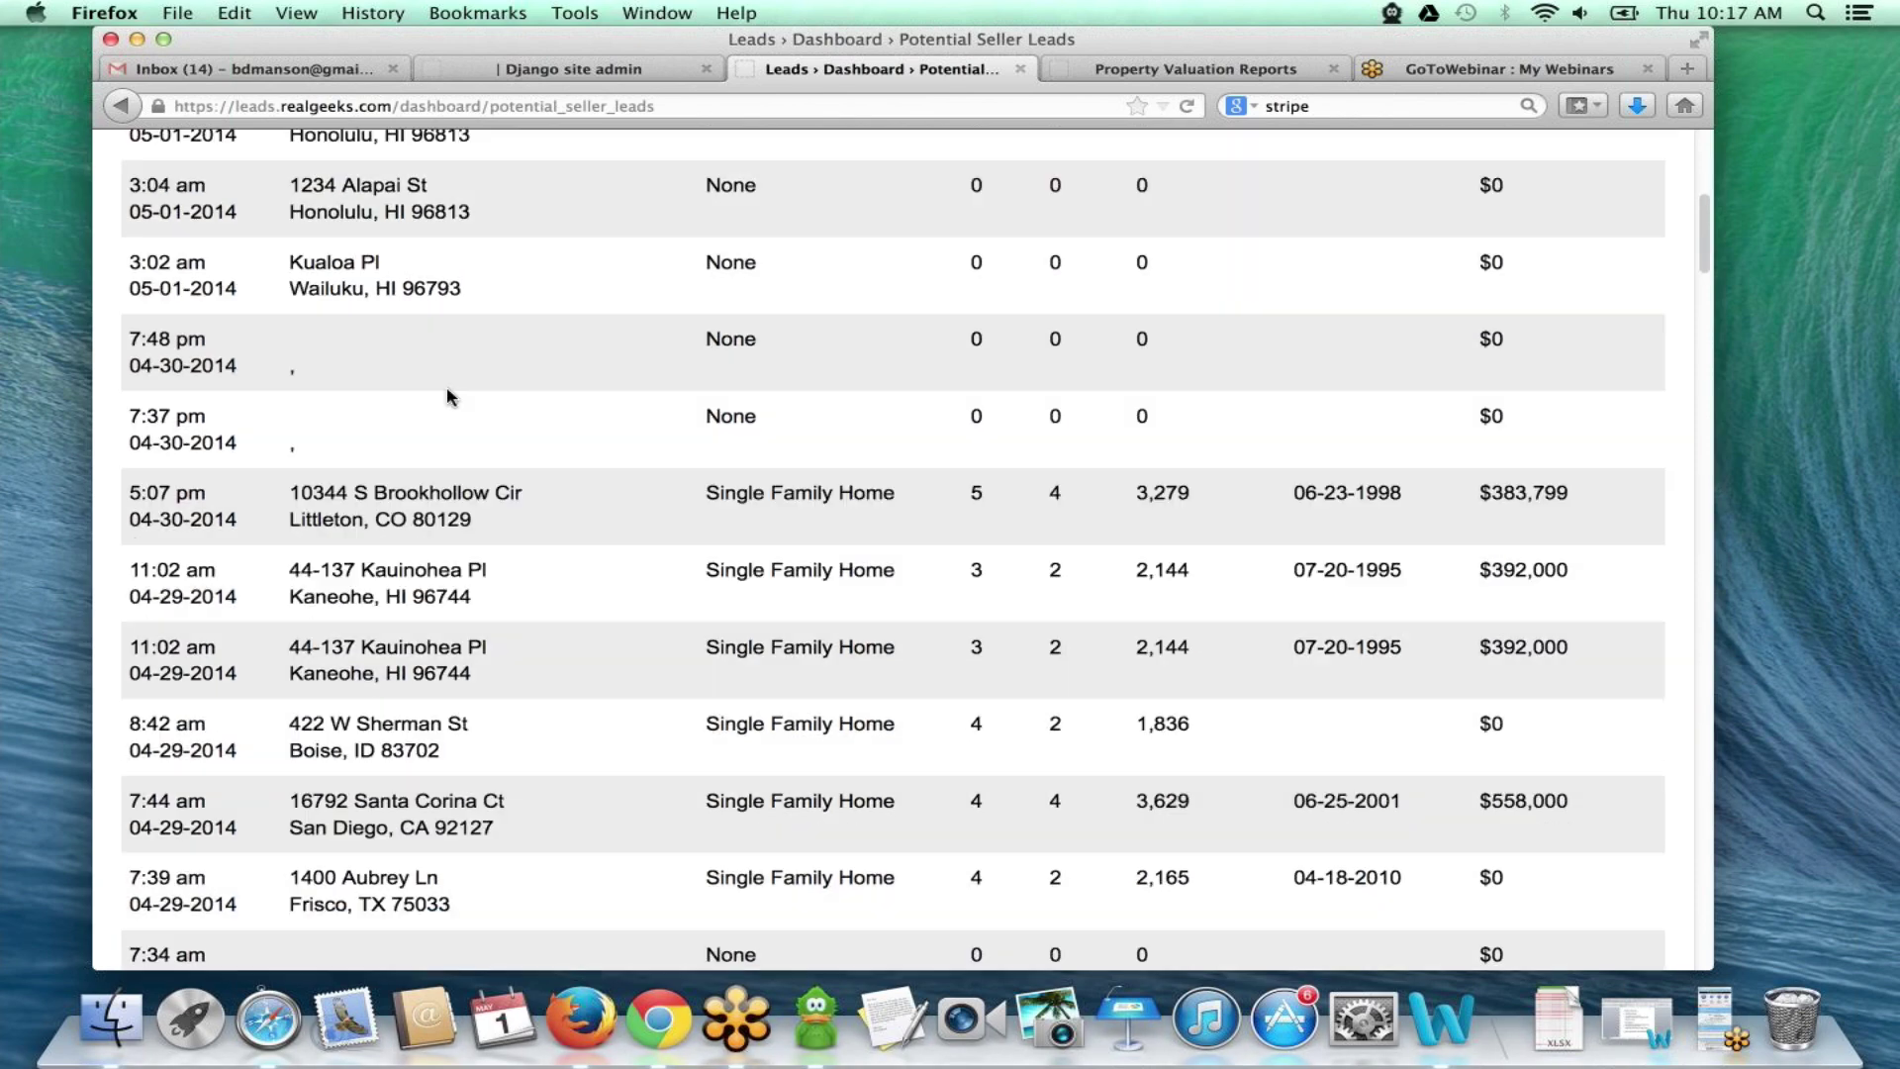
pyautogui.scroll(-8, 448, 396)
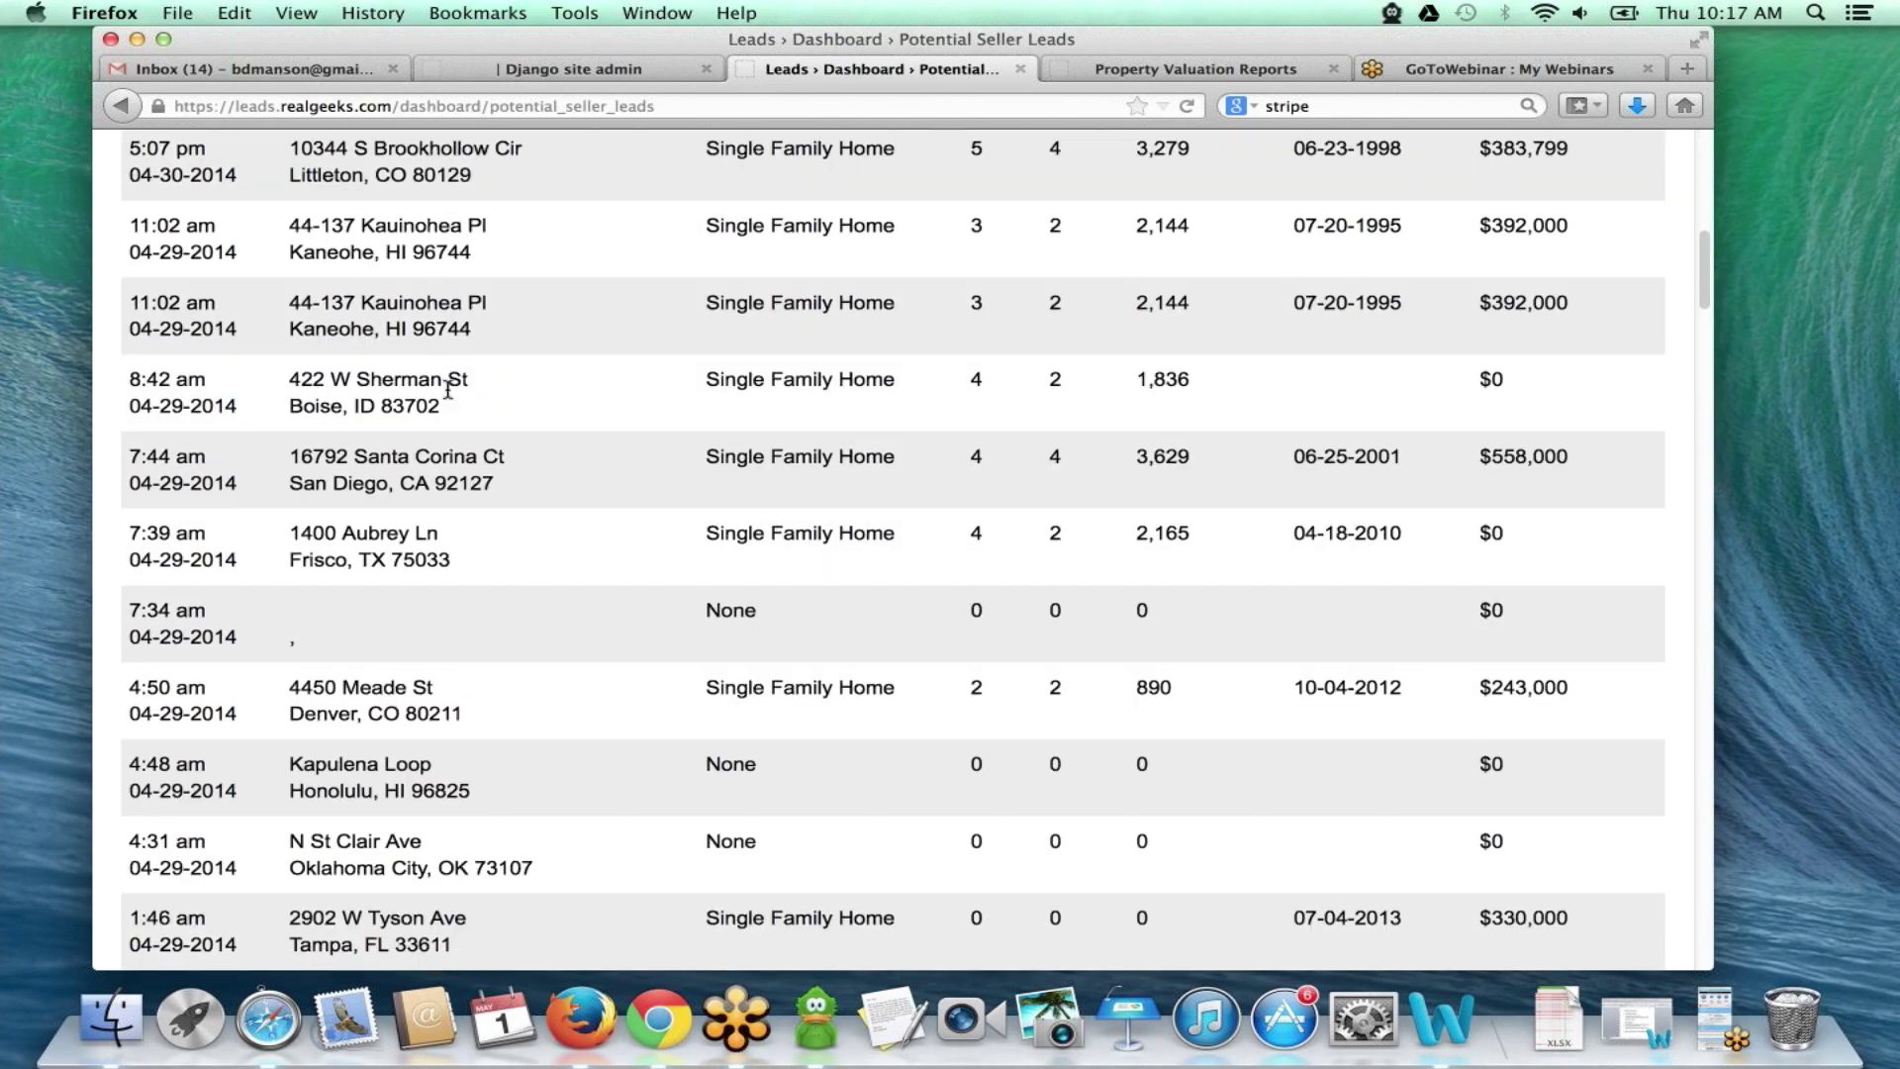
pyautogui.scroll(-20, 447, 396)
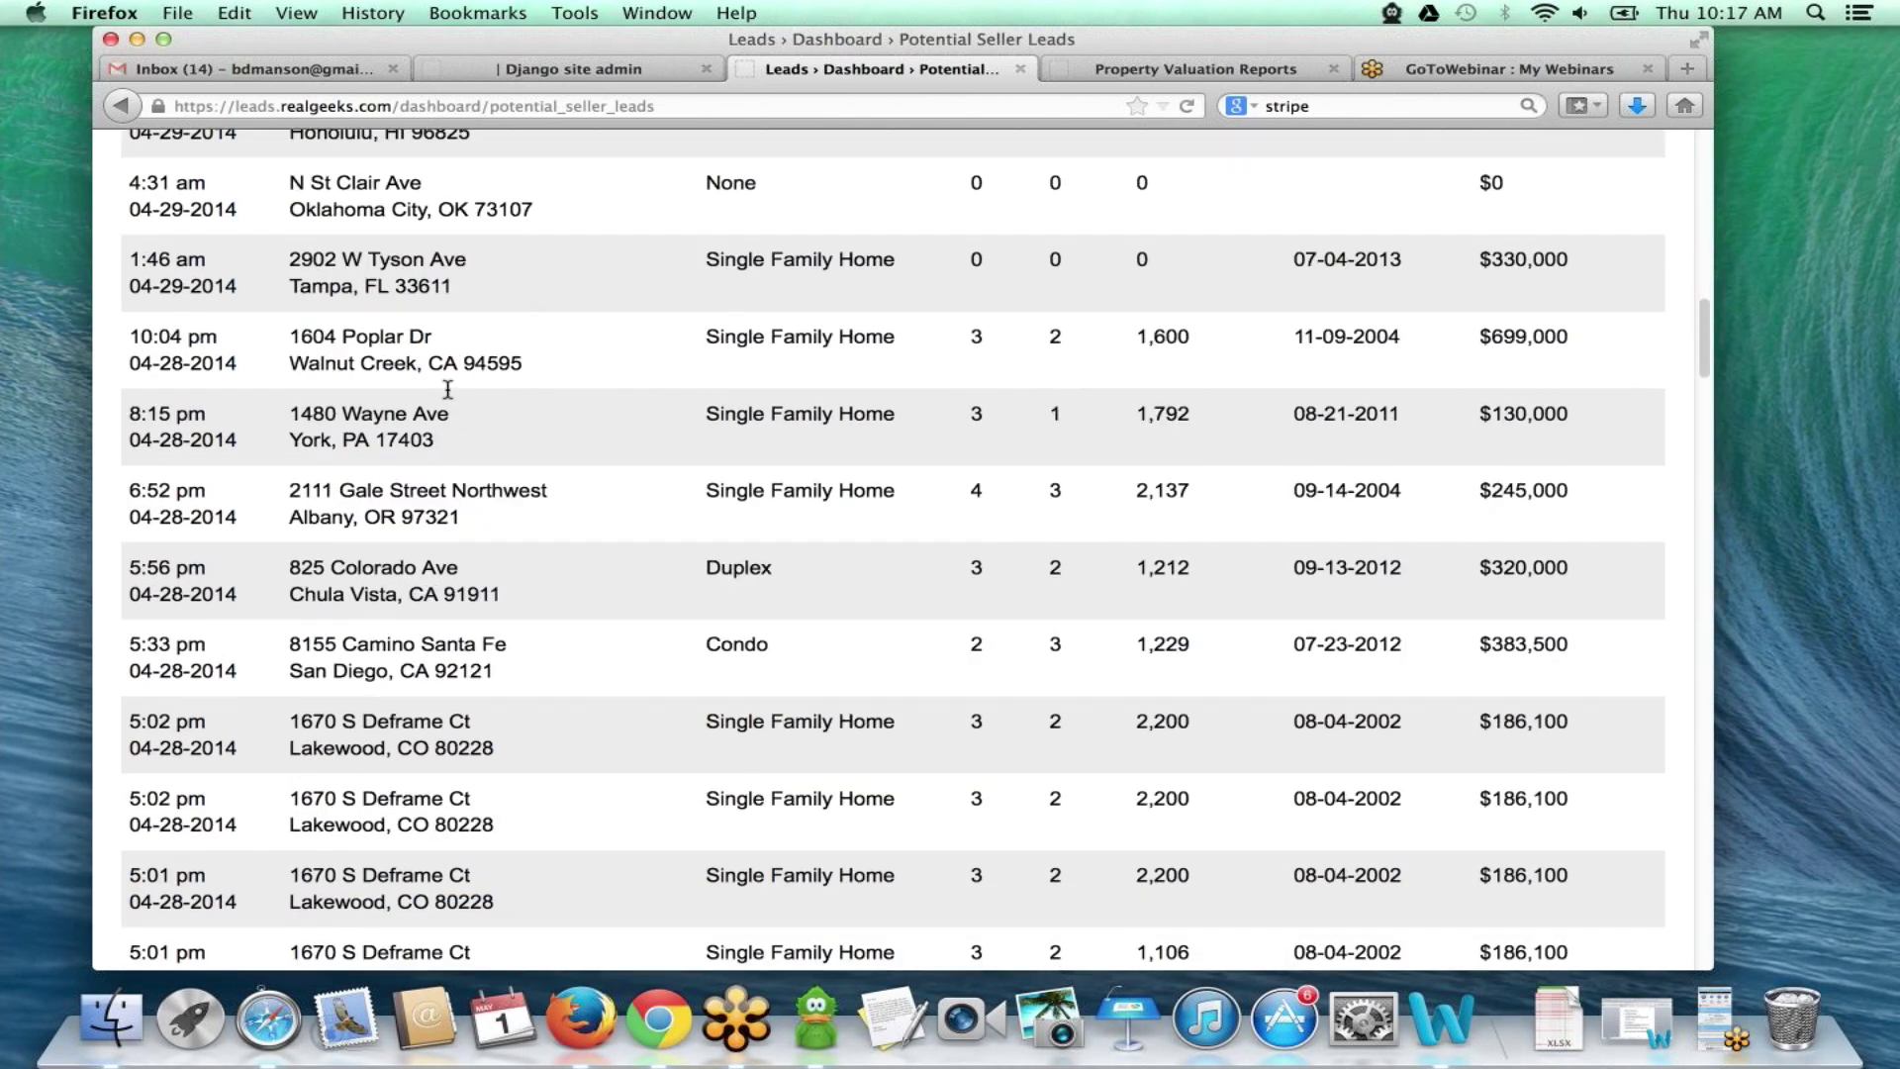
pyautogui.scroll(20, 447, 396)
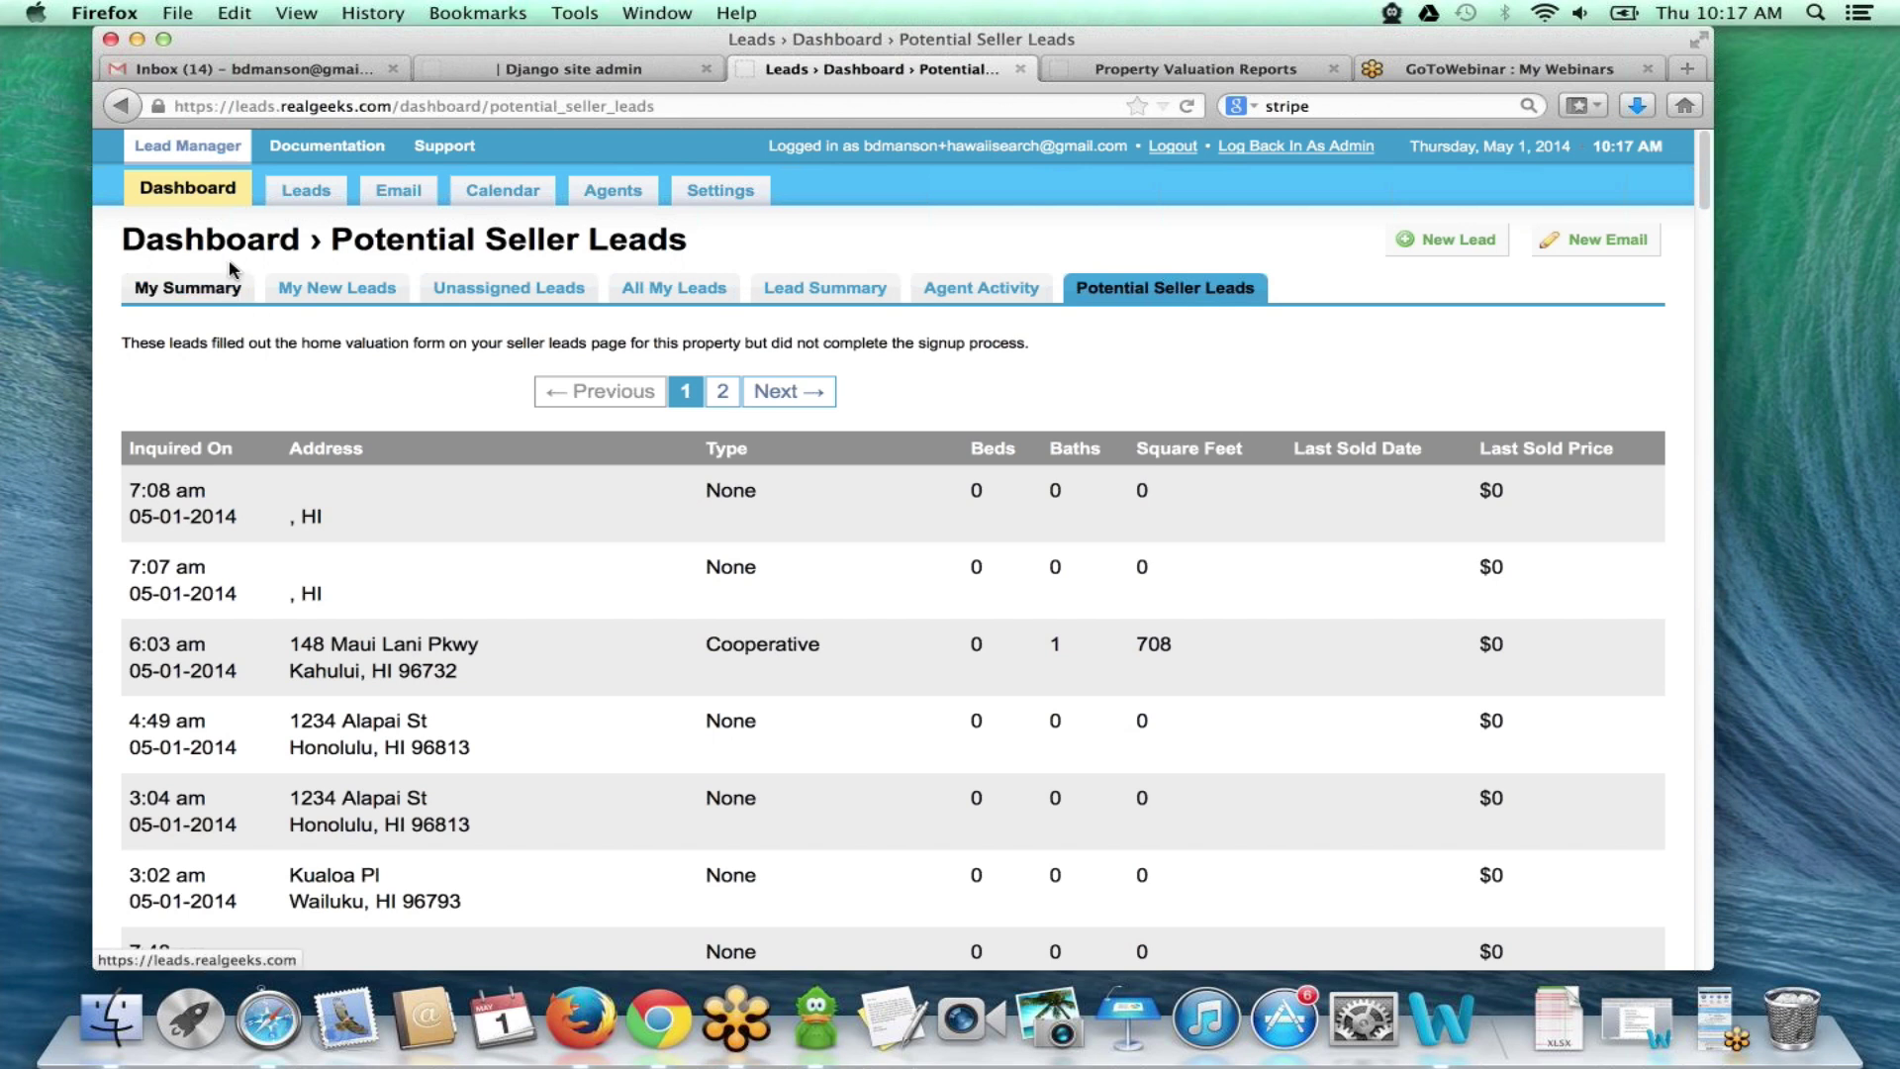
pyautogui.click(200, 196)
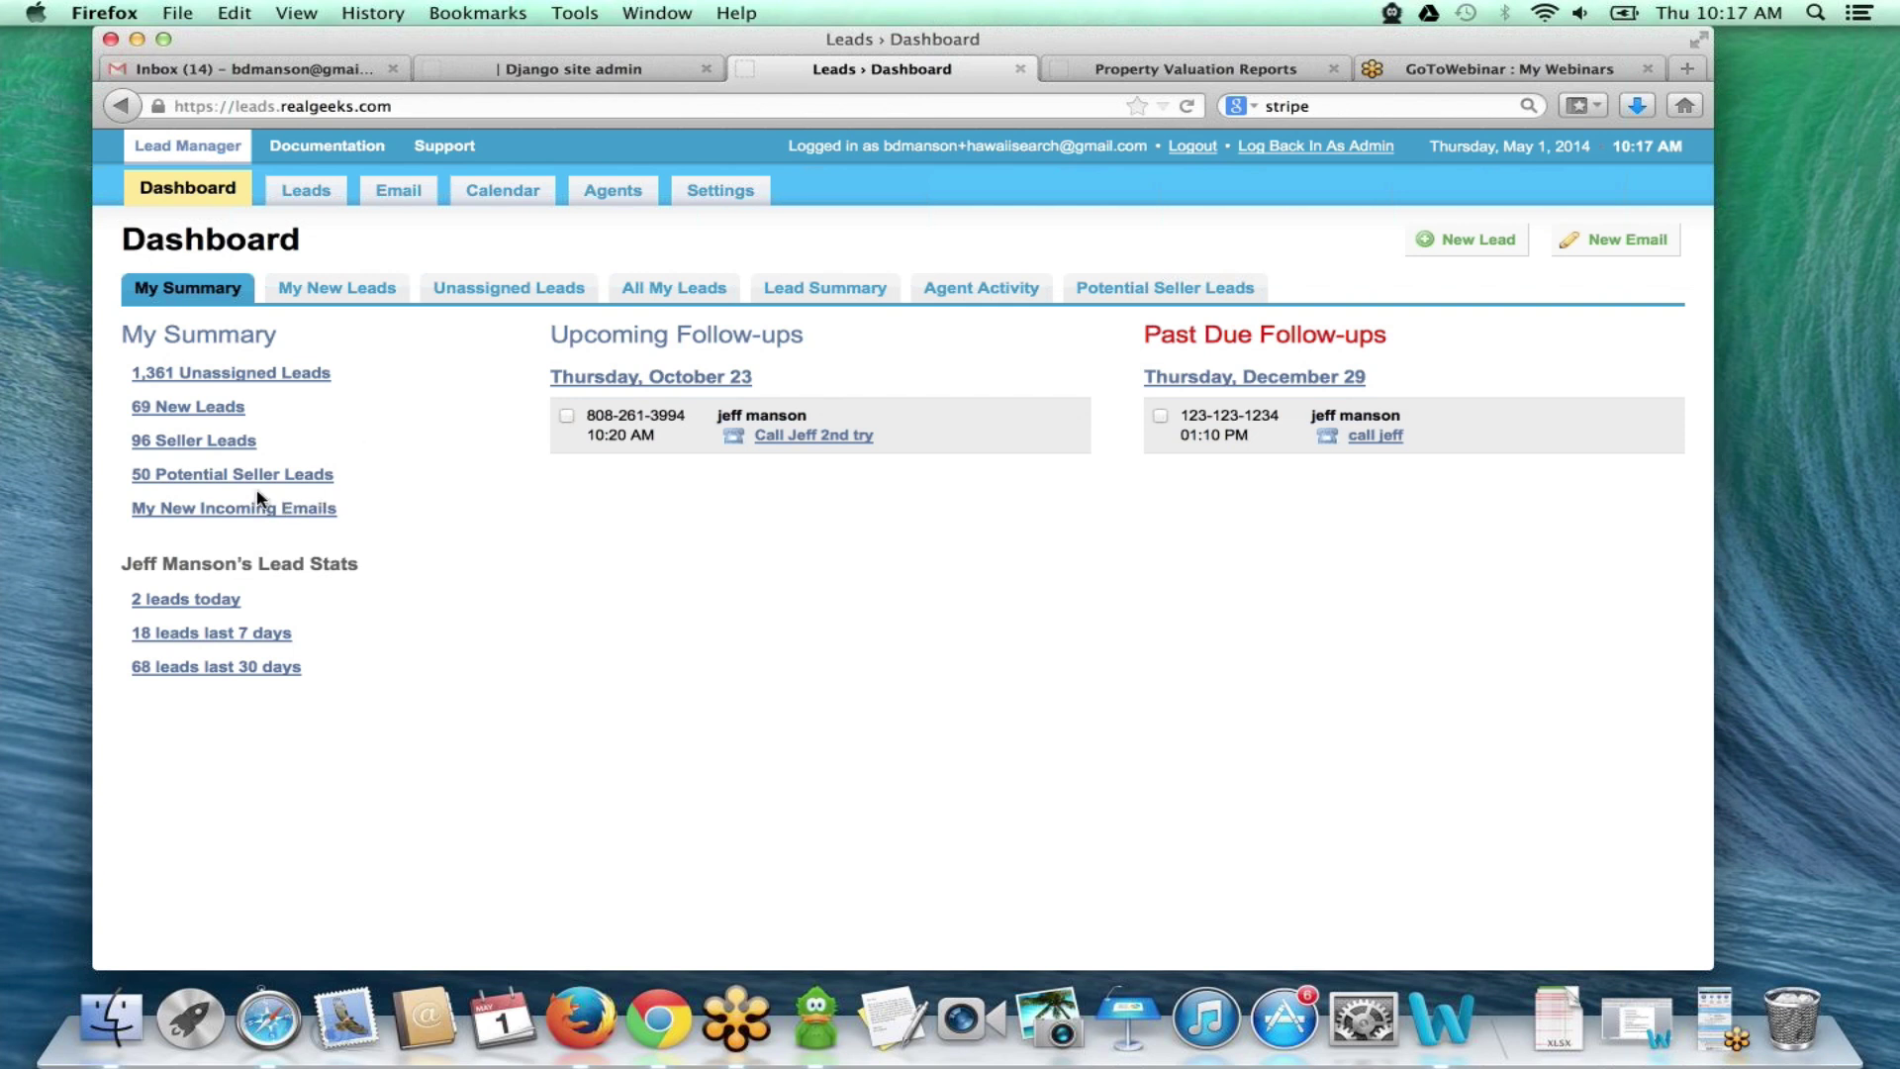
# - Open the 96 Seller Leads list and briefly toggle the Advanced Search options
pyautogui.click(215, 449)
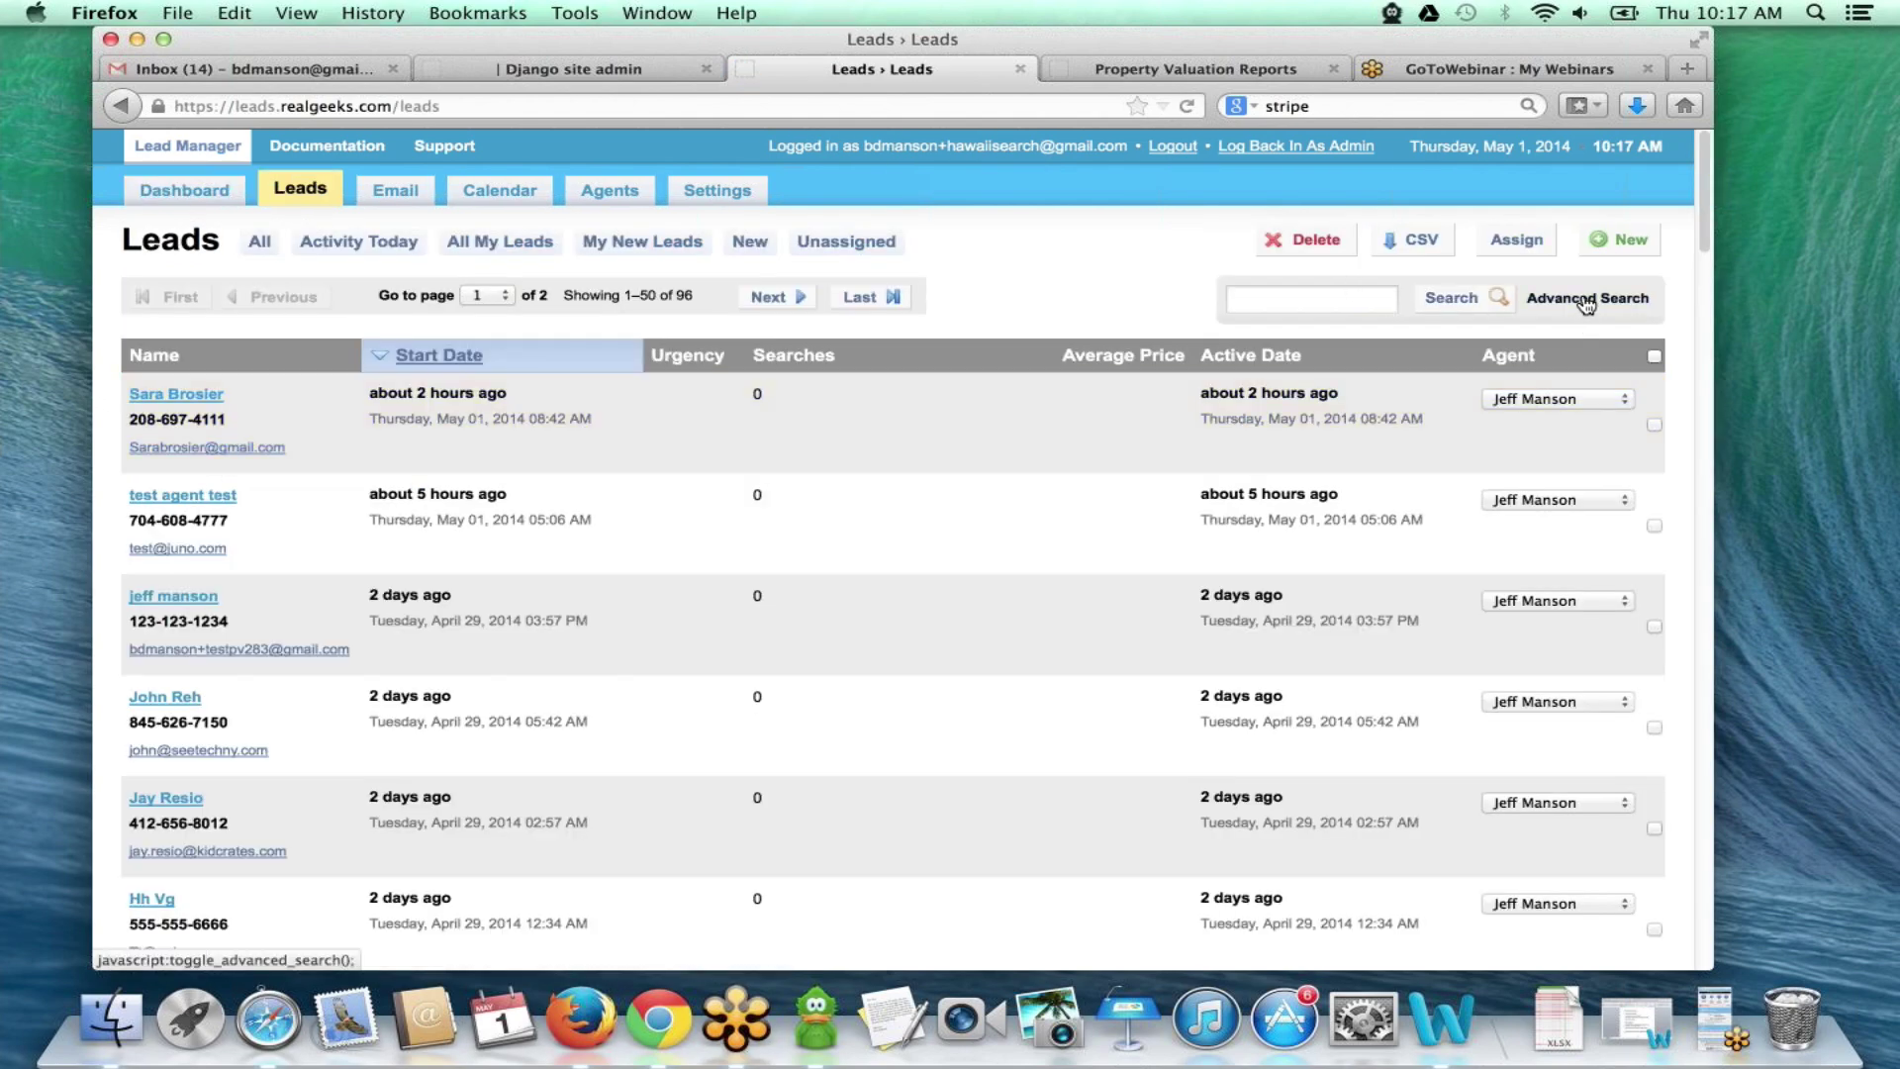
pyautogui.click(1586, 300)
pyautogui.click(1587, 300)
# - View the newest seller lead's detail record, then go back to the dashboard overview
pyautogui.click(723, 409)
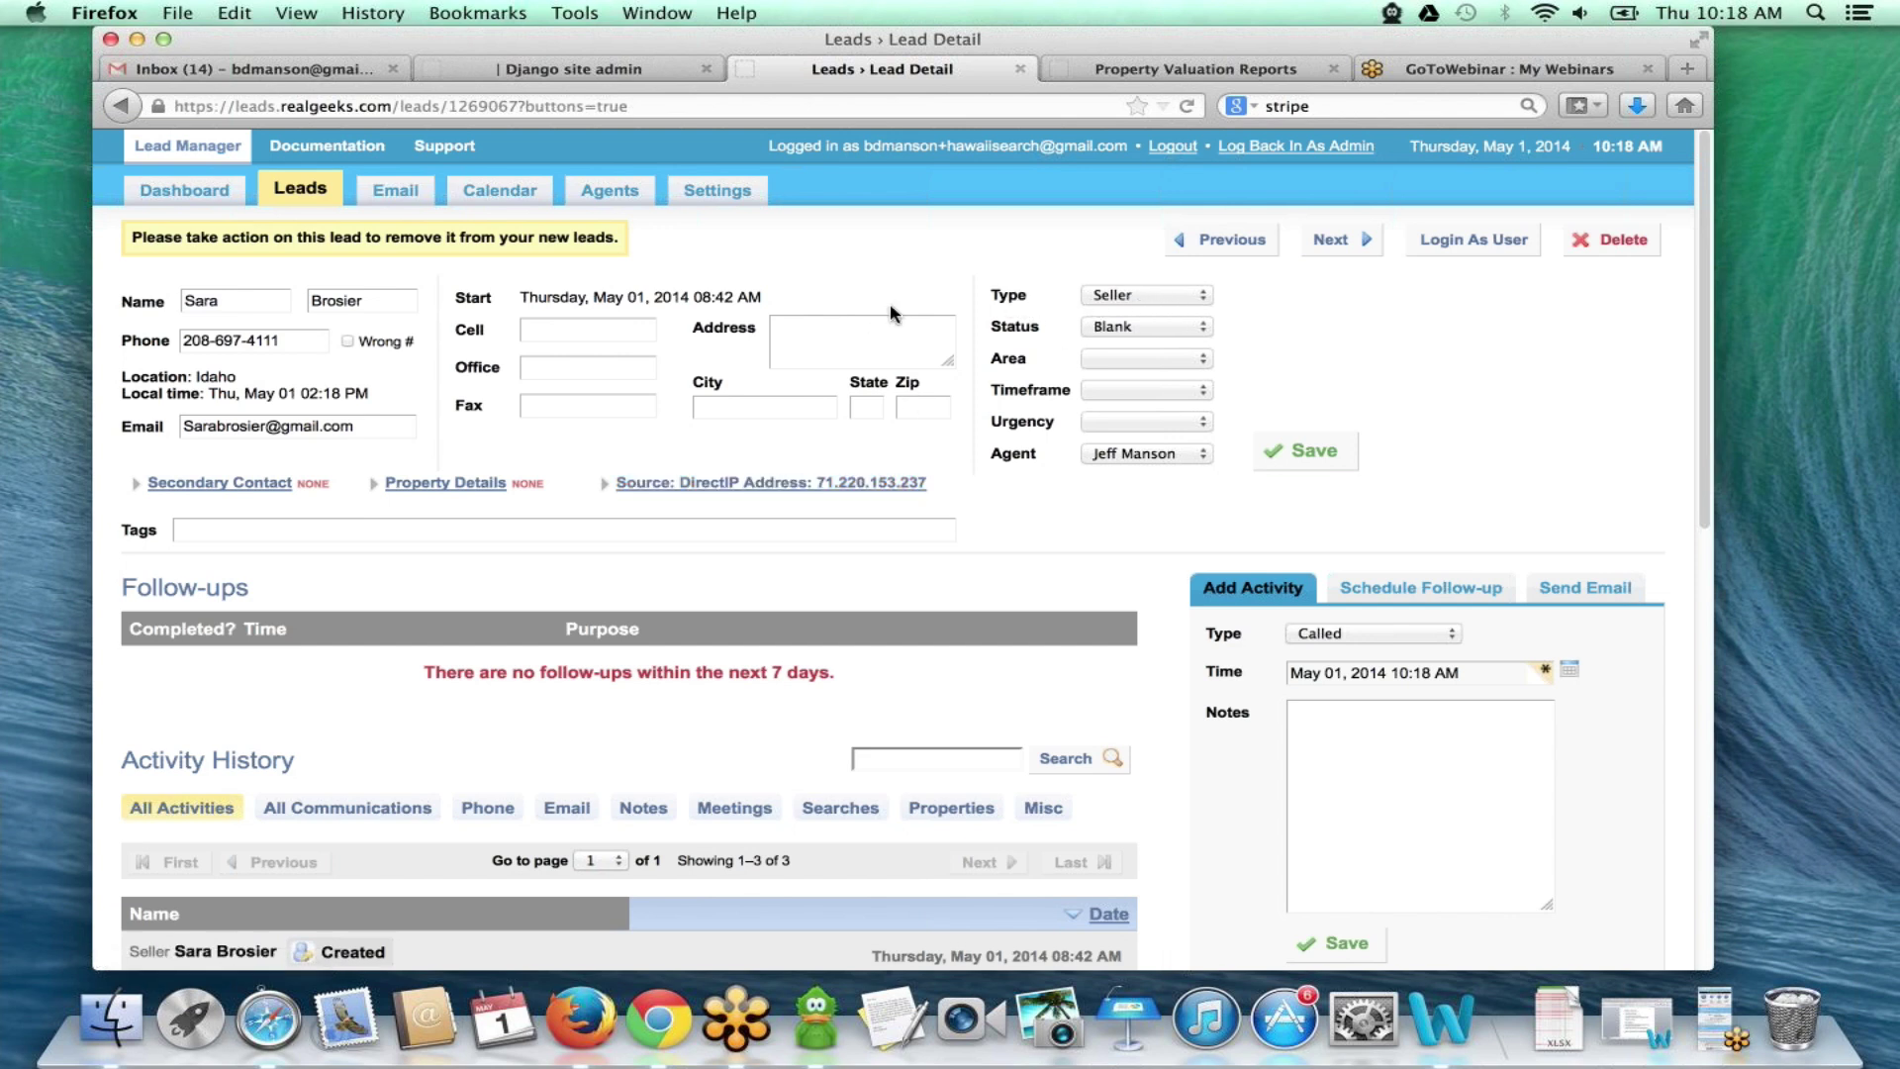
pyautogui.click(122, 106)
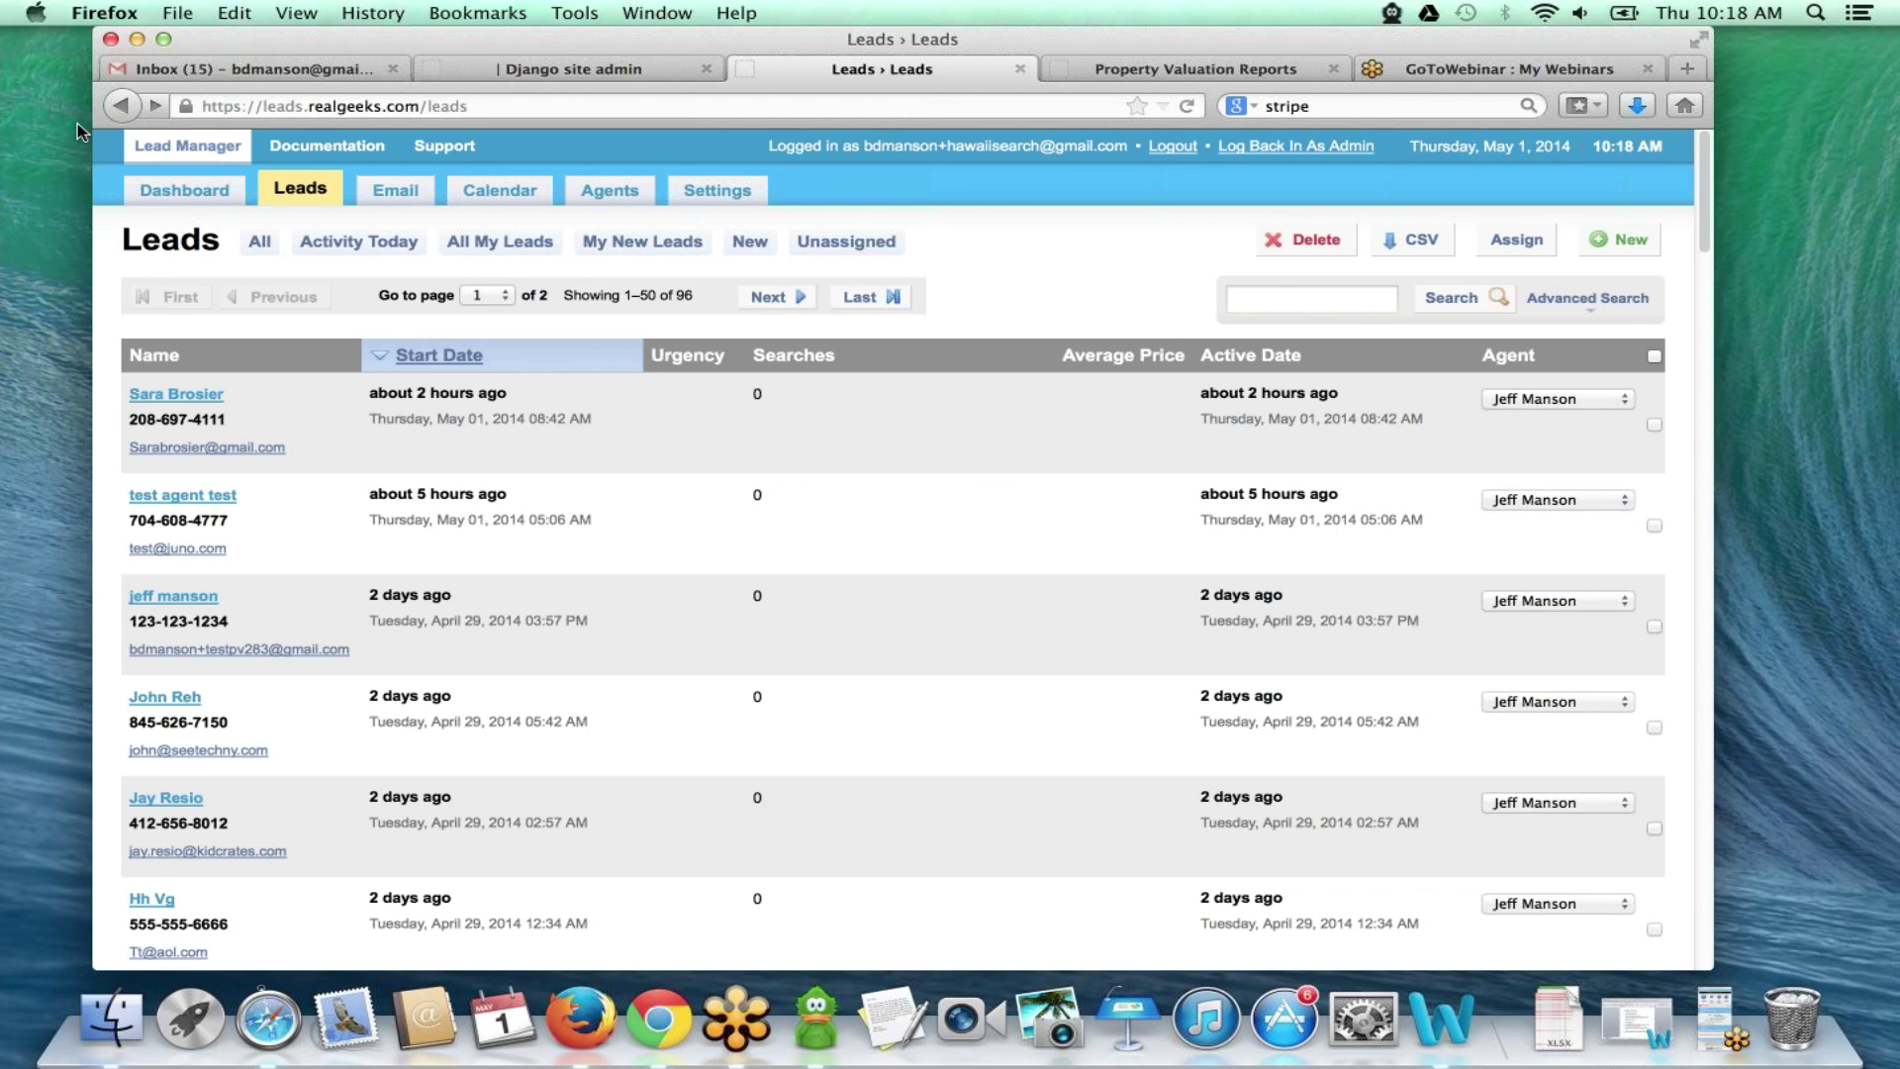
pyautogui.click(194, 197)
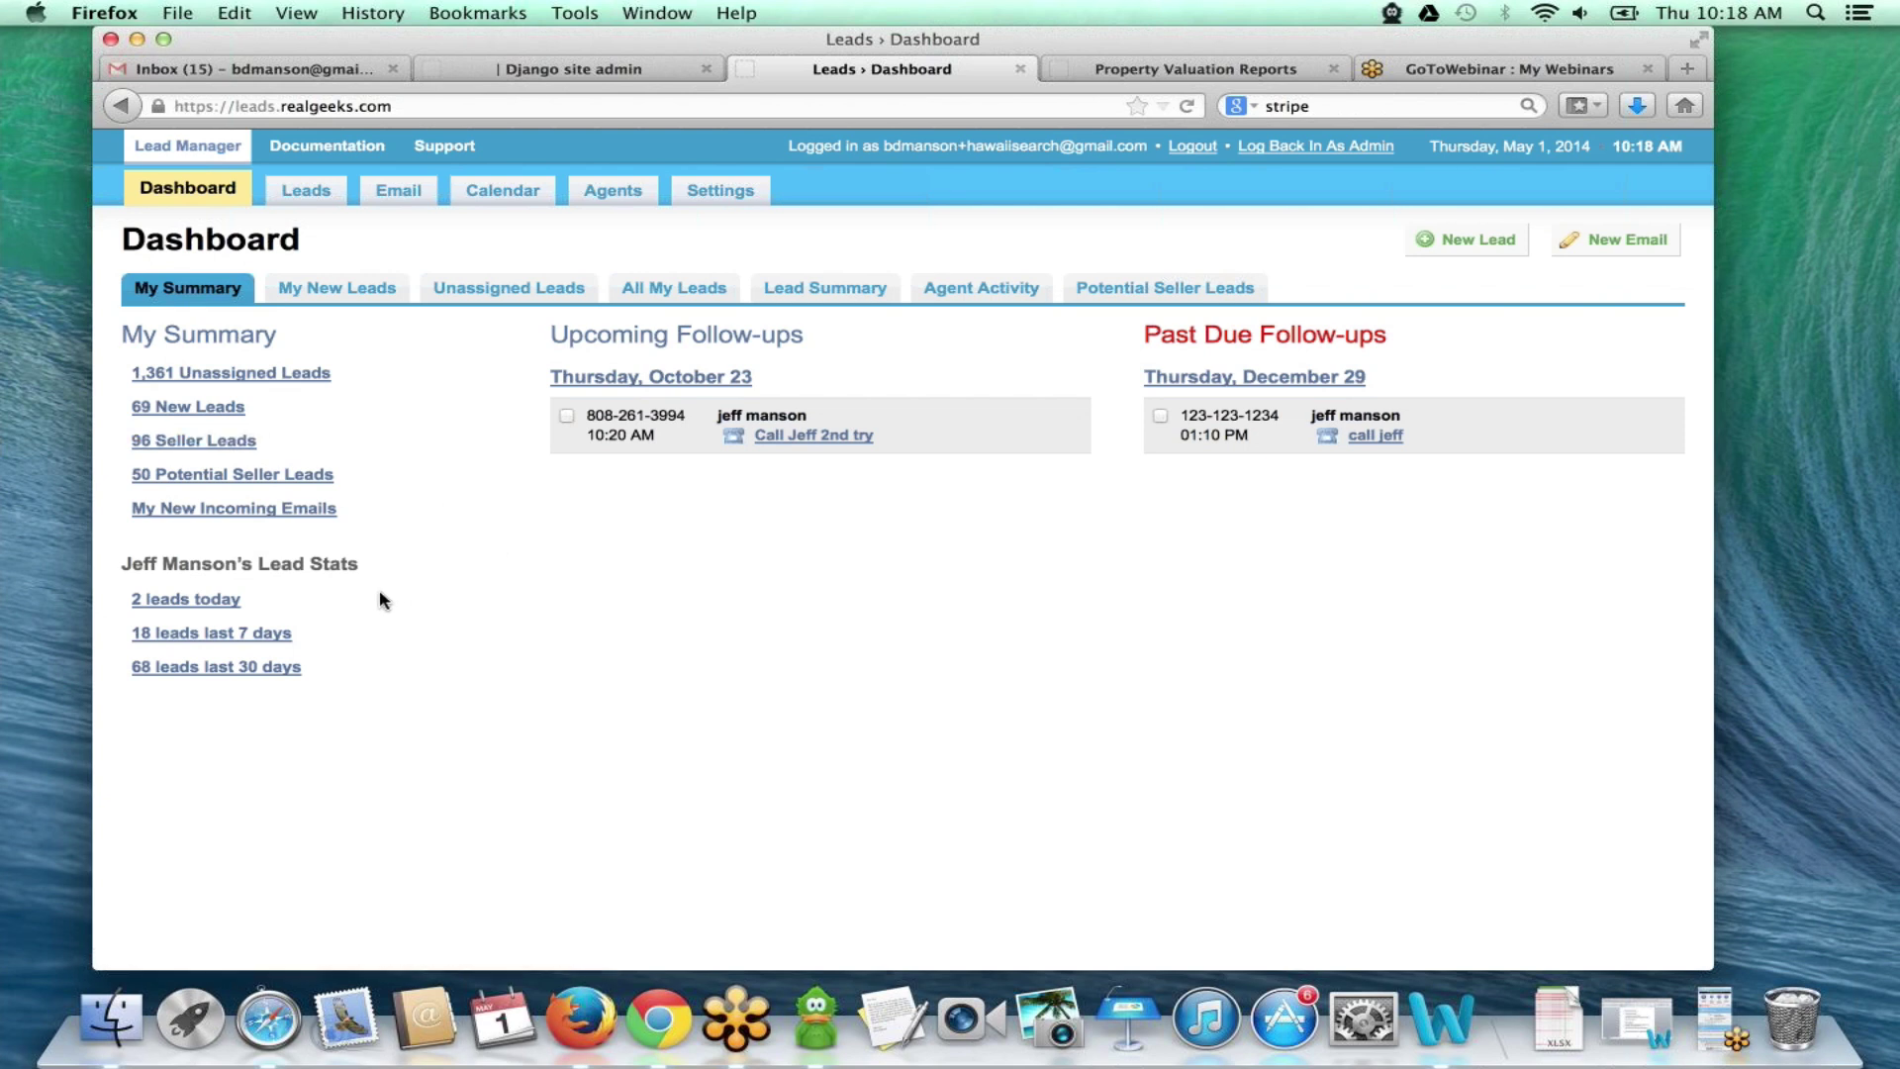
# - Review the Round Robins, Password and Notifications sections of the General settings
pyautogui.click(737, 194)
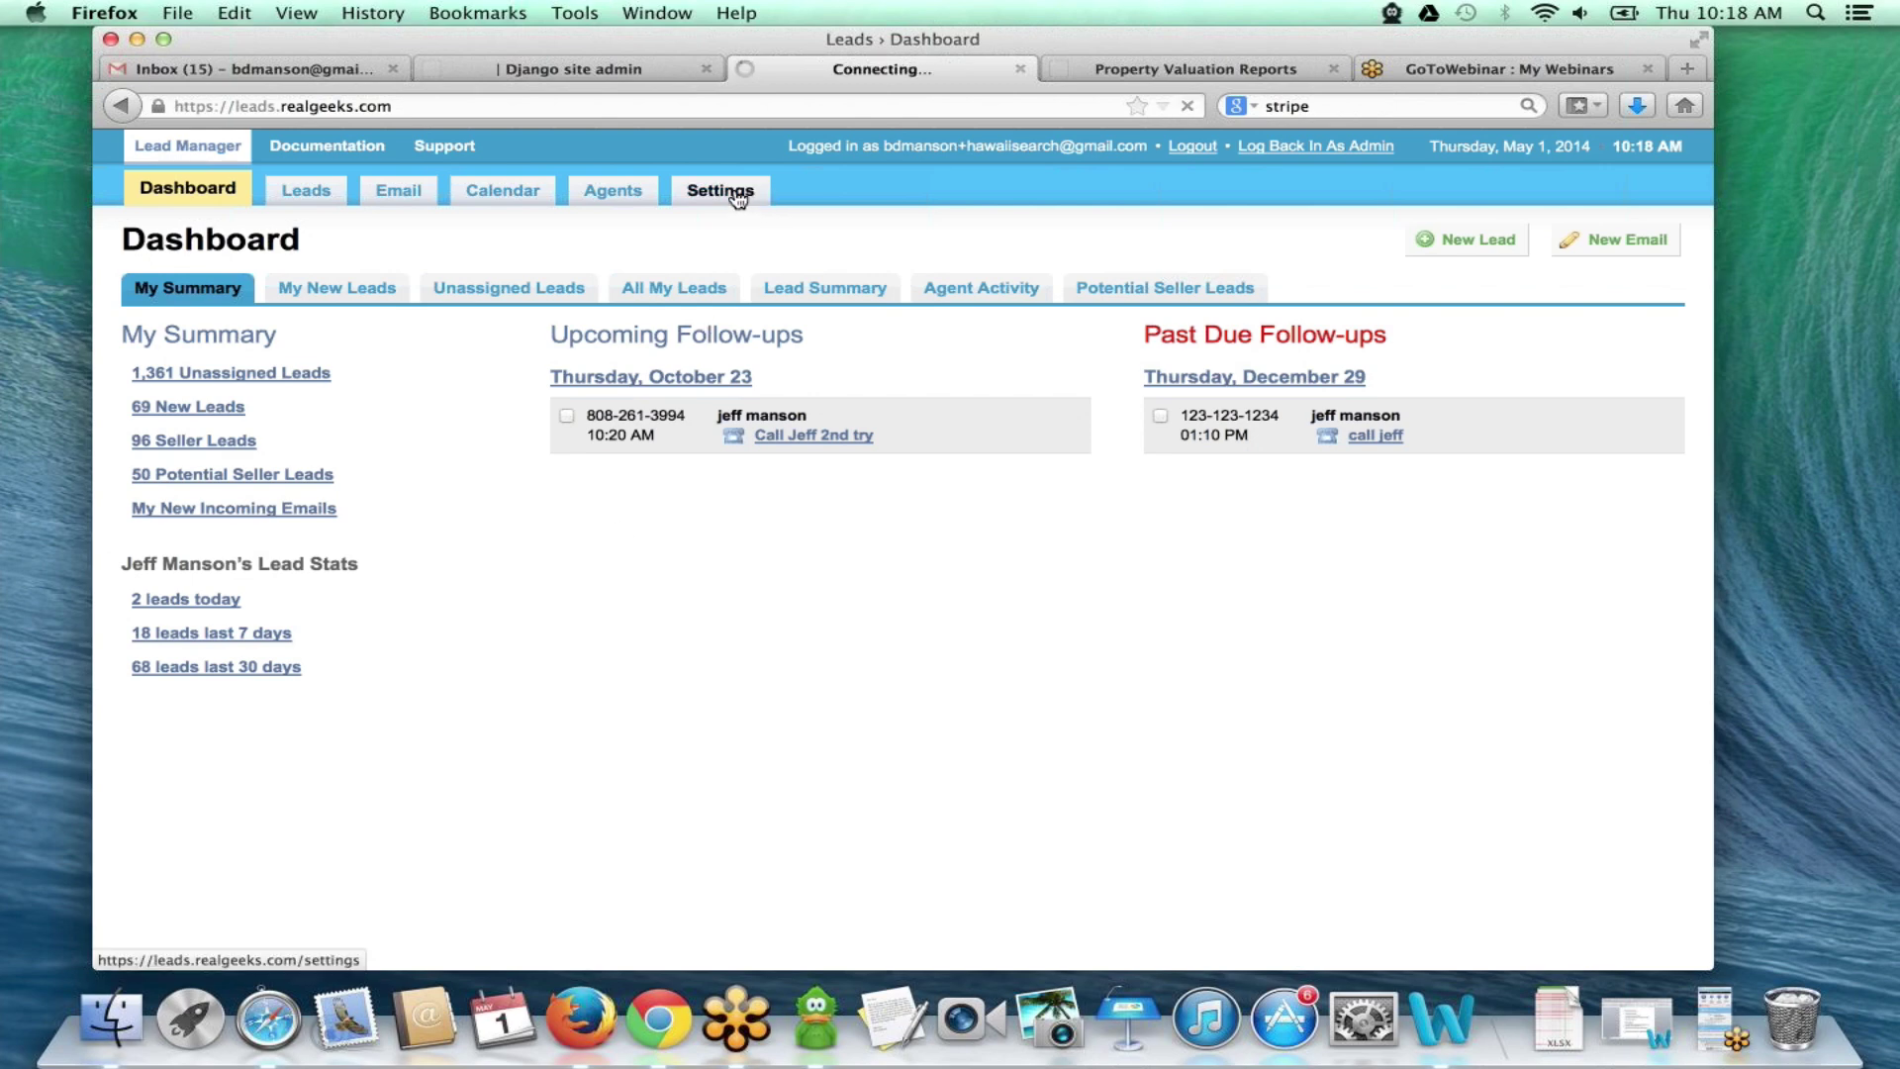
pyautogui.scroll(-10, 697, 529)
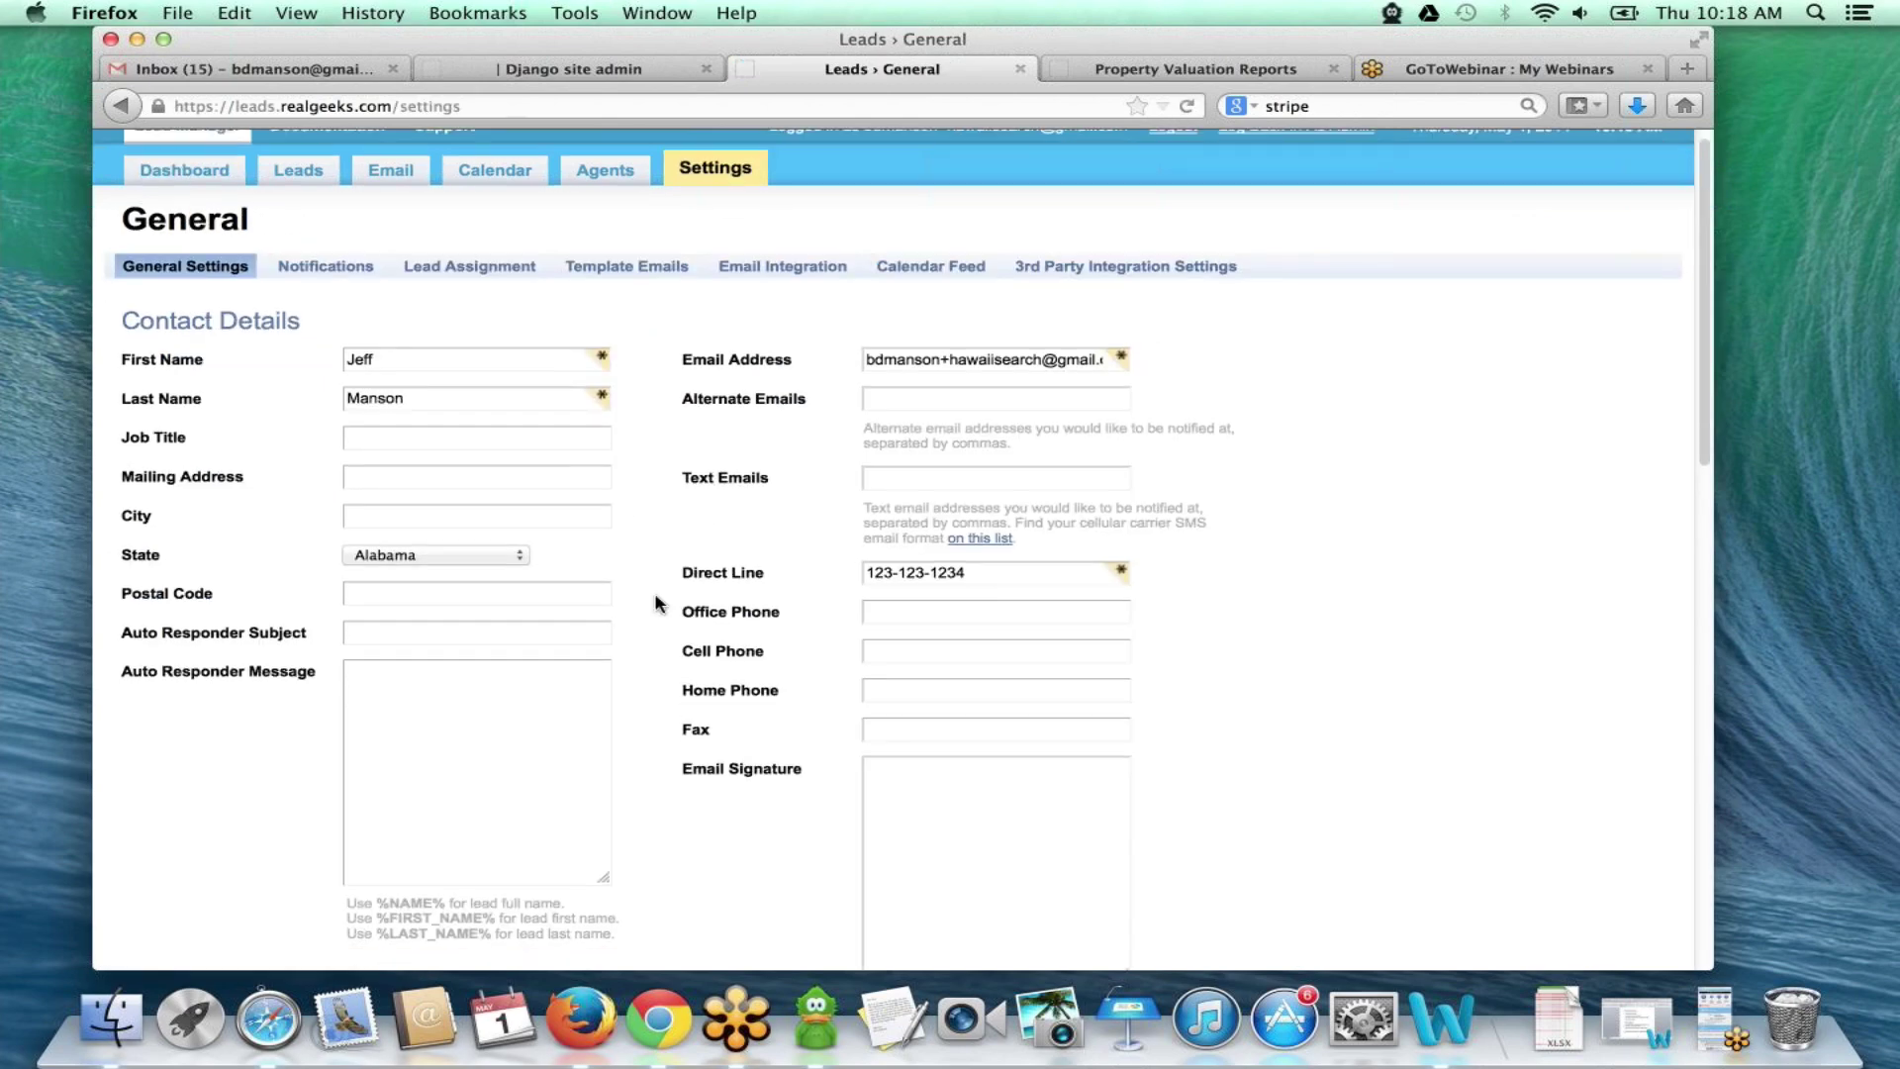
pyautogui.scroll(-3, 656, 603)
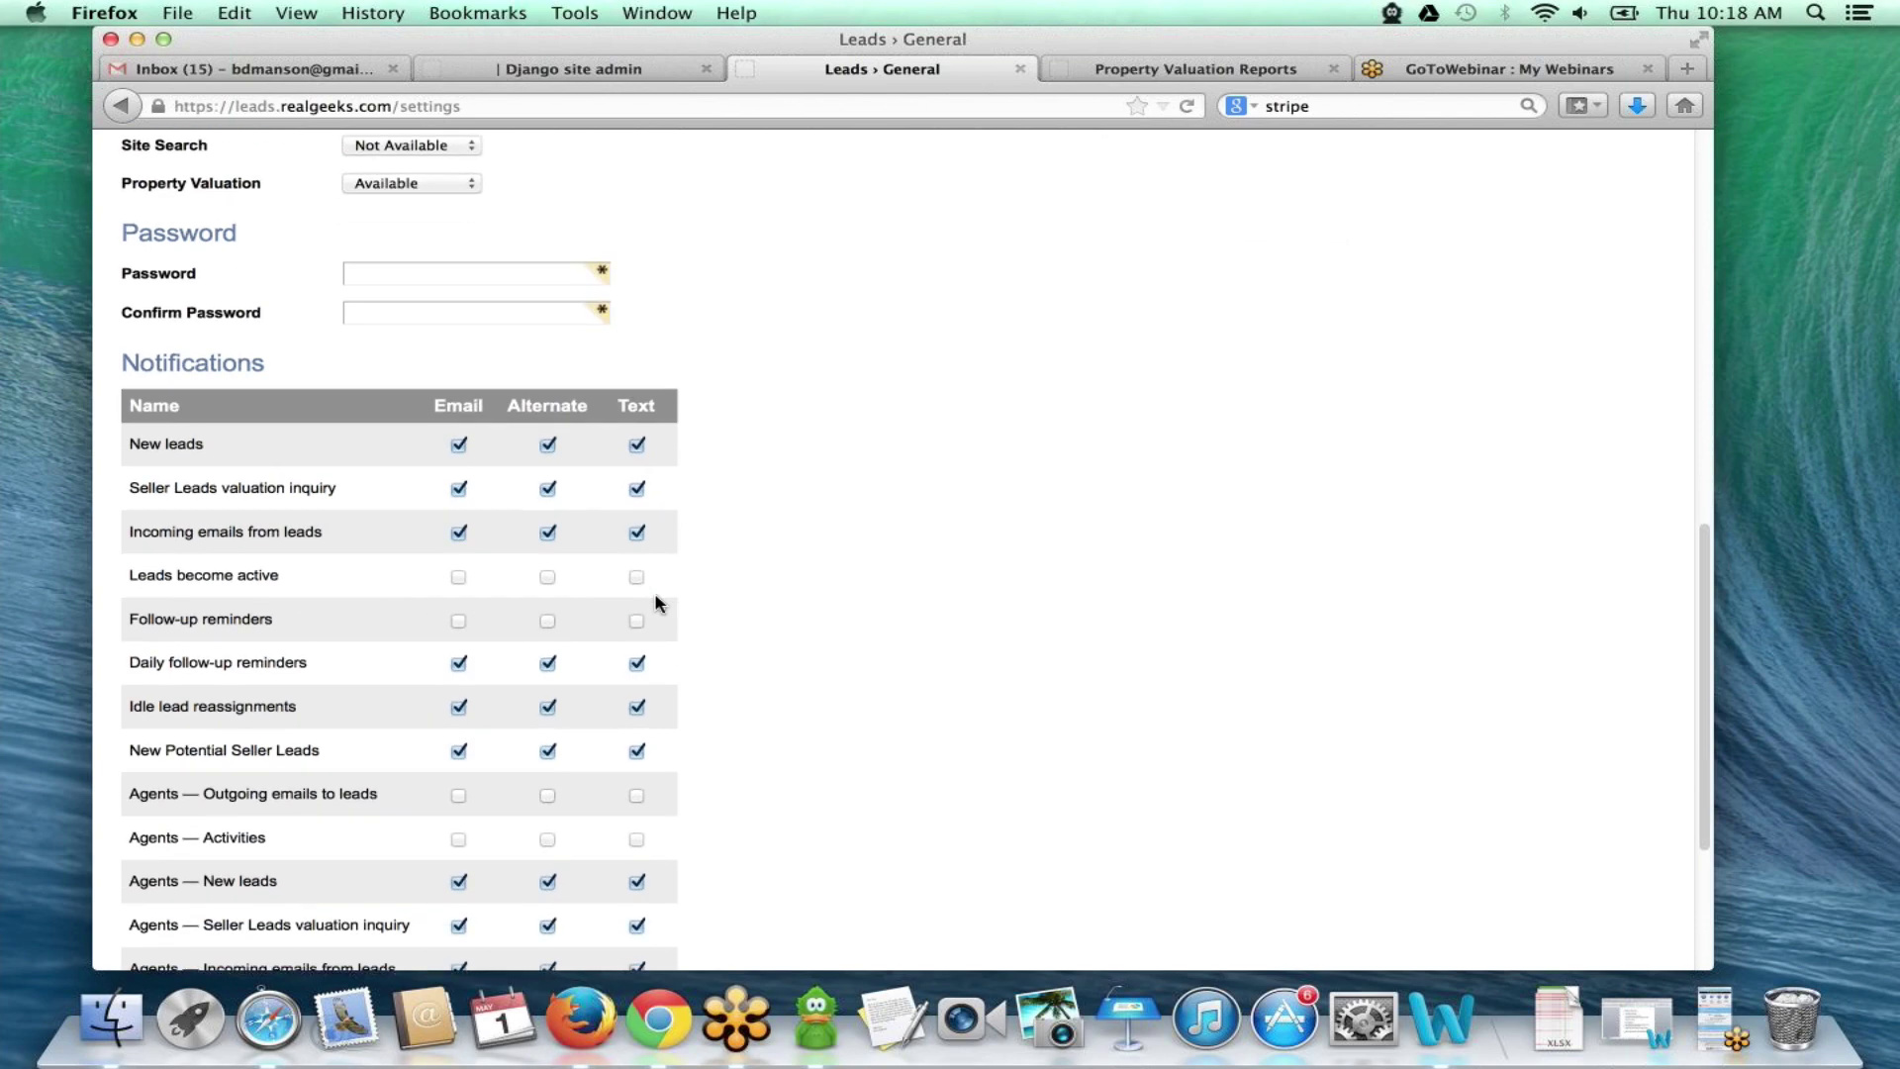
pyautogui.scroll(10, 657, 599)
pyautogui.scroll(-8, 763, 669)
pyautogui.scroll(-5, 759, 674)
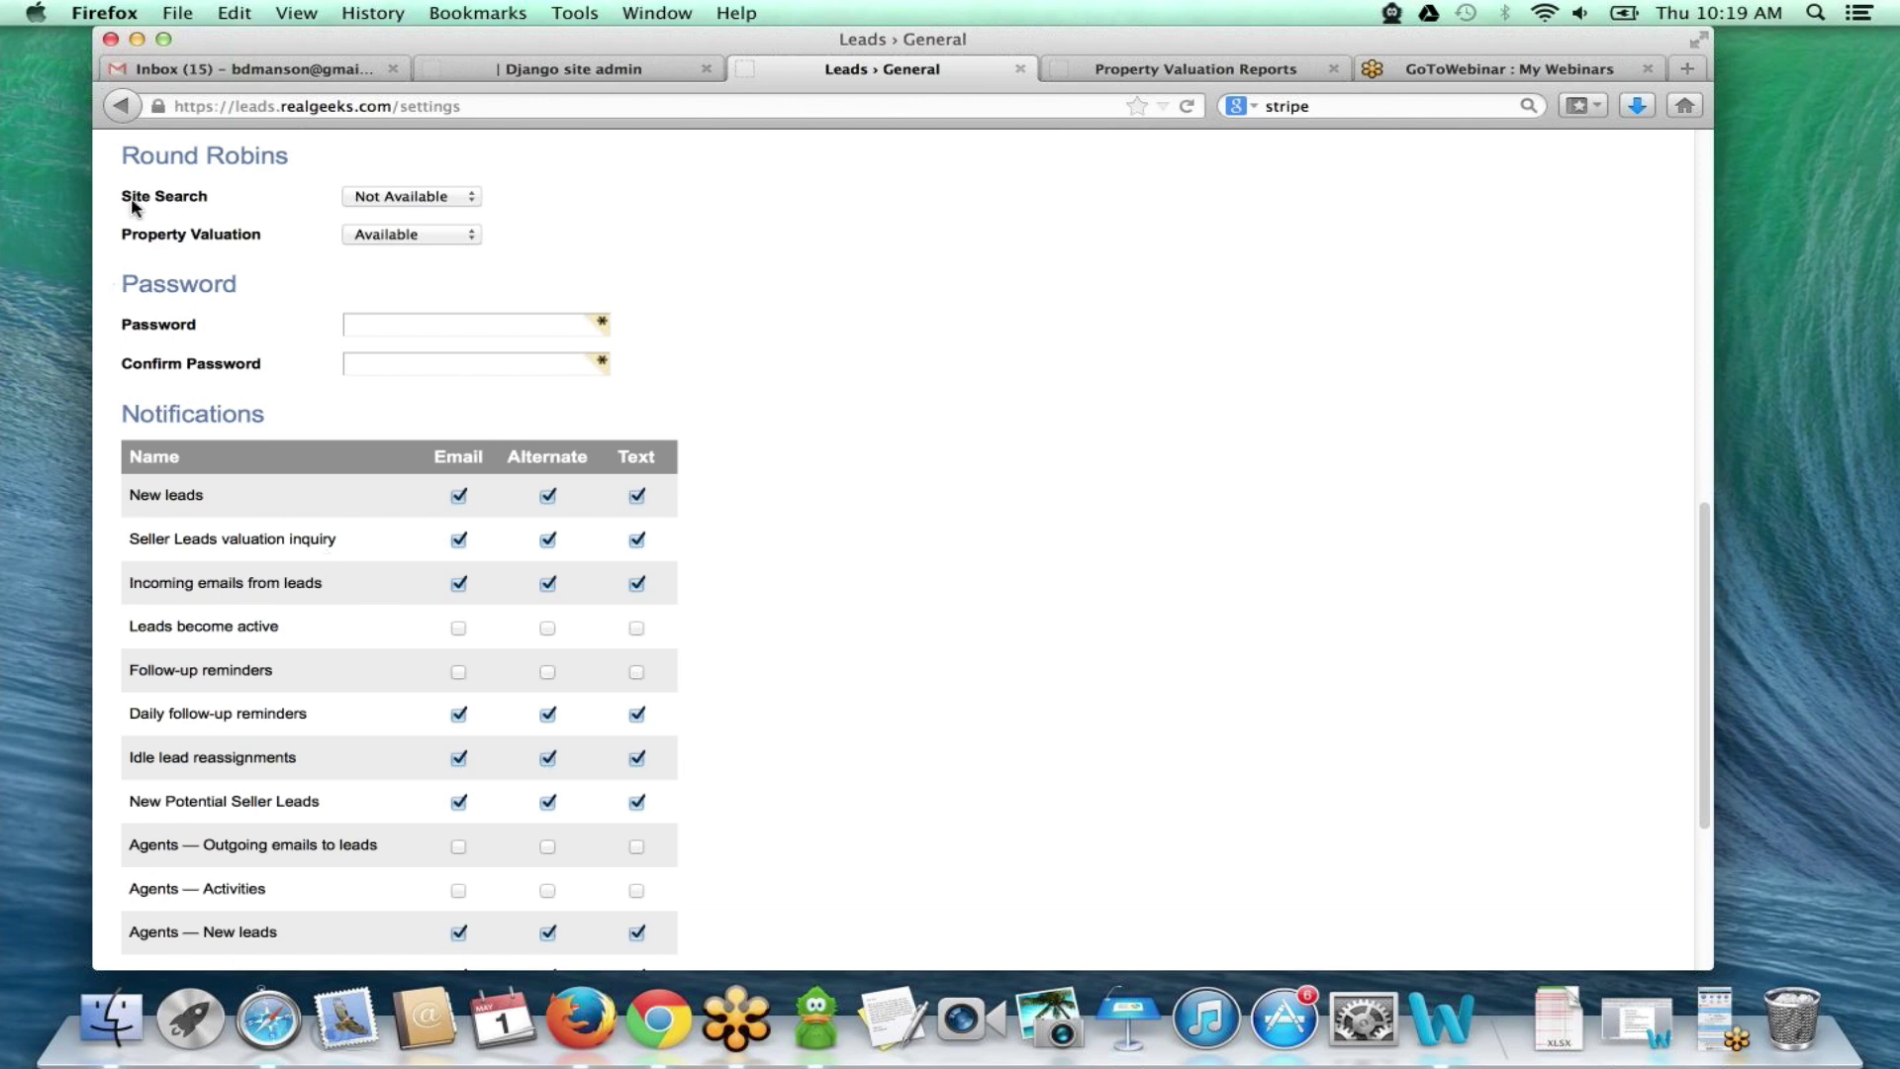
# - Read the Hawaii-Search.com seller valuation inquiry email with property details and $139,600 estimate
pyautogui.click(292, 68)
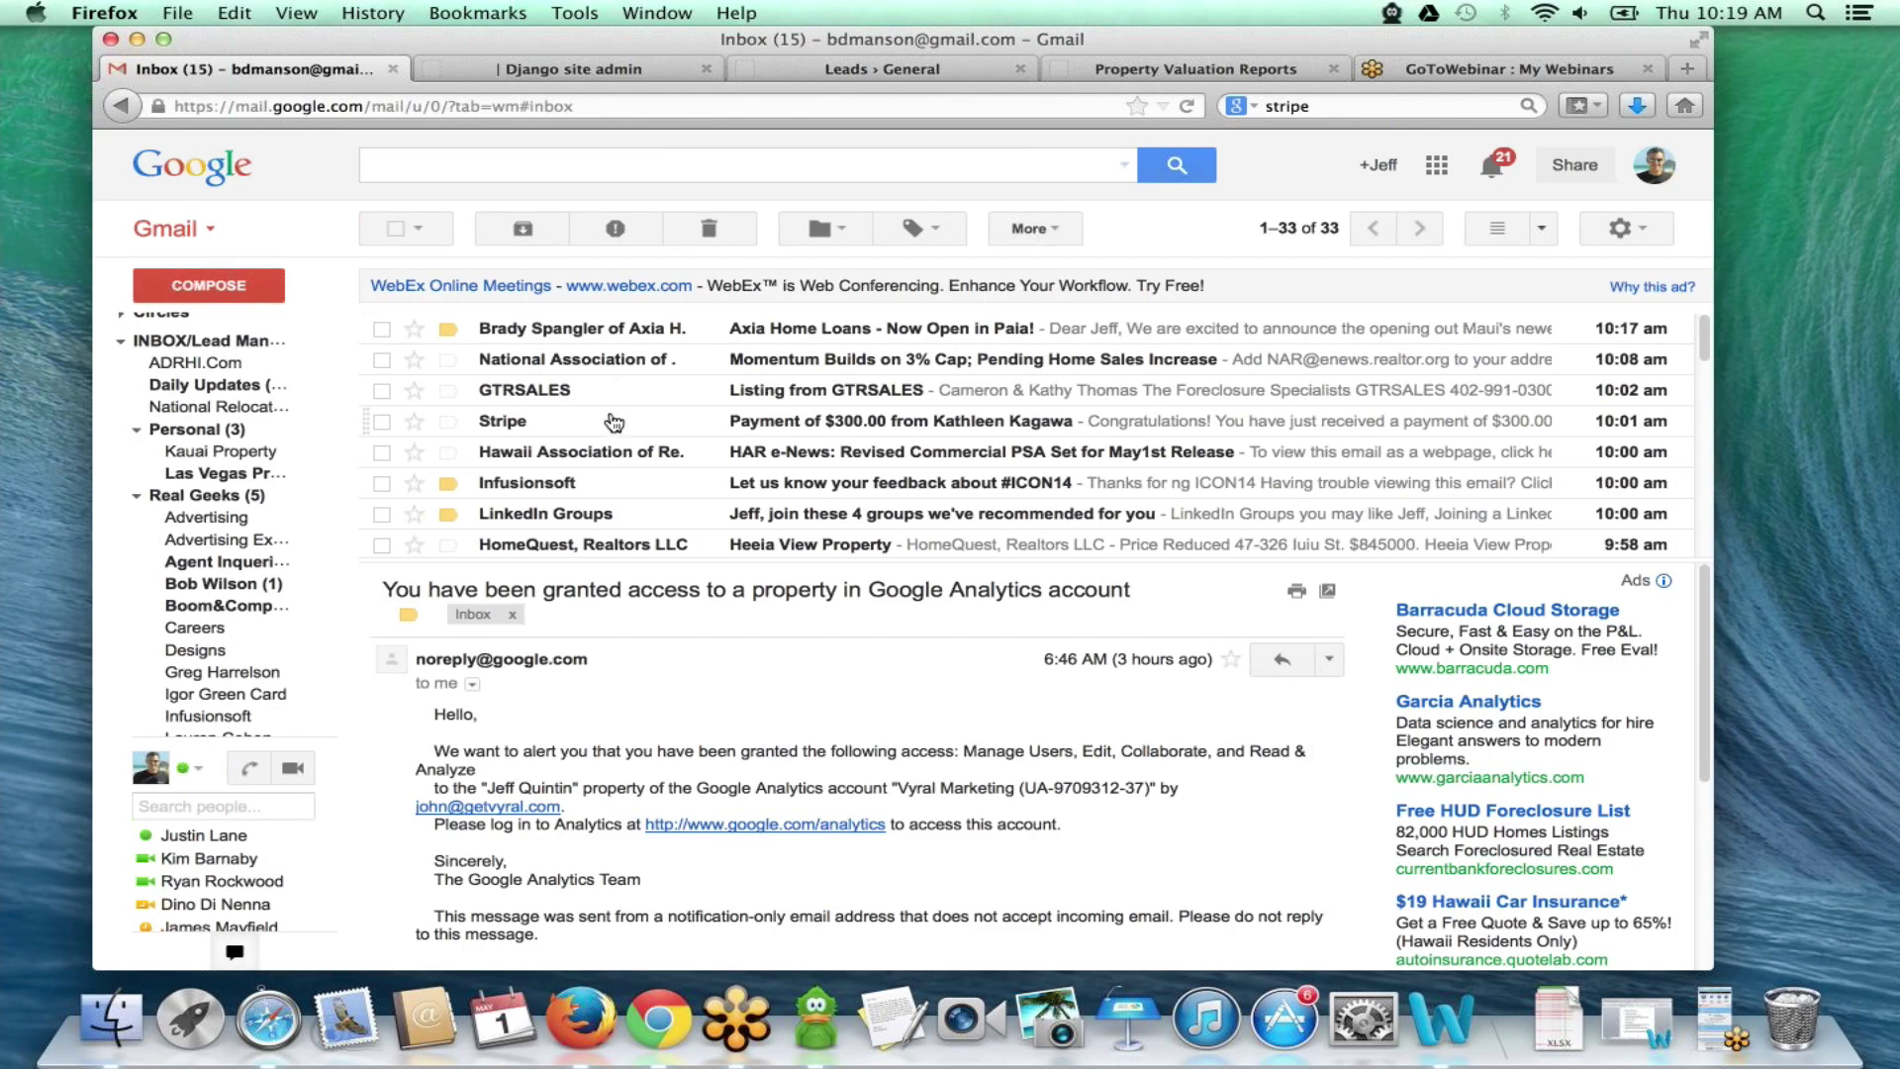
pyautogui.scroll(-10, 618, 401)
pyautogui.scroll(6, 660, 417)
pyautogui.scroll(-5, 653, 396)
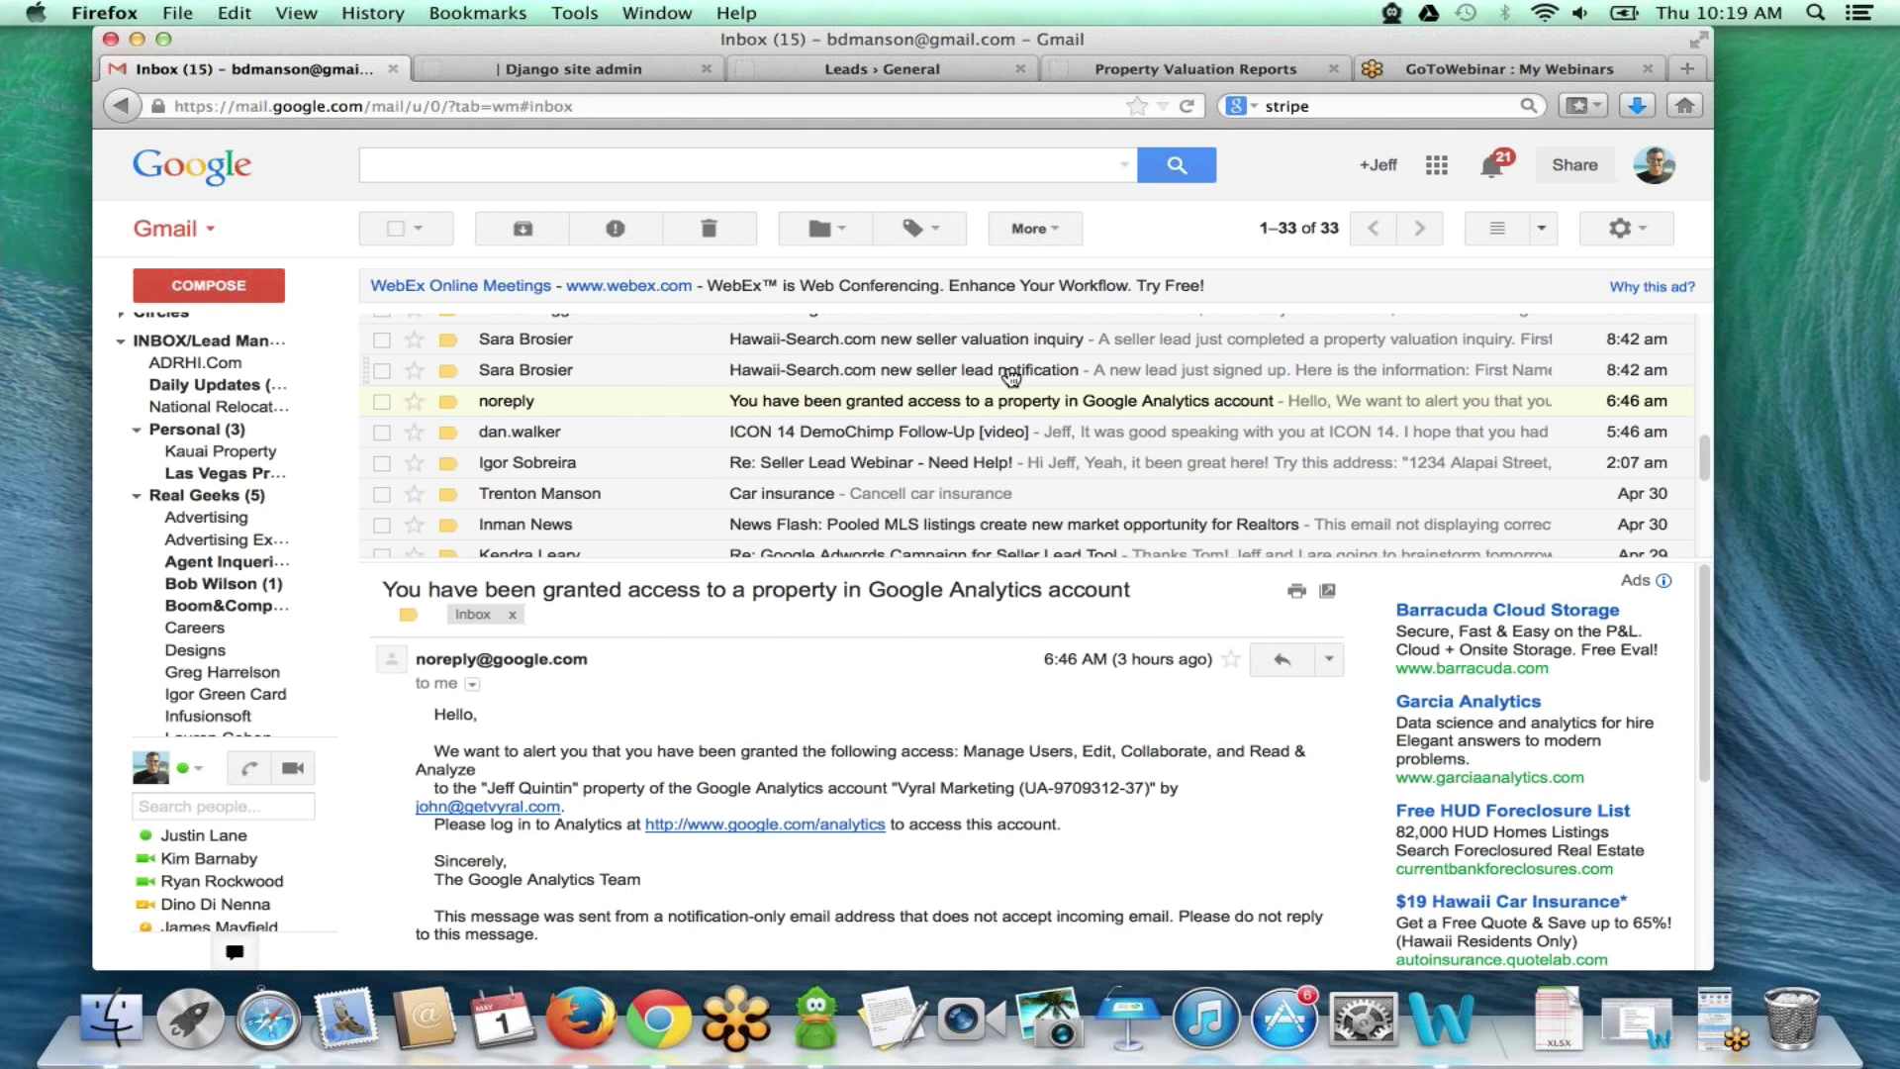
pyautogui.click(947, 342)
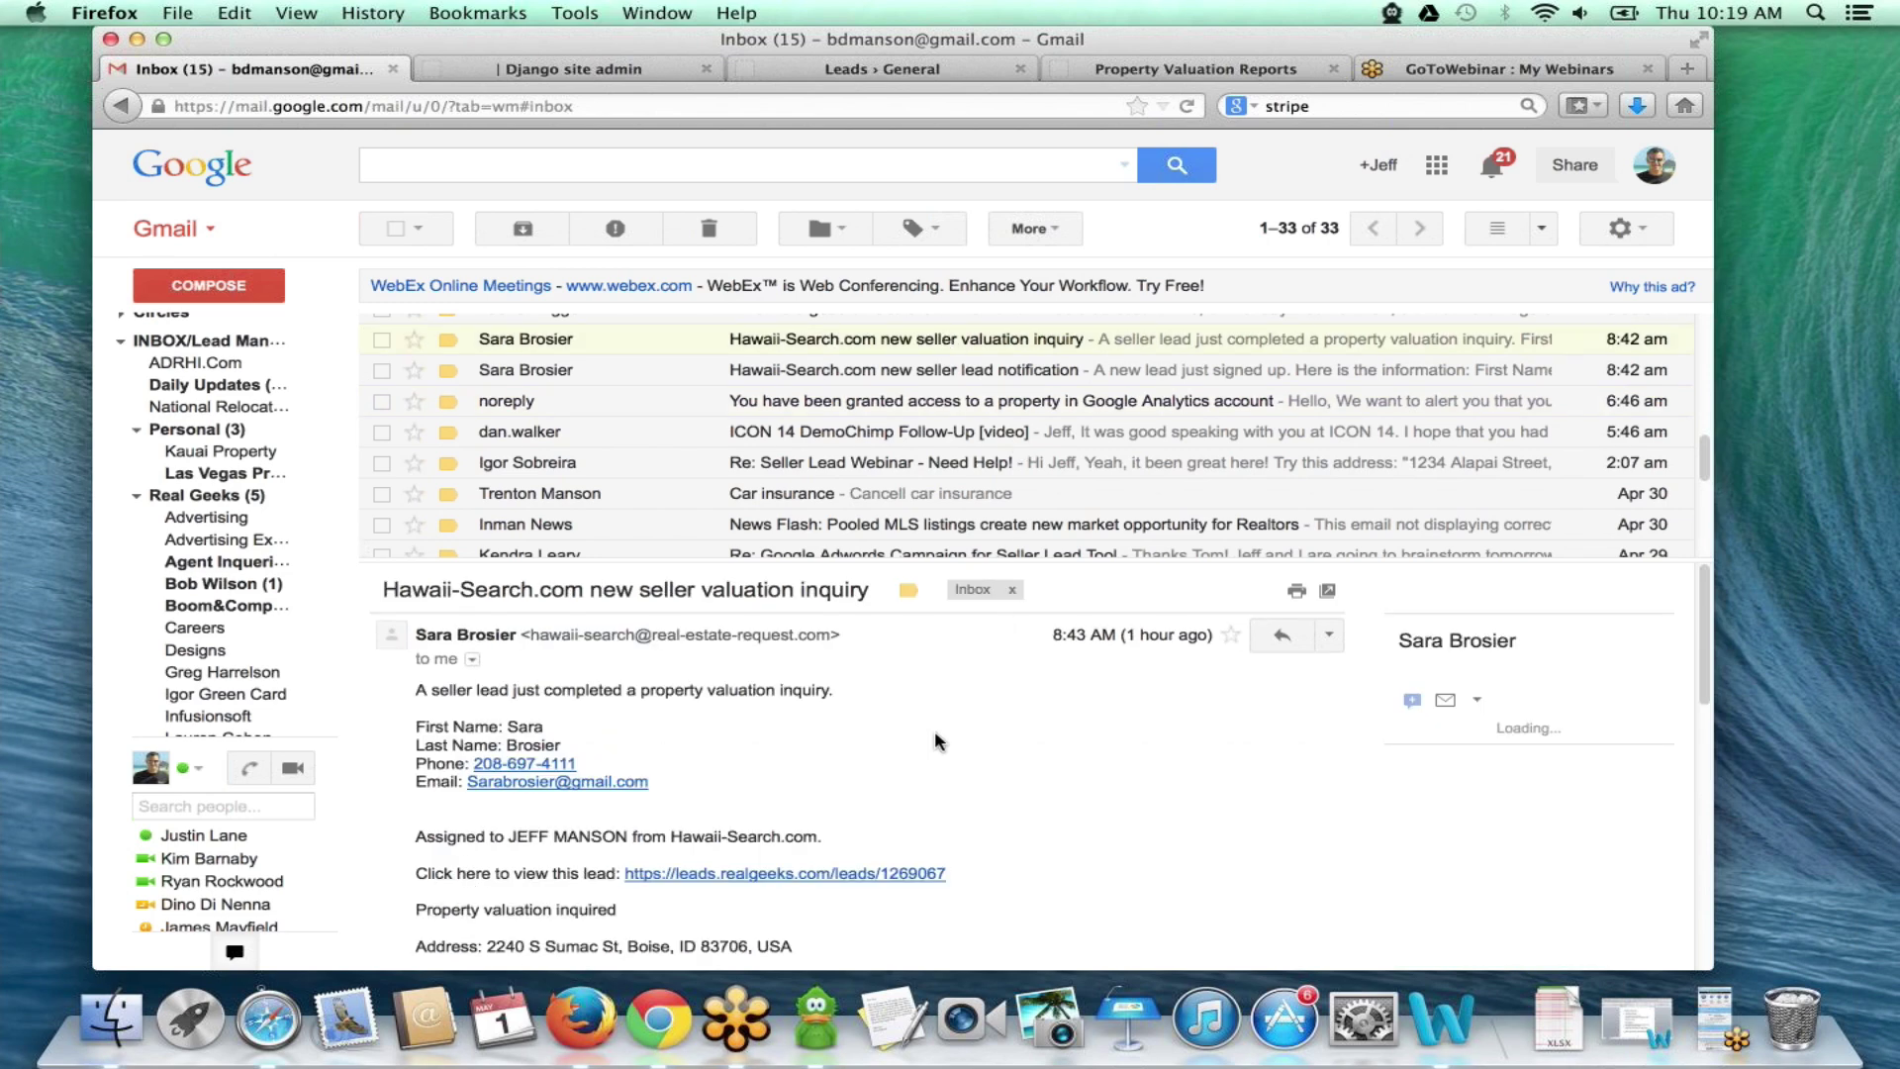
pyautogui.scroll(-5, 659, 760)
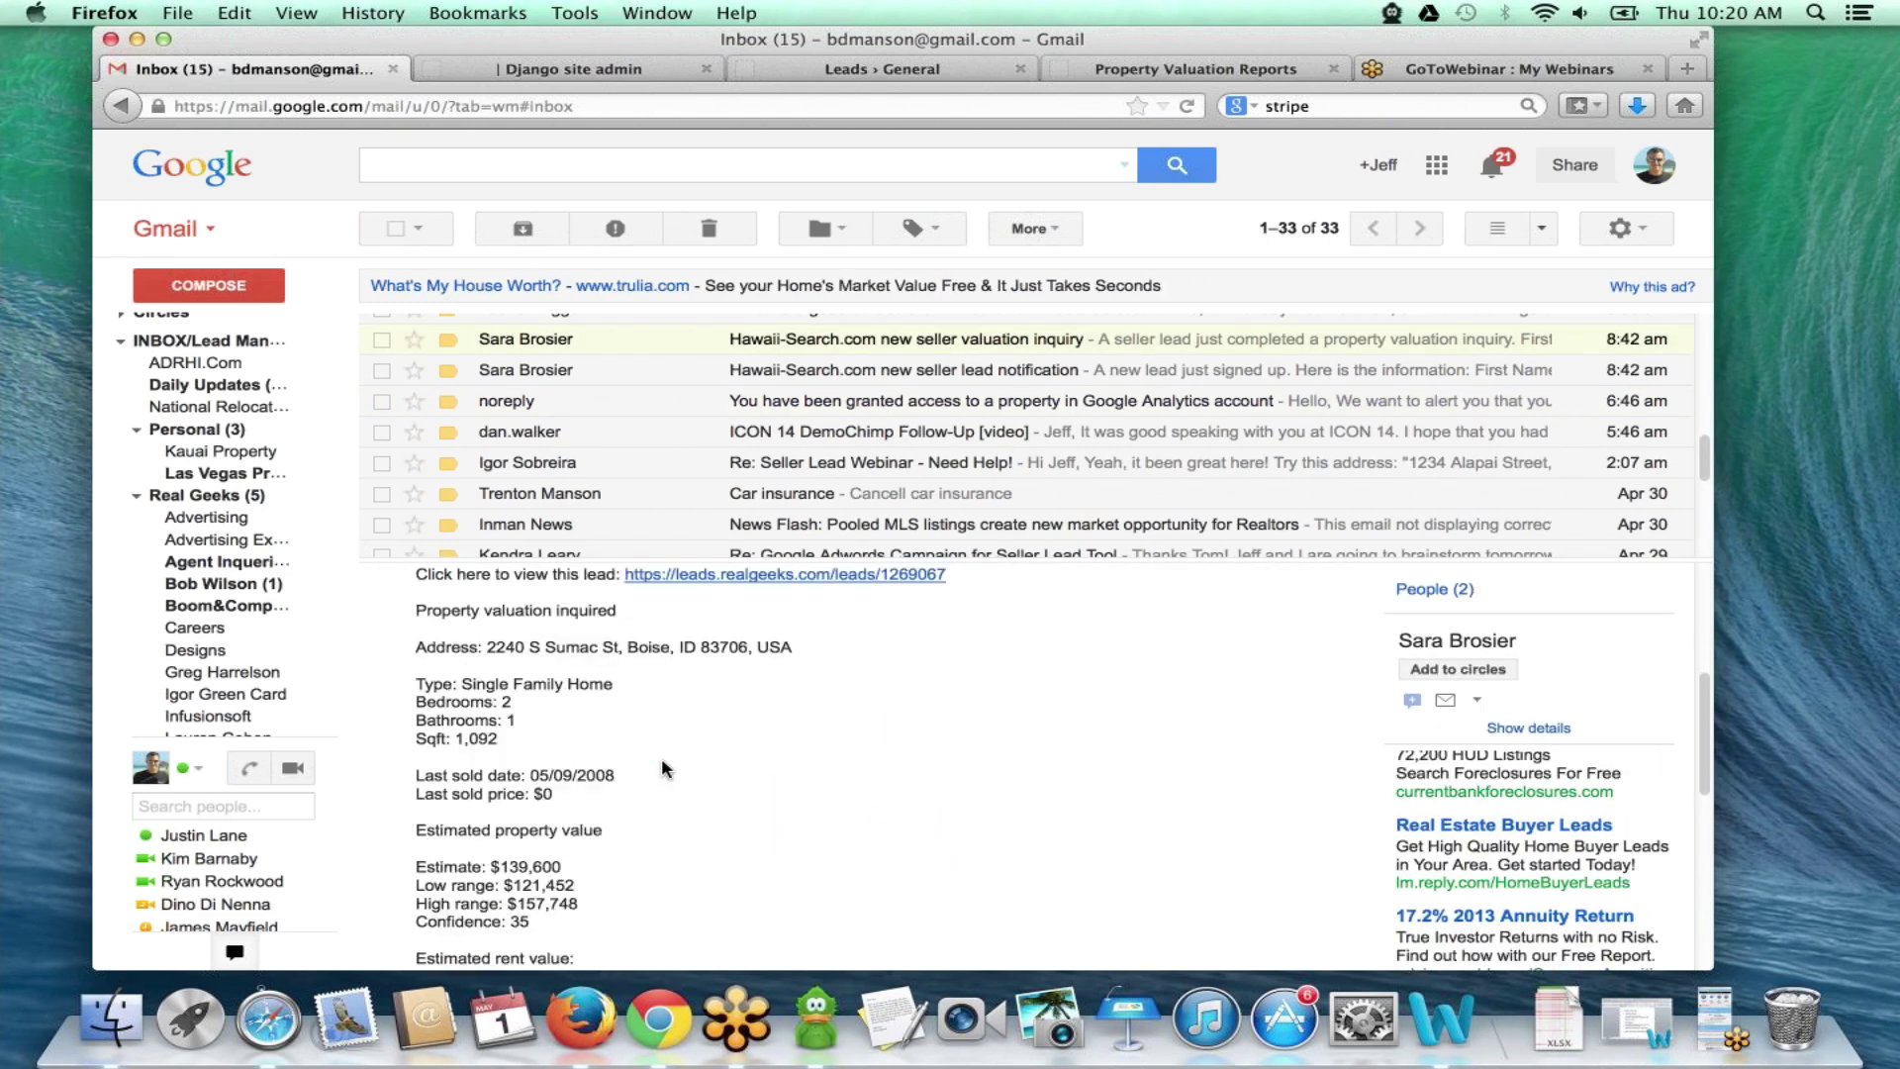
pyautogui.scroll(2, 661, 767)
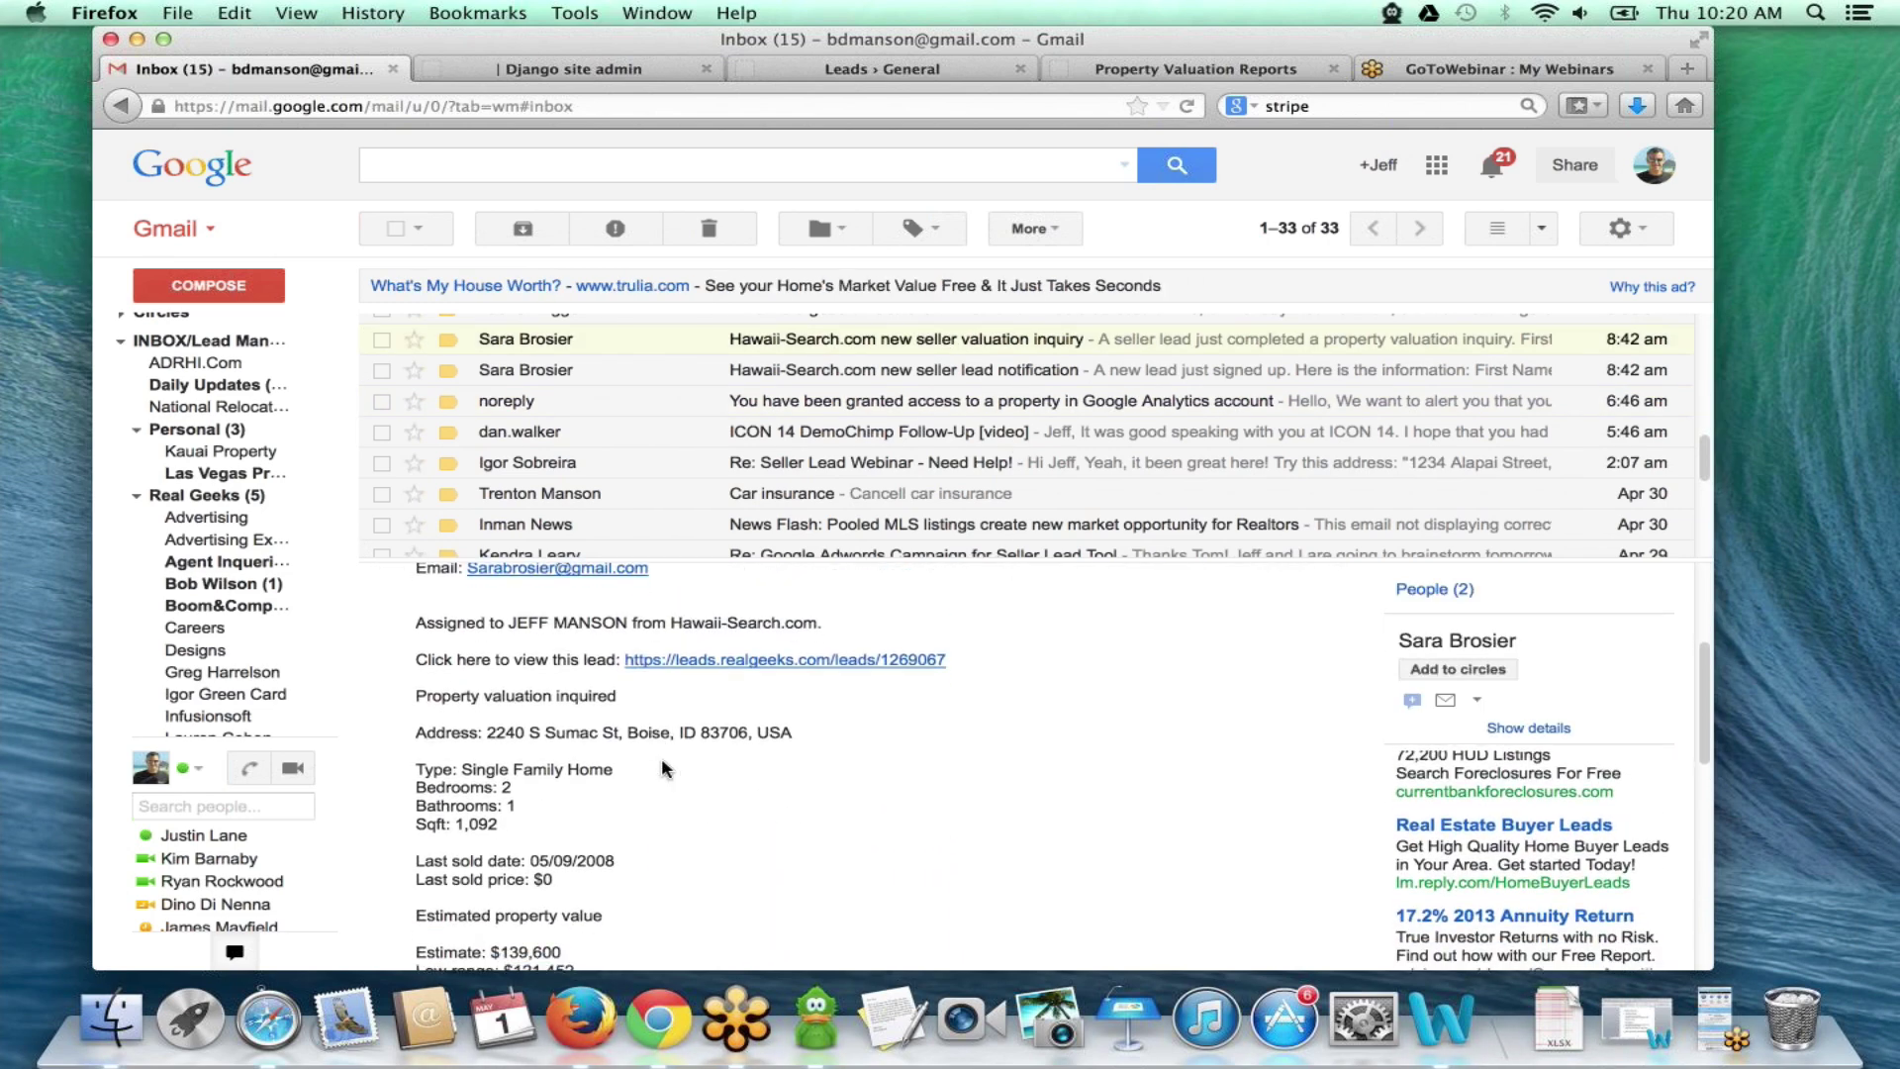
pyautogui.scroll(-1, 661, 757)
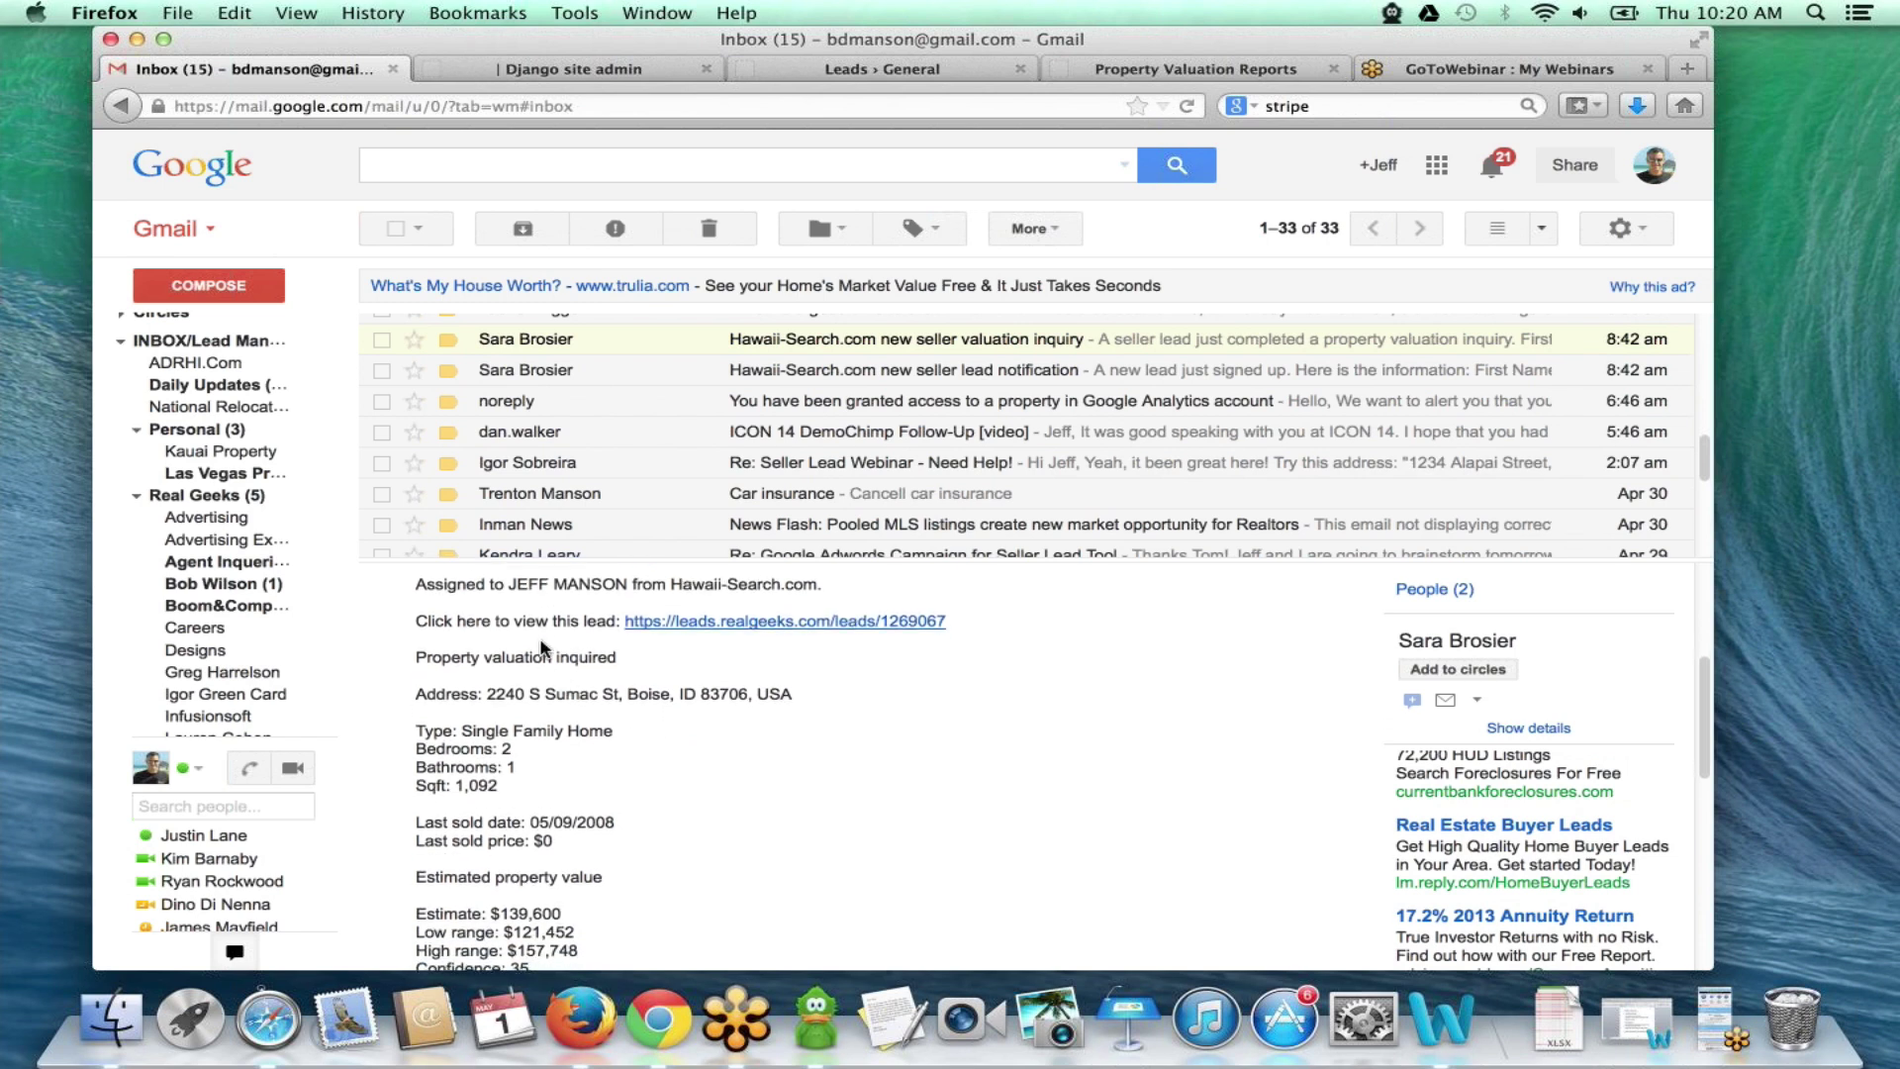
pyautogui.scroll(-2, 633, 614)
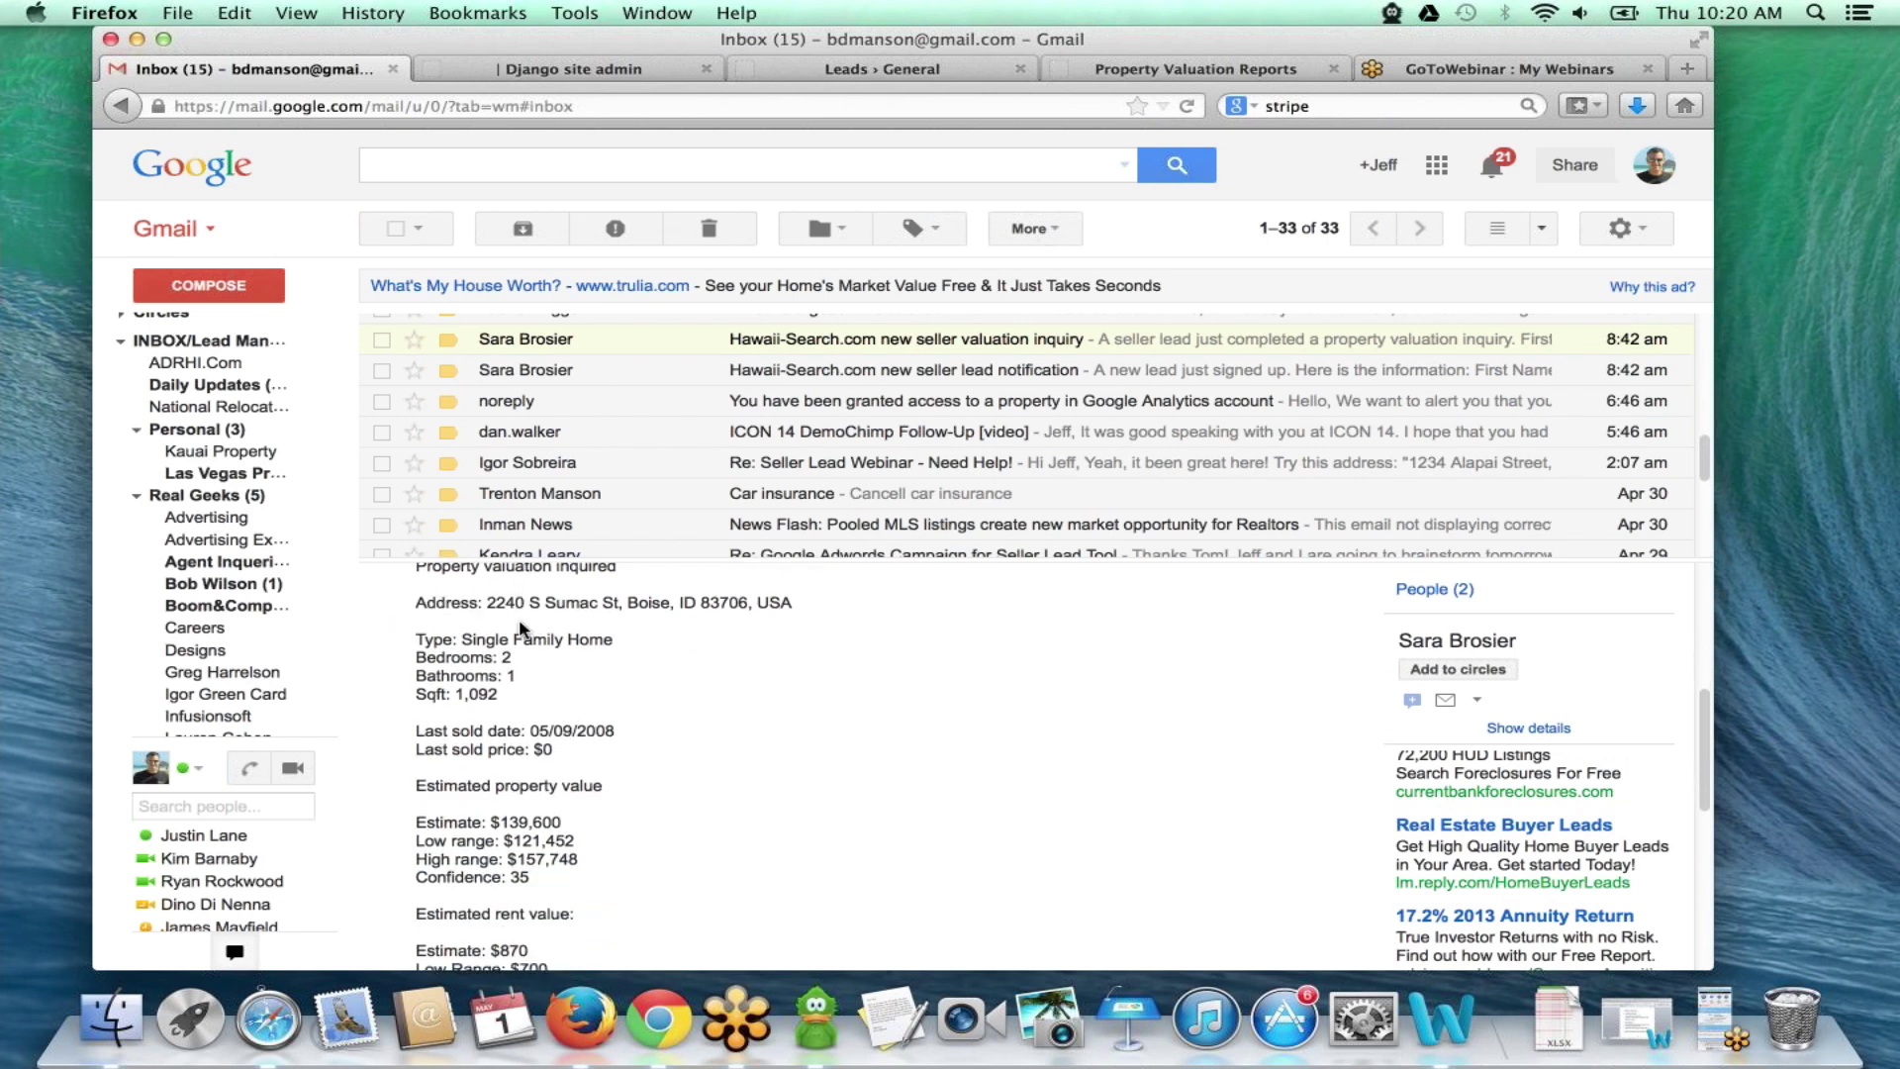
pyautogui.scroll(-5, 574, 758)
pyautogui.scroll(10, 574, 758)
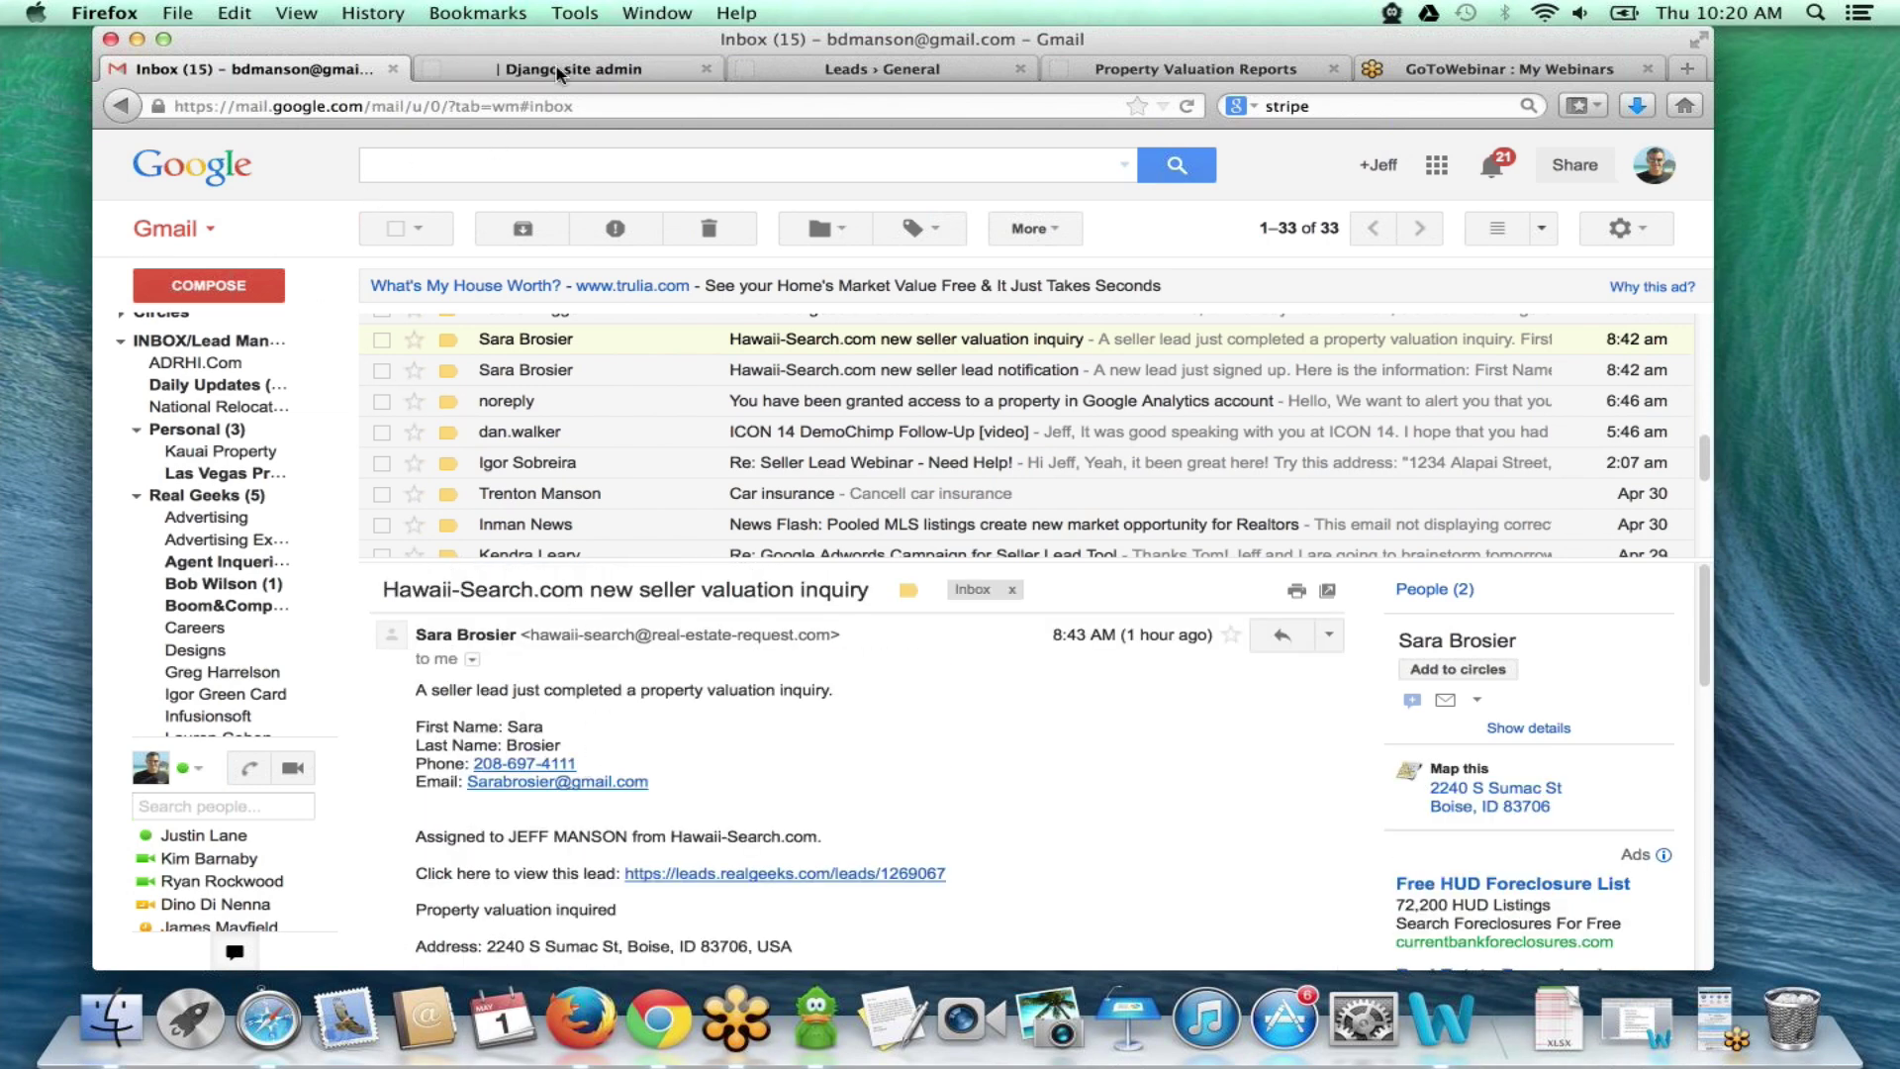
# - Scroll the General settings Notifications table down to Save and back to the top
pyautogui.click(920, 65)
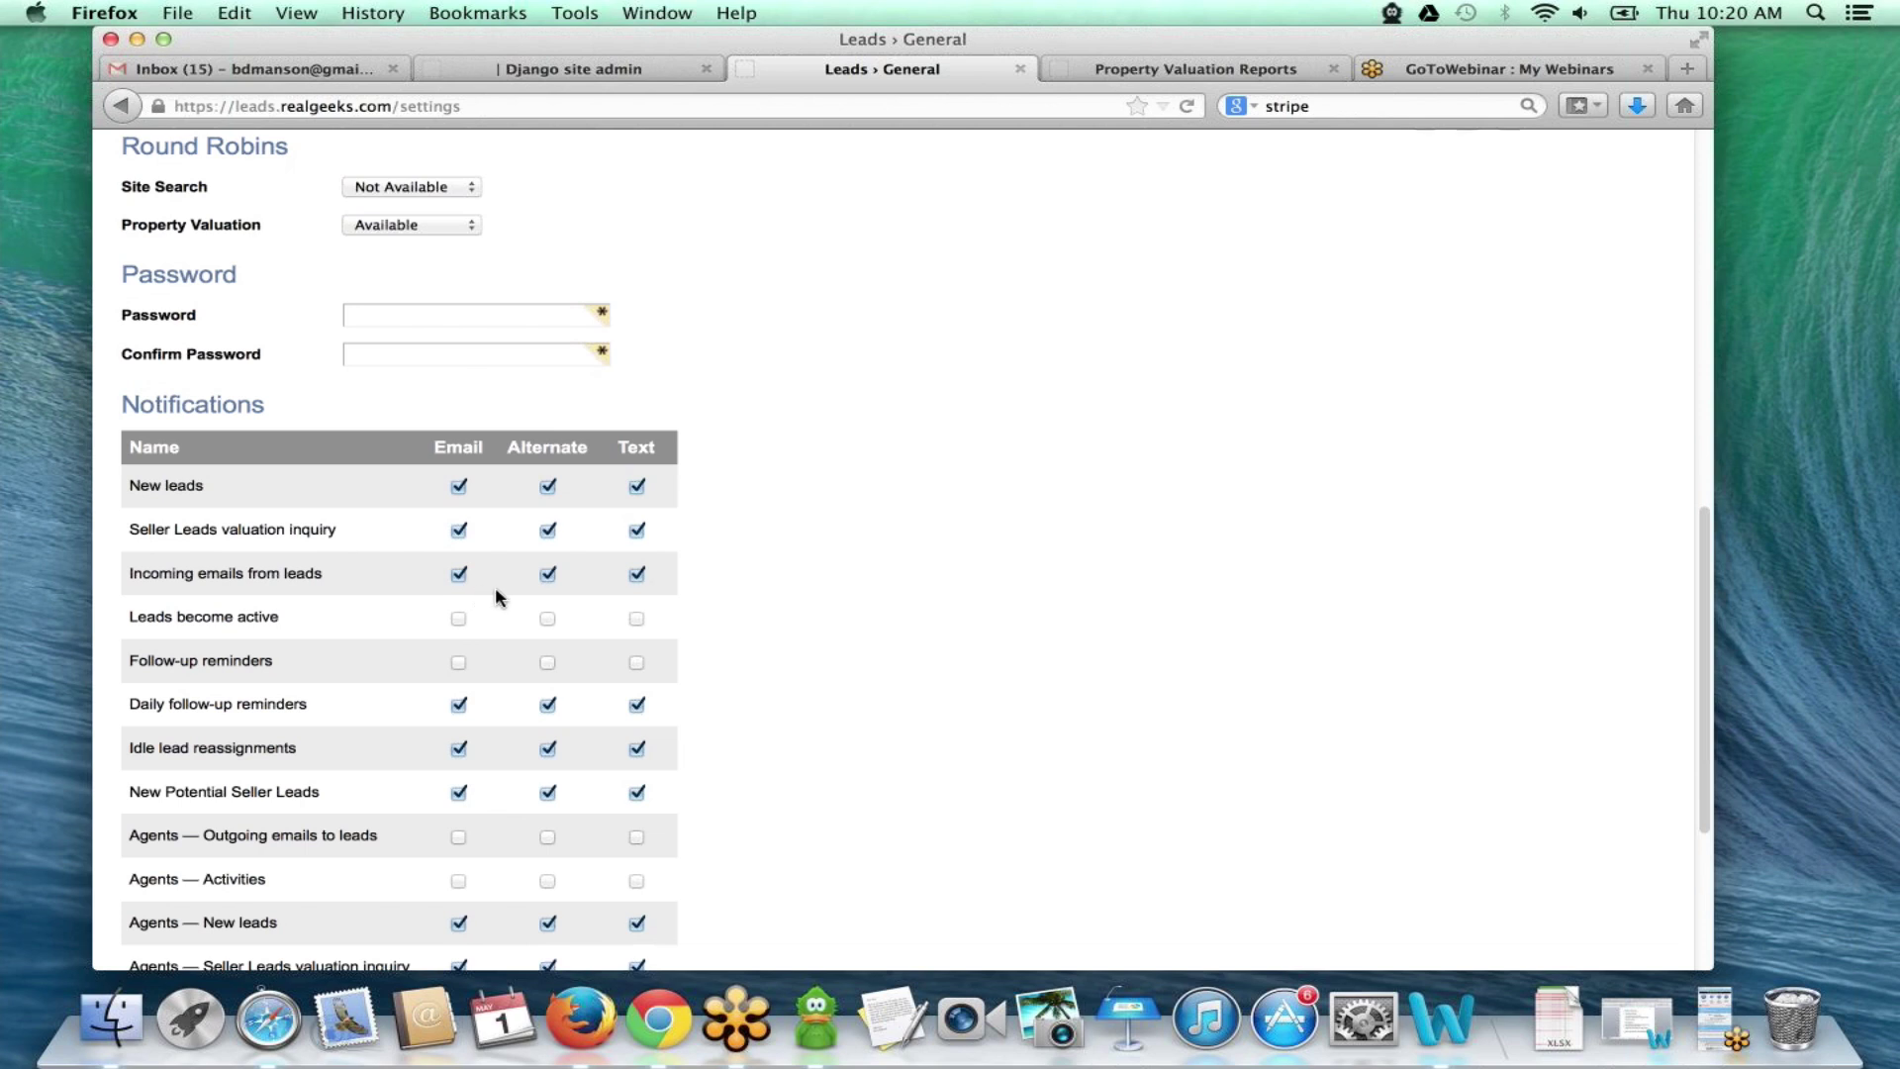
pyautogui.scroll(-5, 666, 640)
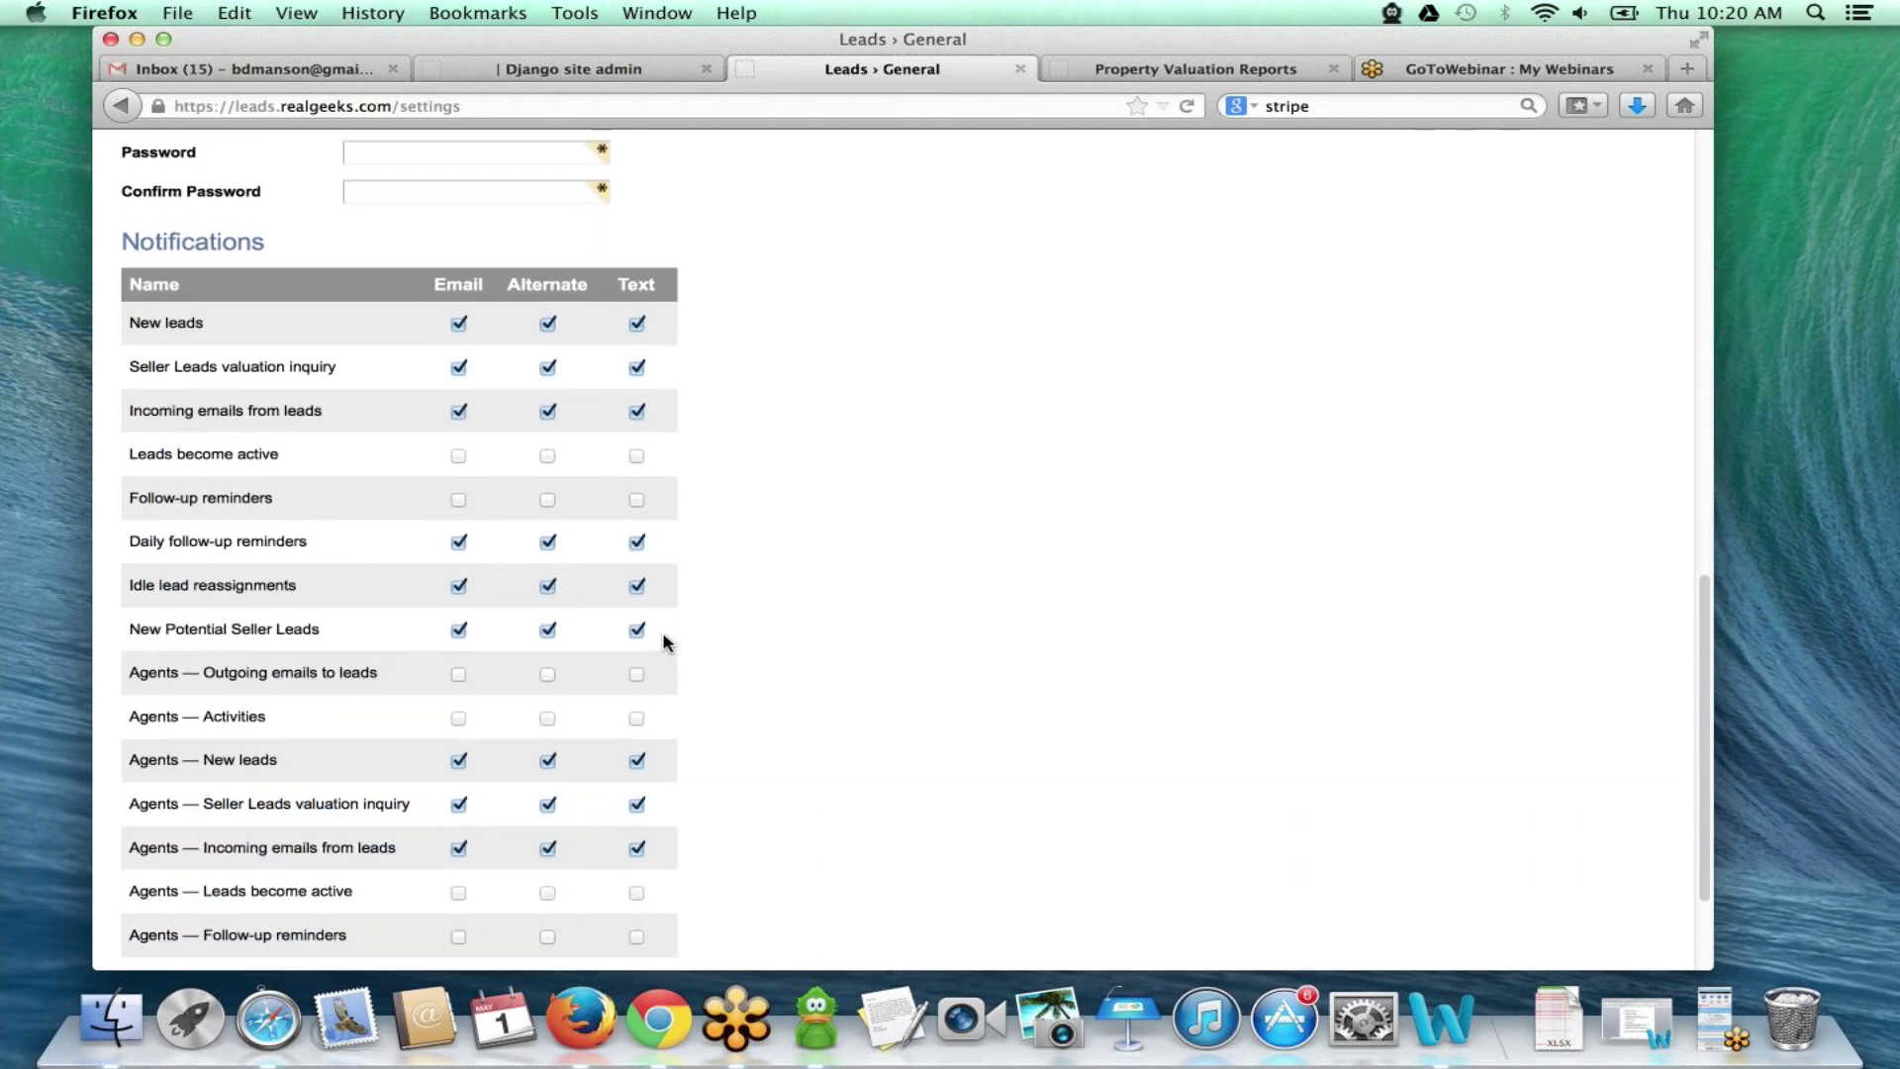
pyautogui.scroll(-1, 666, 640)
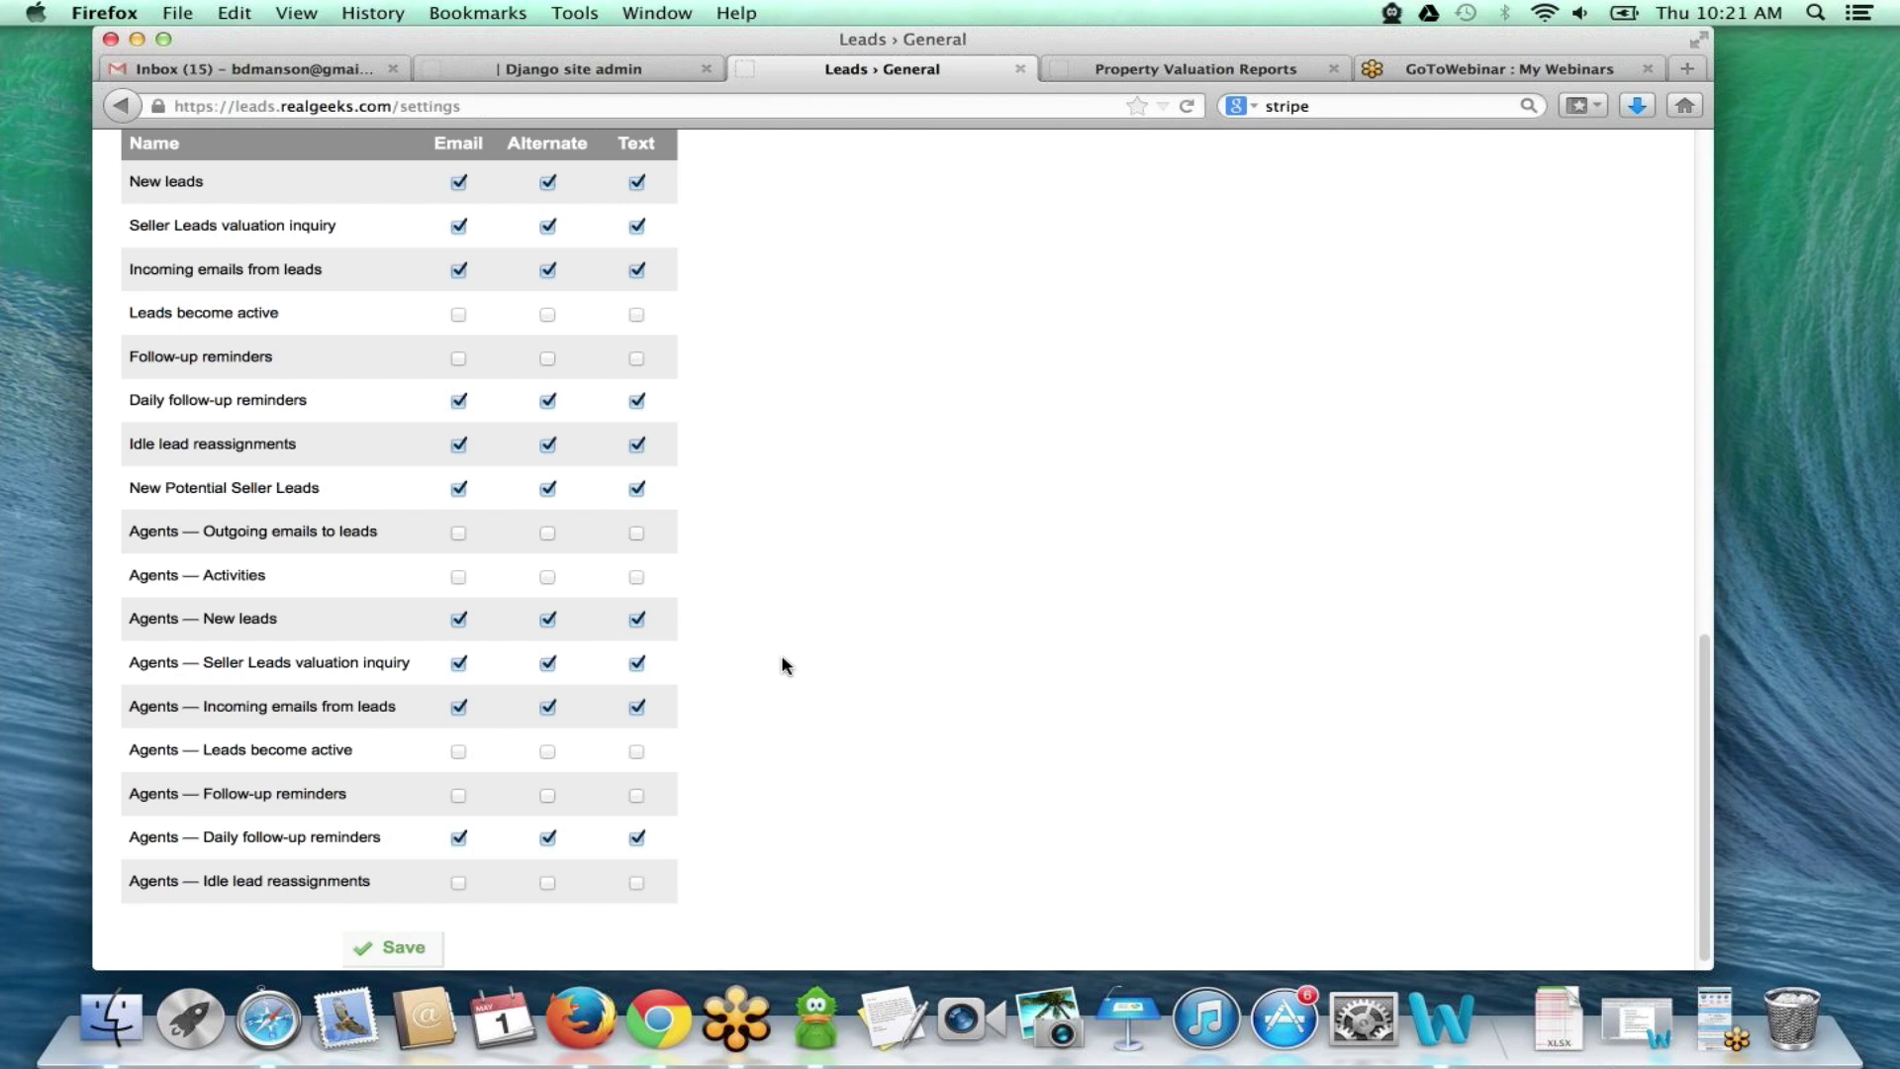
pyautogui.scroll(15, 798, 762)
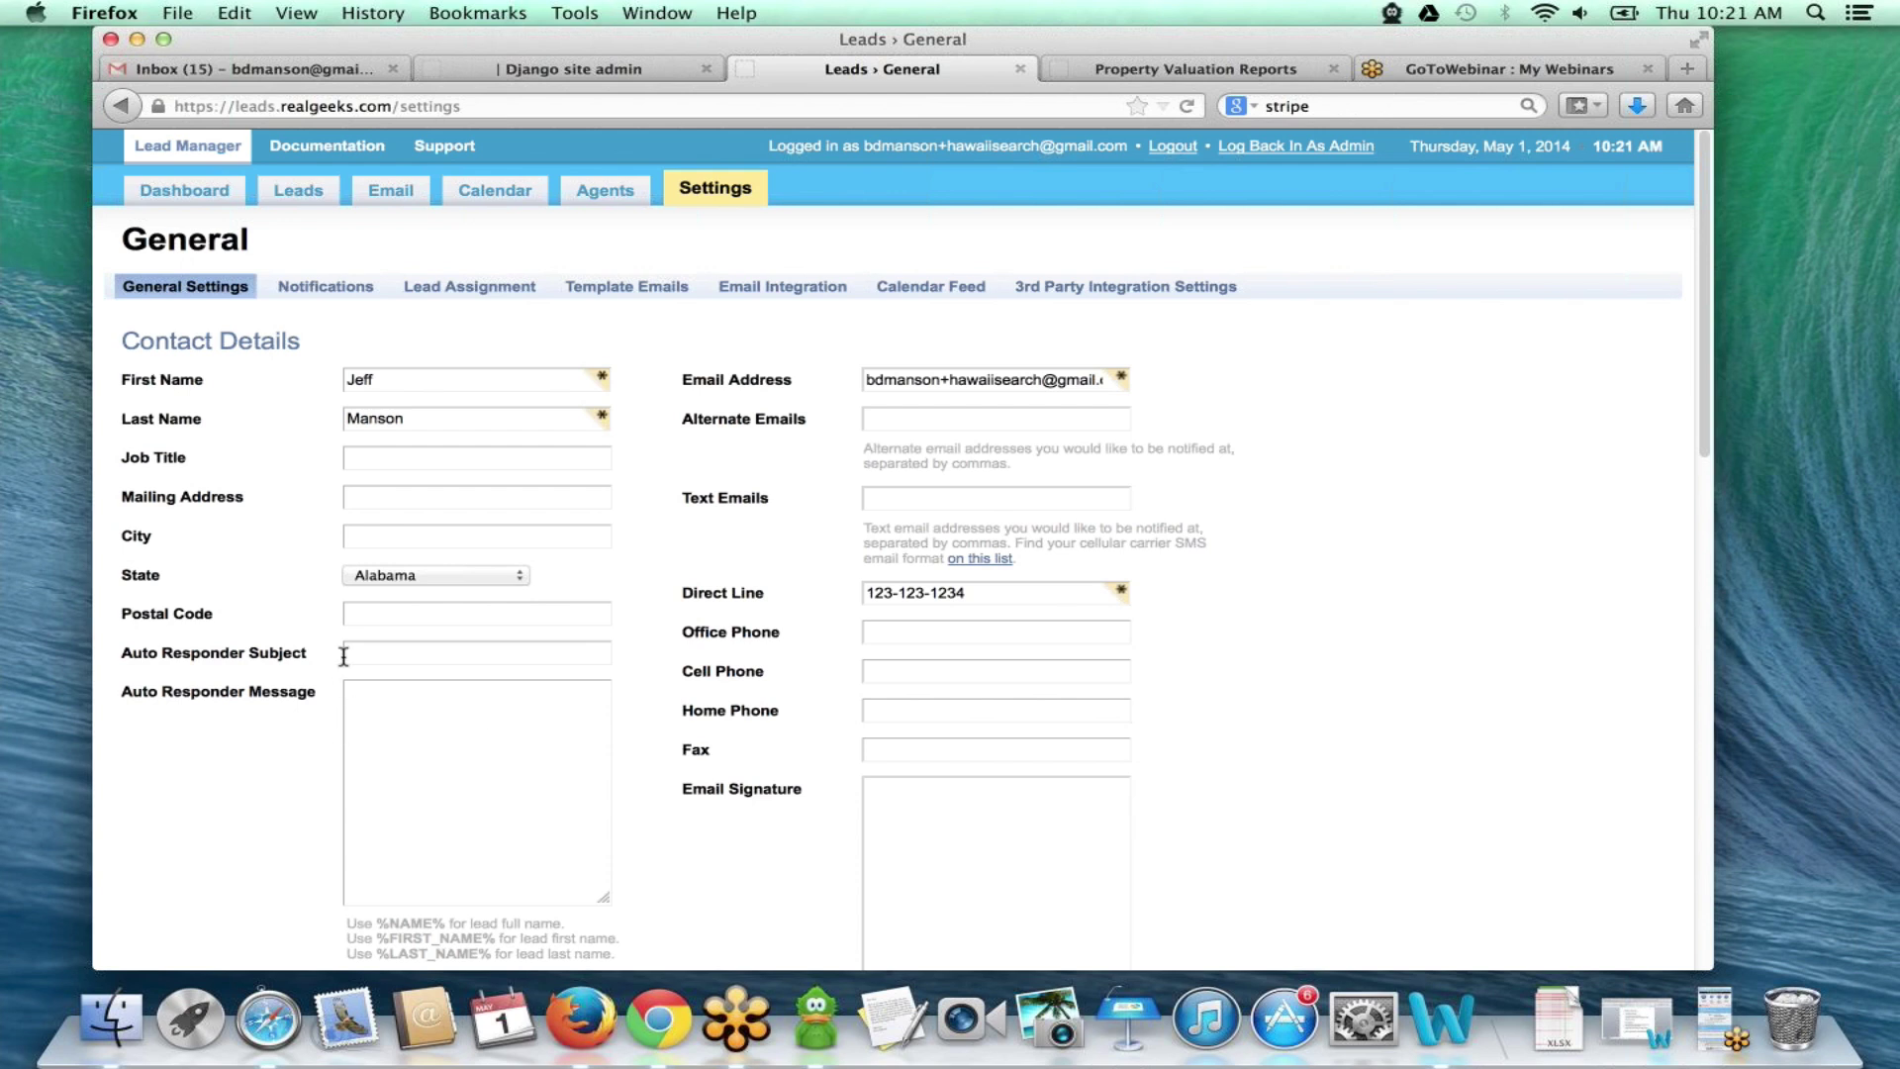
# - Show the Property Valuation round robin under Lead Assignment, listing five agents, one Available
pyautogui.click(481, 295)
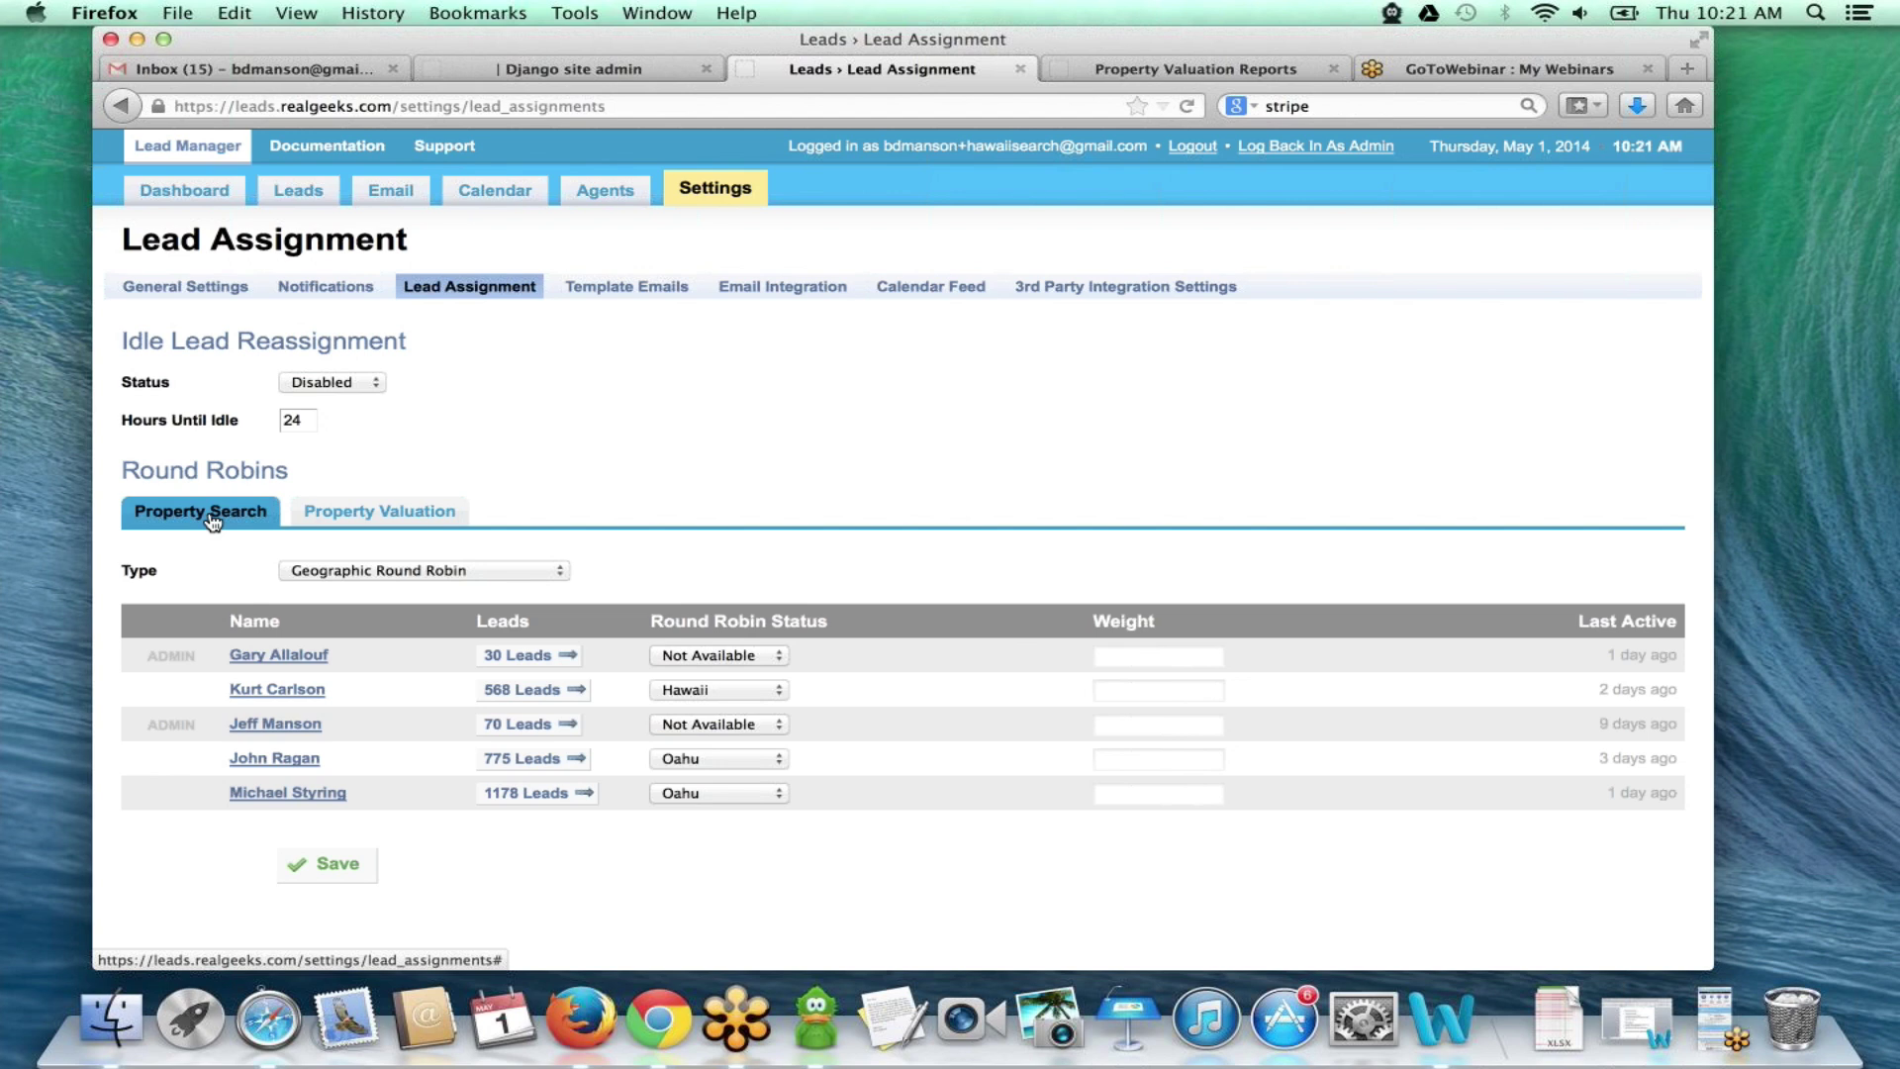
pyautogui.click(442, 511)
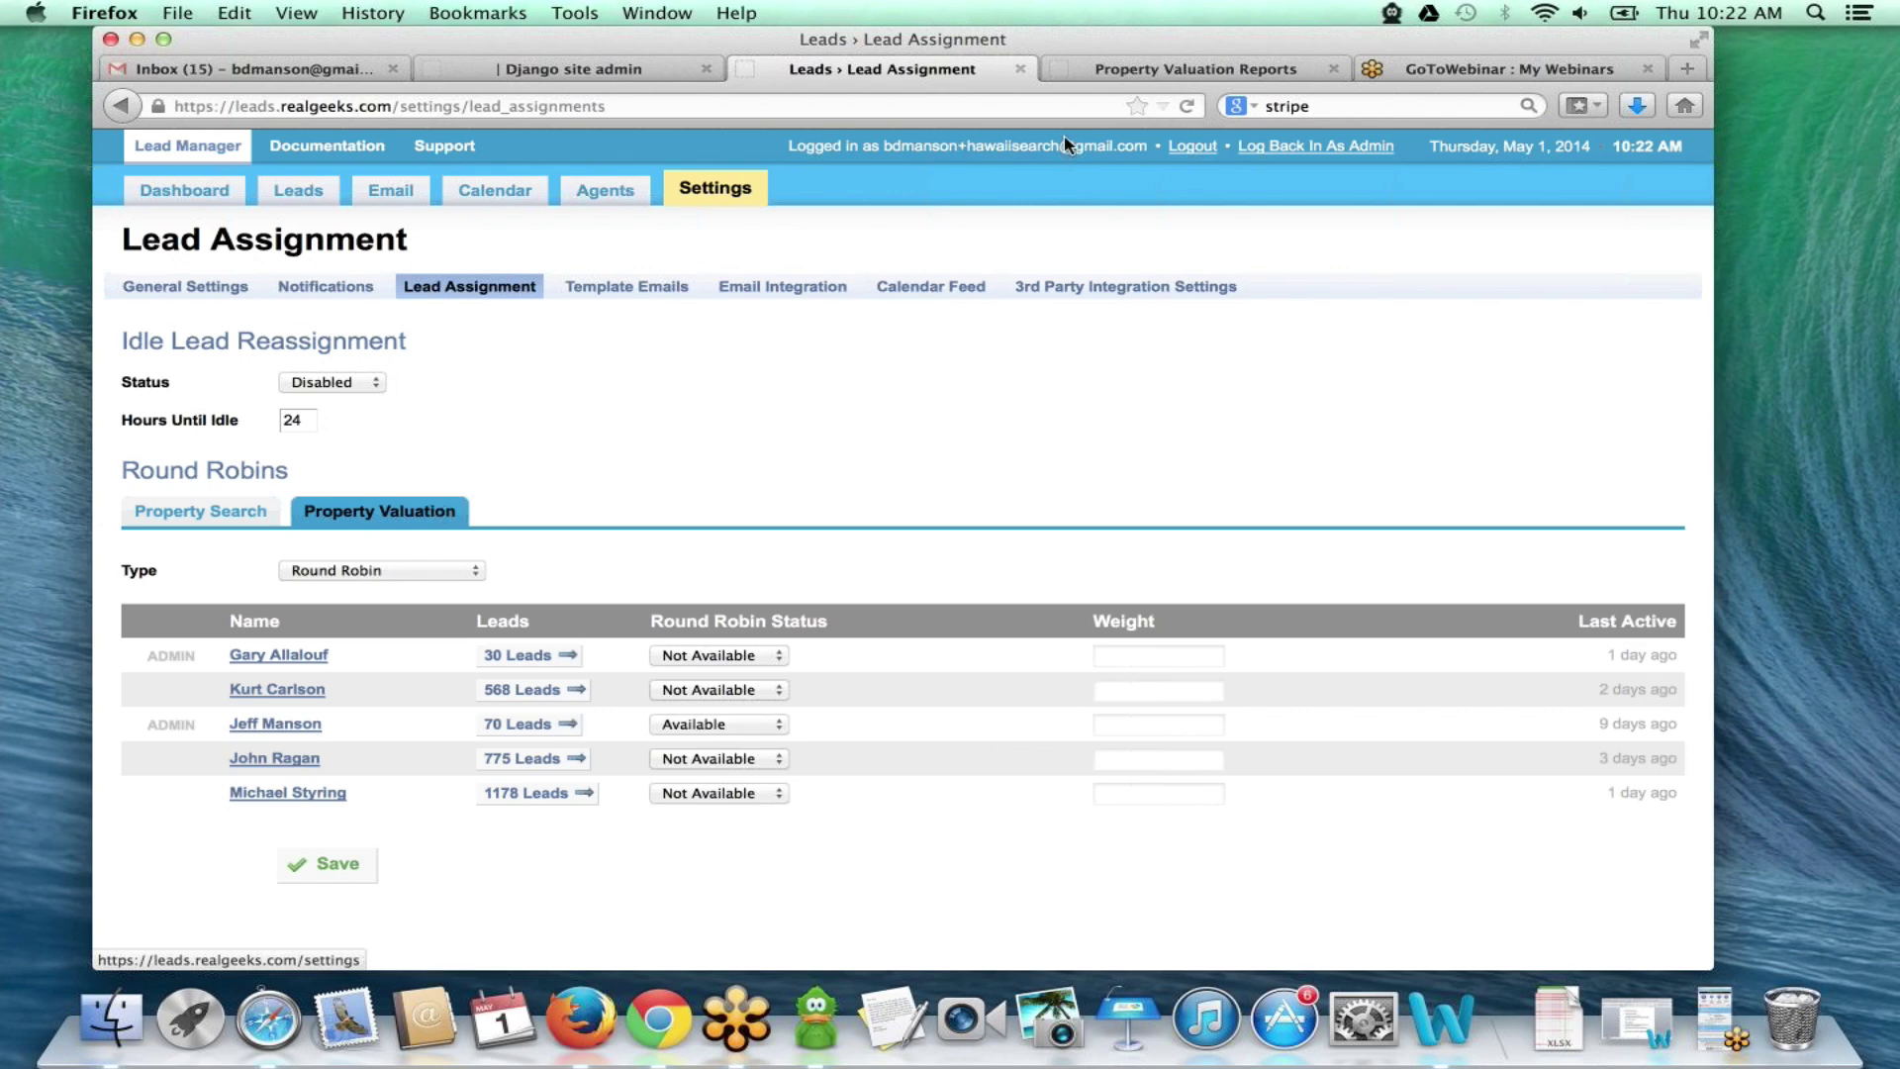
# - Strip the cma/property-valuation/ path from the URL to load the site's homepage
pyautogui.click(1175, 71)
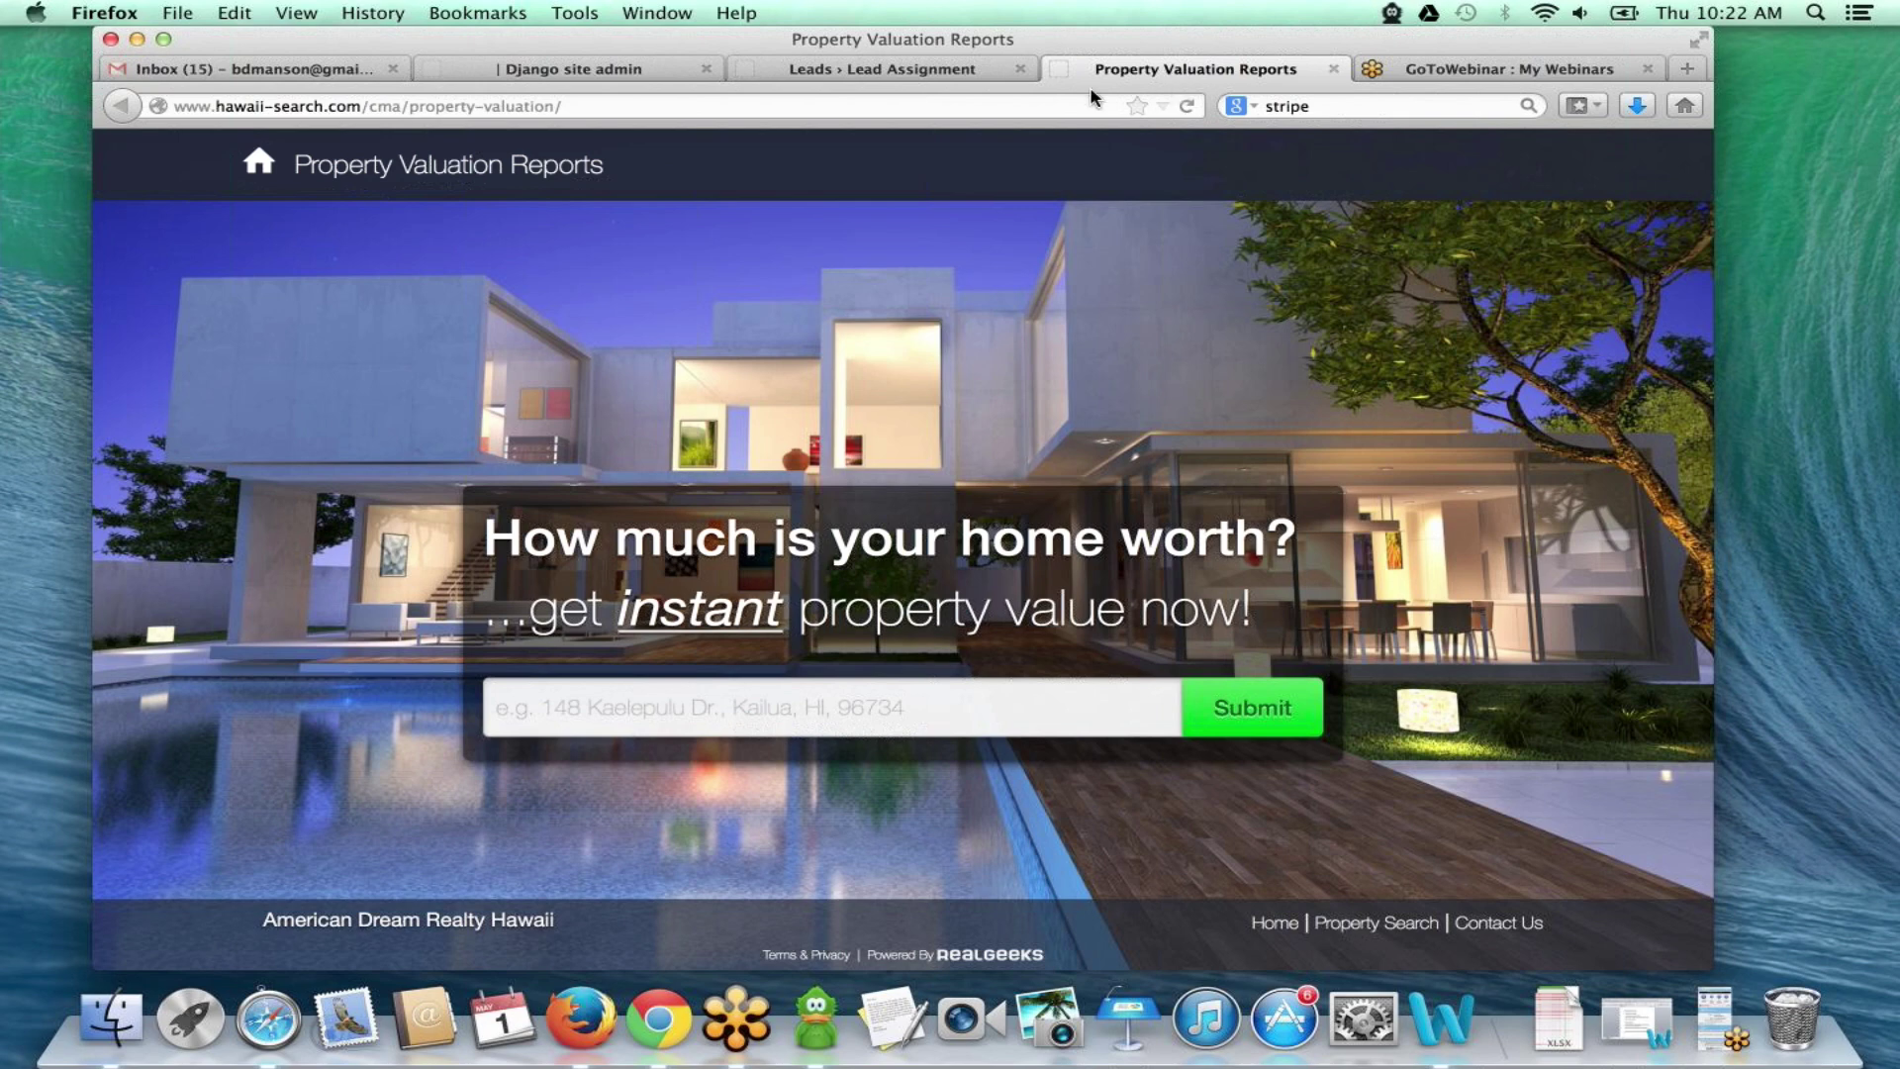
pyautogui.click(386, 107)
pyautogui.doubleClick(385, 107)
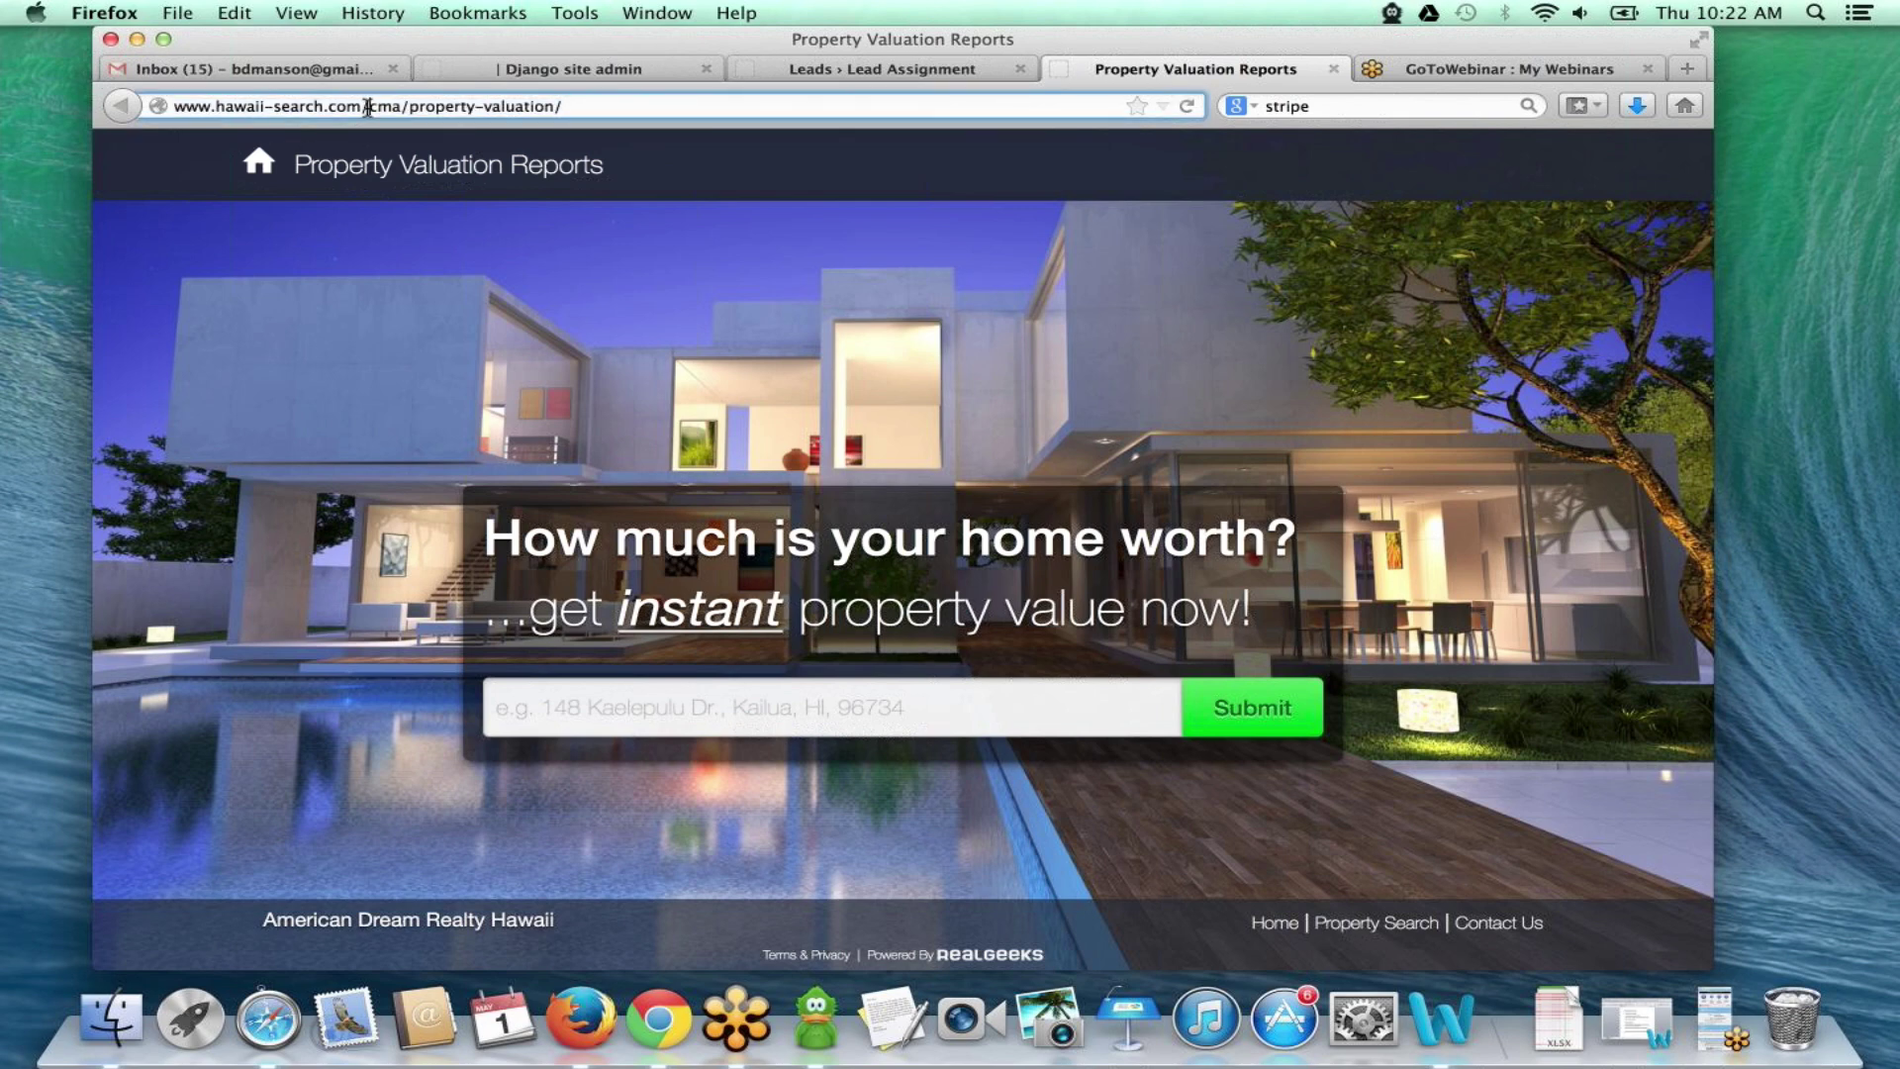
pyautogui.moveTo(430, 106); pyautogui.dragTo(600, 103)
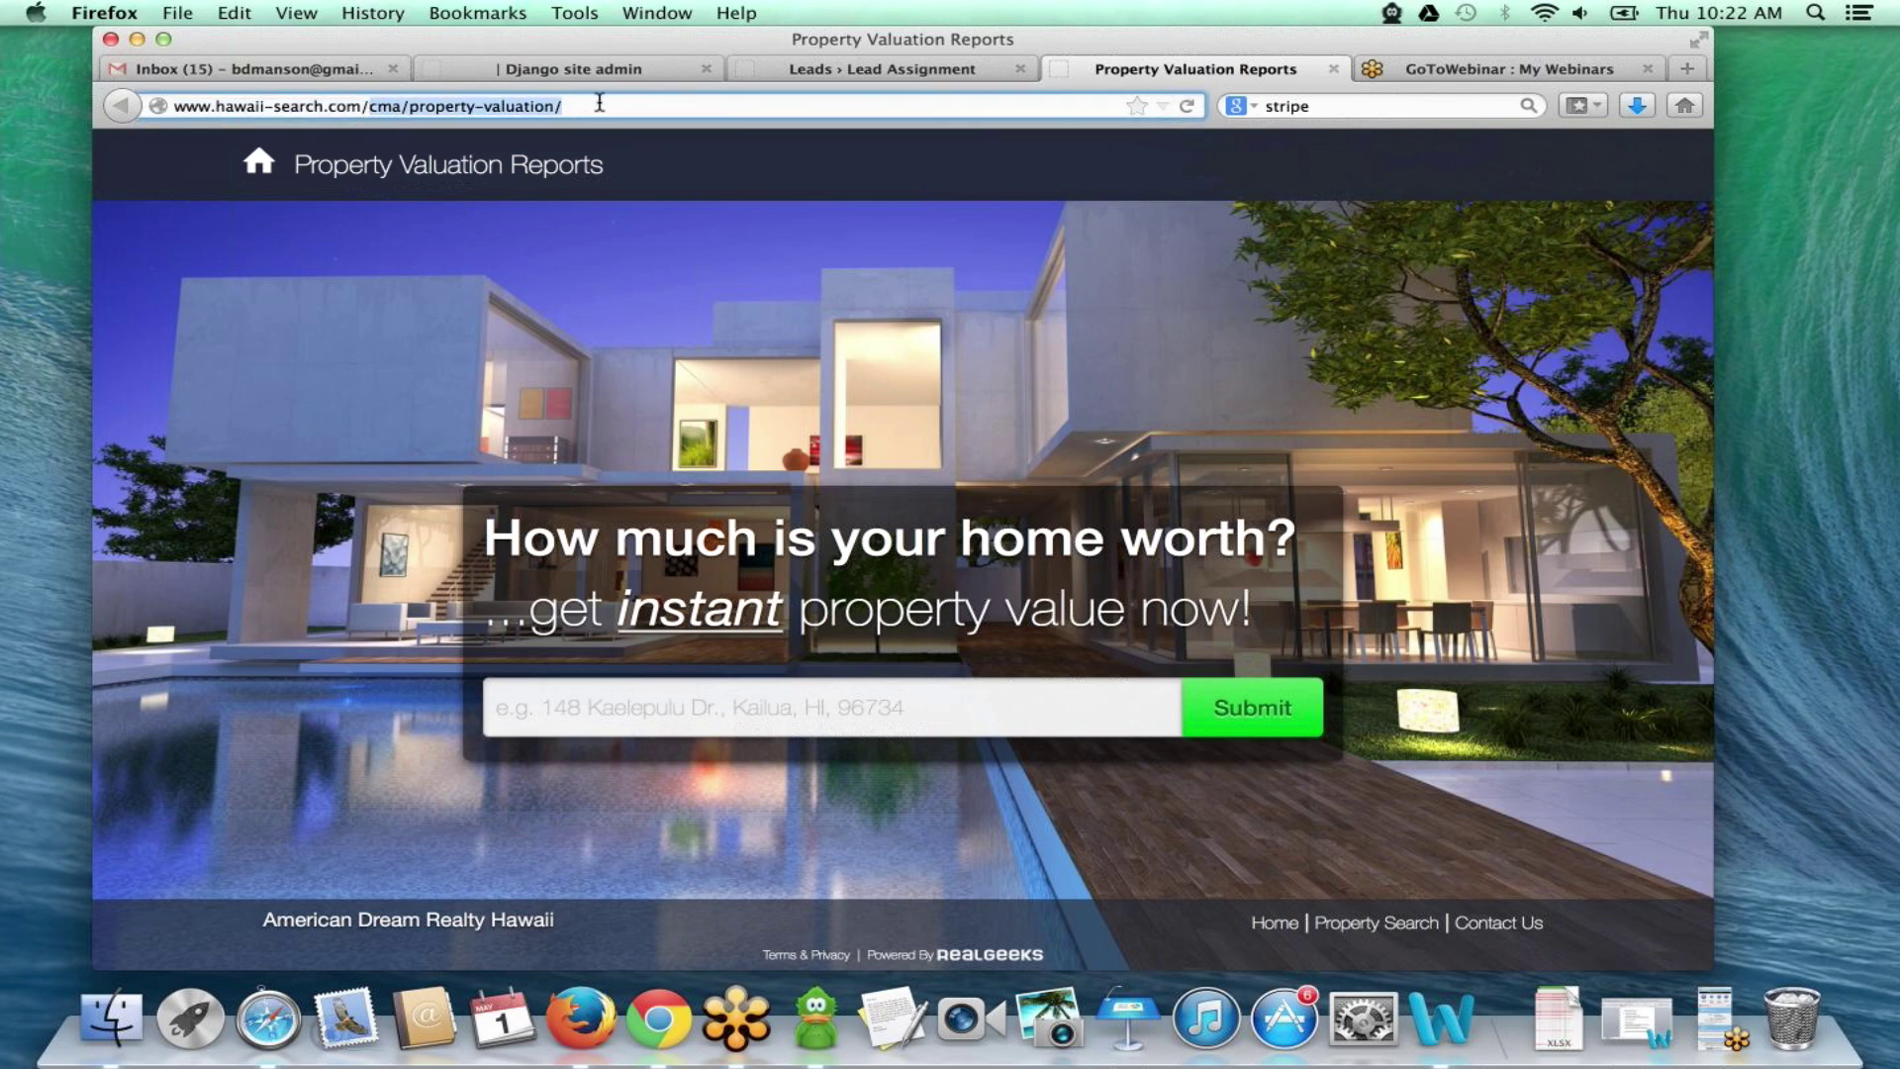
pyautogui.press('BackSpace')
pyautogui.press('Return')
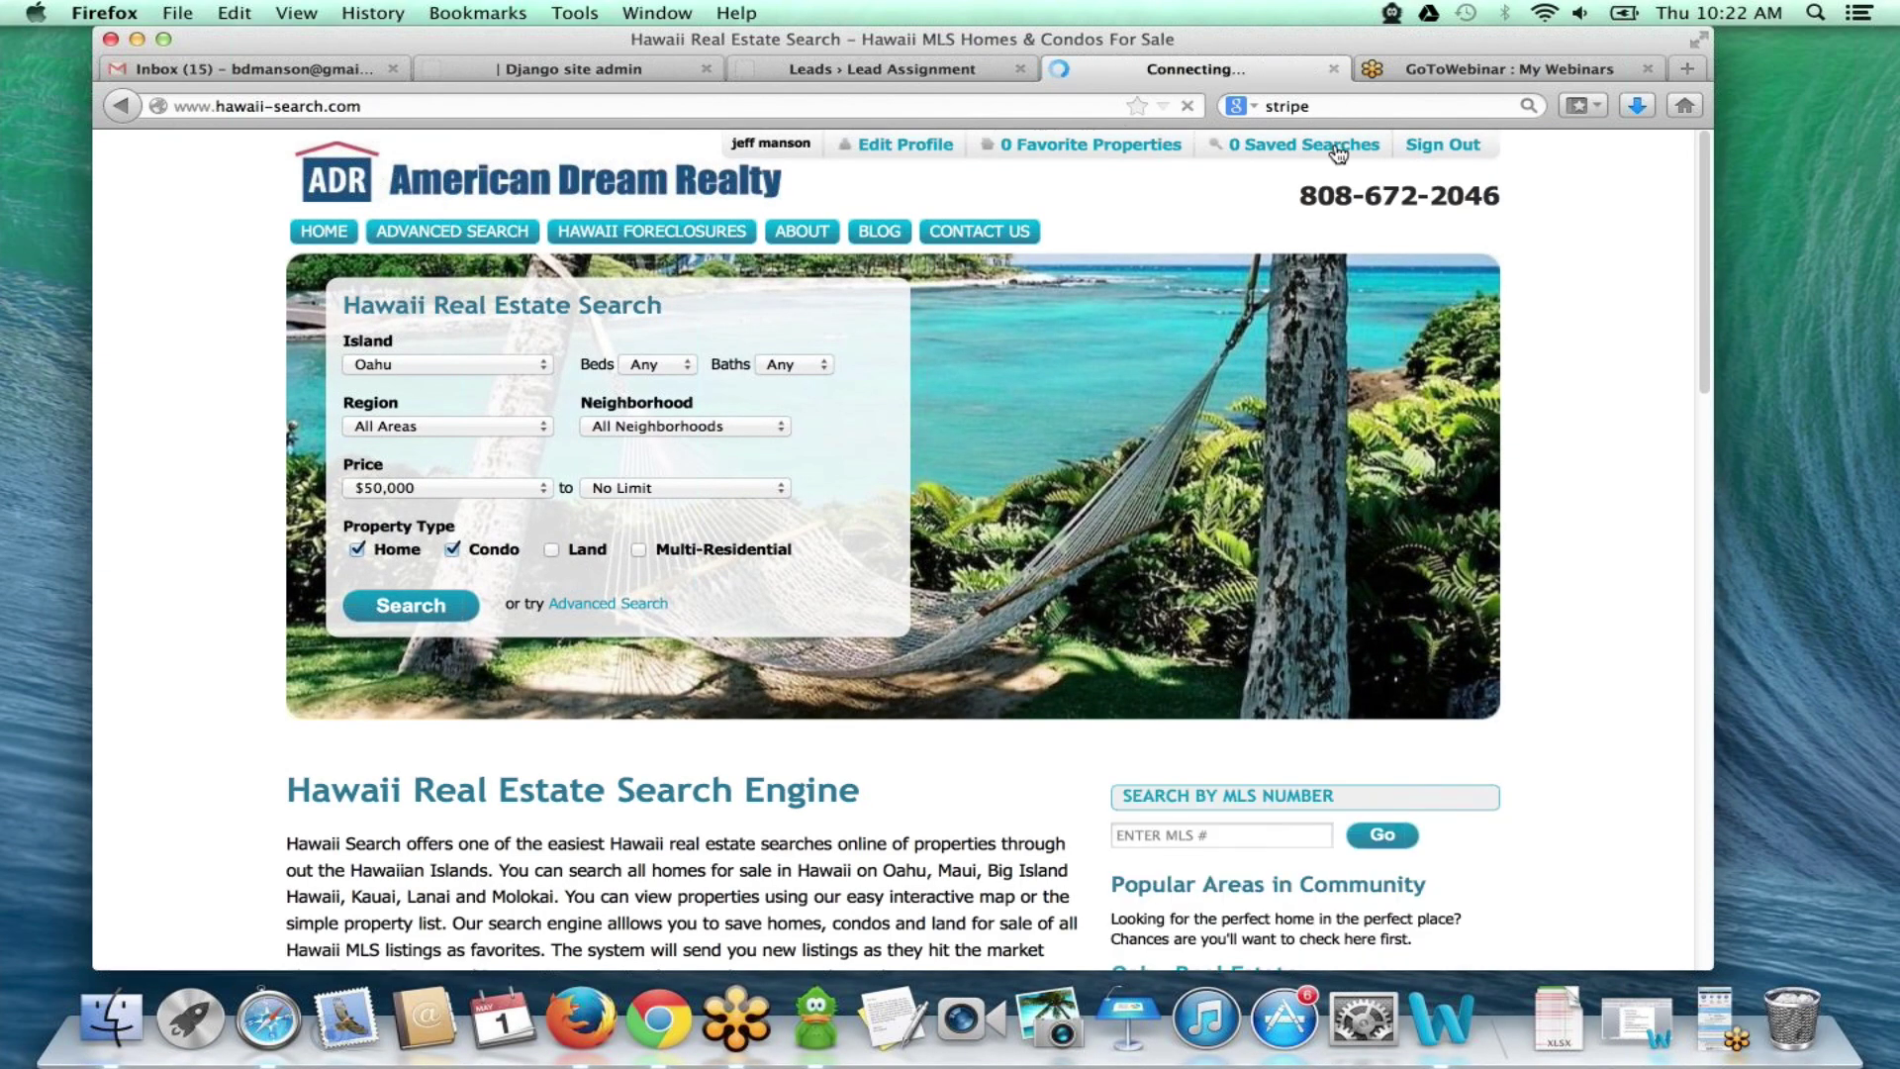
pyautogui.click(423, 109)
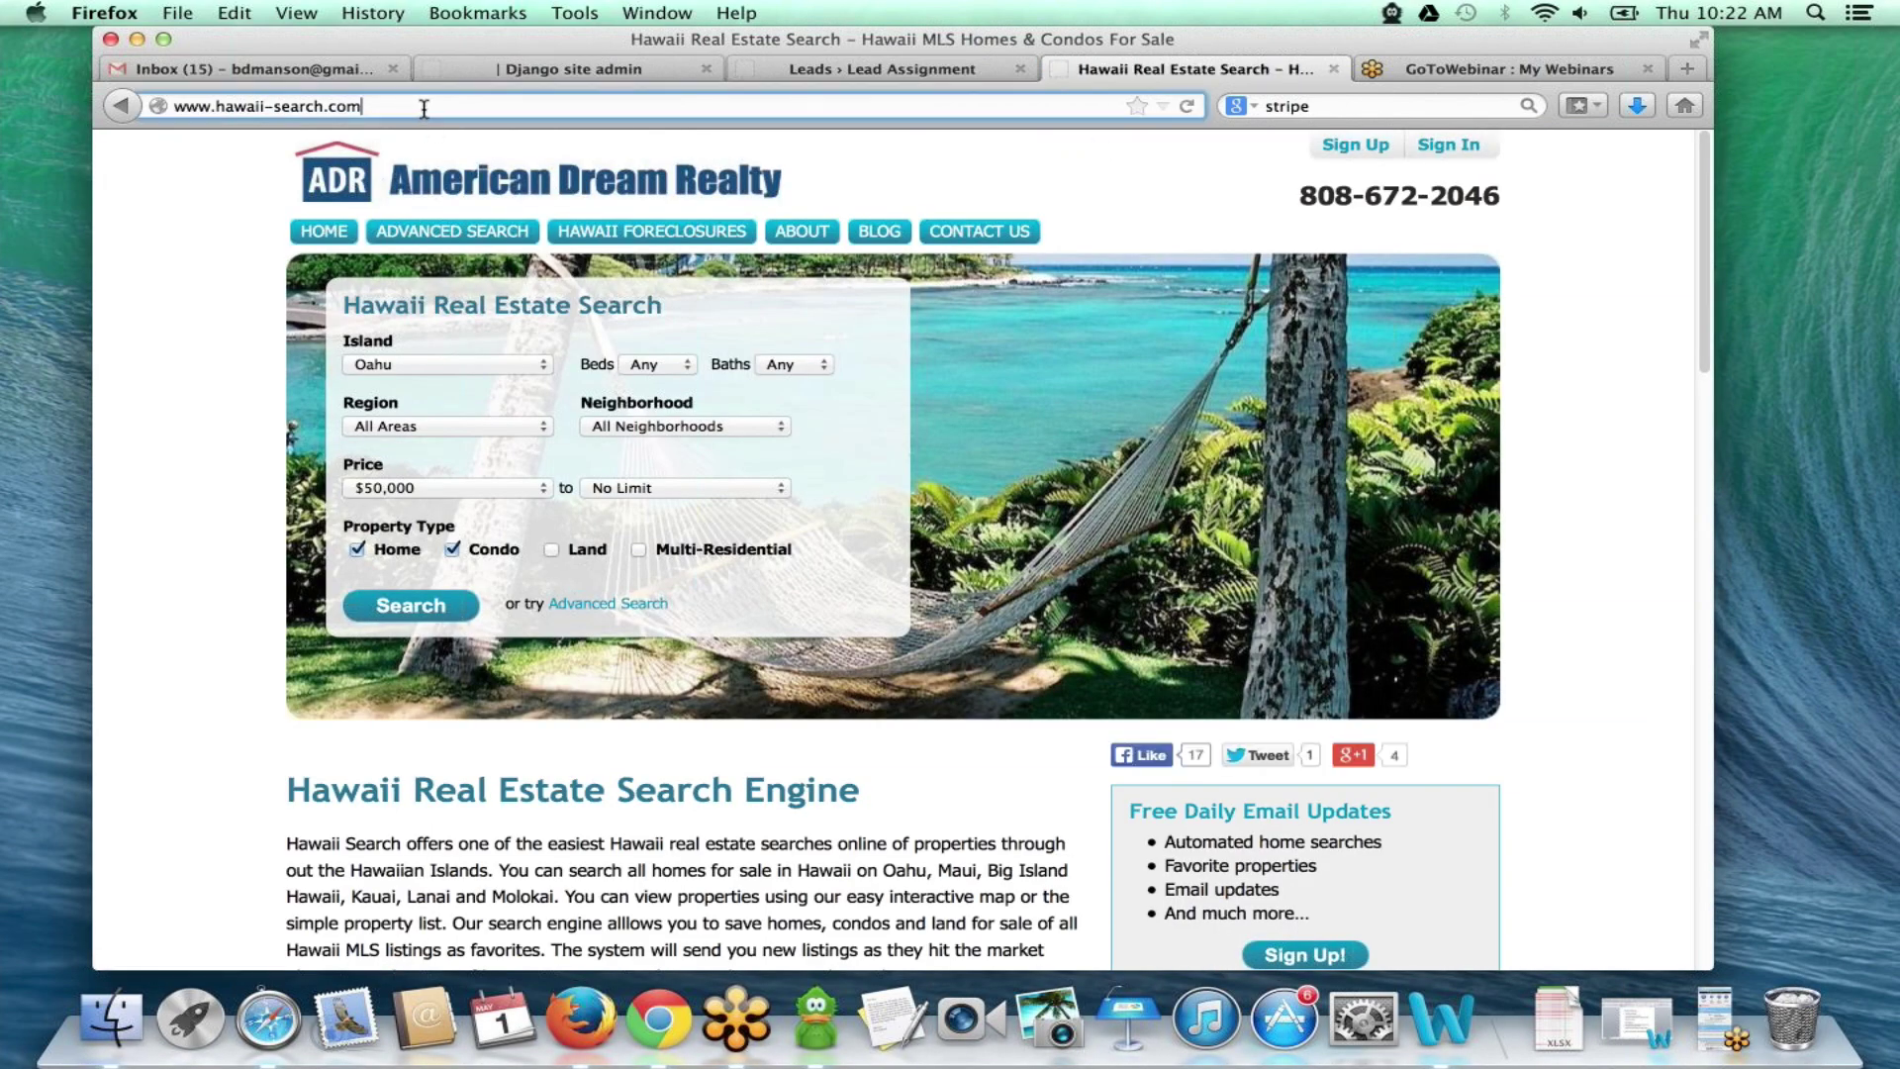
pyautogui.write('/')
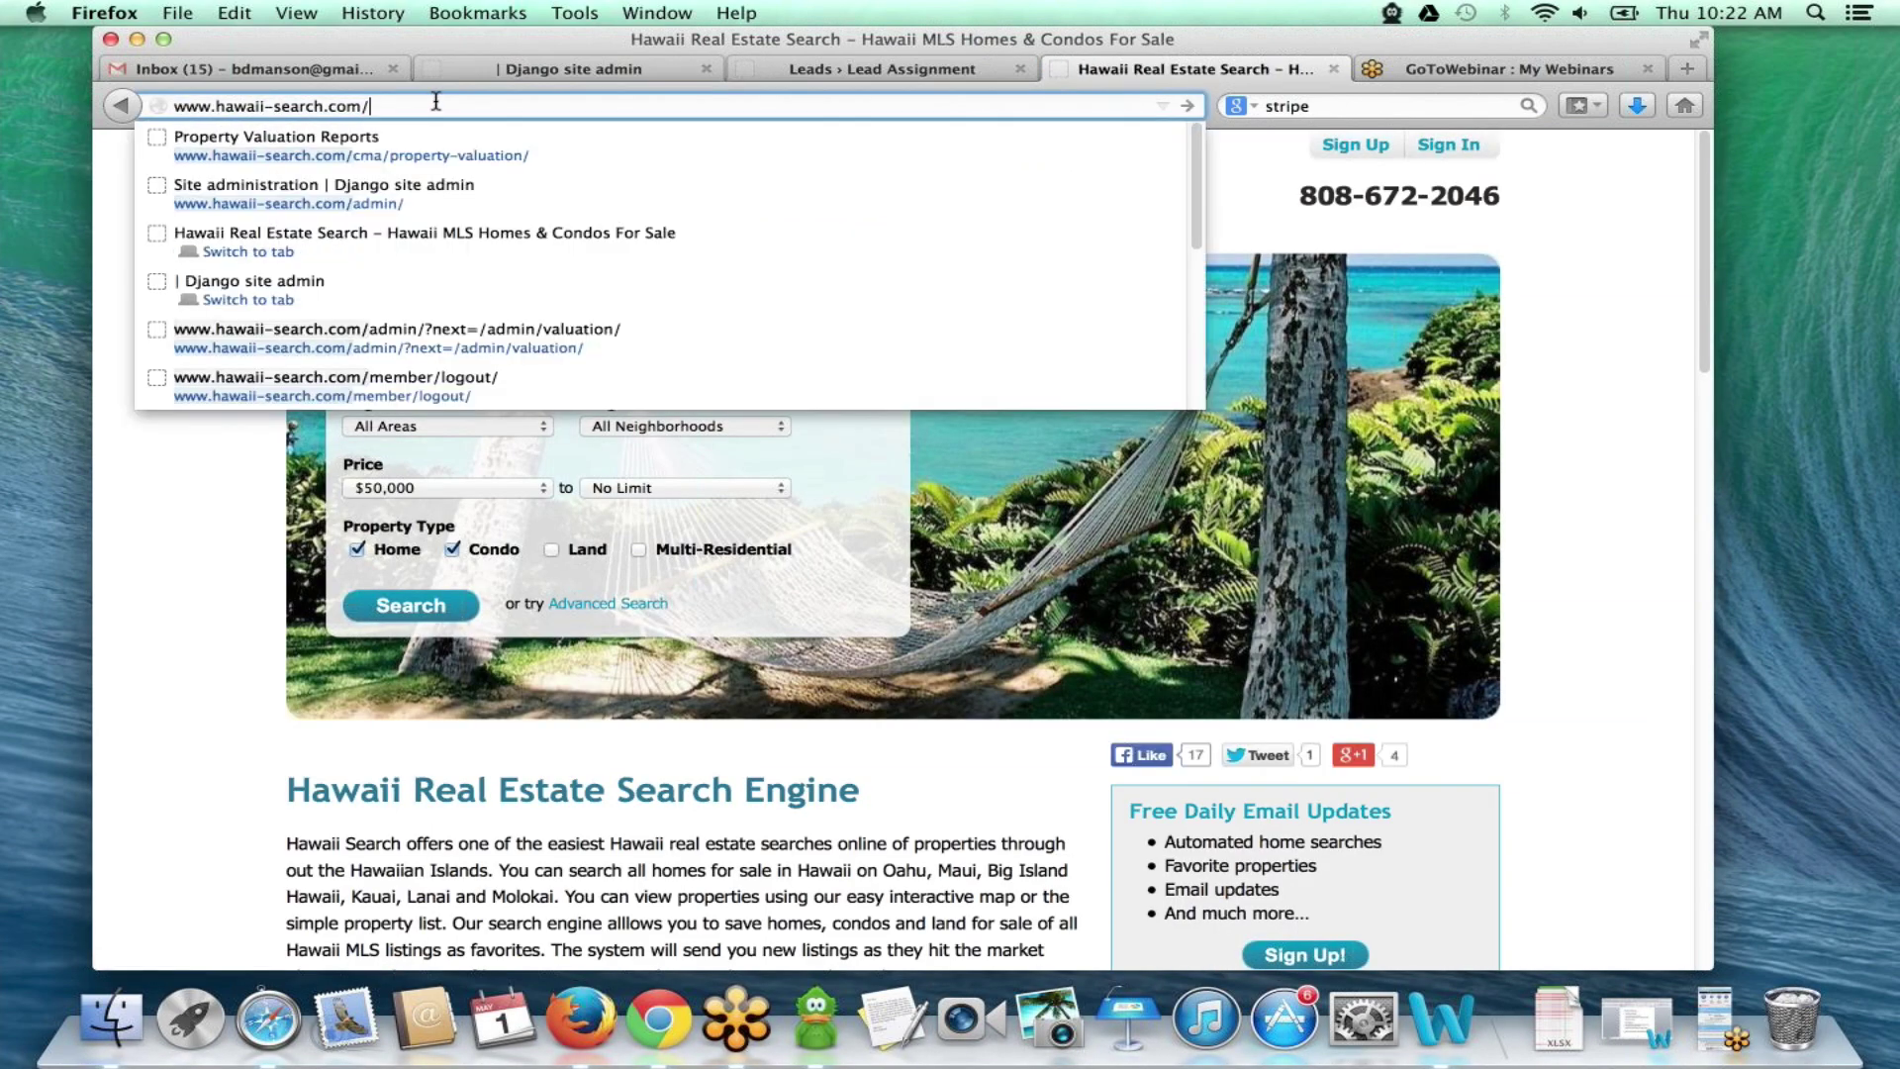
pyautogui.click(474, 146)
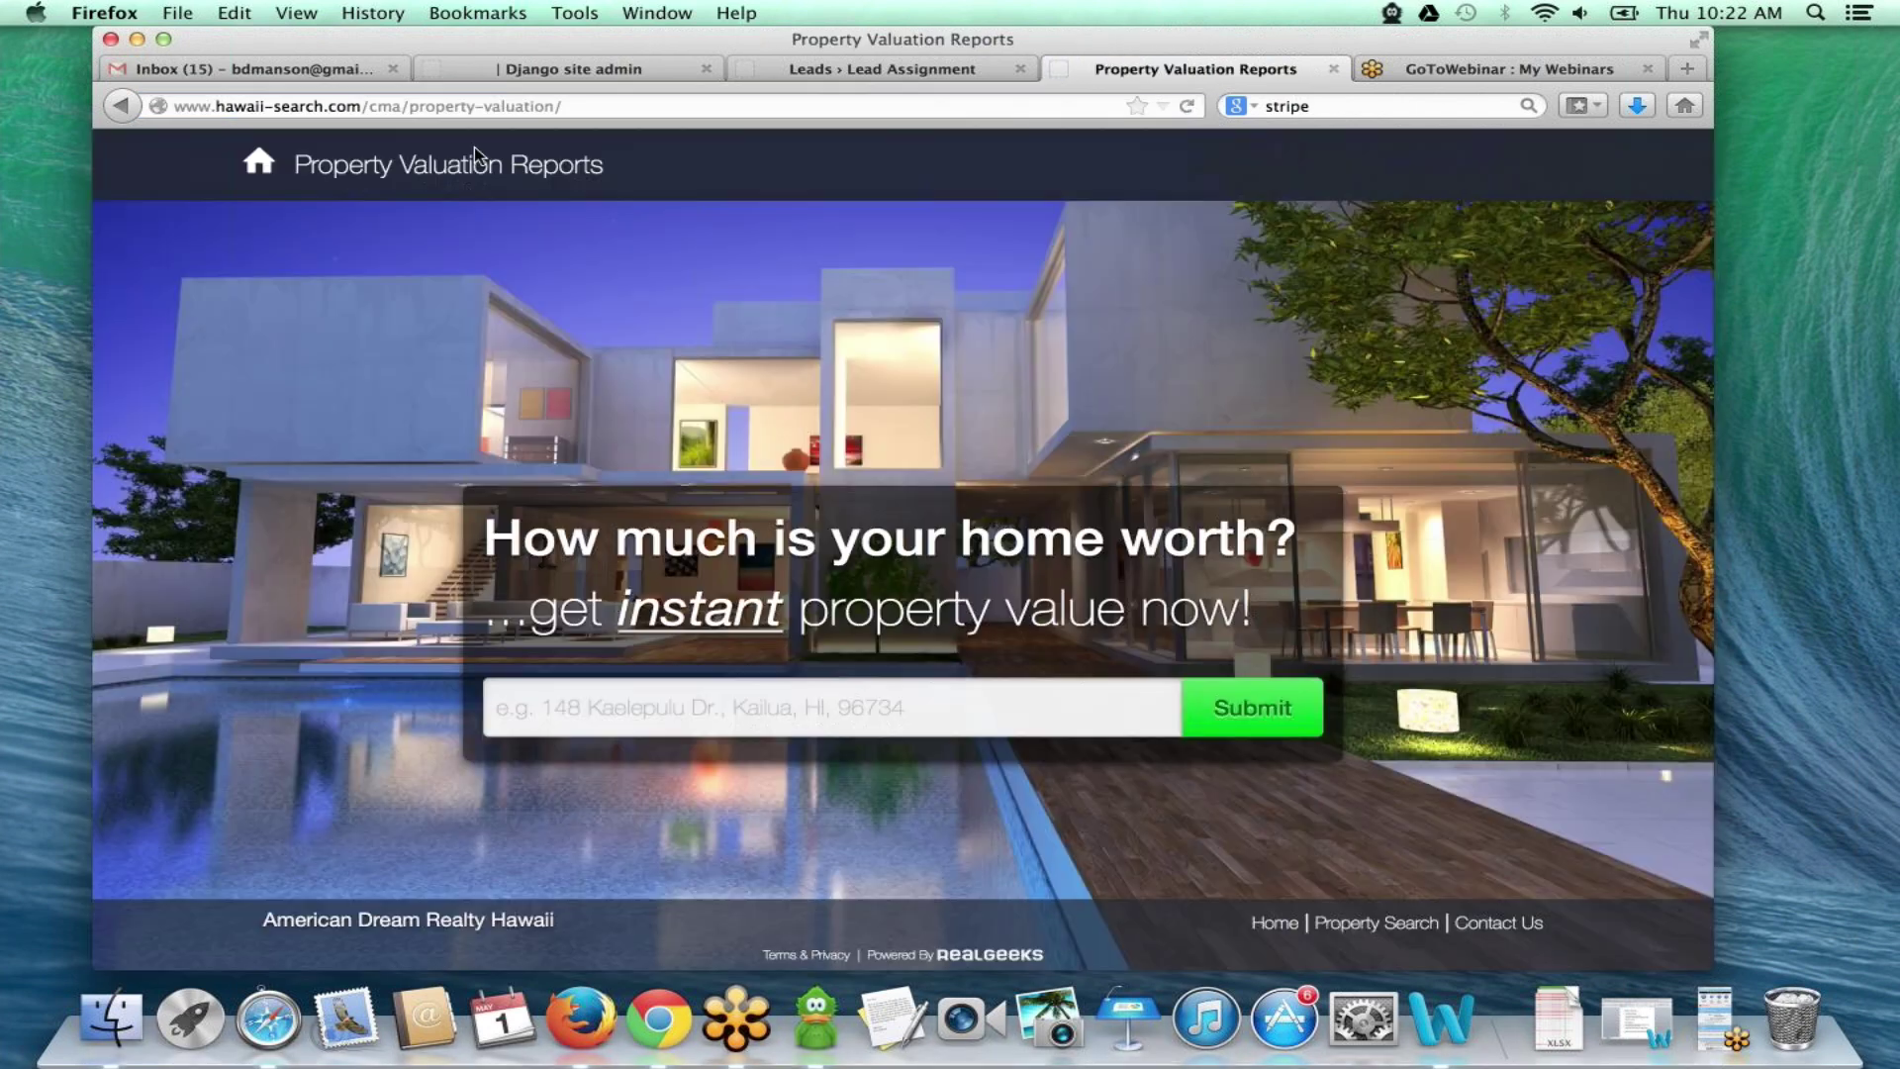
pyautogui.click(581, 711)
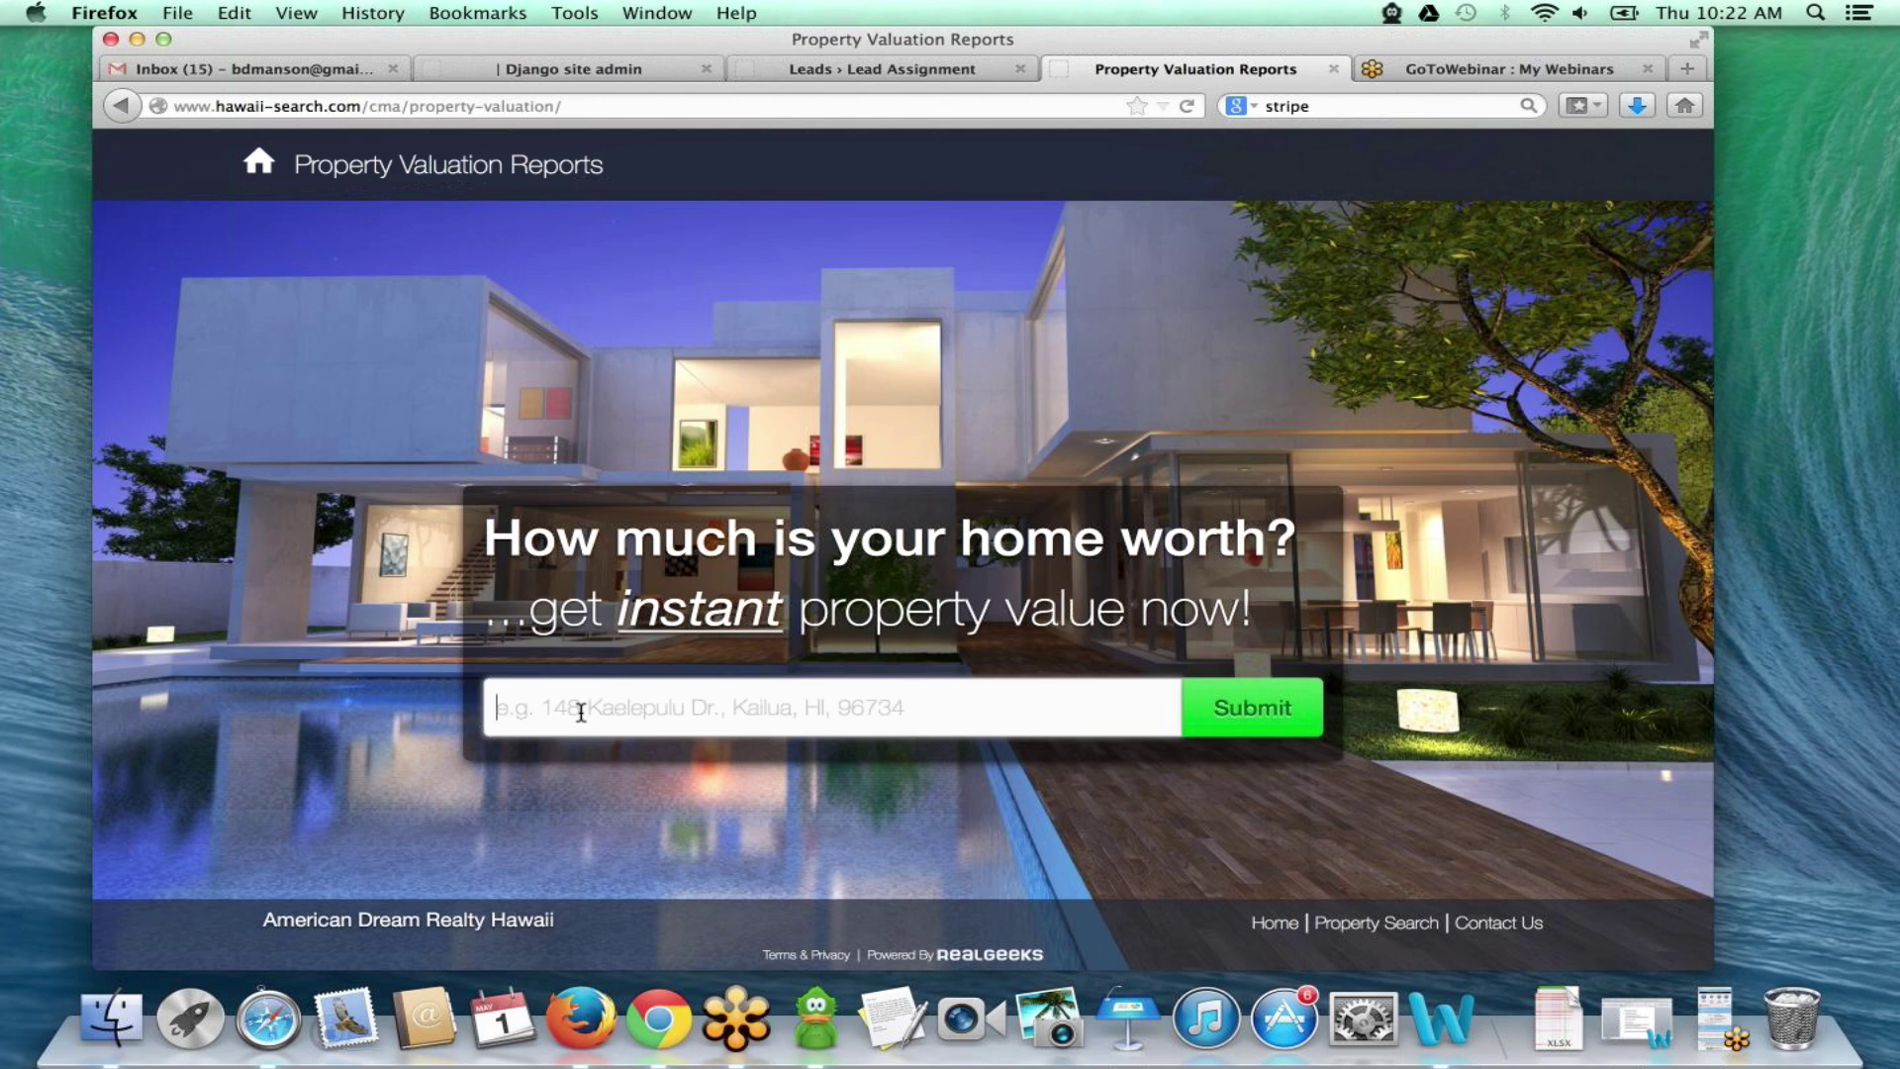
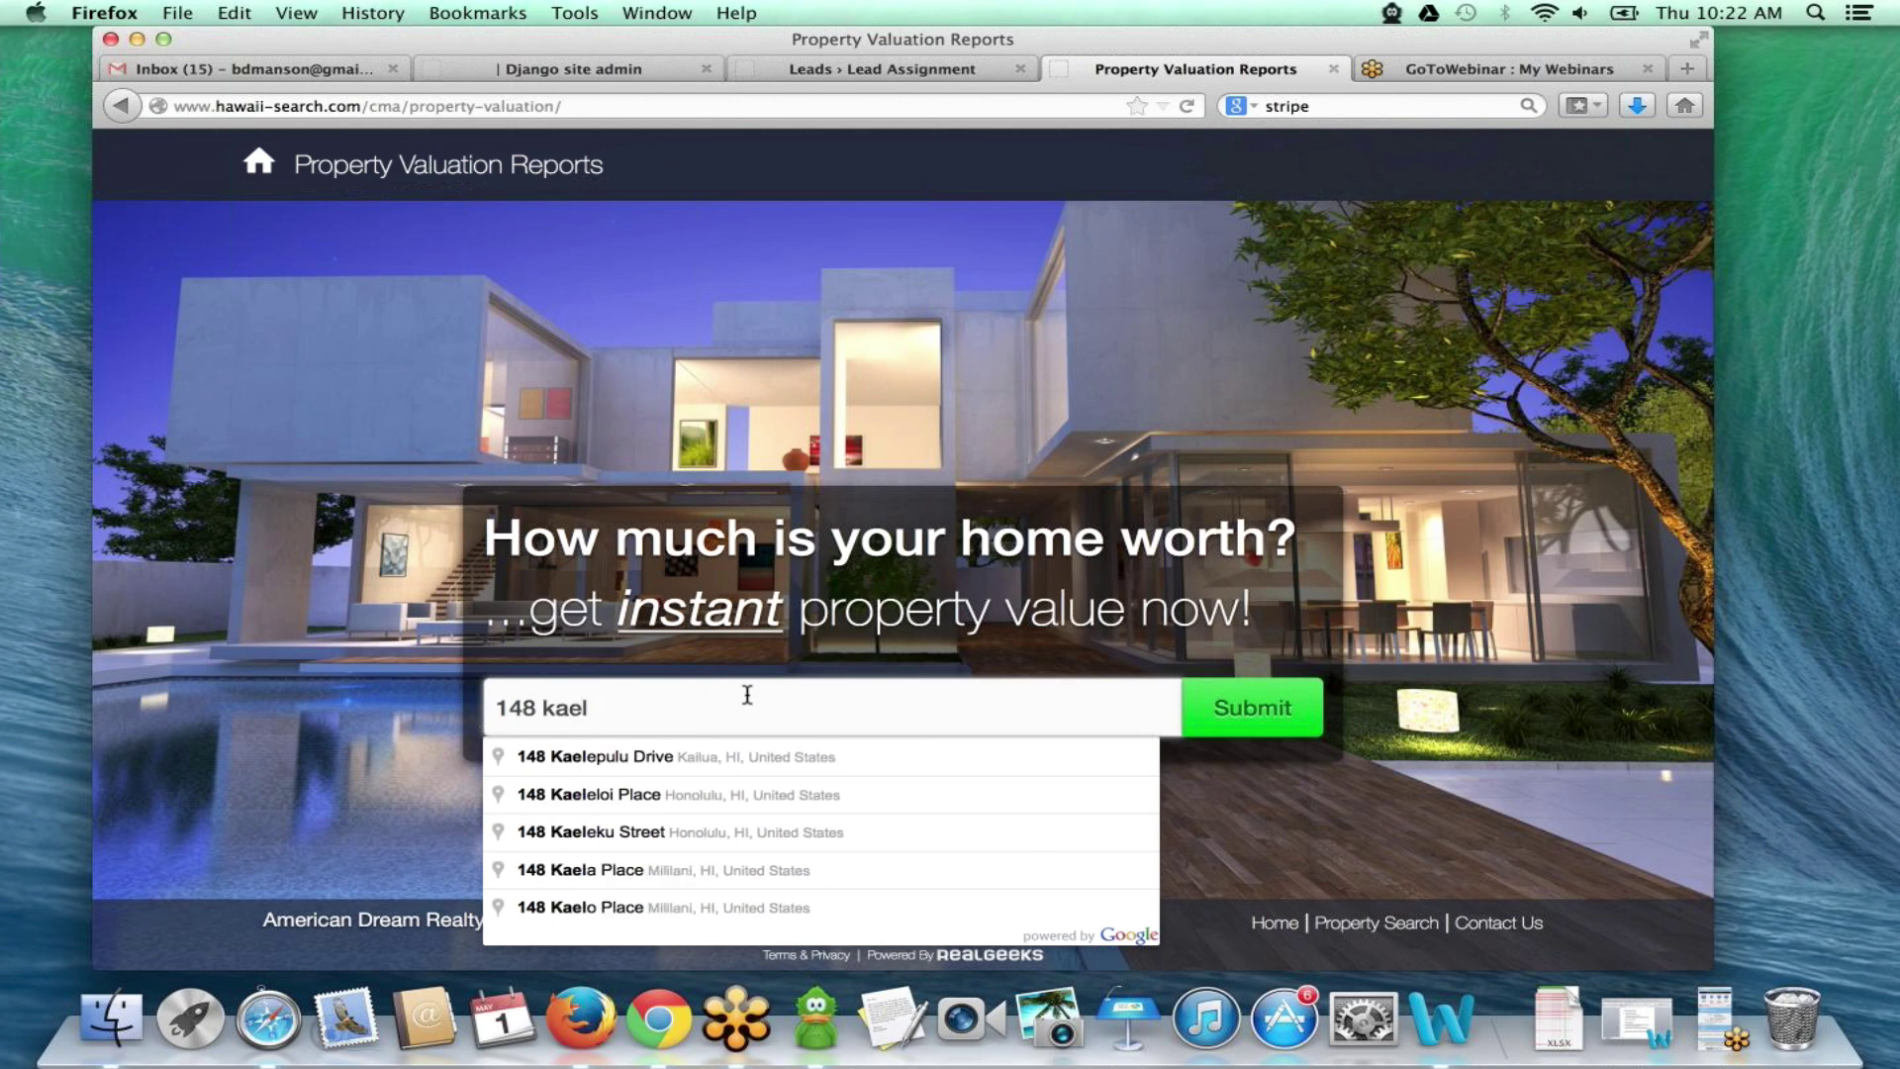
pyautogui.click(715, 750)
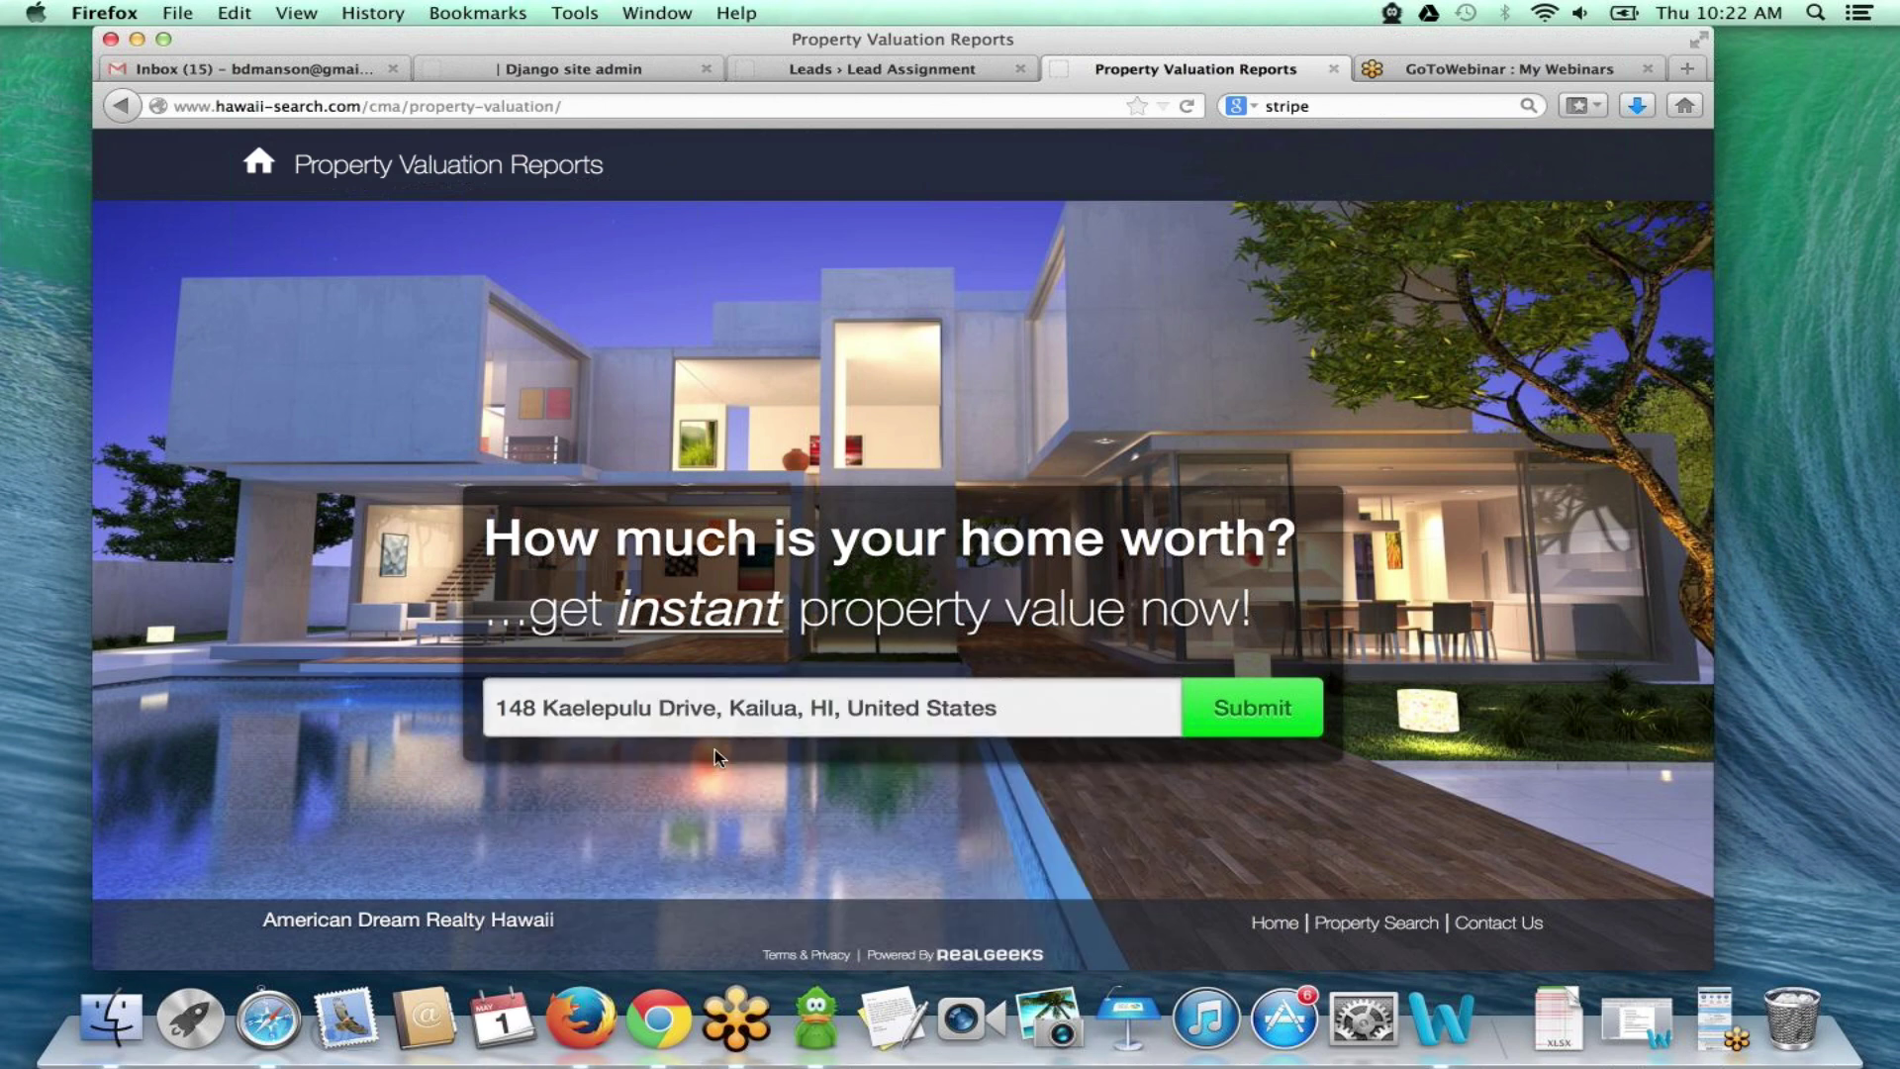
# - Submit the address, keep the condition as Excellent, and scroll to the Verify button
pyautogui.click(1231, 716)
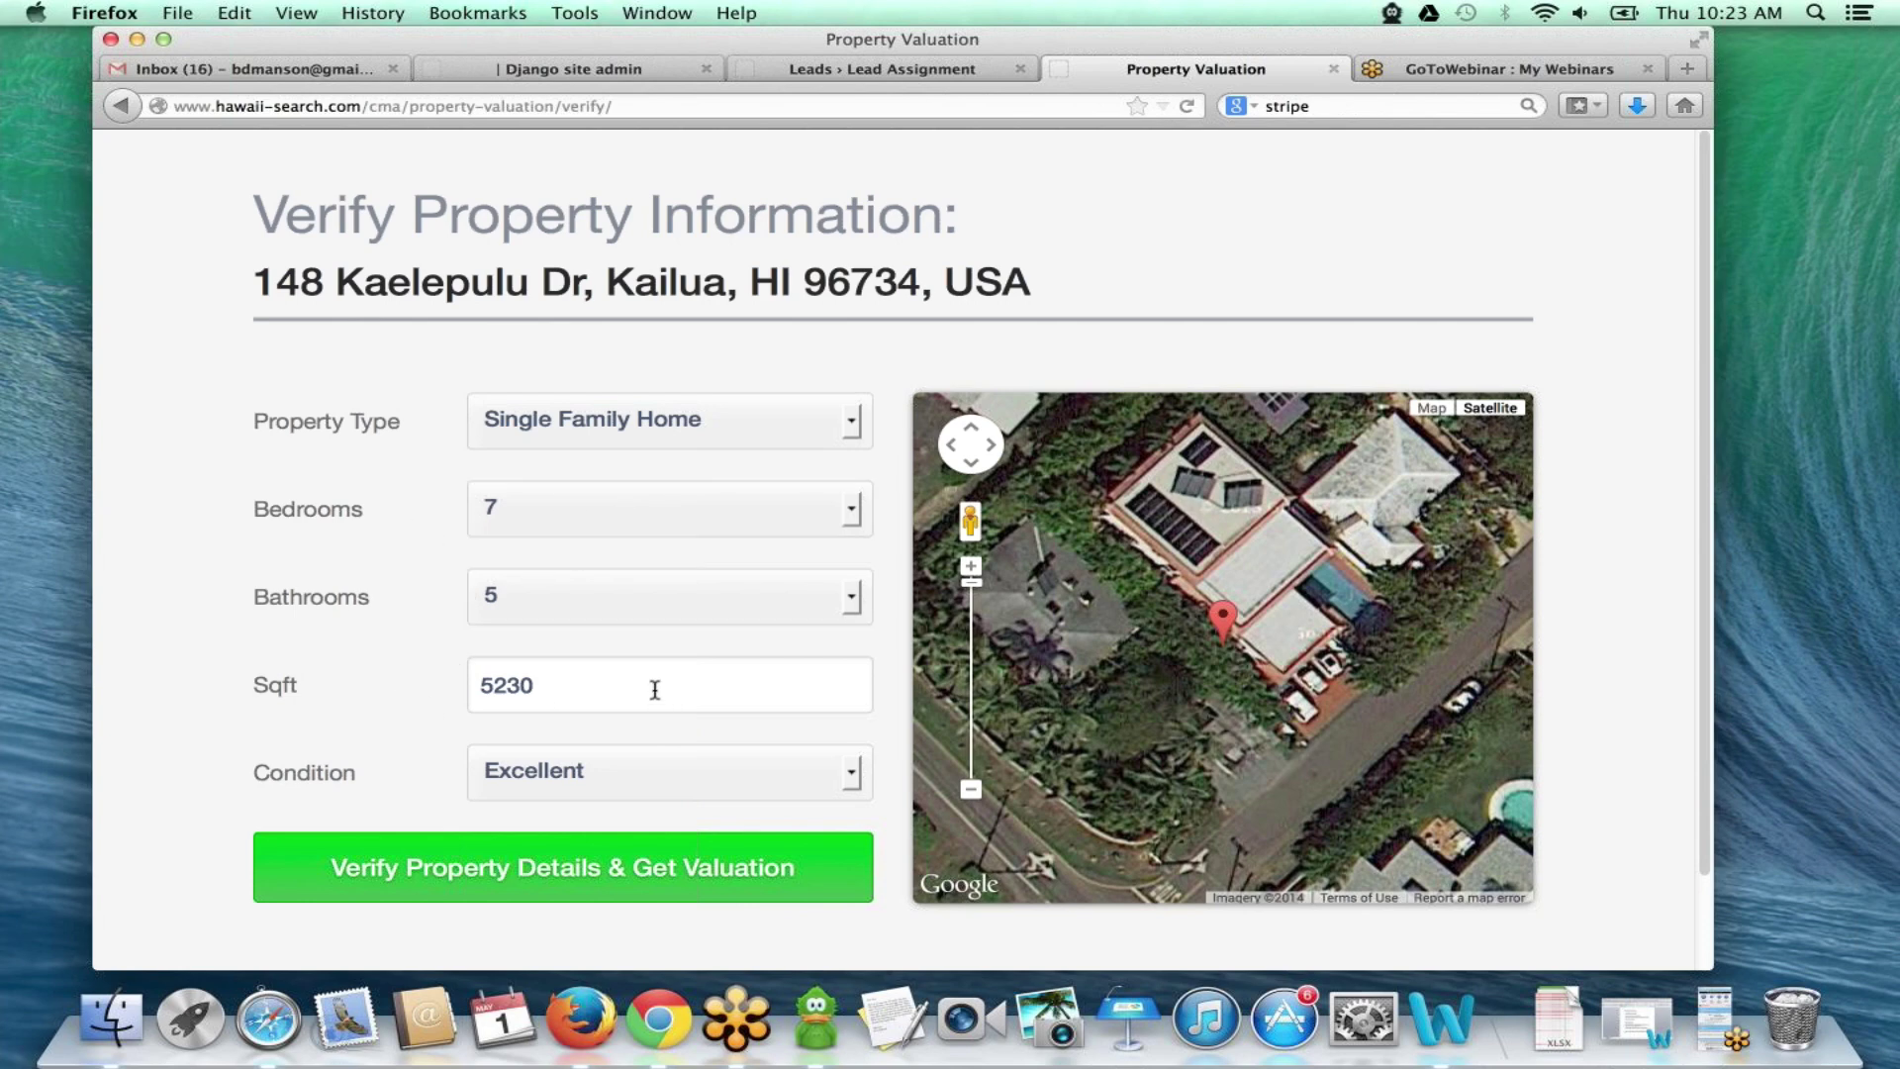
pyautogui.click(591, 780)
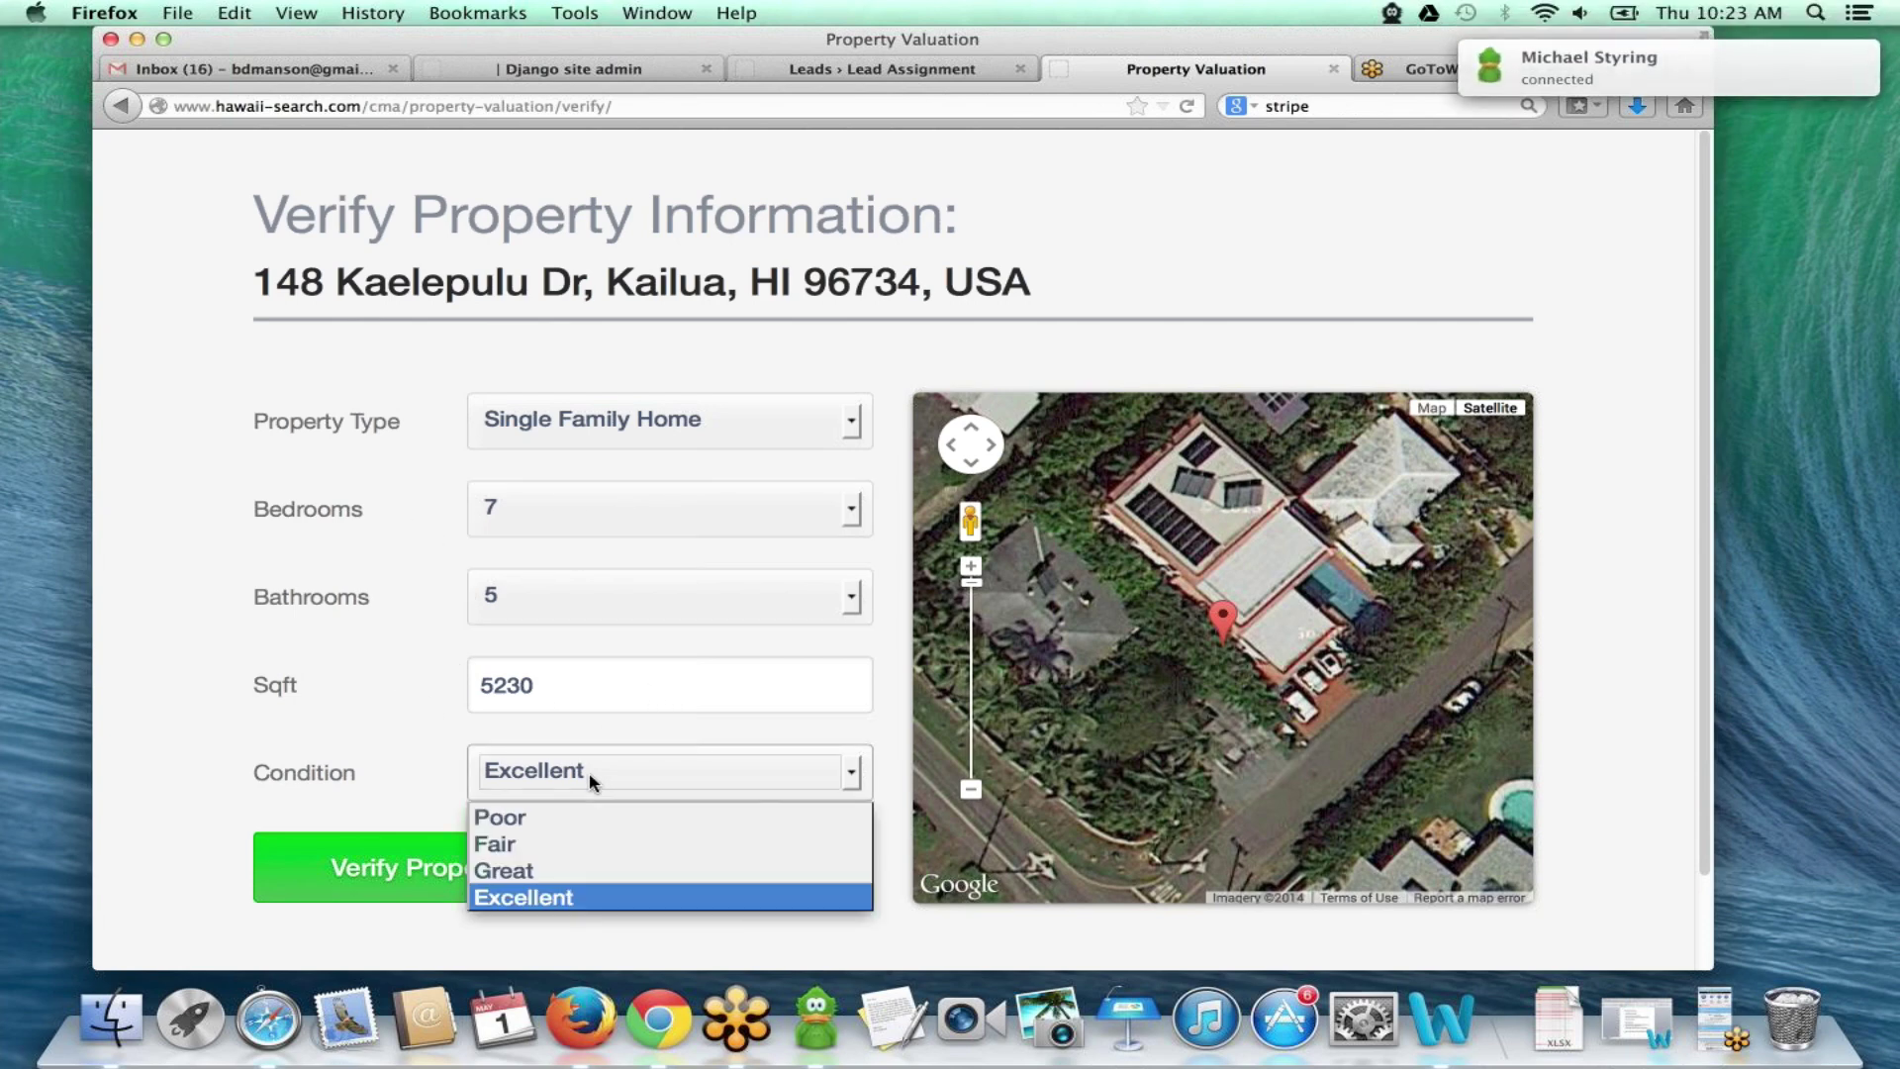
pyautogui.click(589, 778)
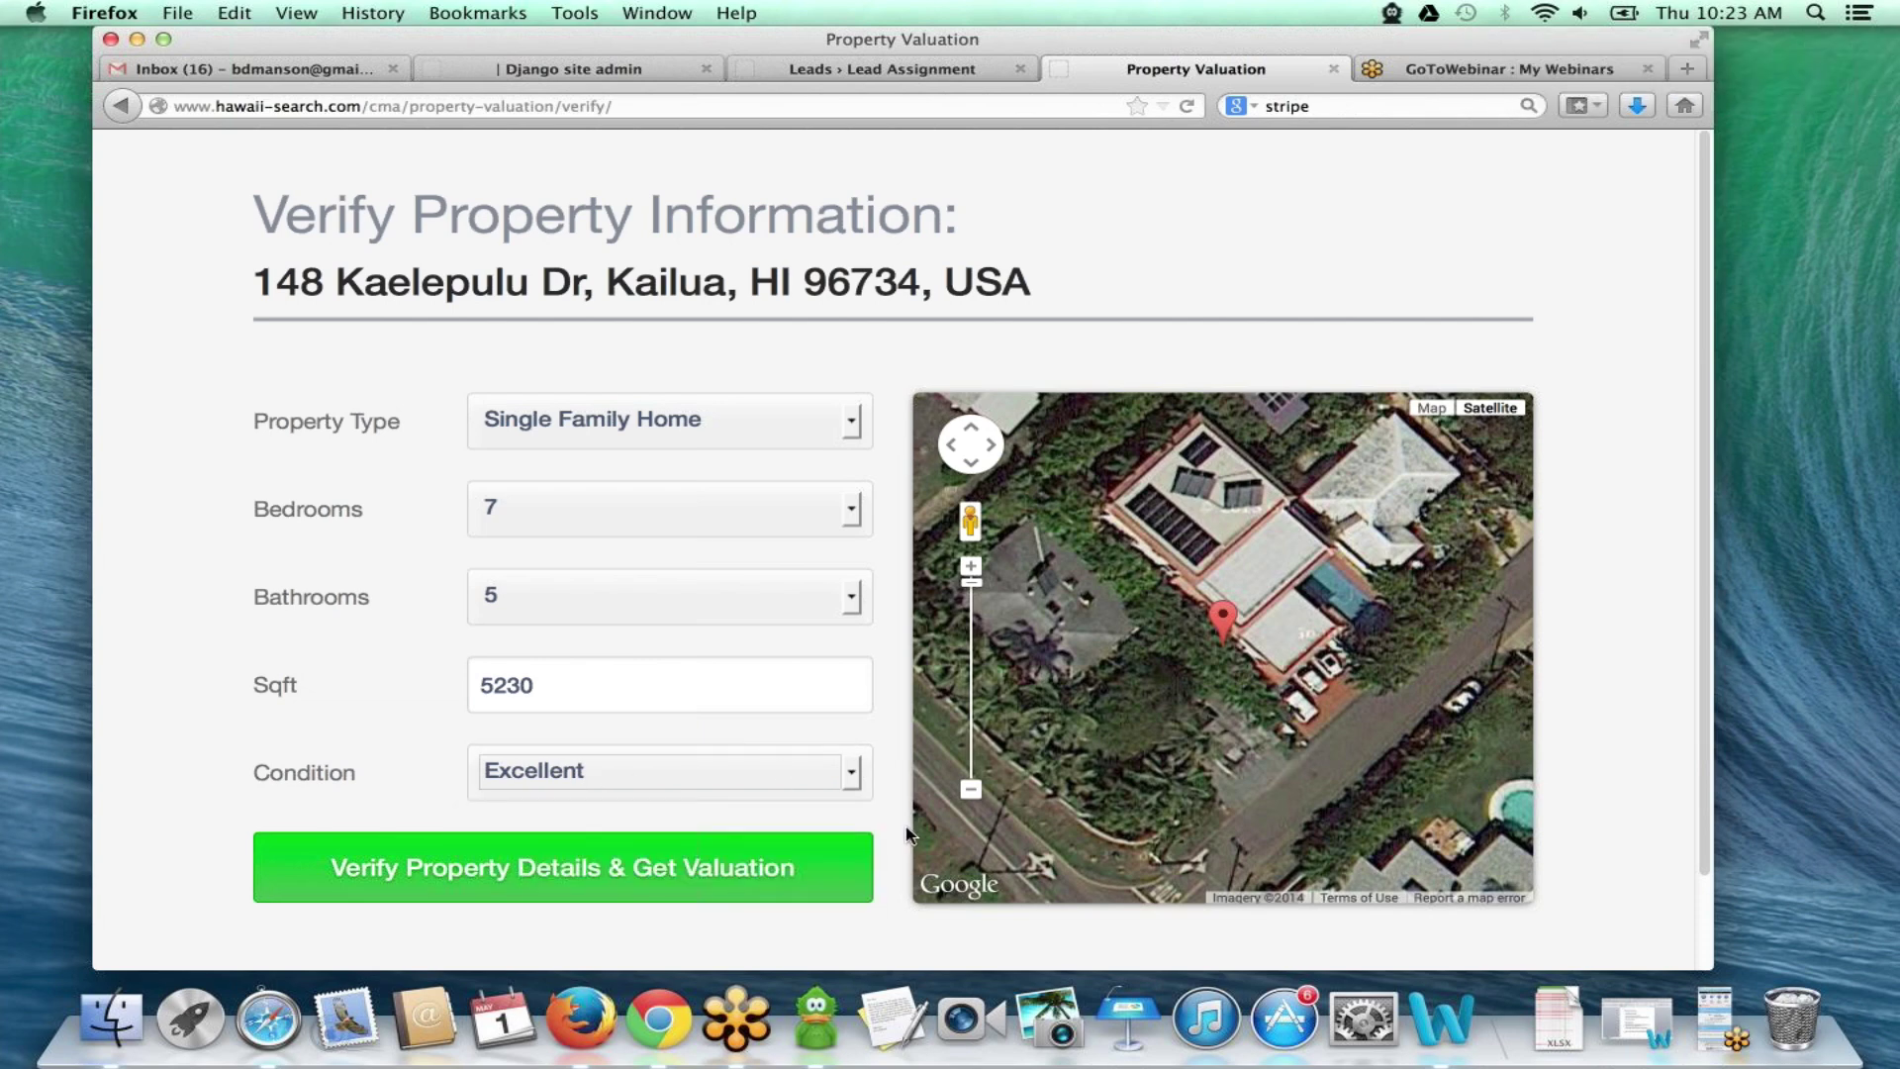
pyautogui.scroll(-2, 692, 791)
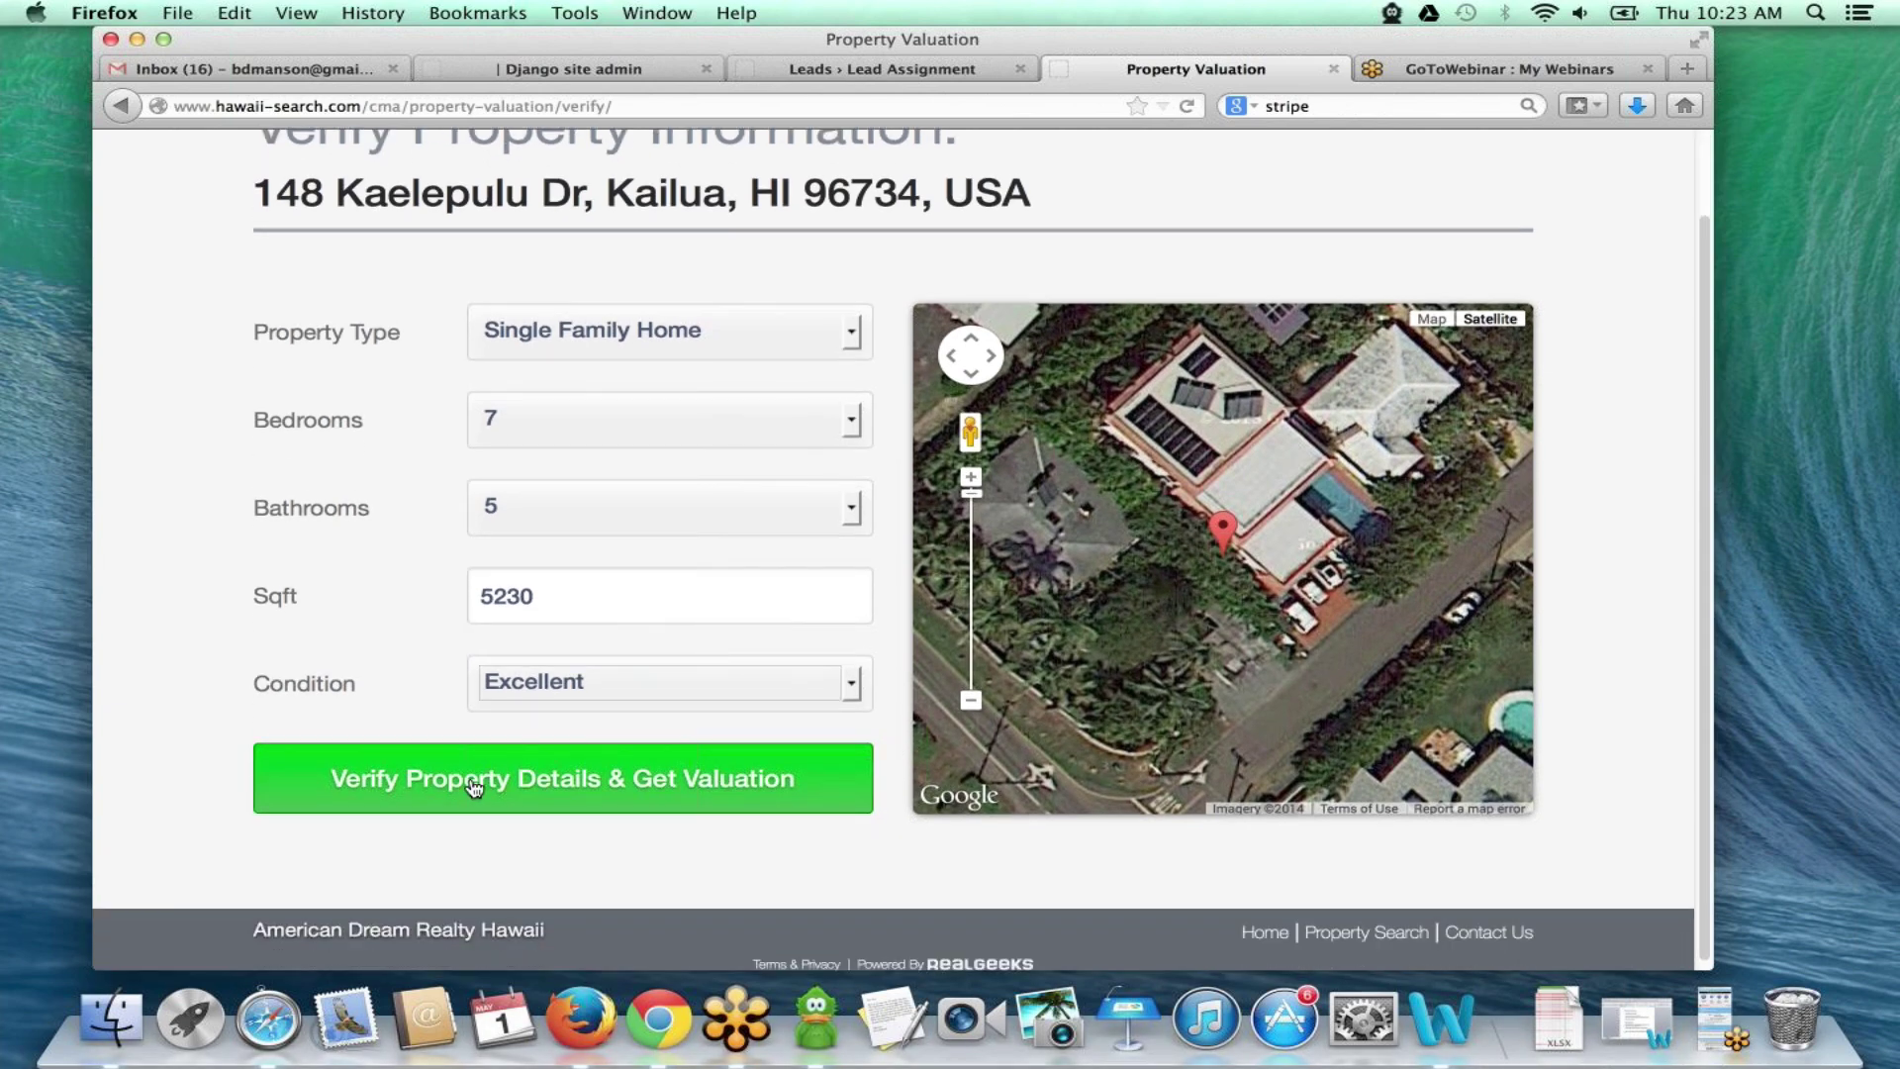
# - Confirm the property details and scroll the Kailua estimate page behind the report sign-up form
pyautogui.click(556, 798)
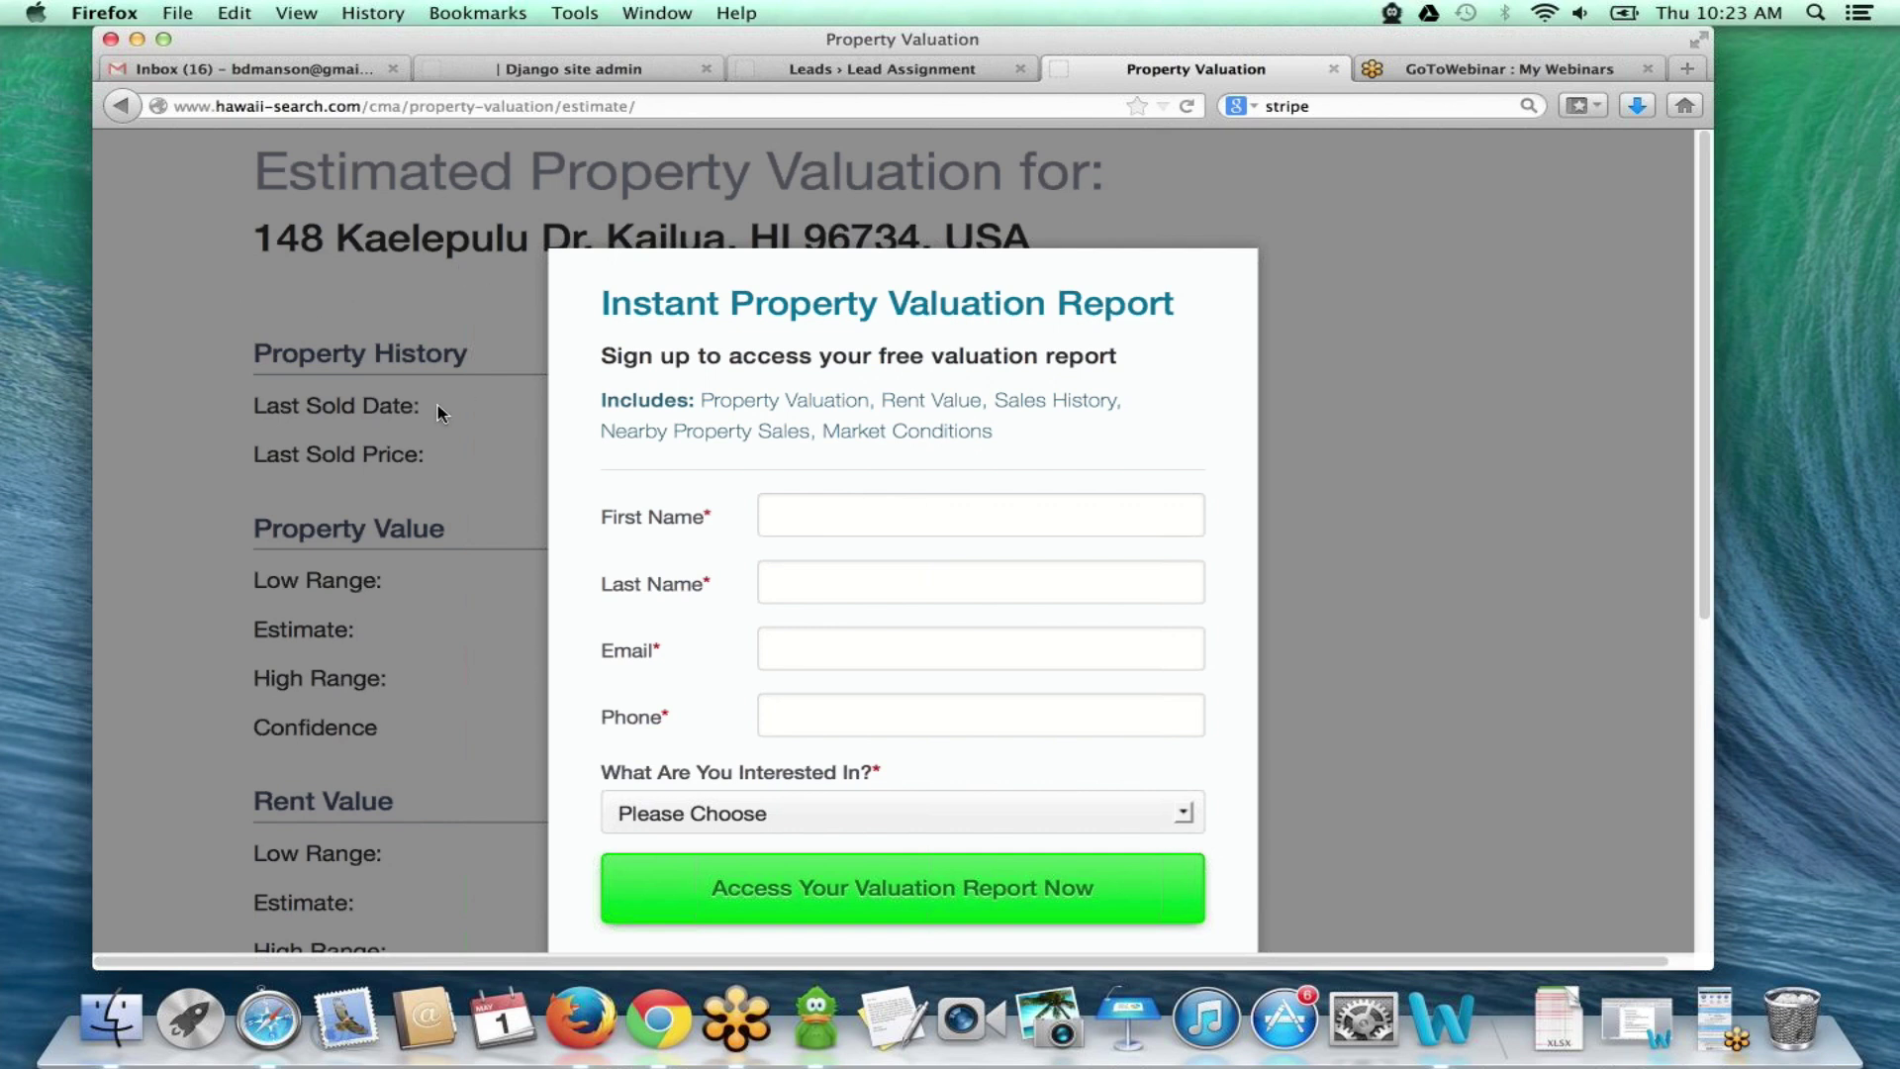
pyautogui.scroll(-3, 440, 410)
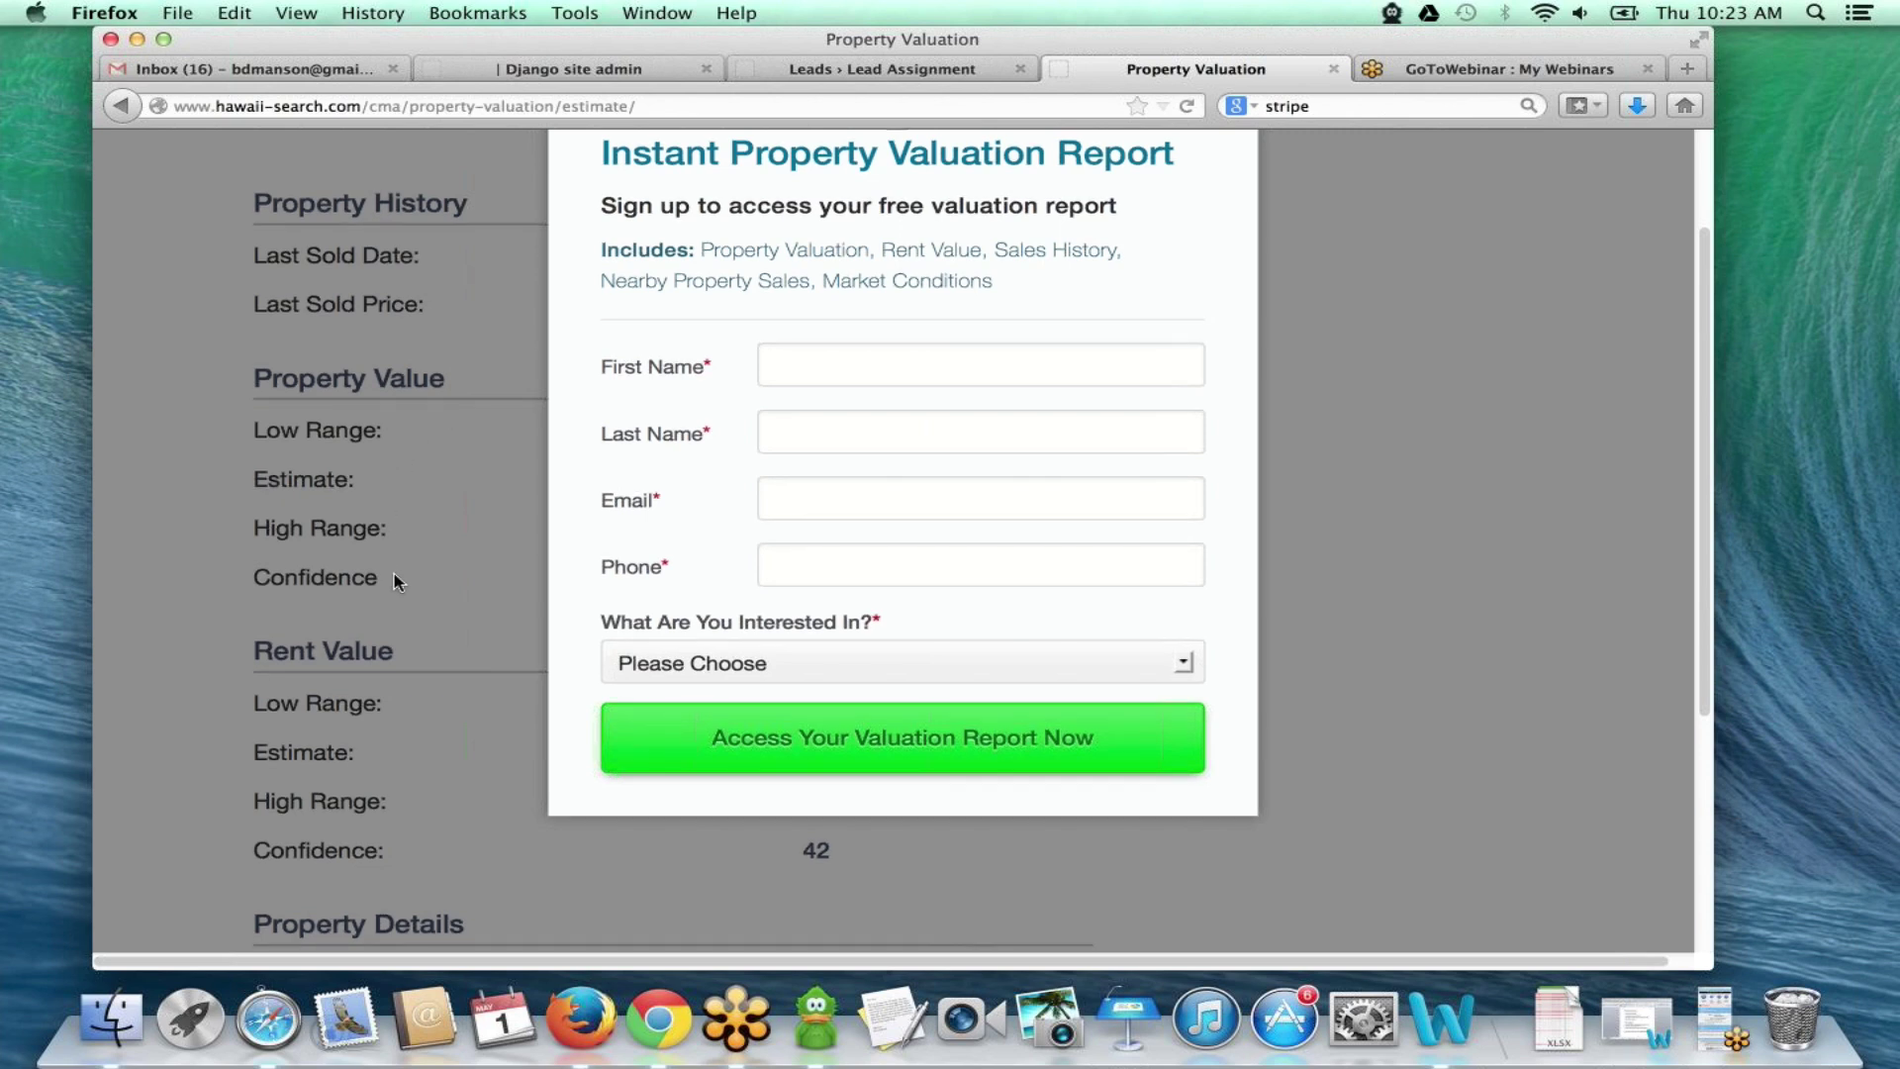
pyautogui.scroll(-2, 394, 574)
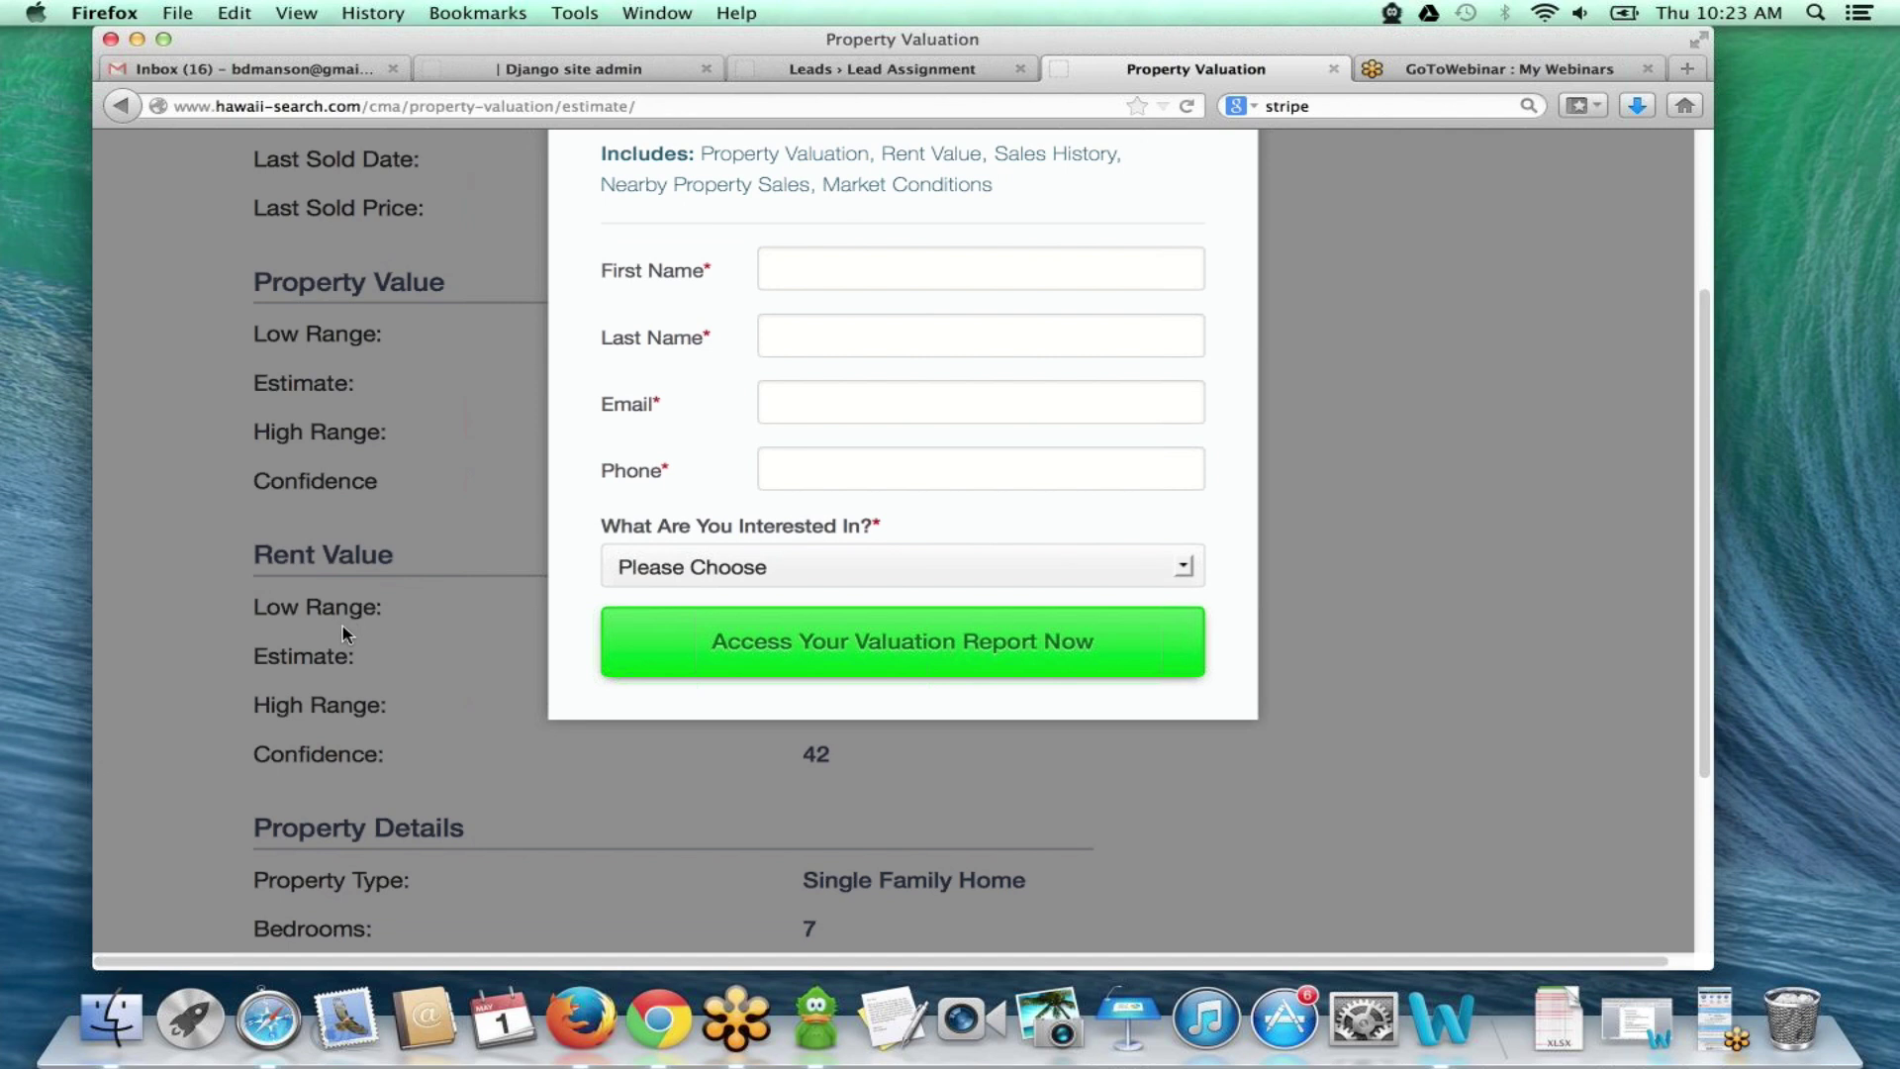
pyautogui.scroll(-3, 389, 693)
pyautogui.scroll(-2, 406, 691)
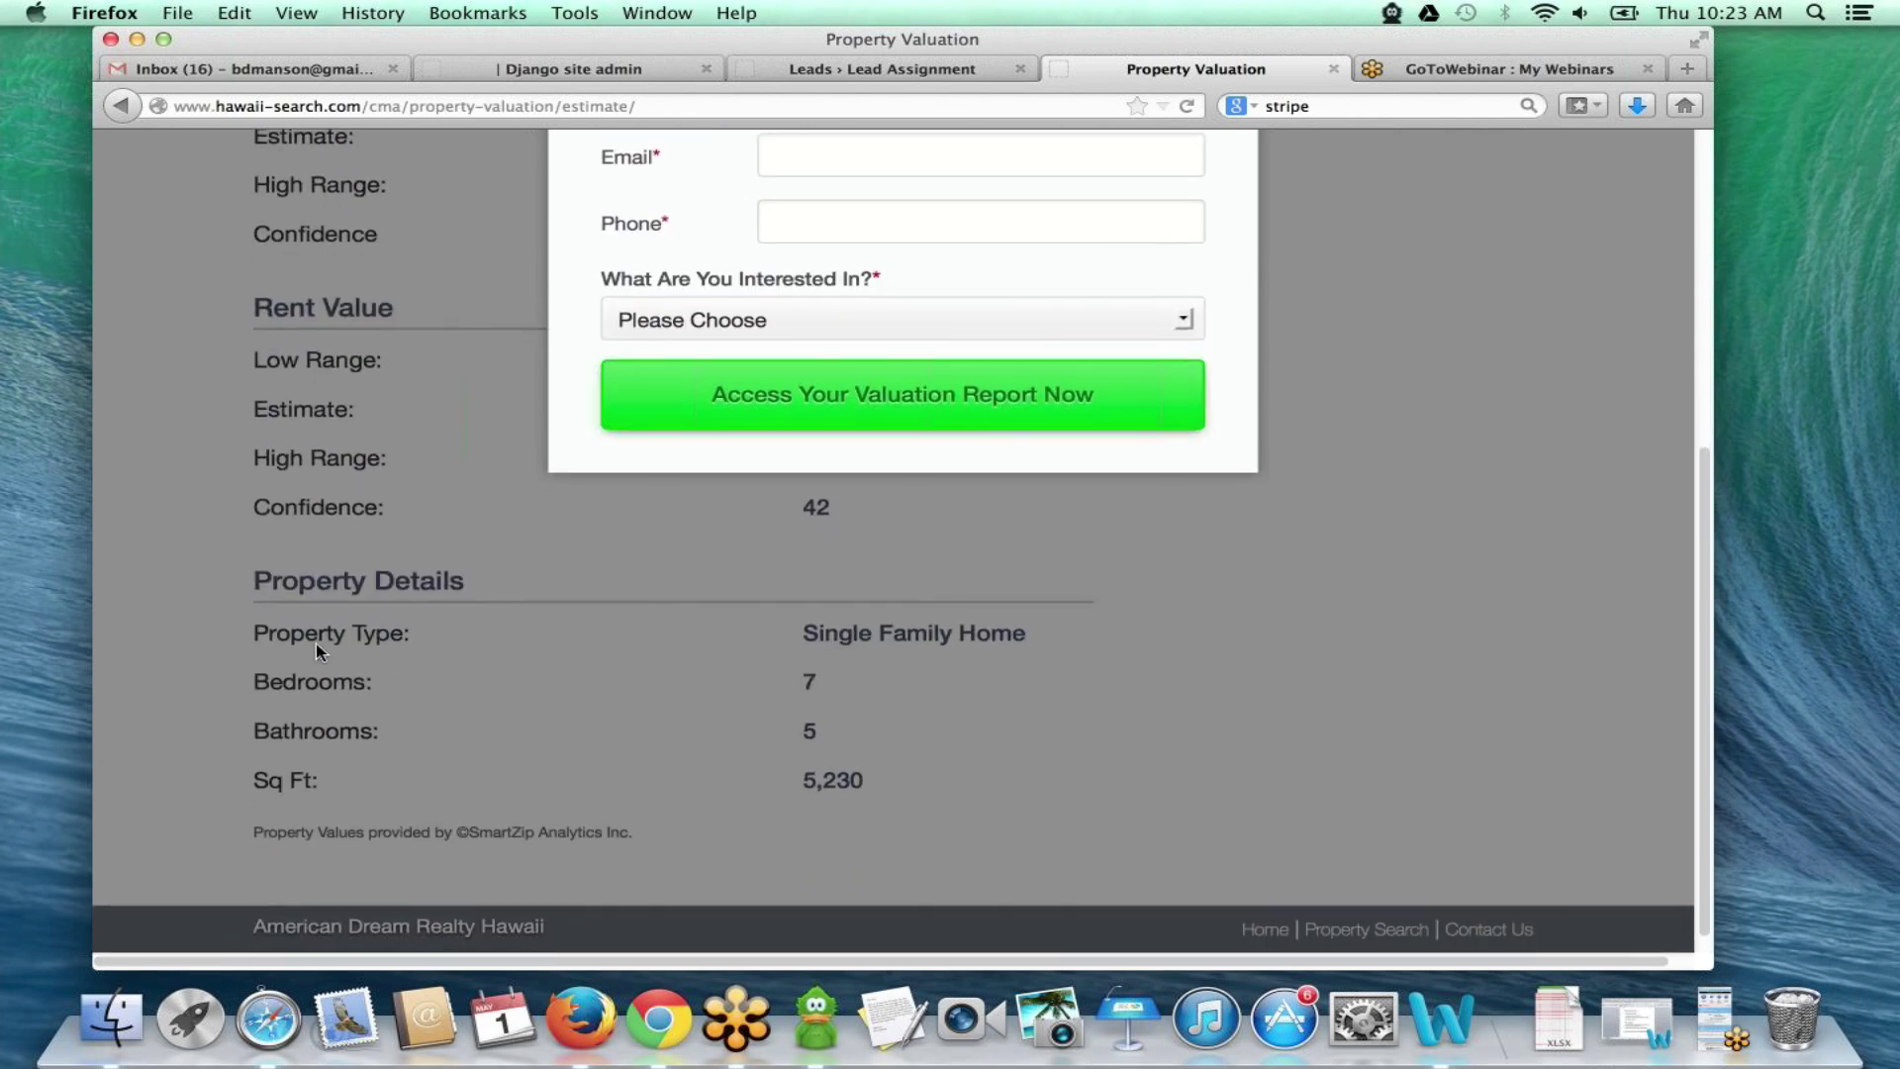
pyautogui.scroll(-1, 634, 687)
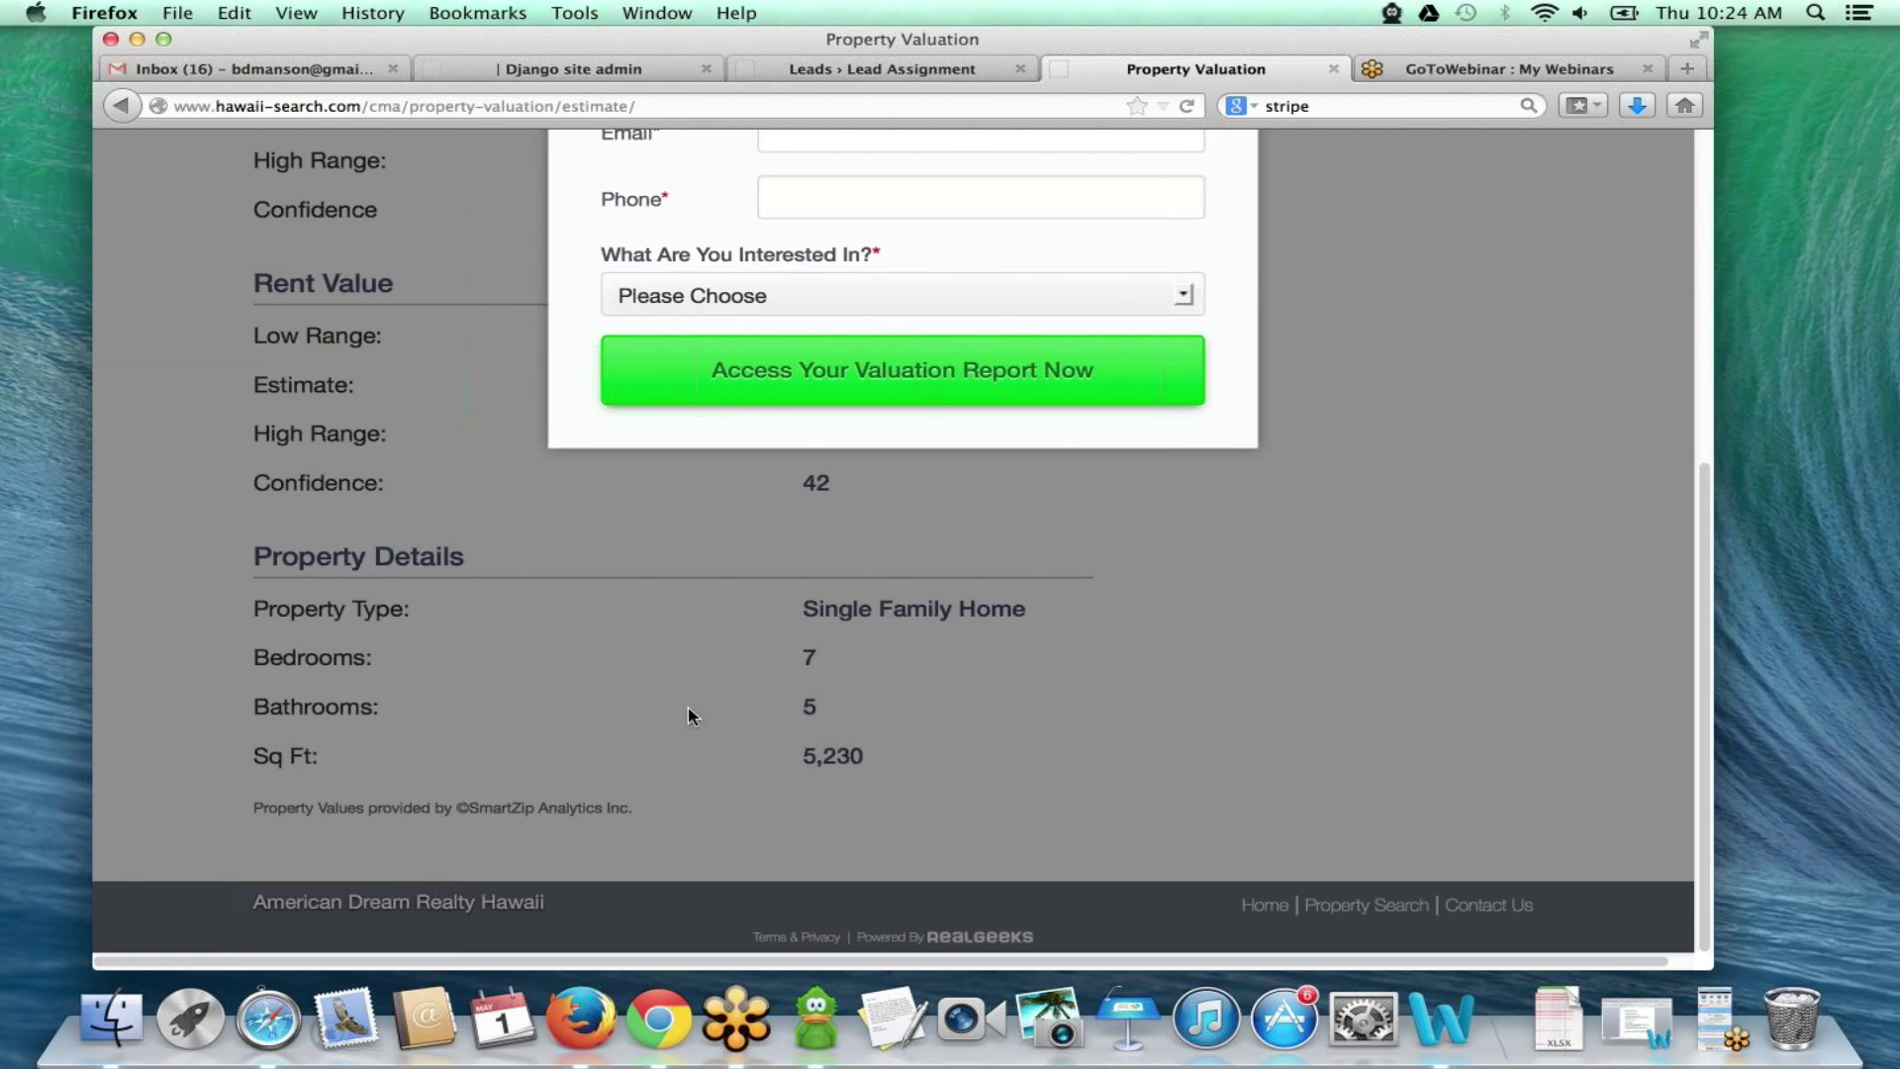
pyautogui.scroll(10, 772, 653)
pyautogui.scroll(-3, 794, 552)
# - Fill in the test lead's first name, last name, a unique e-mail and a phone number
pyautogui.scroll(3, 811, 525)
pyautogui.click(839, 506)
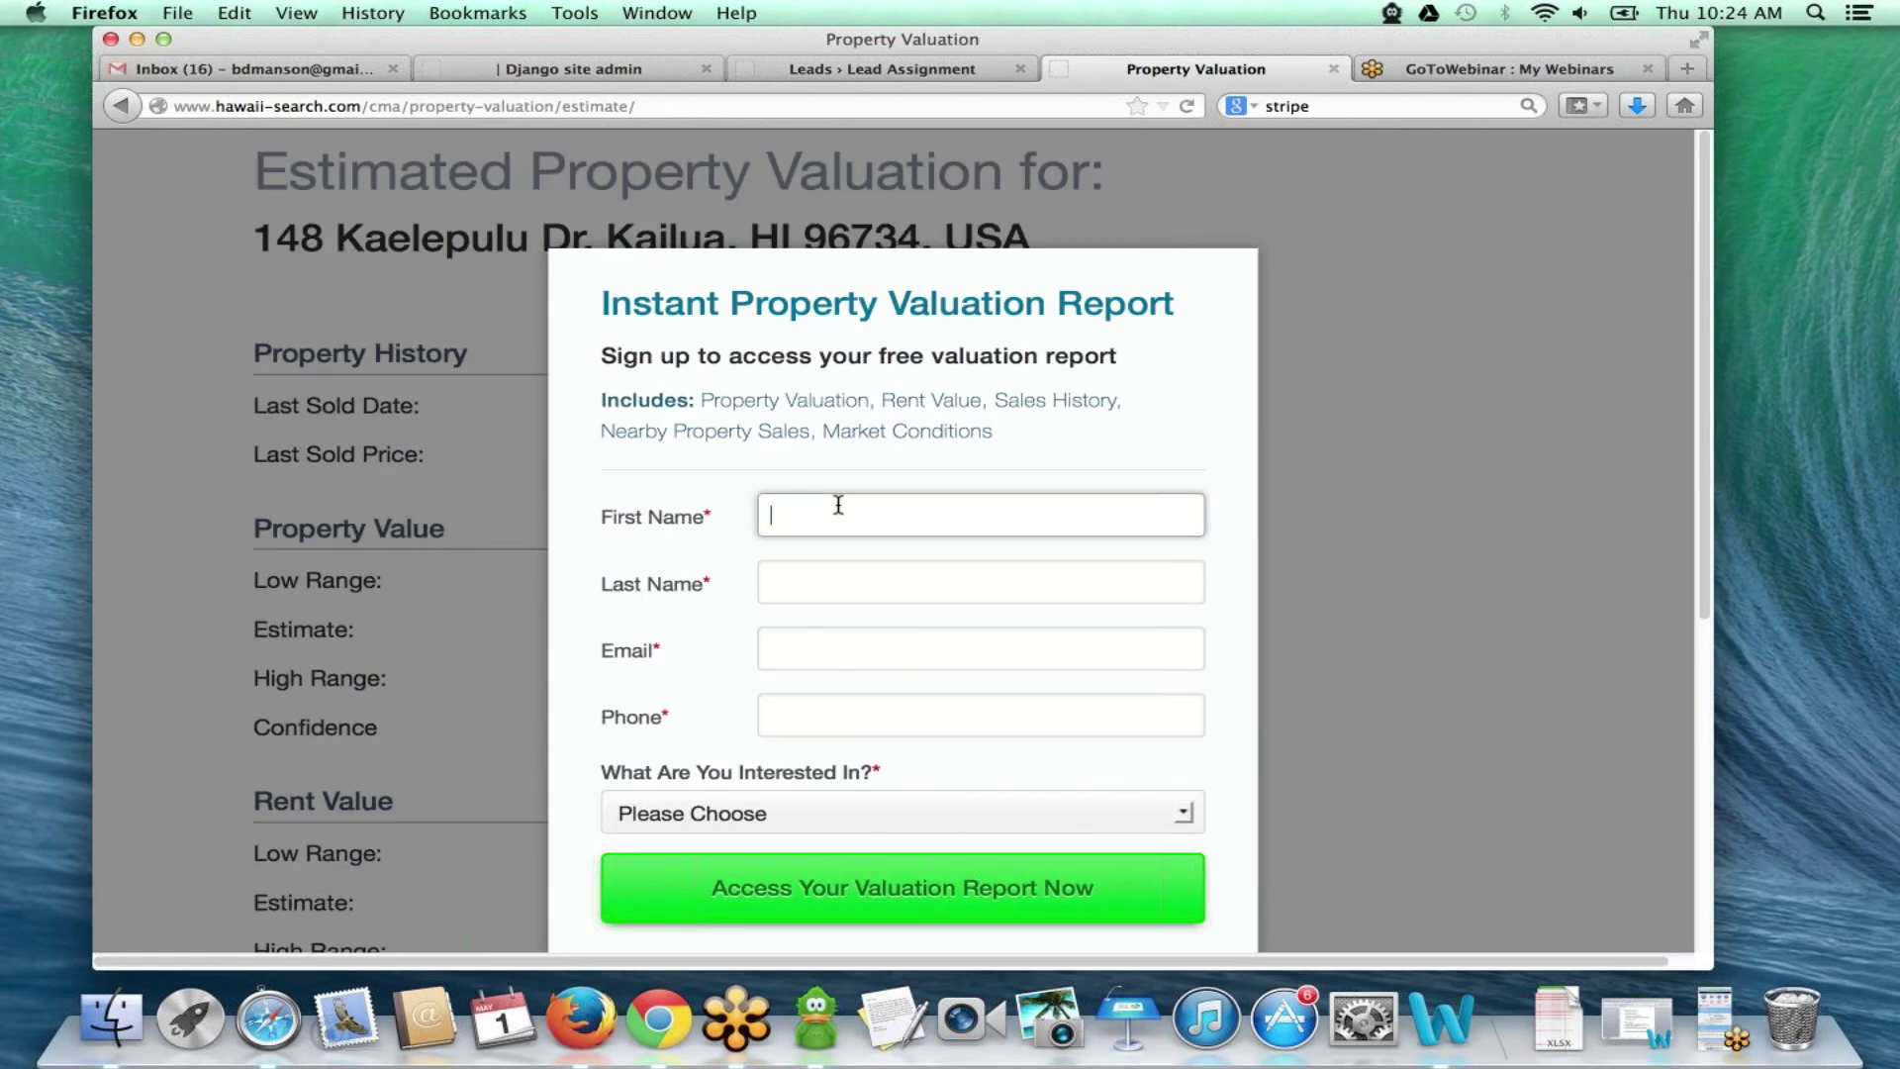
pyautogui.click(886, 582)
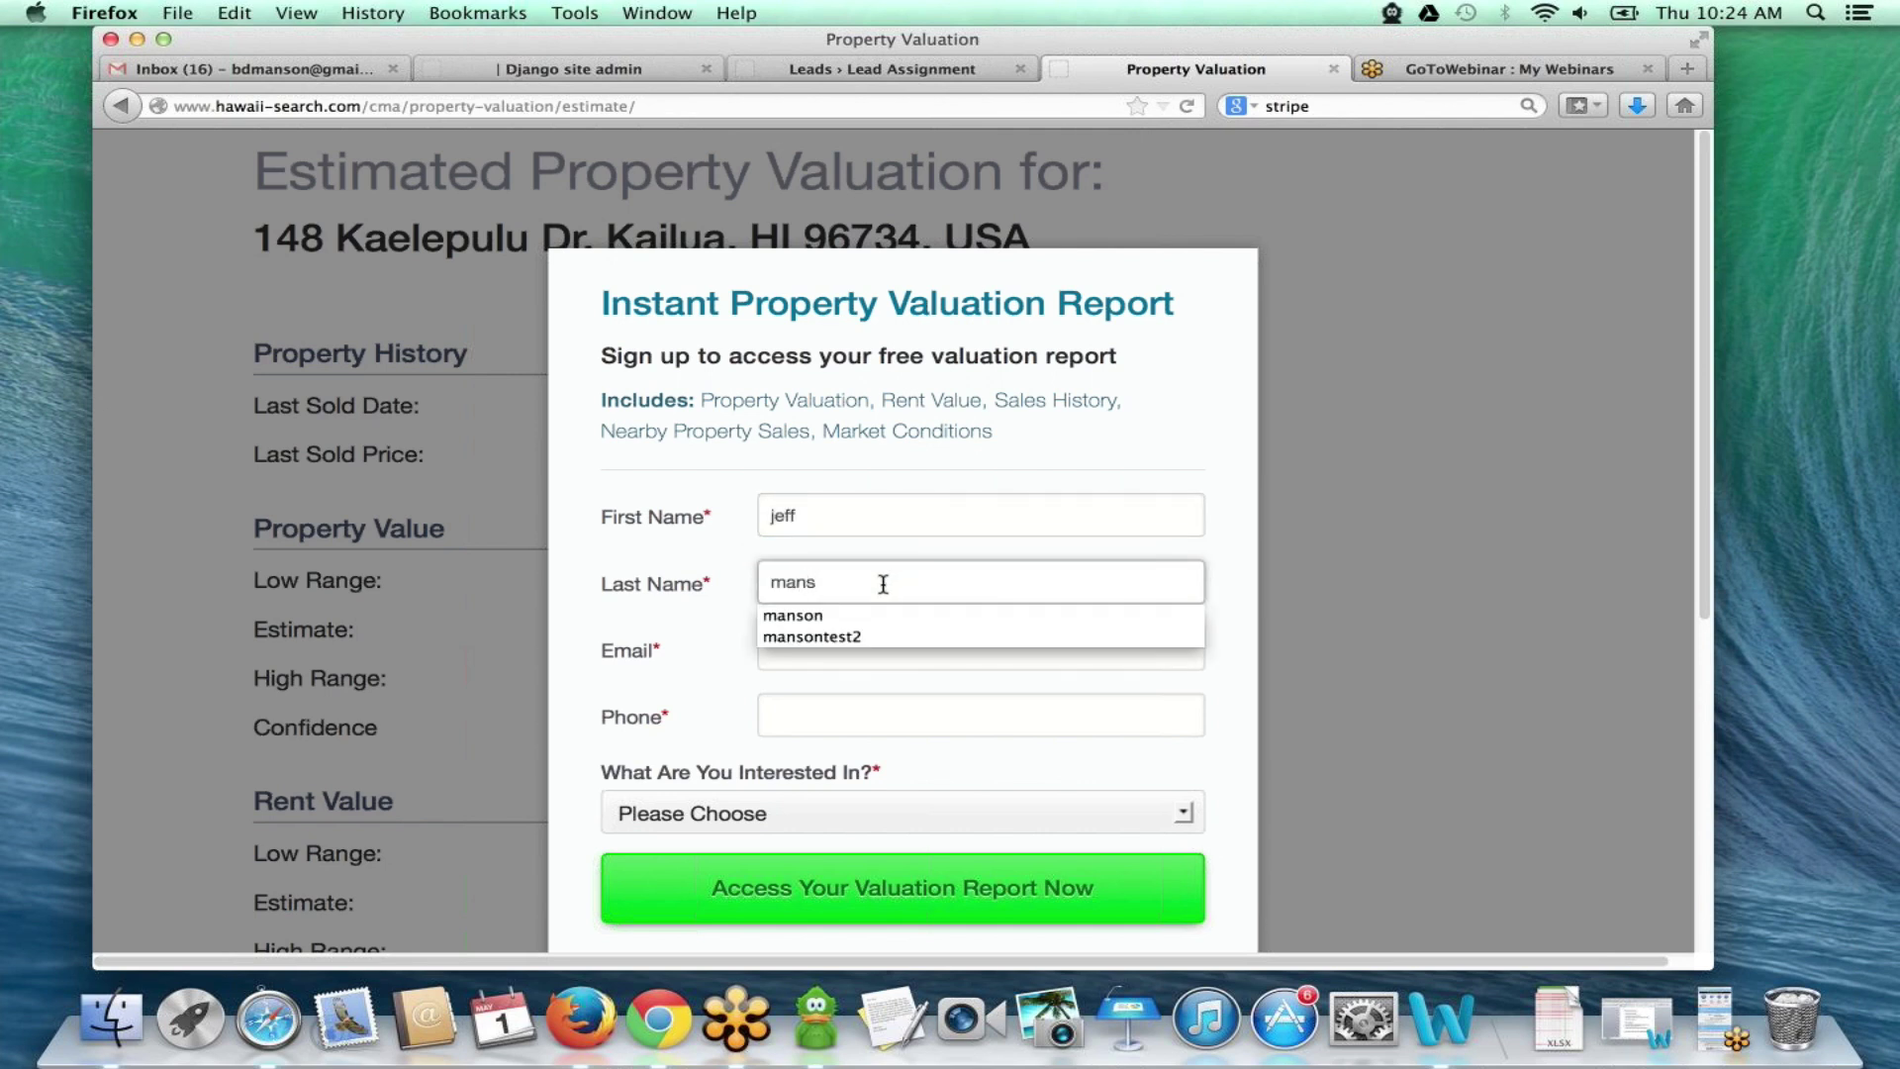
pyautogui.click(818, 638)
pyautogui.click(818, 648)
pyautogui.write('bd')
pyautogui.click(950, 723)
pyautogui.click(941, 648)
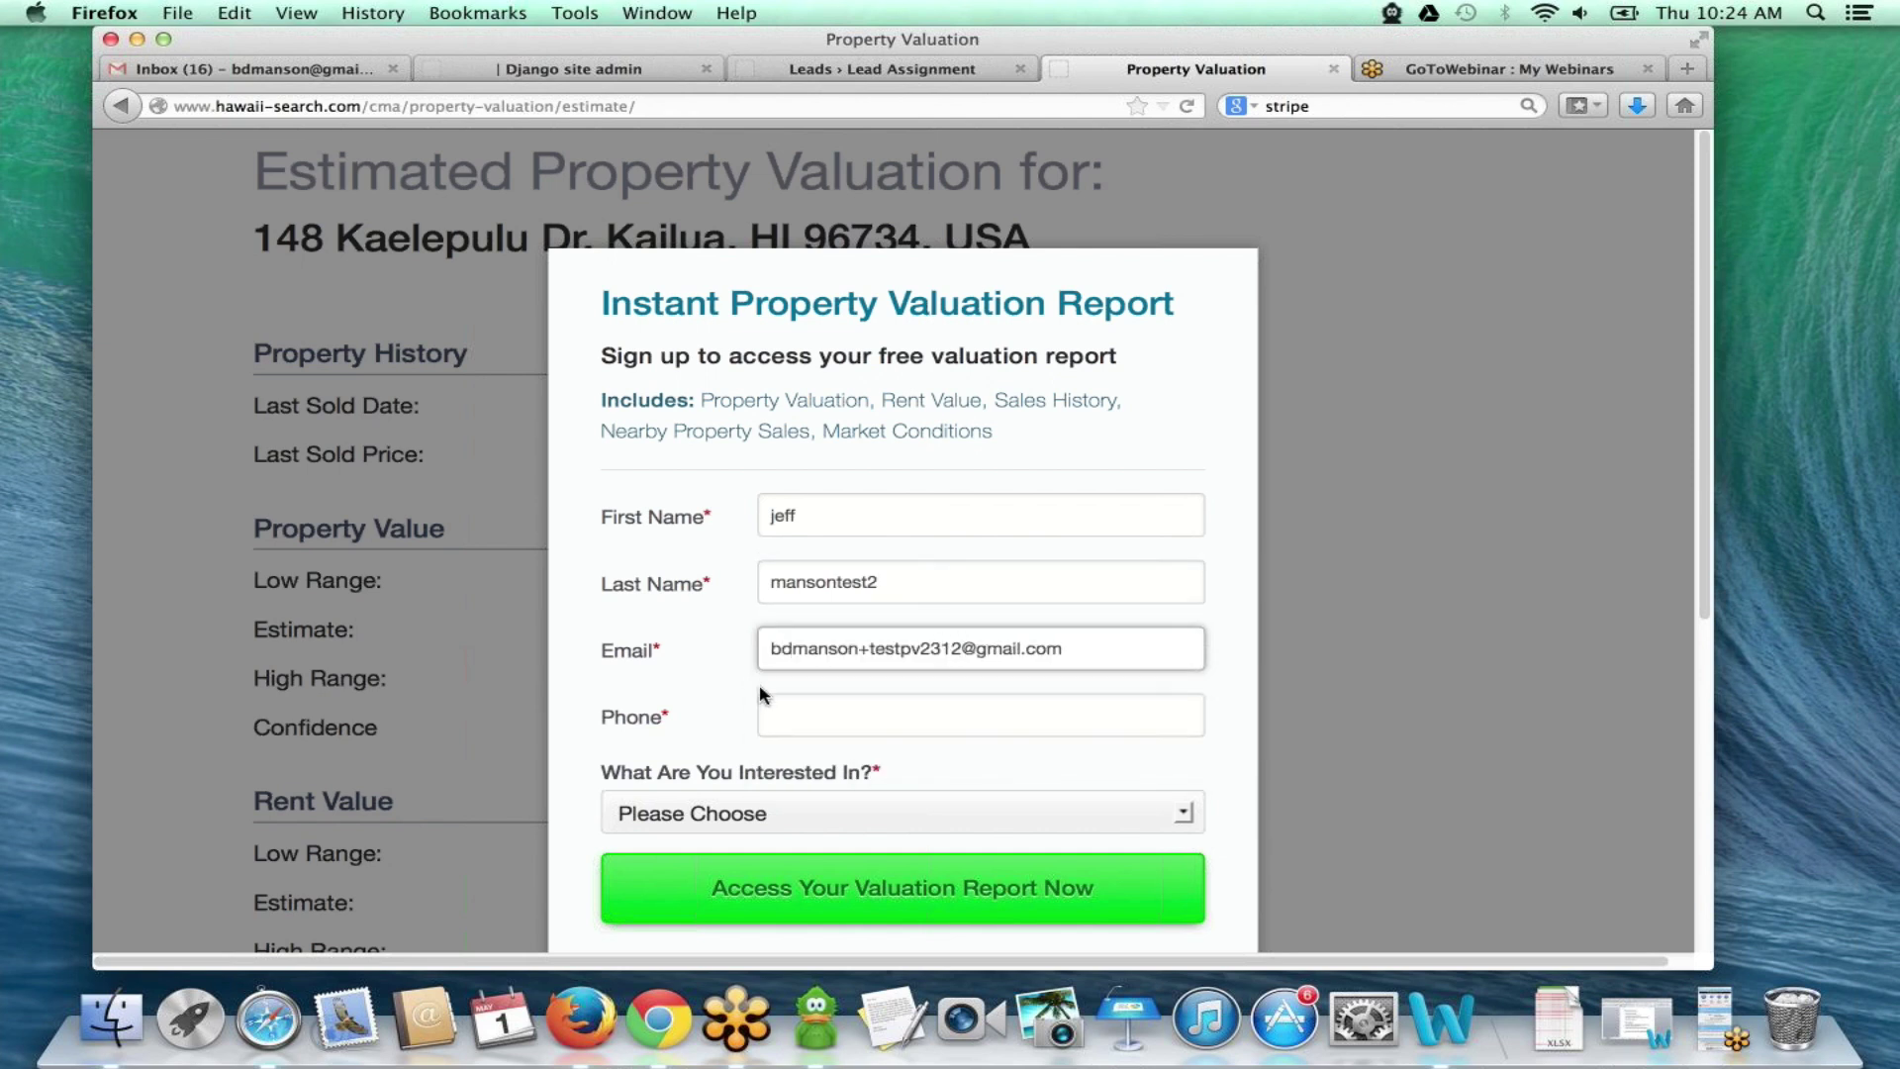
pyautogui.click(785, 703)
pyautogui.write('123-123-1234')
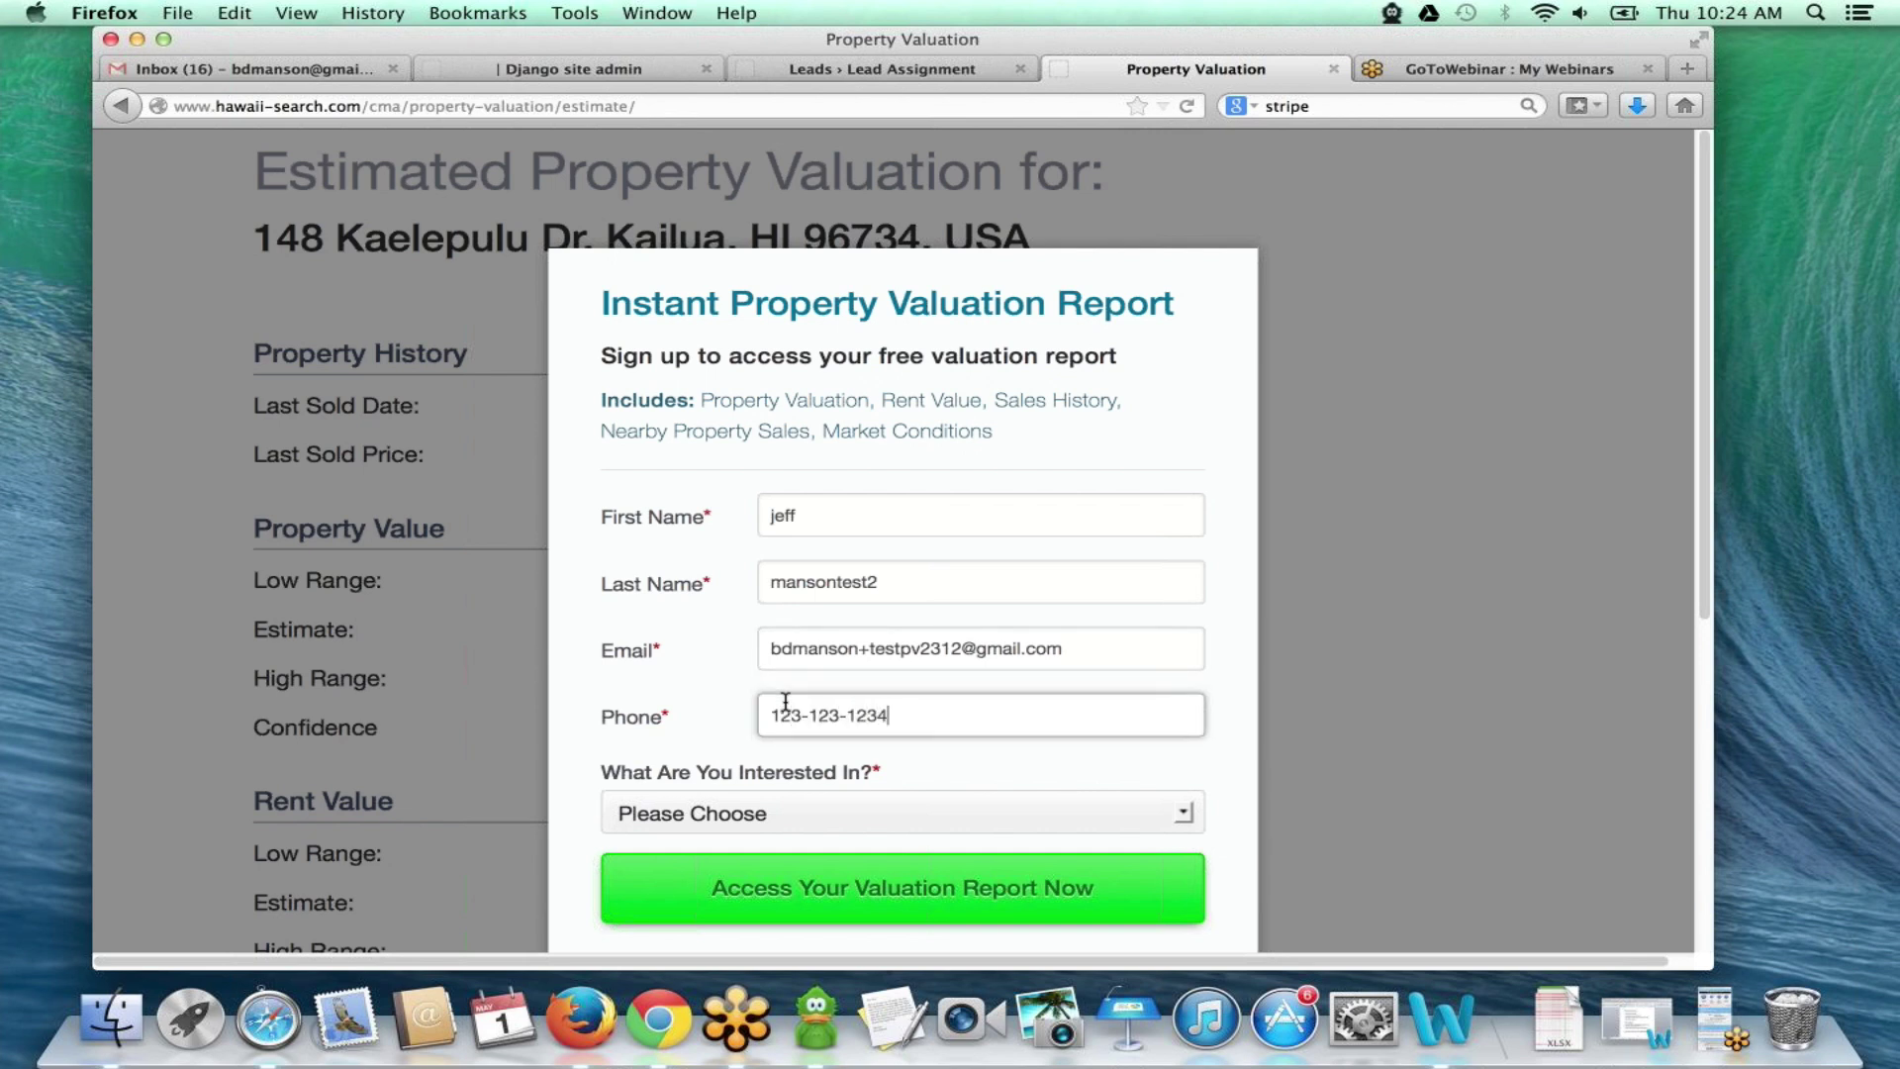
# - Choose 'I Want An Awesome Realtor' and submit to access the valuation report
pyautogui.click(757, 807)
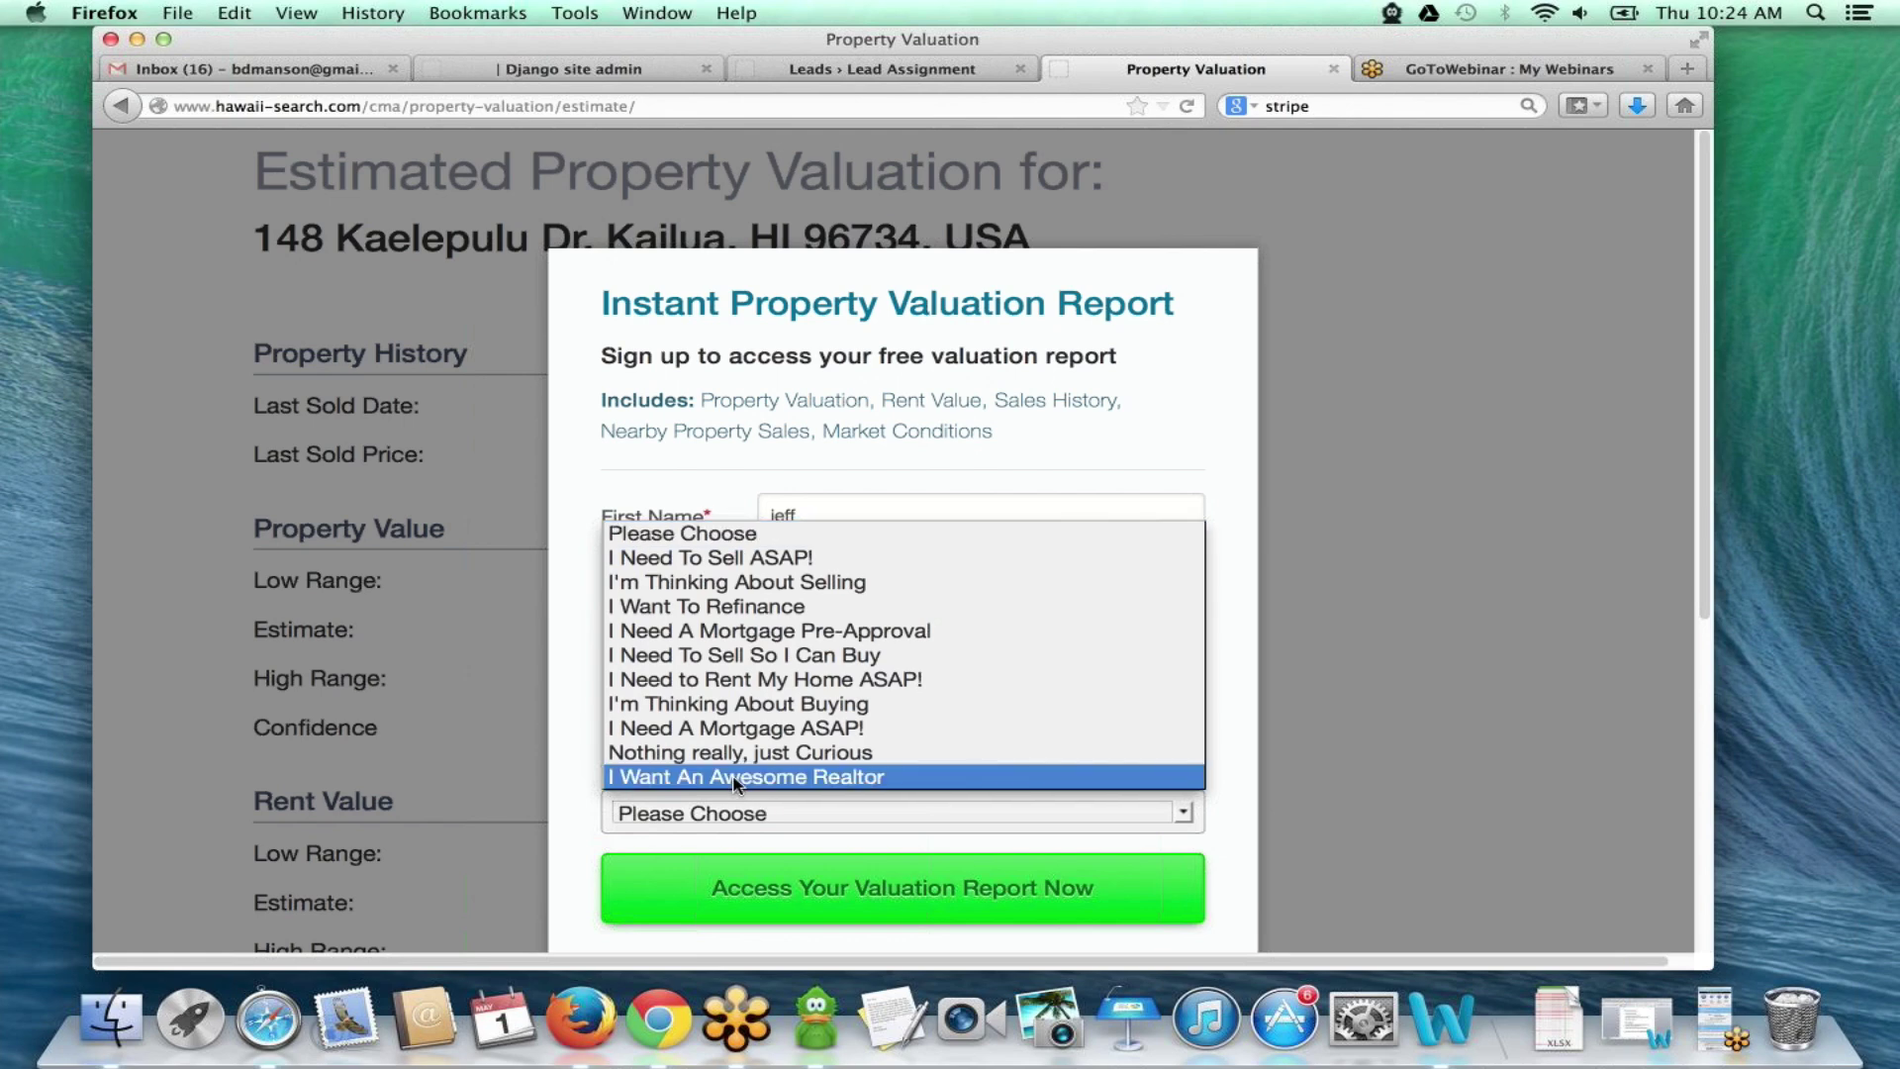
pyautogui.click(733, 777)
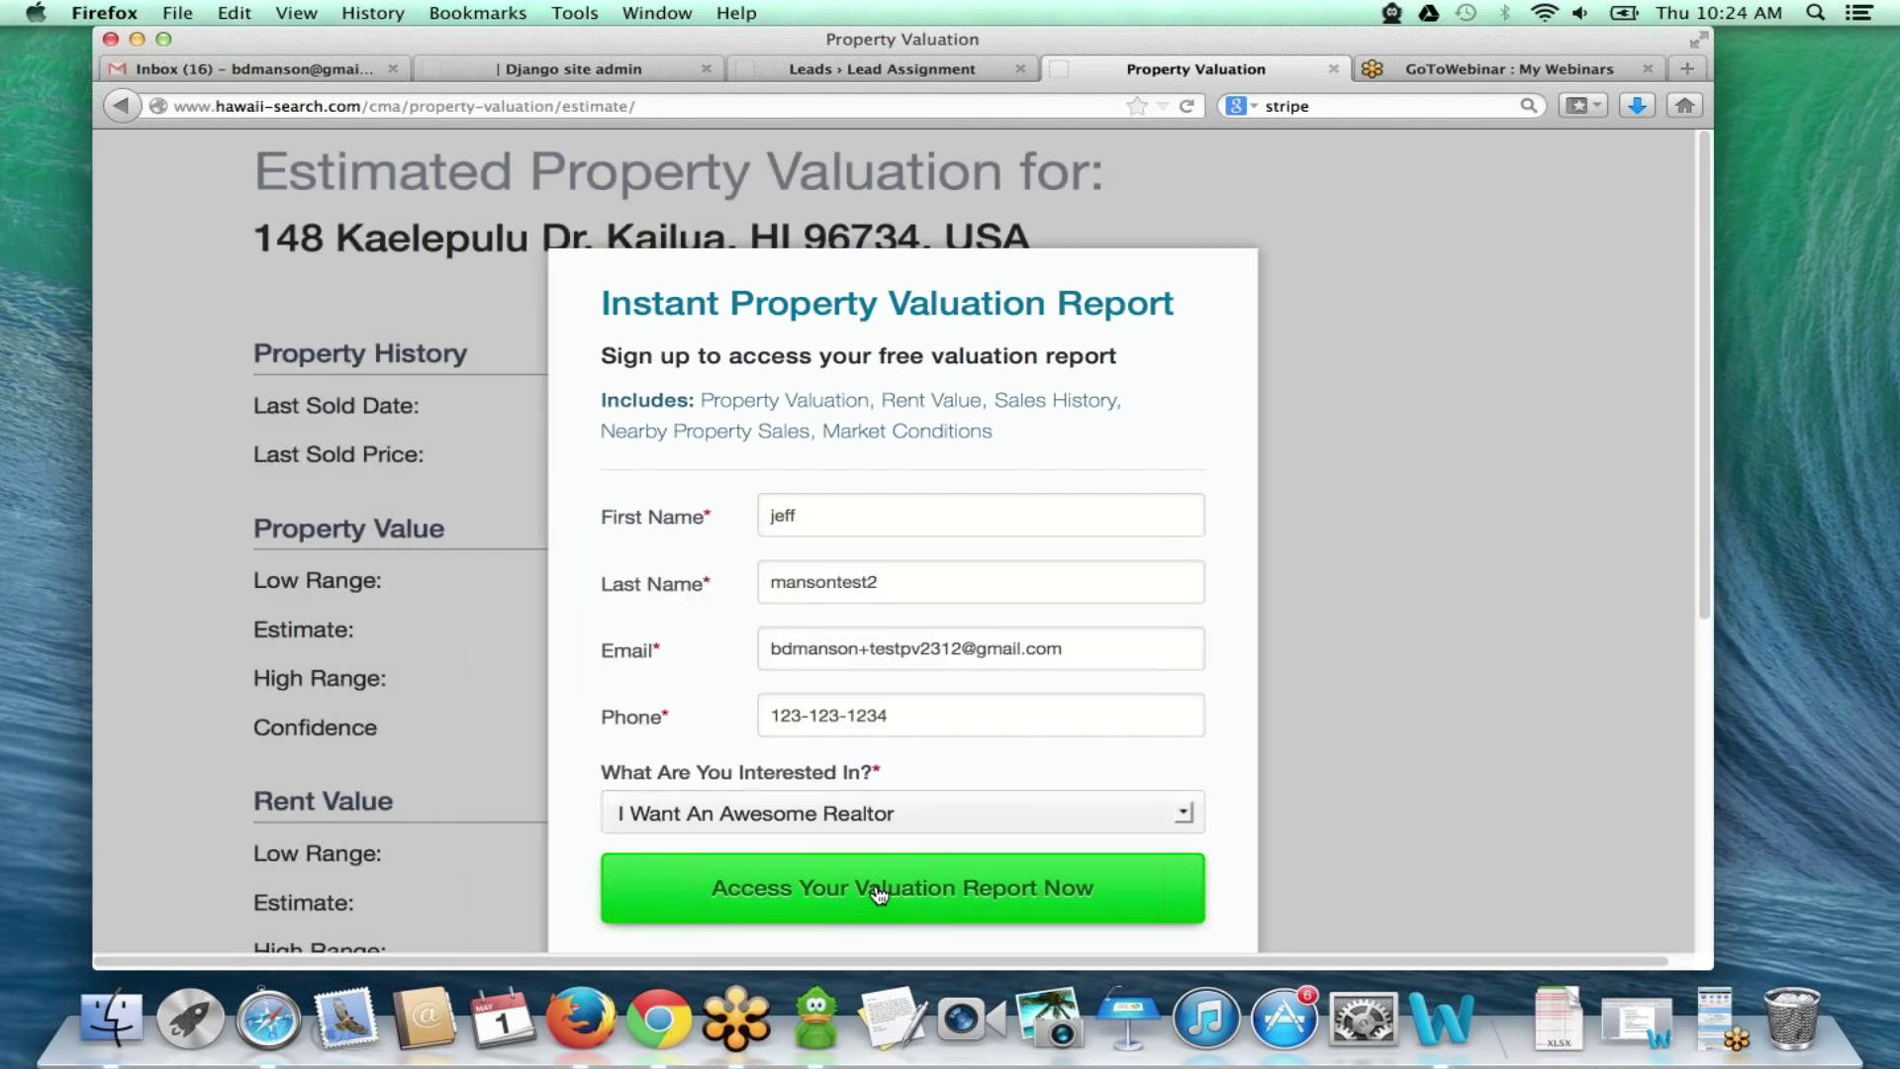
pyautogui.click(879, 893)
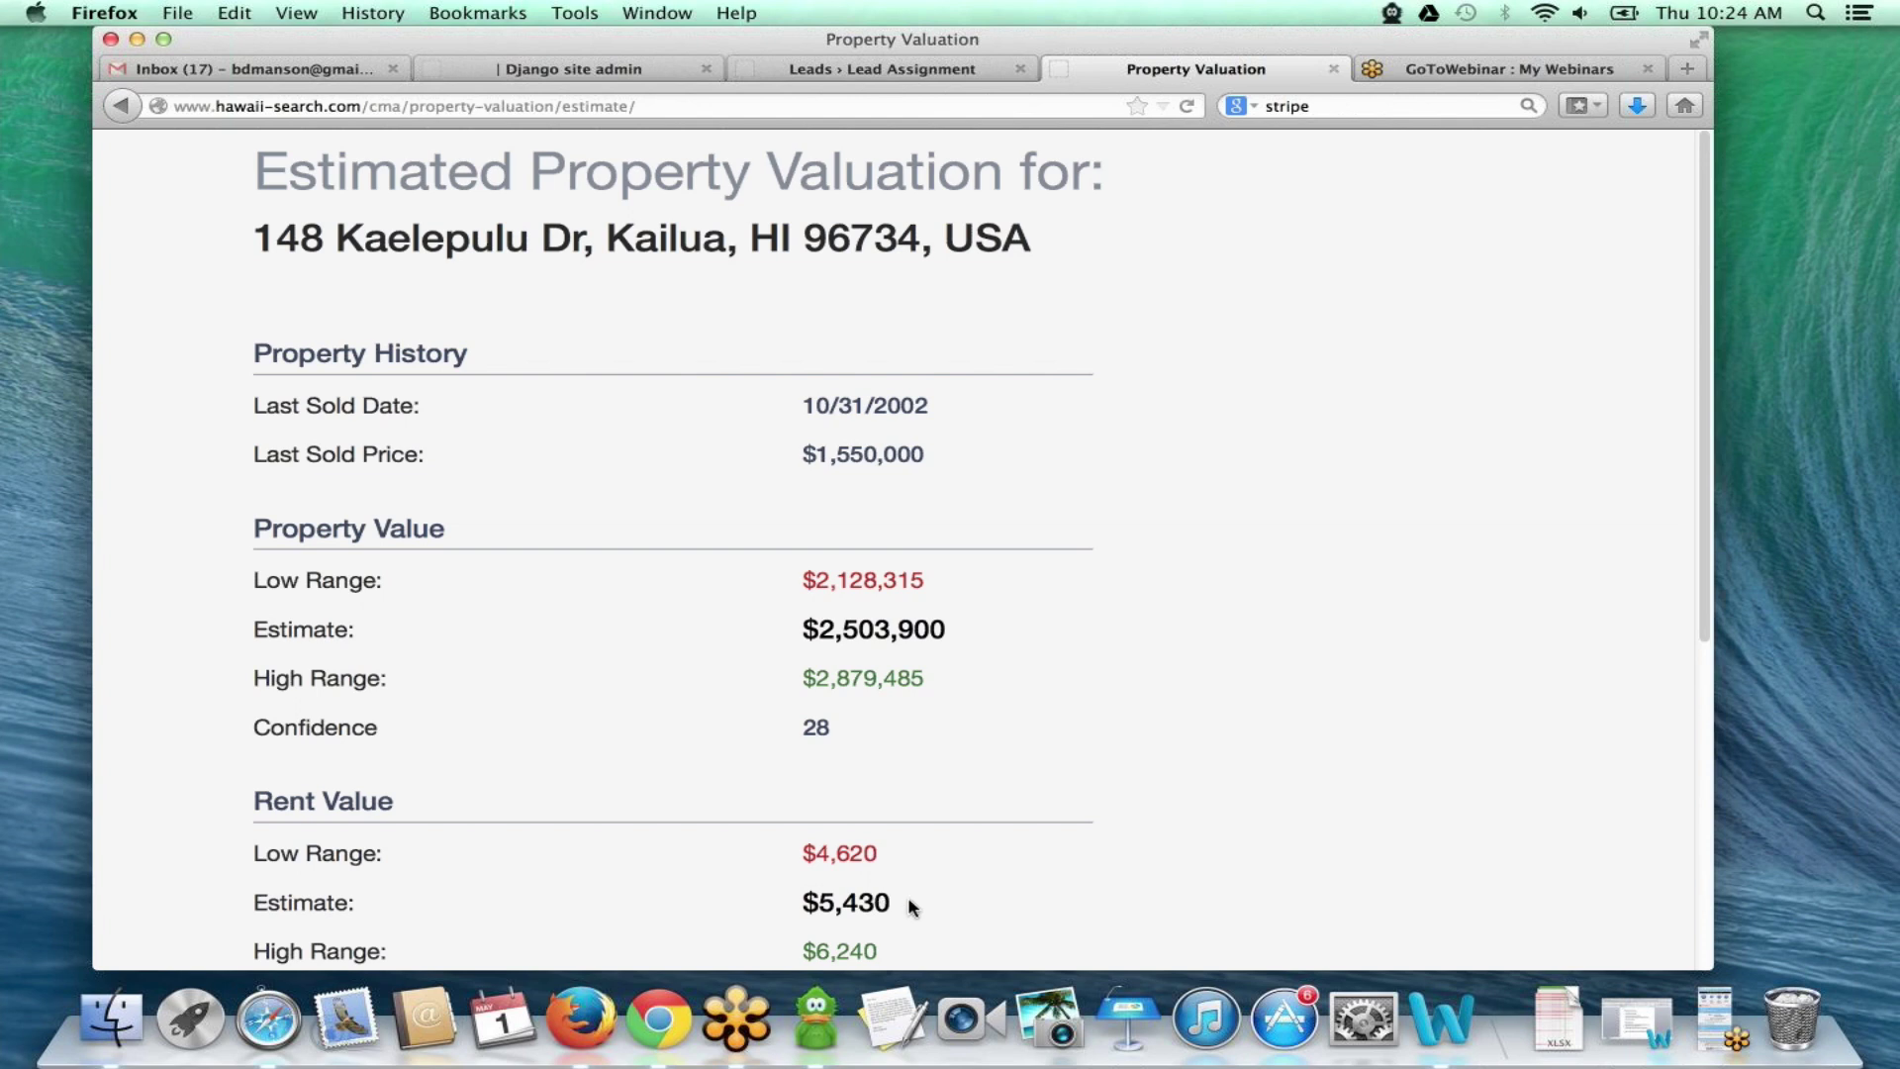
pyautogui.scroll(-4, 1034, 660)
pyautogui.scroll(-5, 1035, 660)
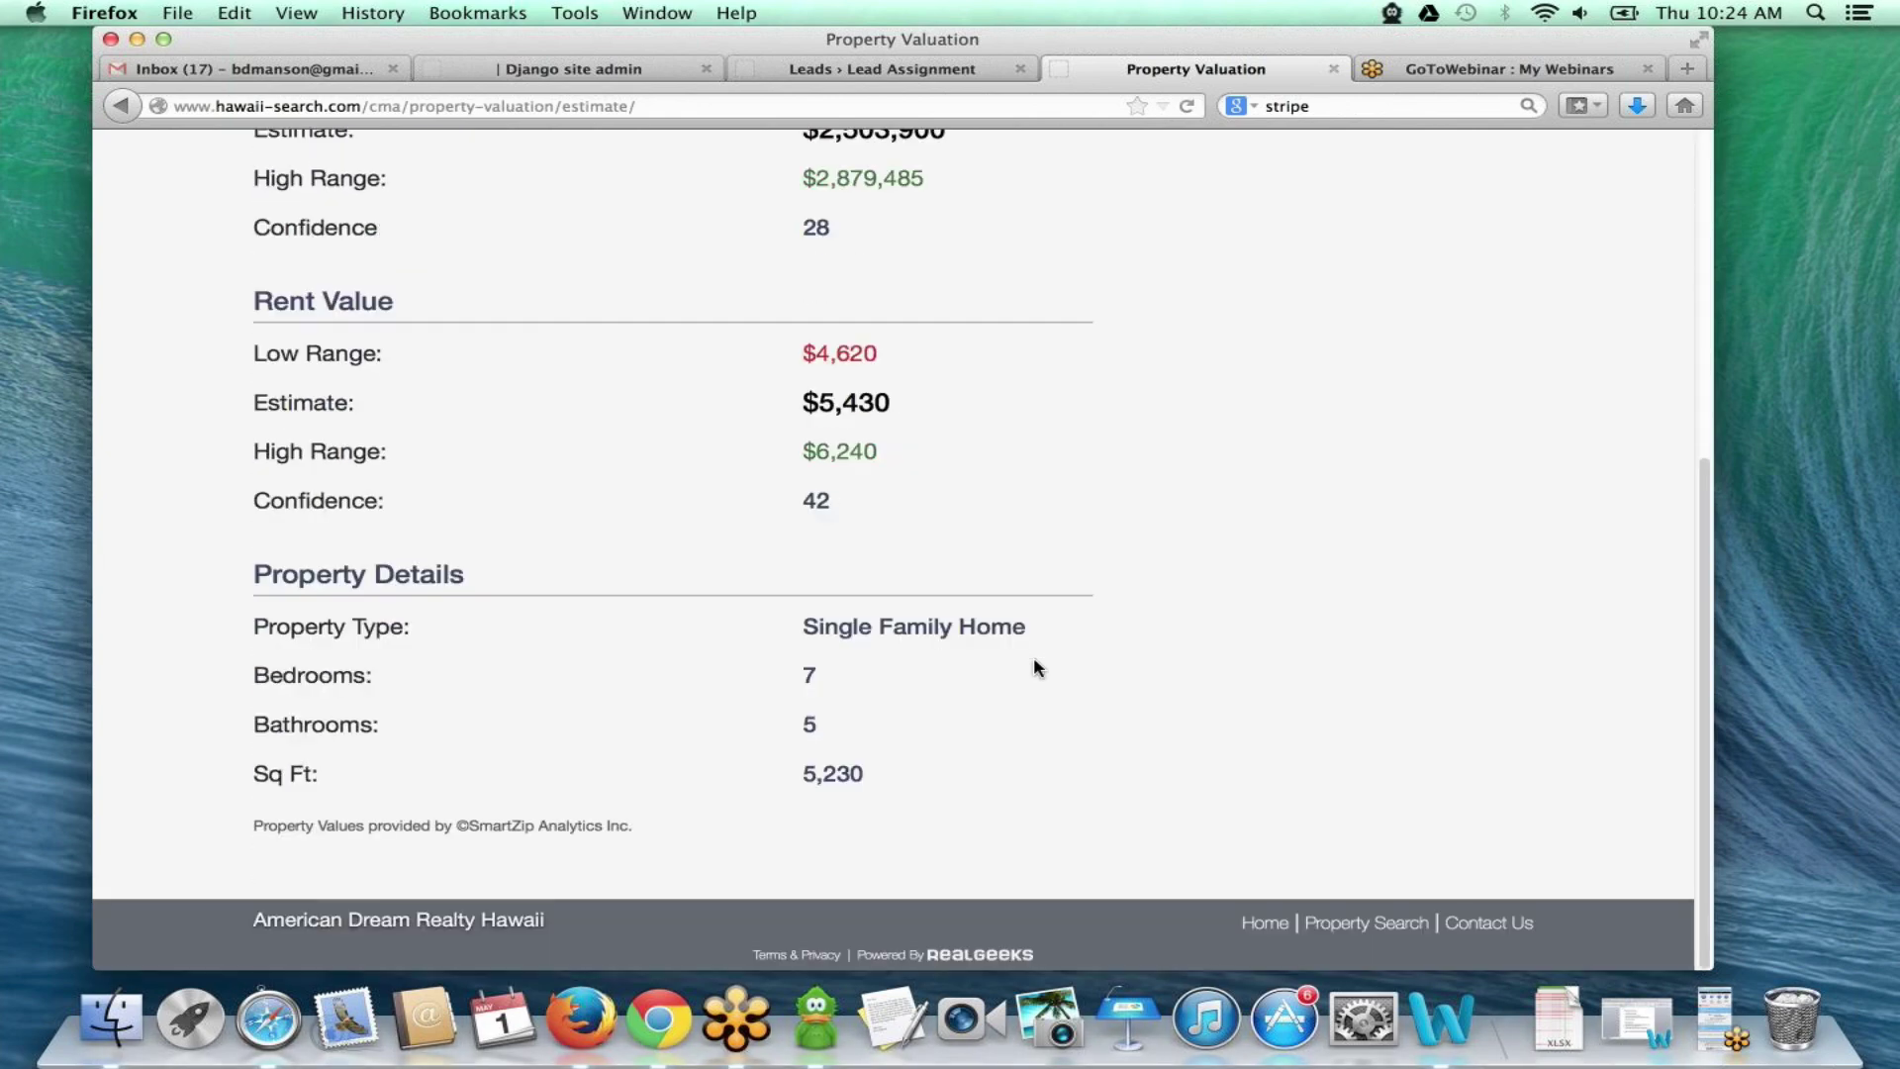
pyautogui.scroll(9, 1034, 661)
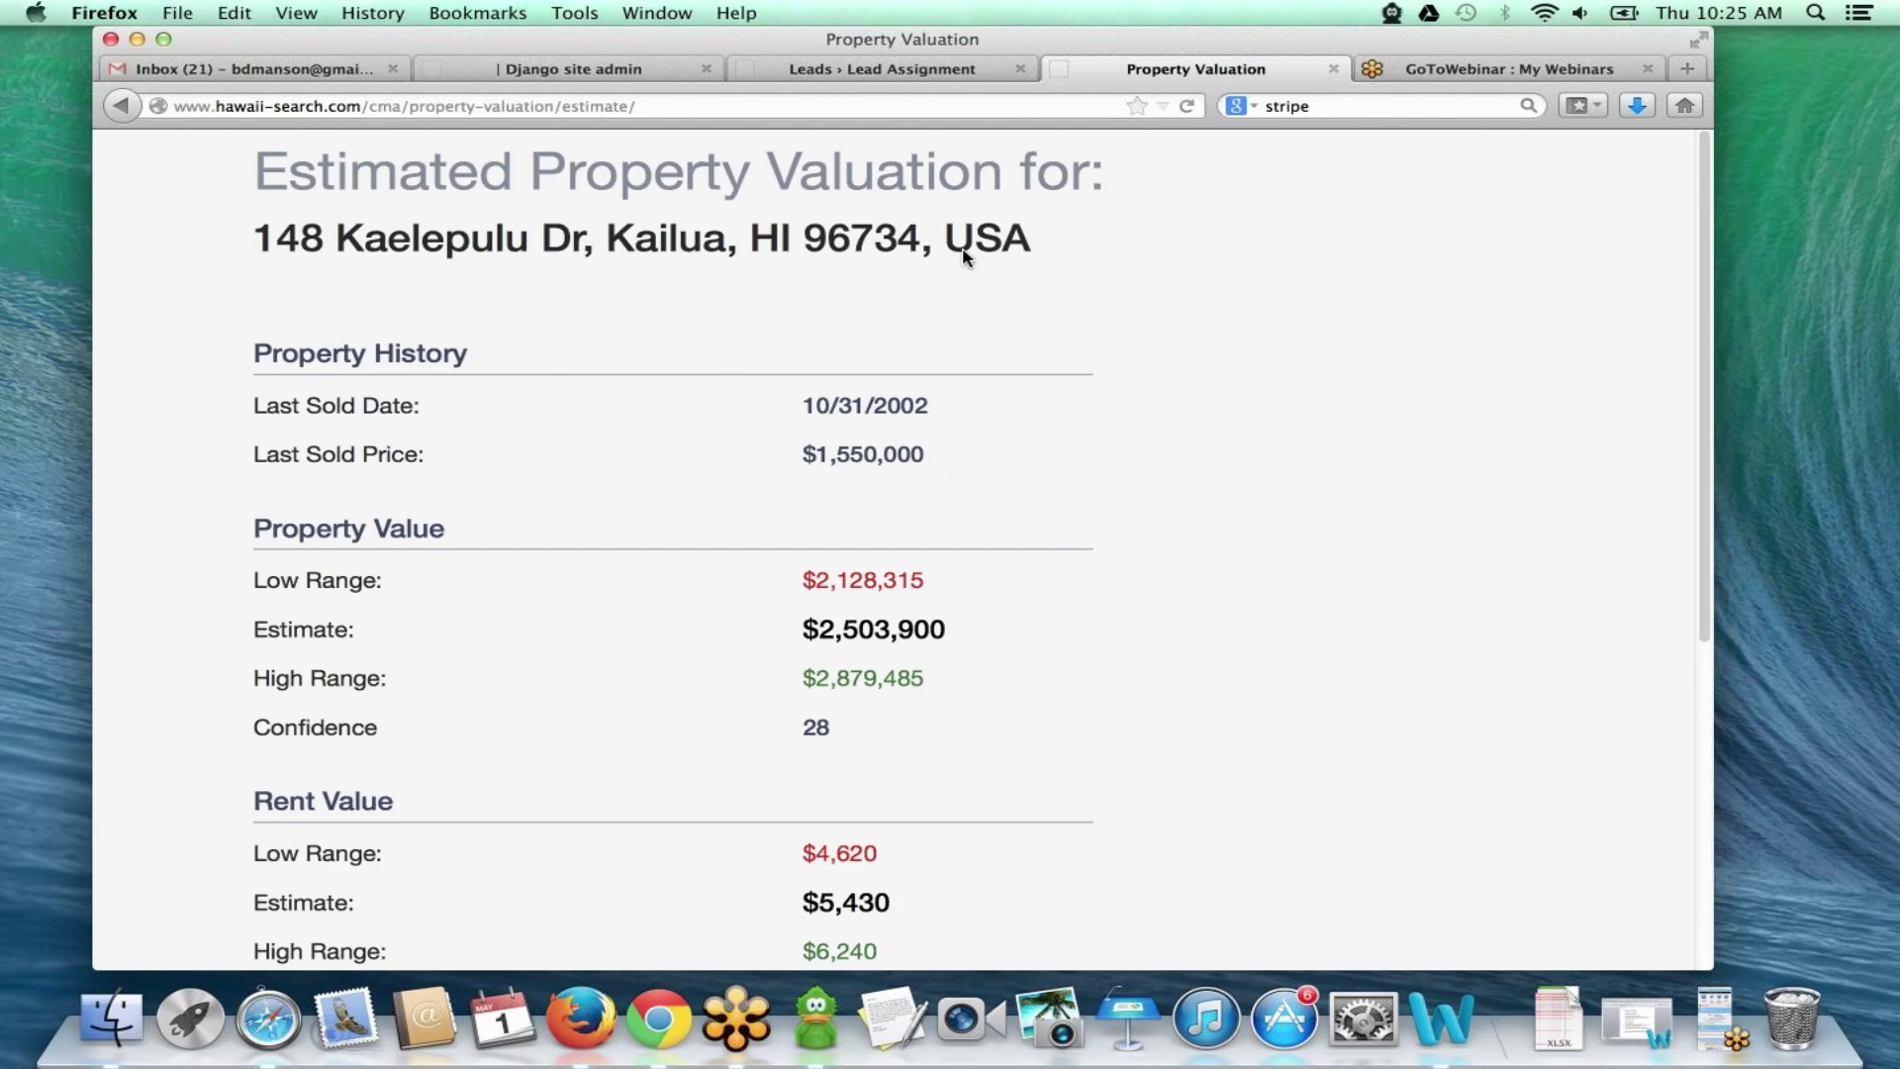
pyautogui.scroll(-1, 911, 296)
pyautogui.scroll(1, 910, 295)
# - Return to the site's home page and sign the test lead out
pyautogui.click(121, 106)
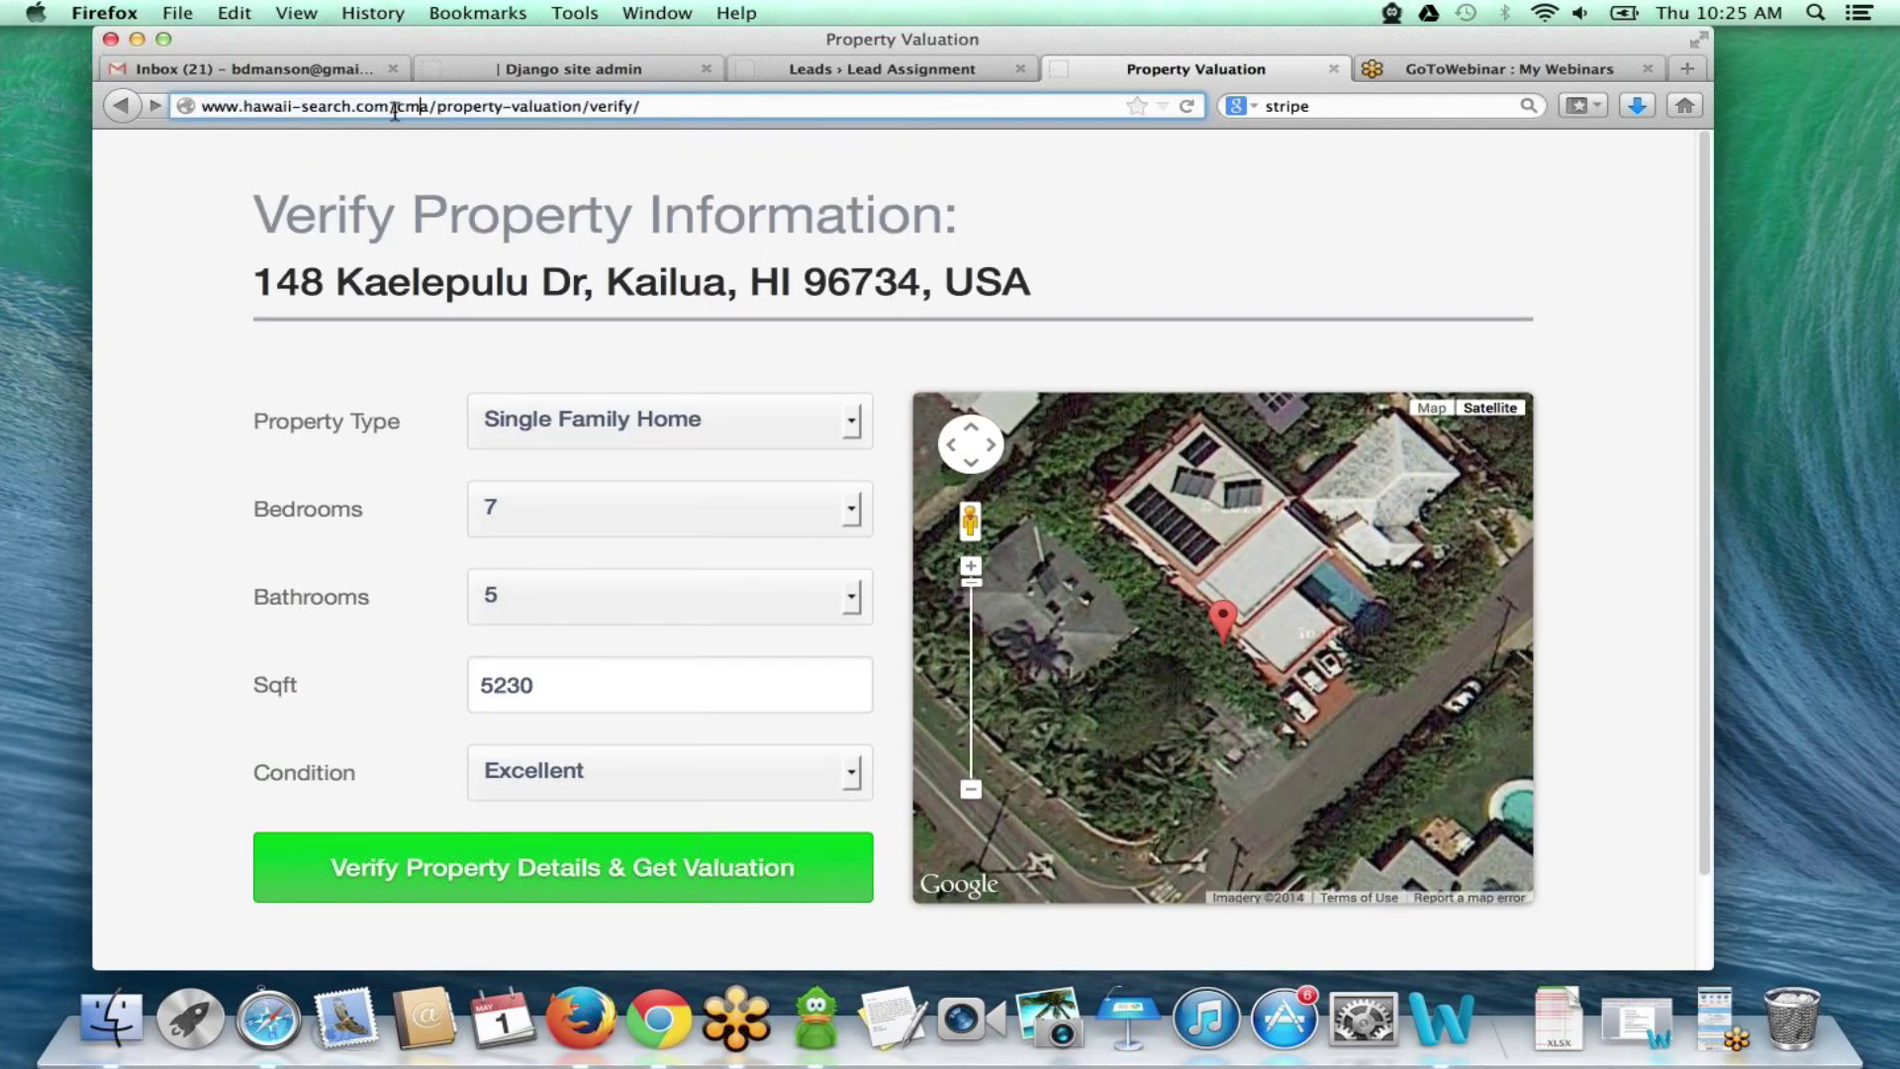
pyautogui.moveTo(396, 105); pyautogui.dragTo(1080, 99)
pyautogui.press('BackSpace')
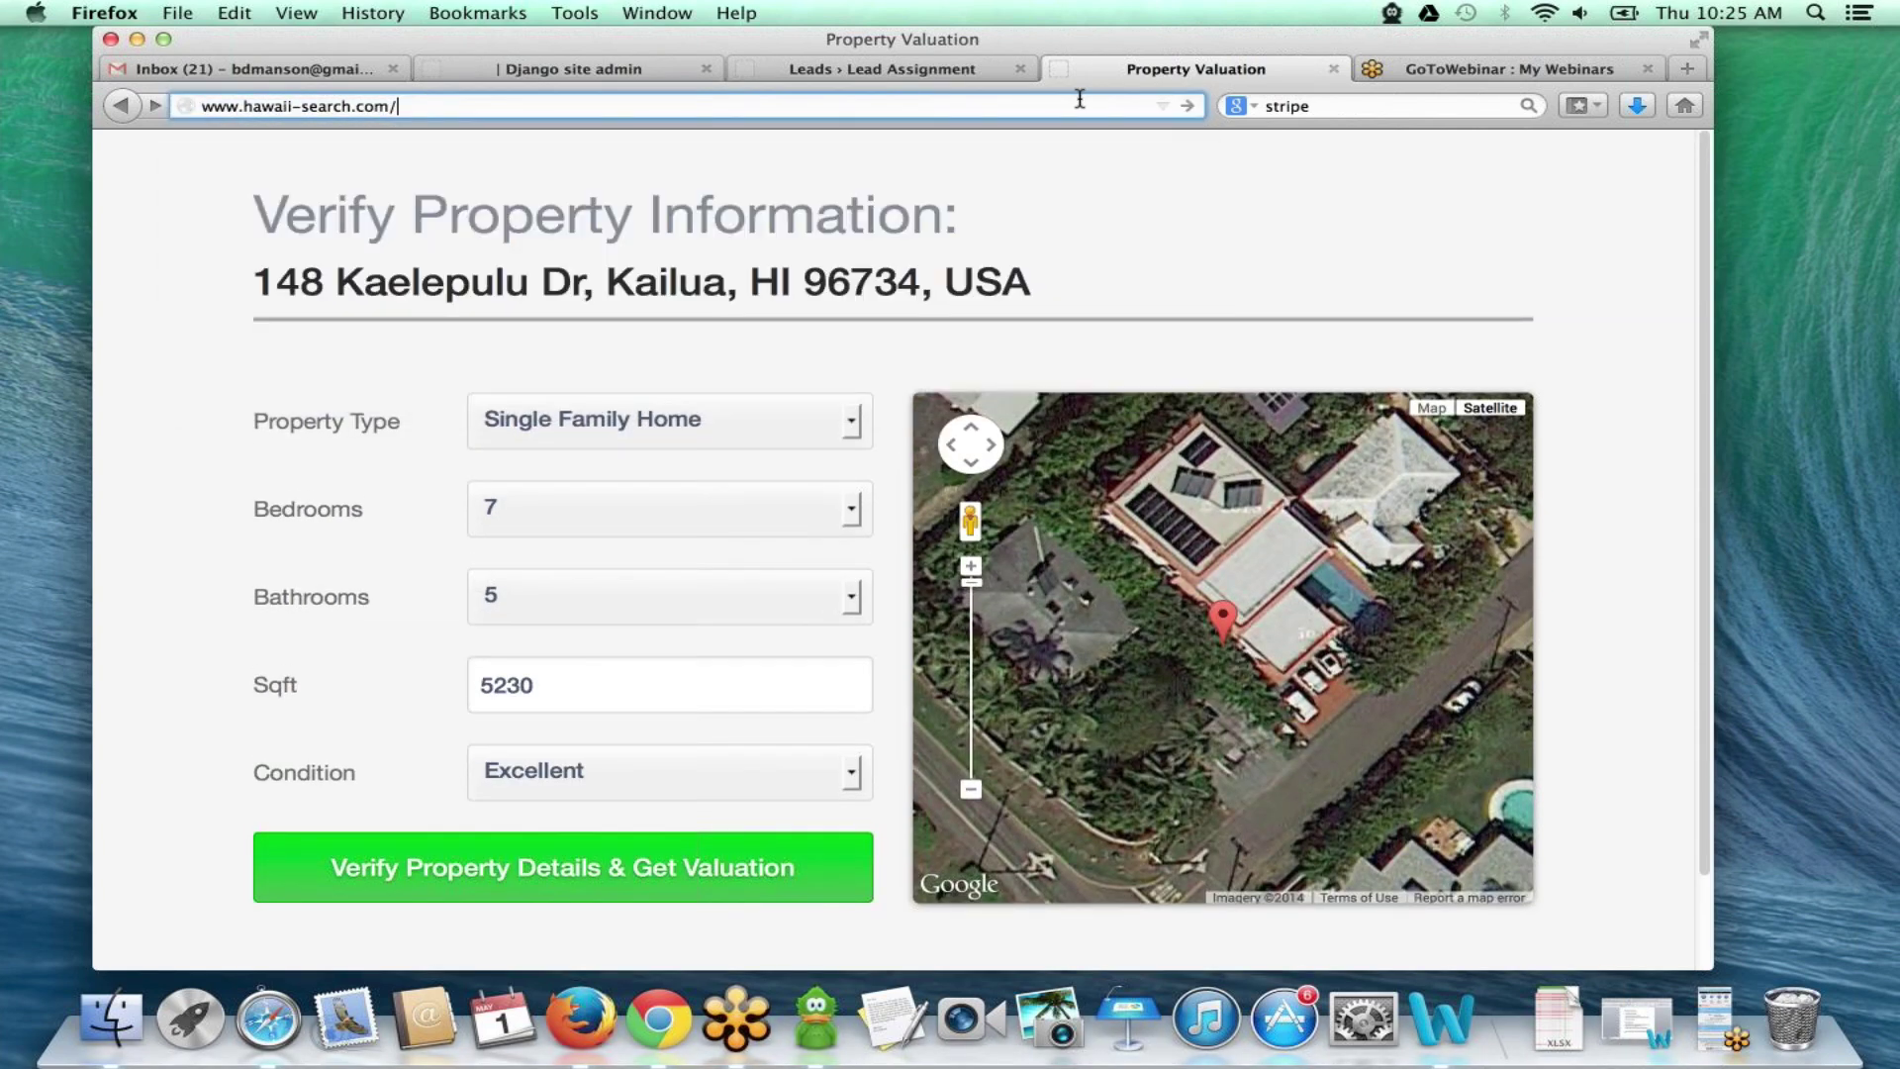
pyautogui.press('Return')
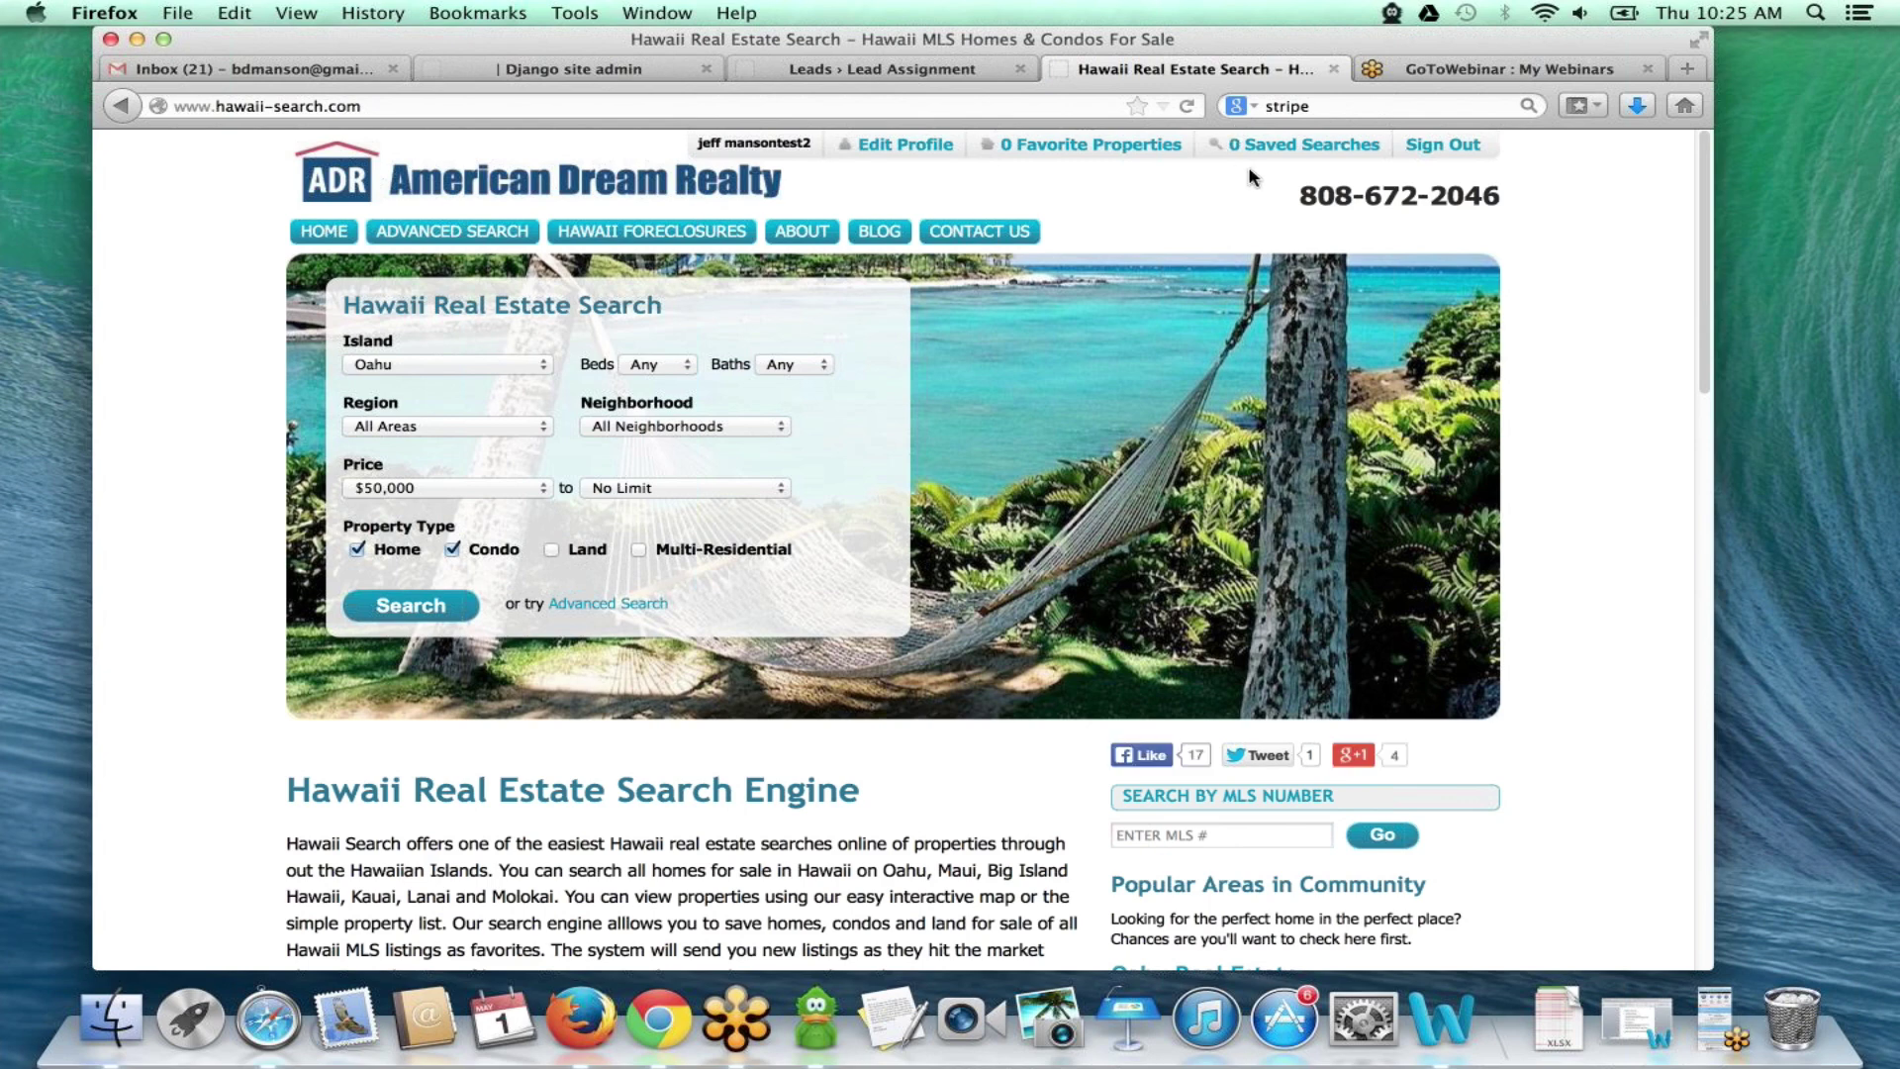
pyautogui.click(1447, 148)
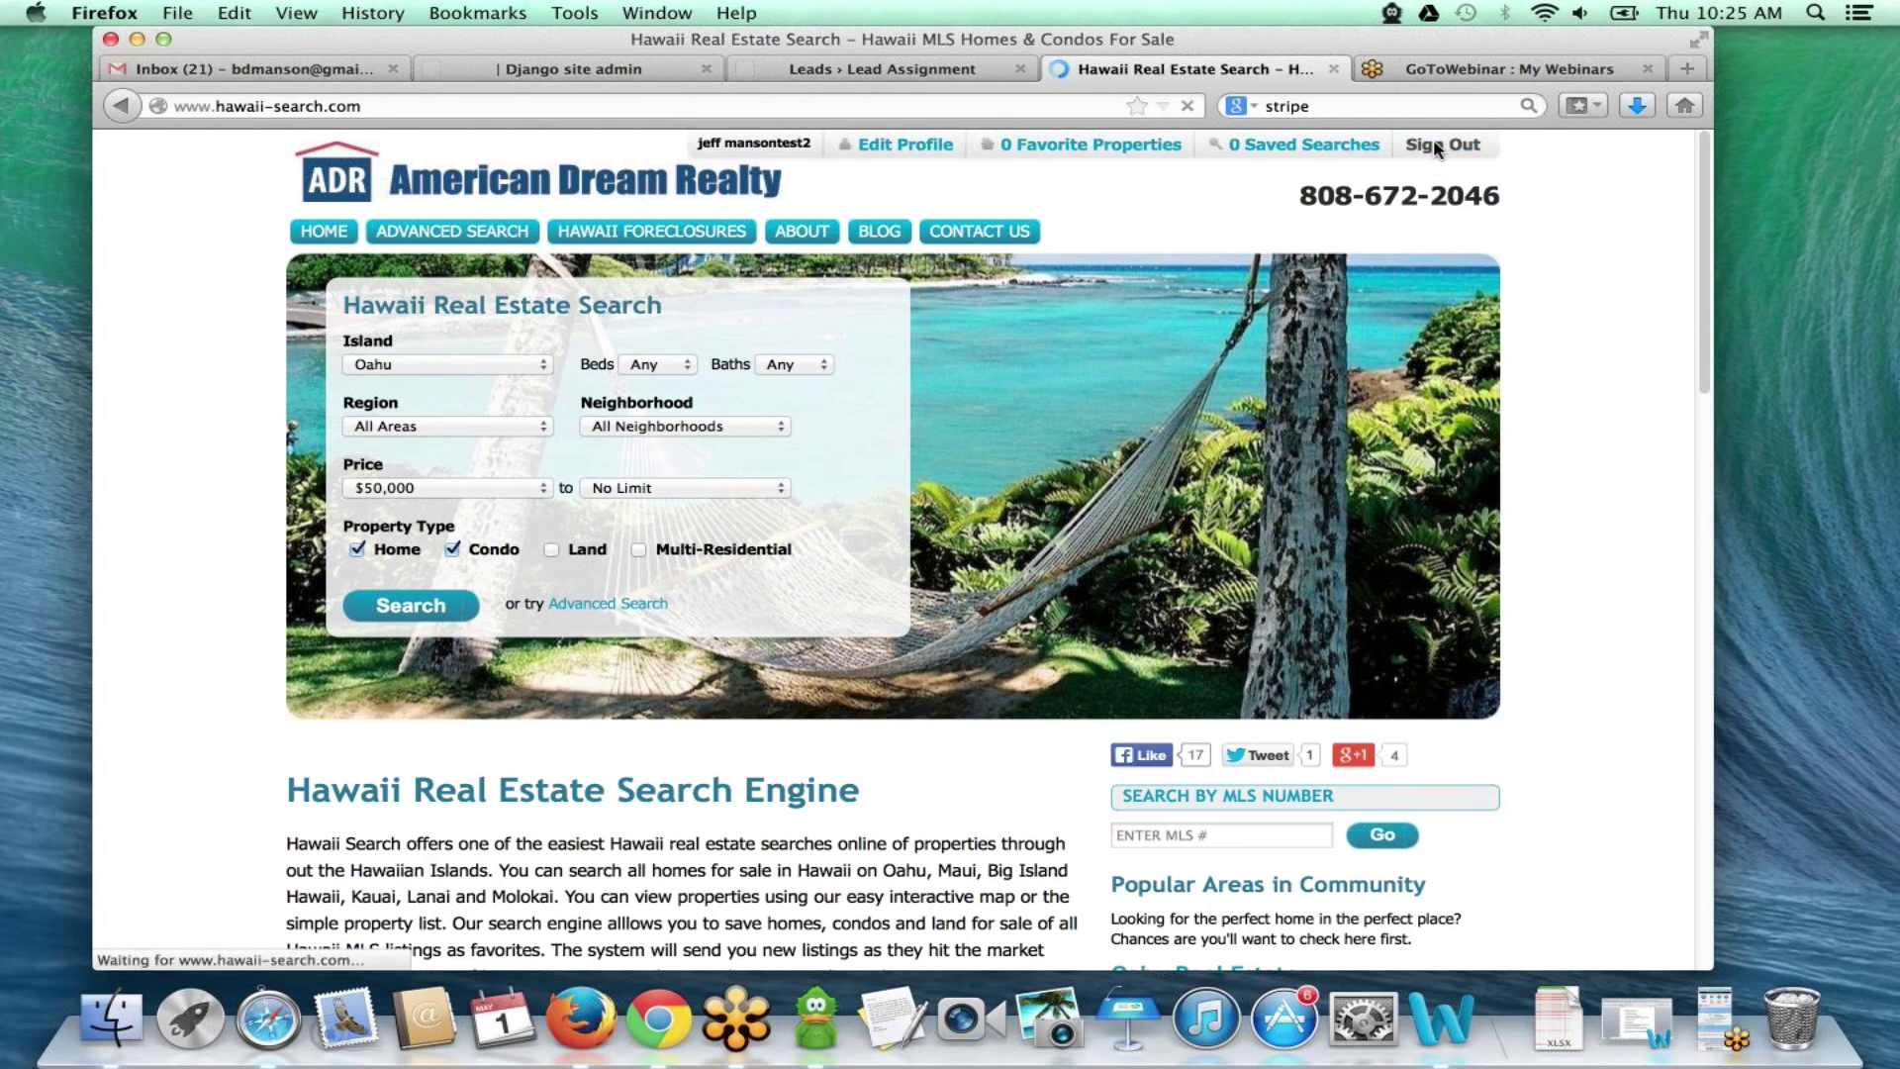
pyautogui.click(431, 107)
pyautogui.click(444, 107)
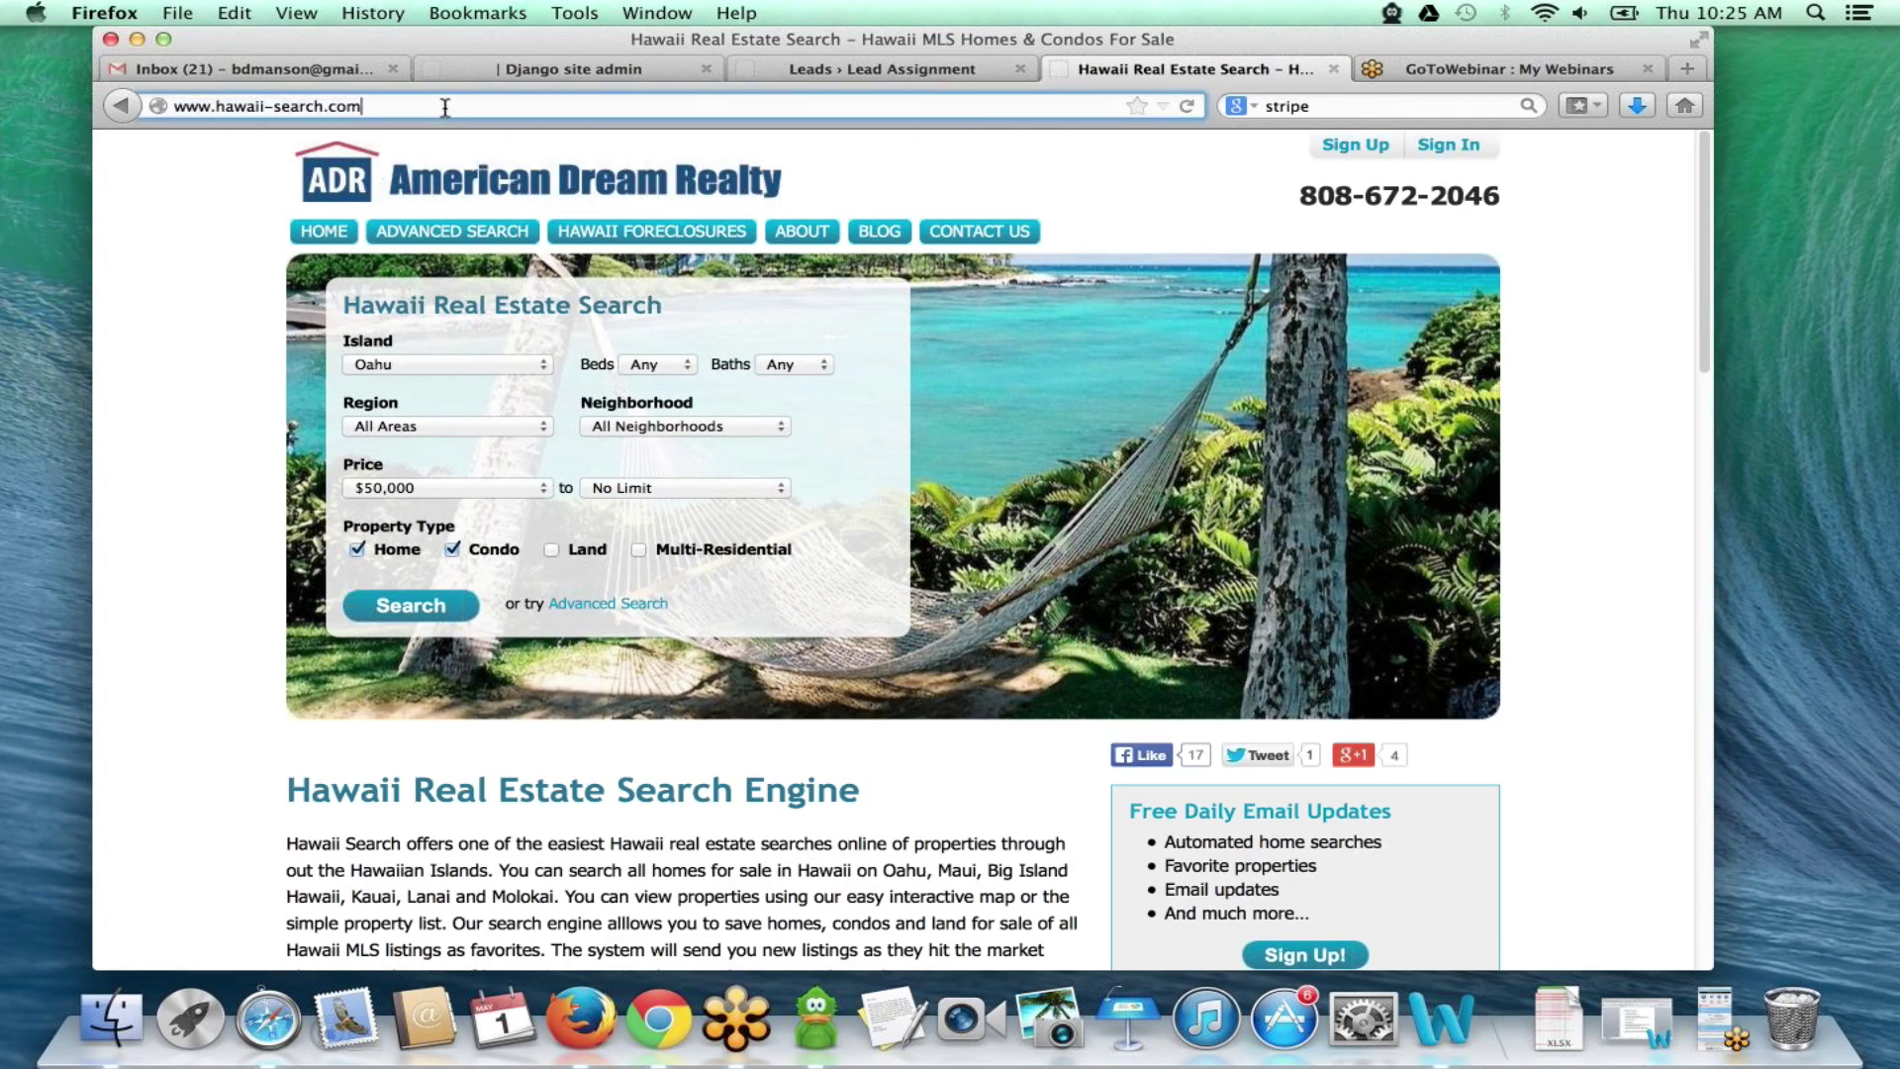
pyautogui.write('/cma/')
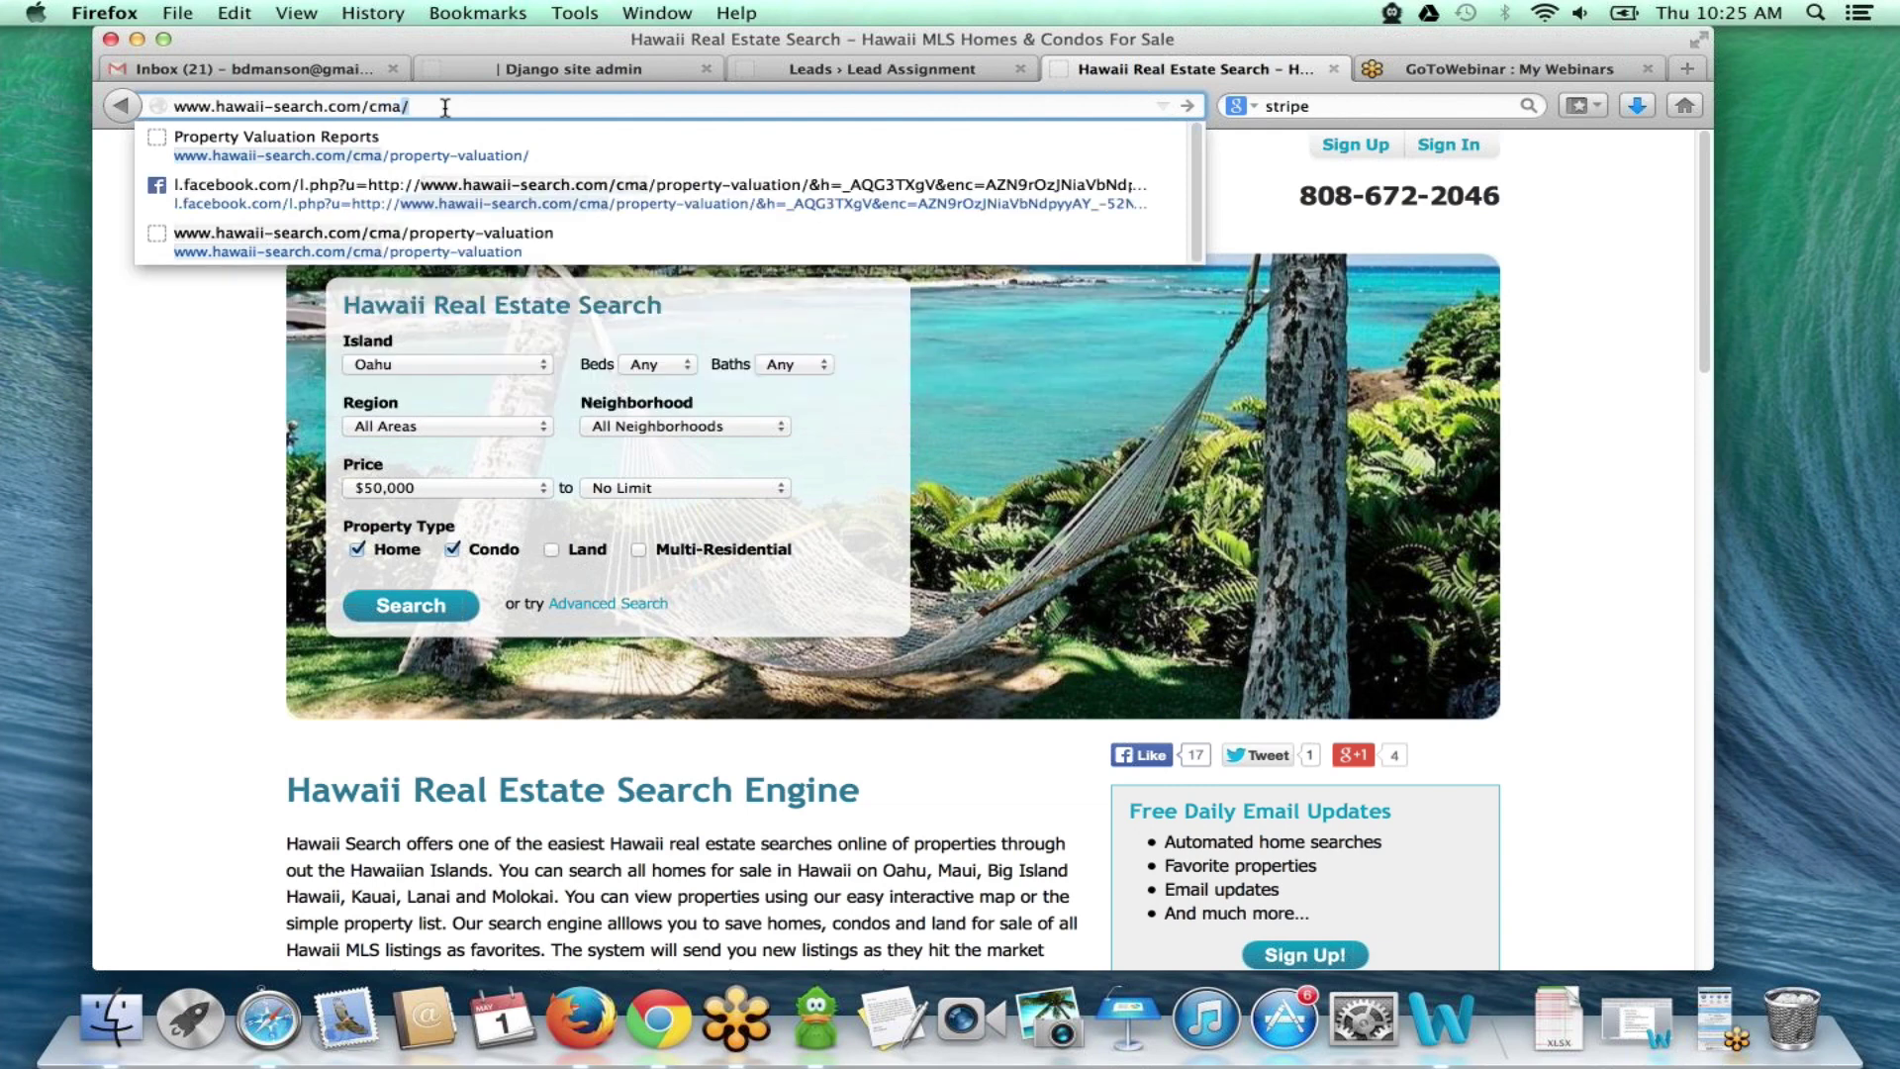
pyautogui.click(515, 137)
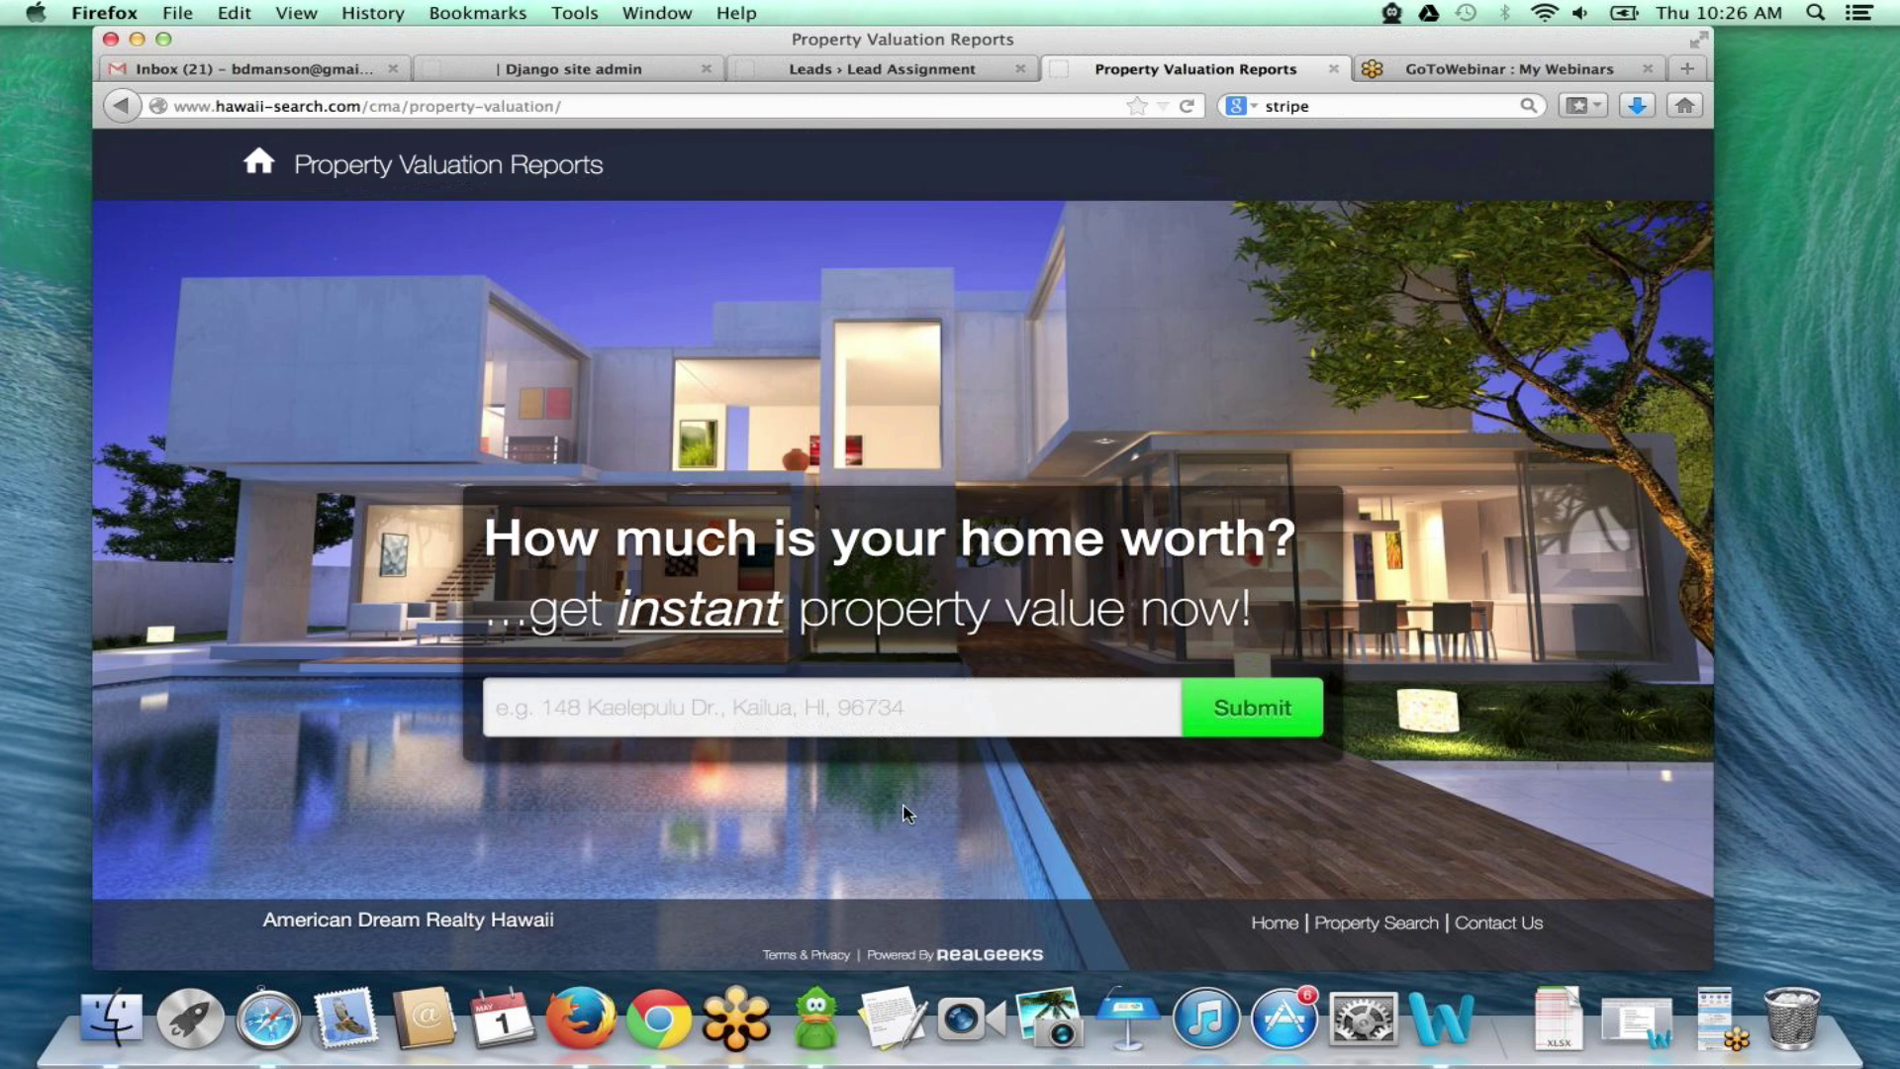
pyautogui.click(844, 704)
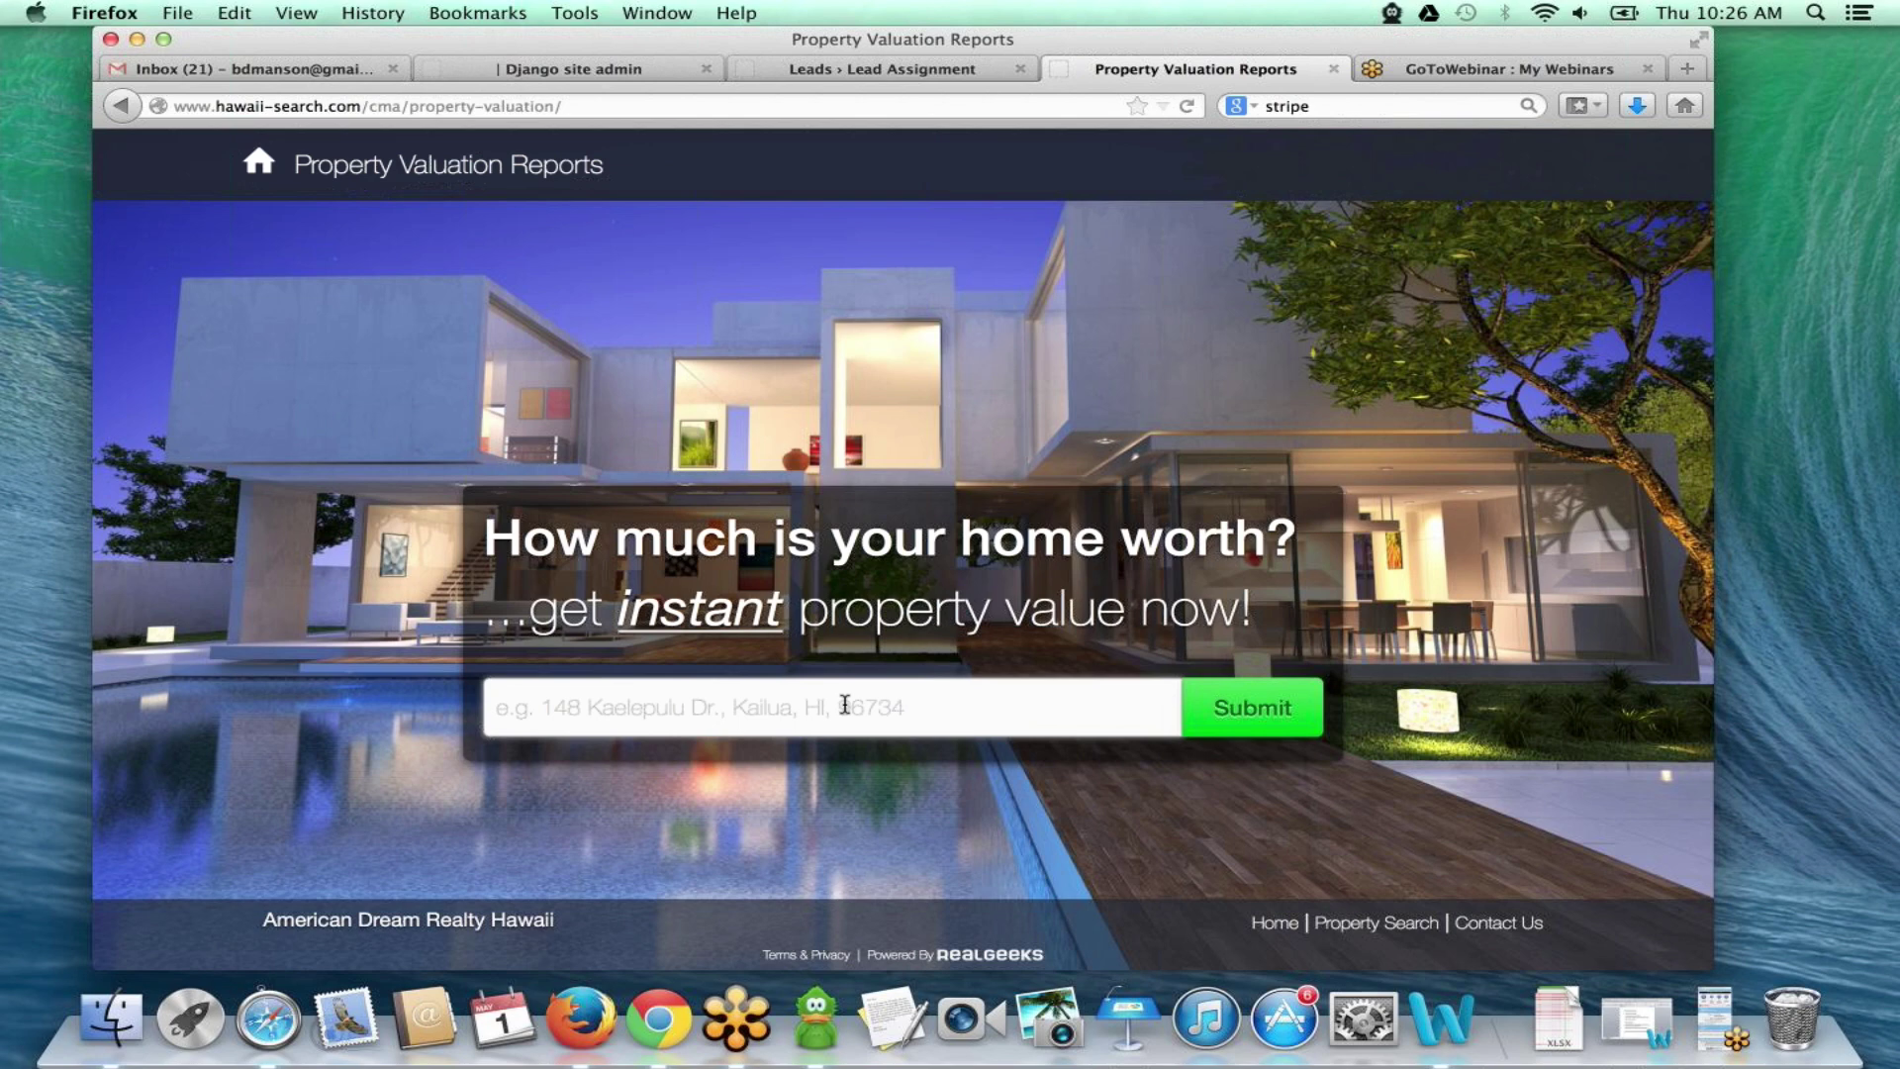
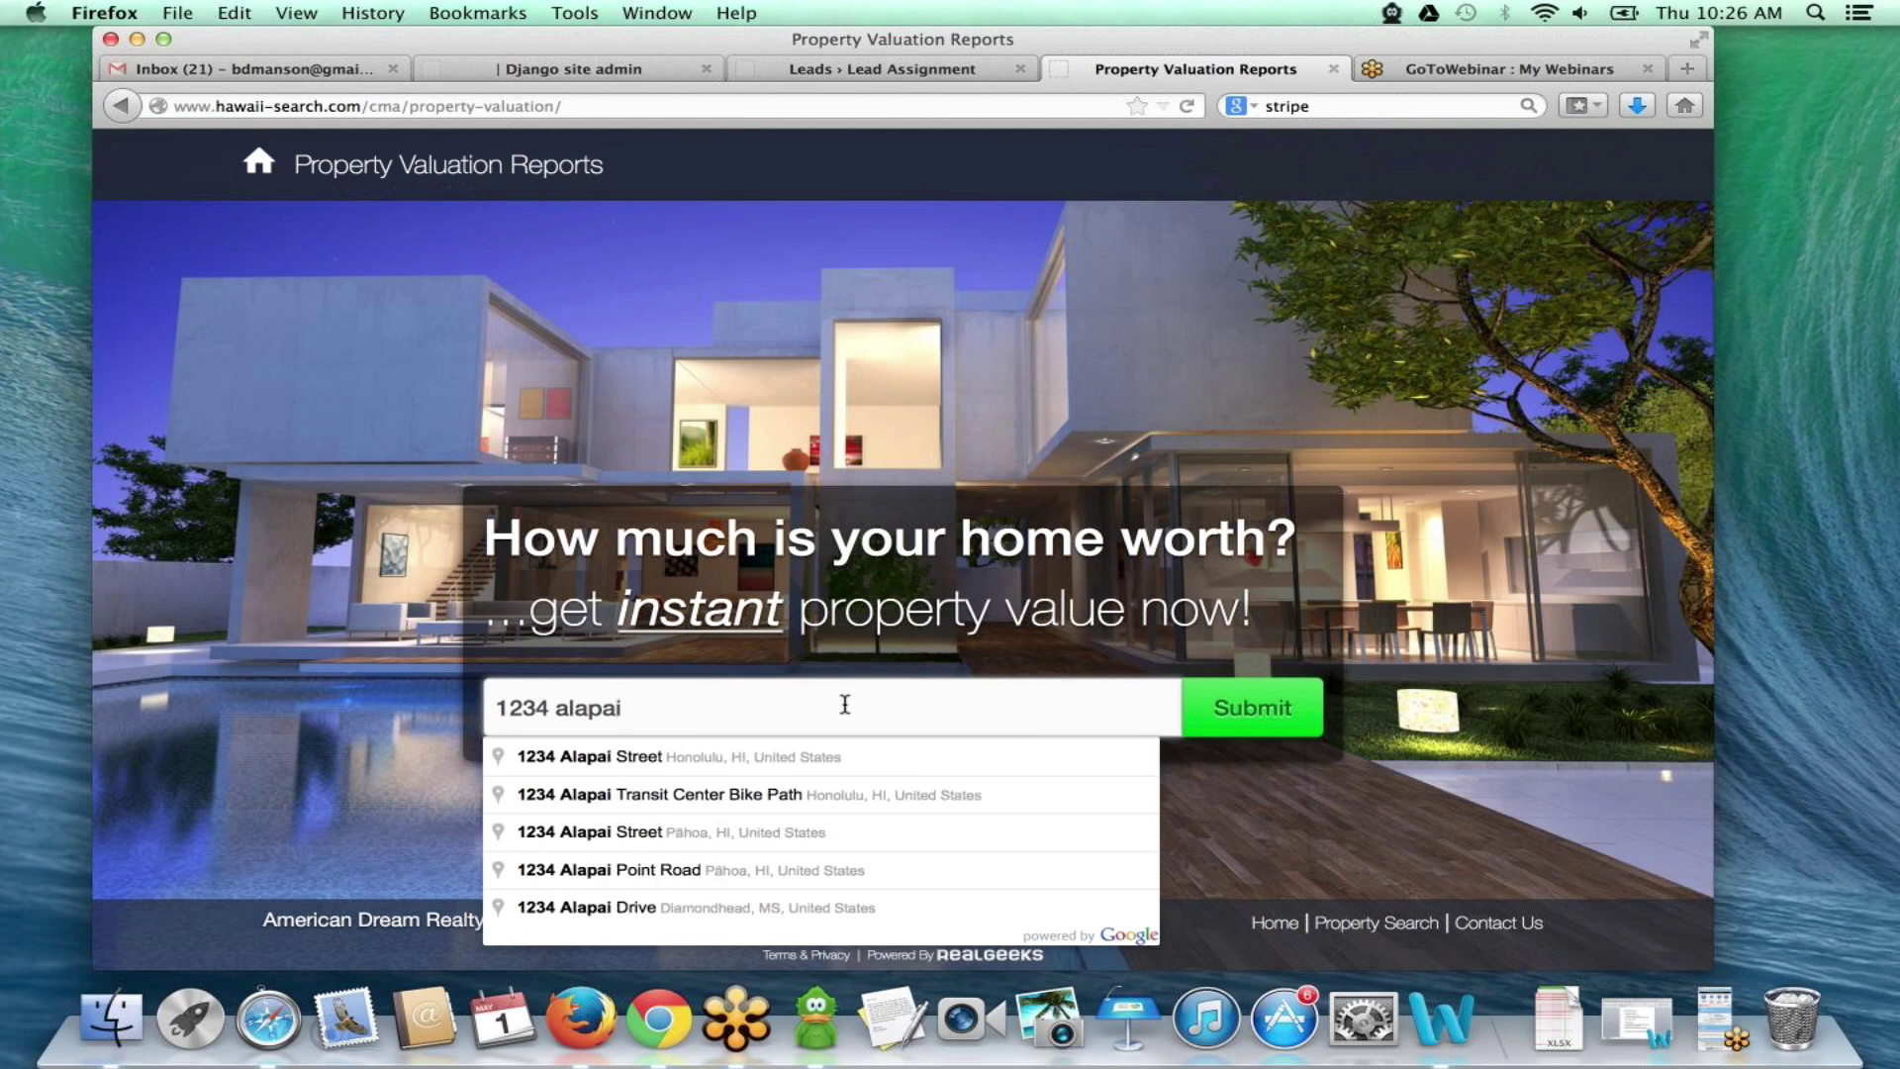
pyautogui.click(736, 752)
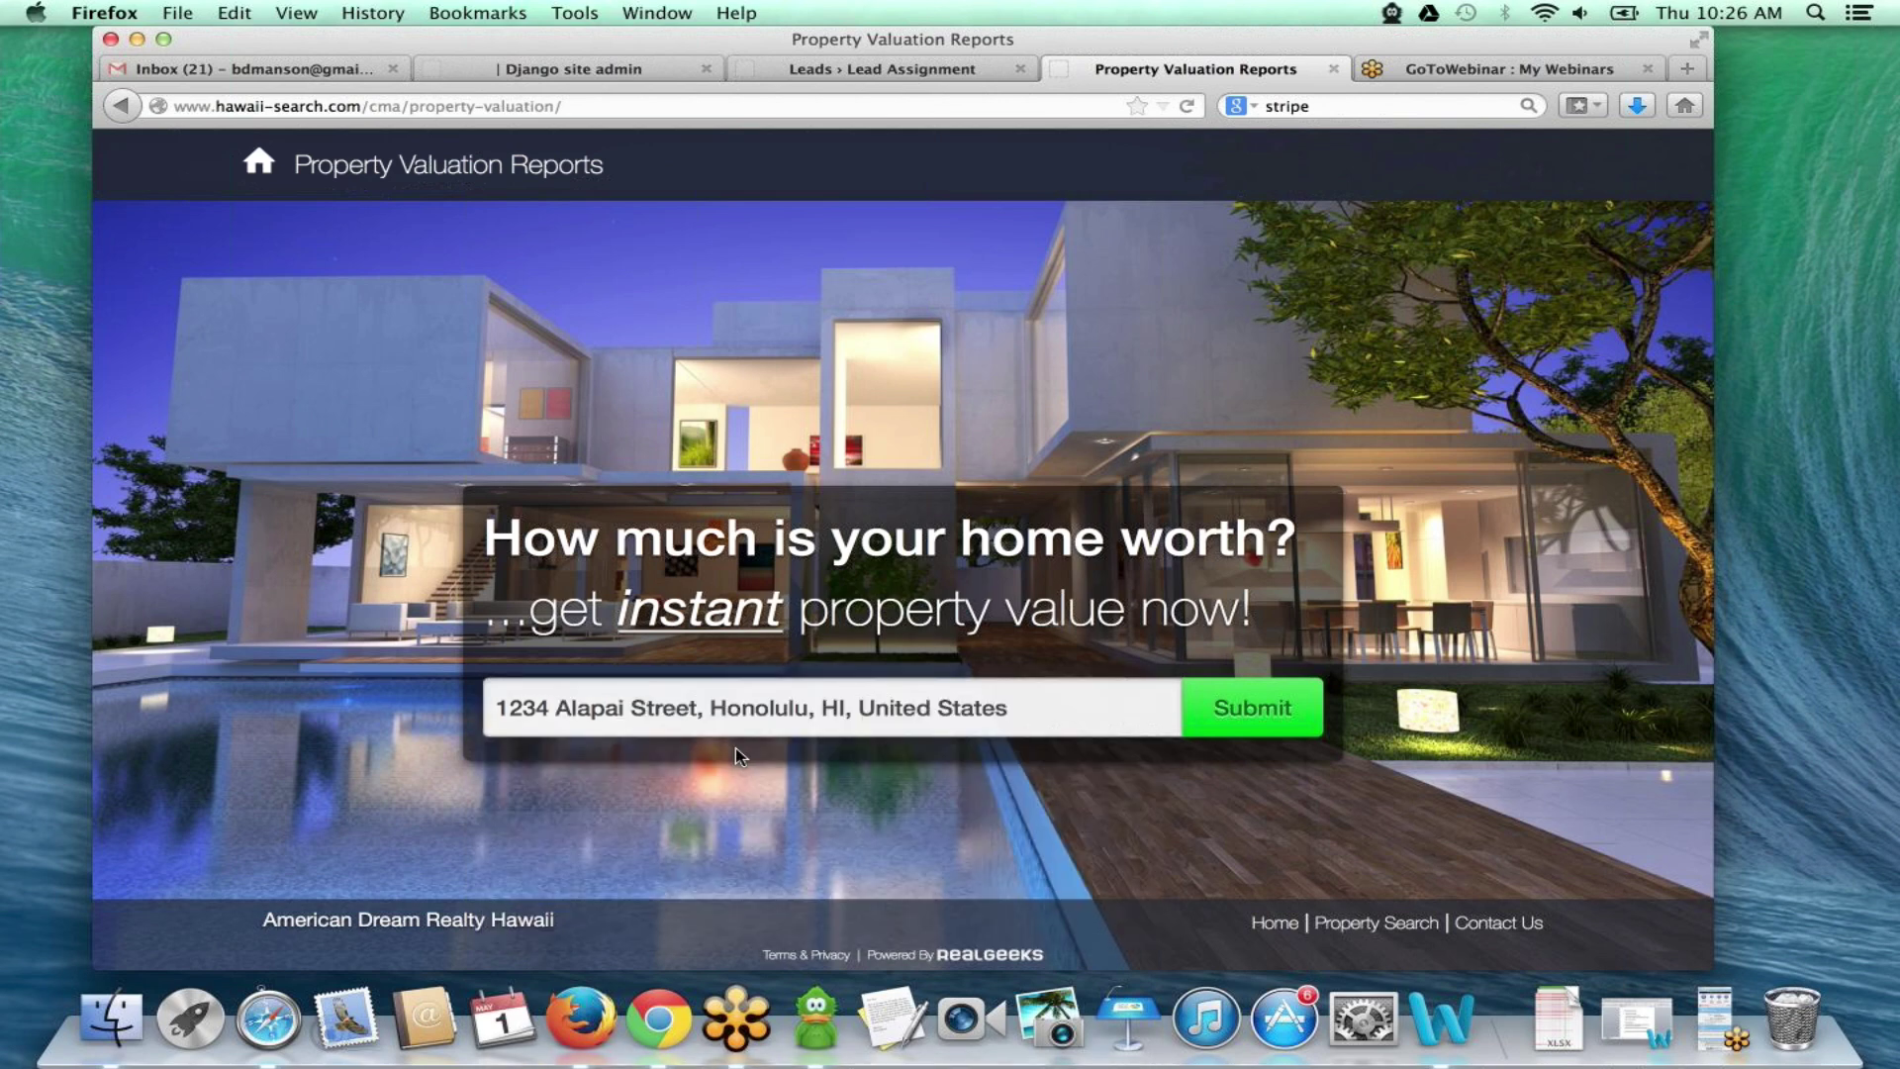
pyautogui.click(1251, 720)
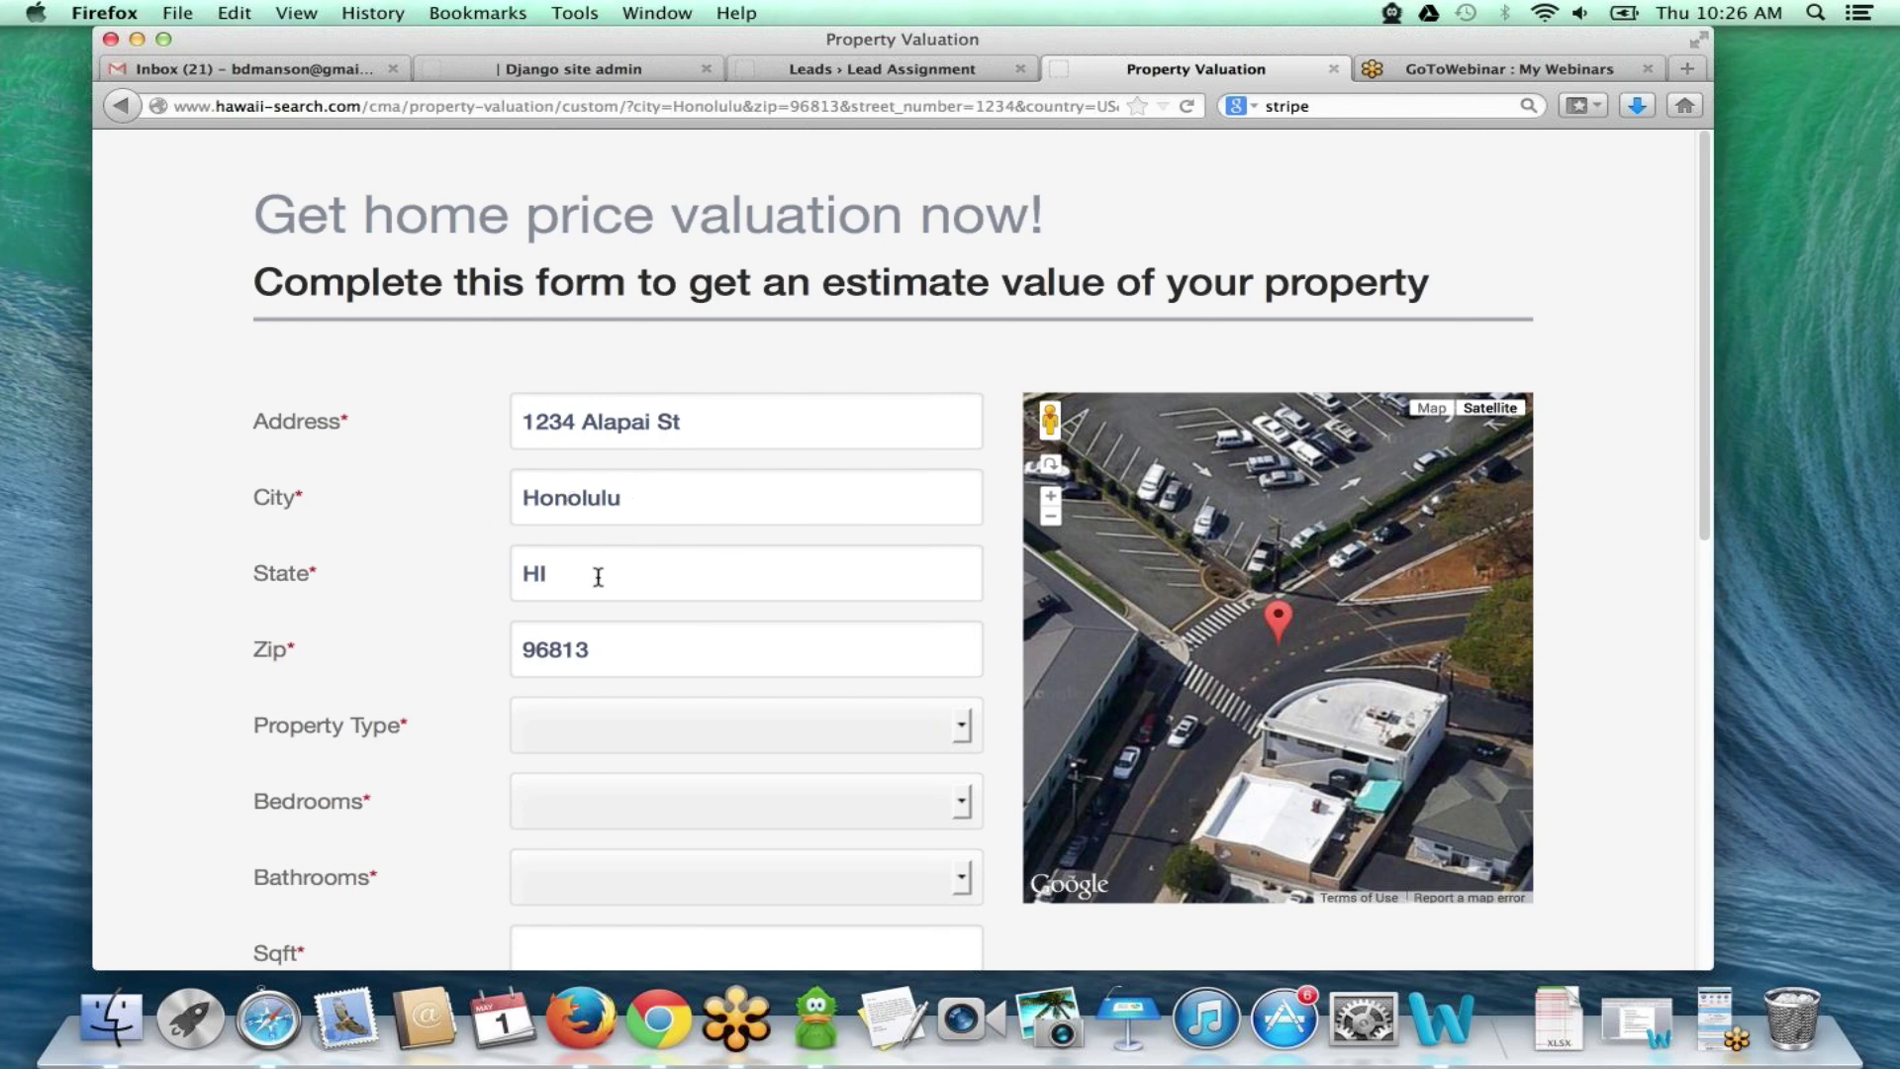
# - Set the property to a Single Family Home with 4 bedrooms, 3 bathrooms and 1230 sqft
pyautogui.scroll(-1, 600, 577)
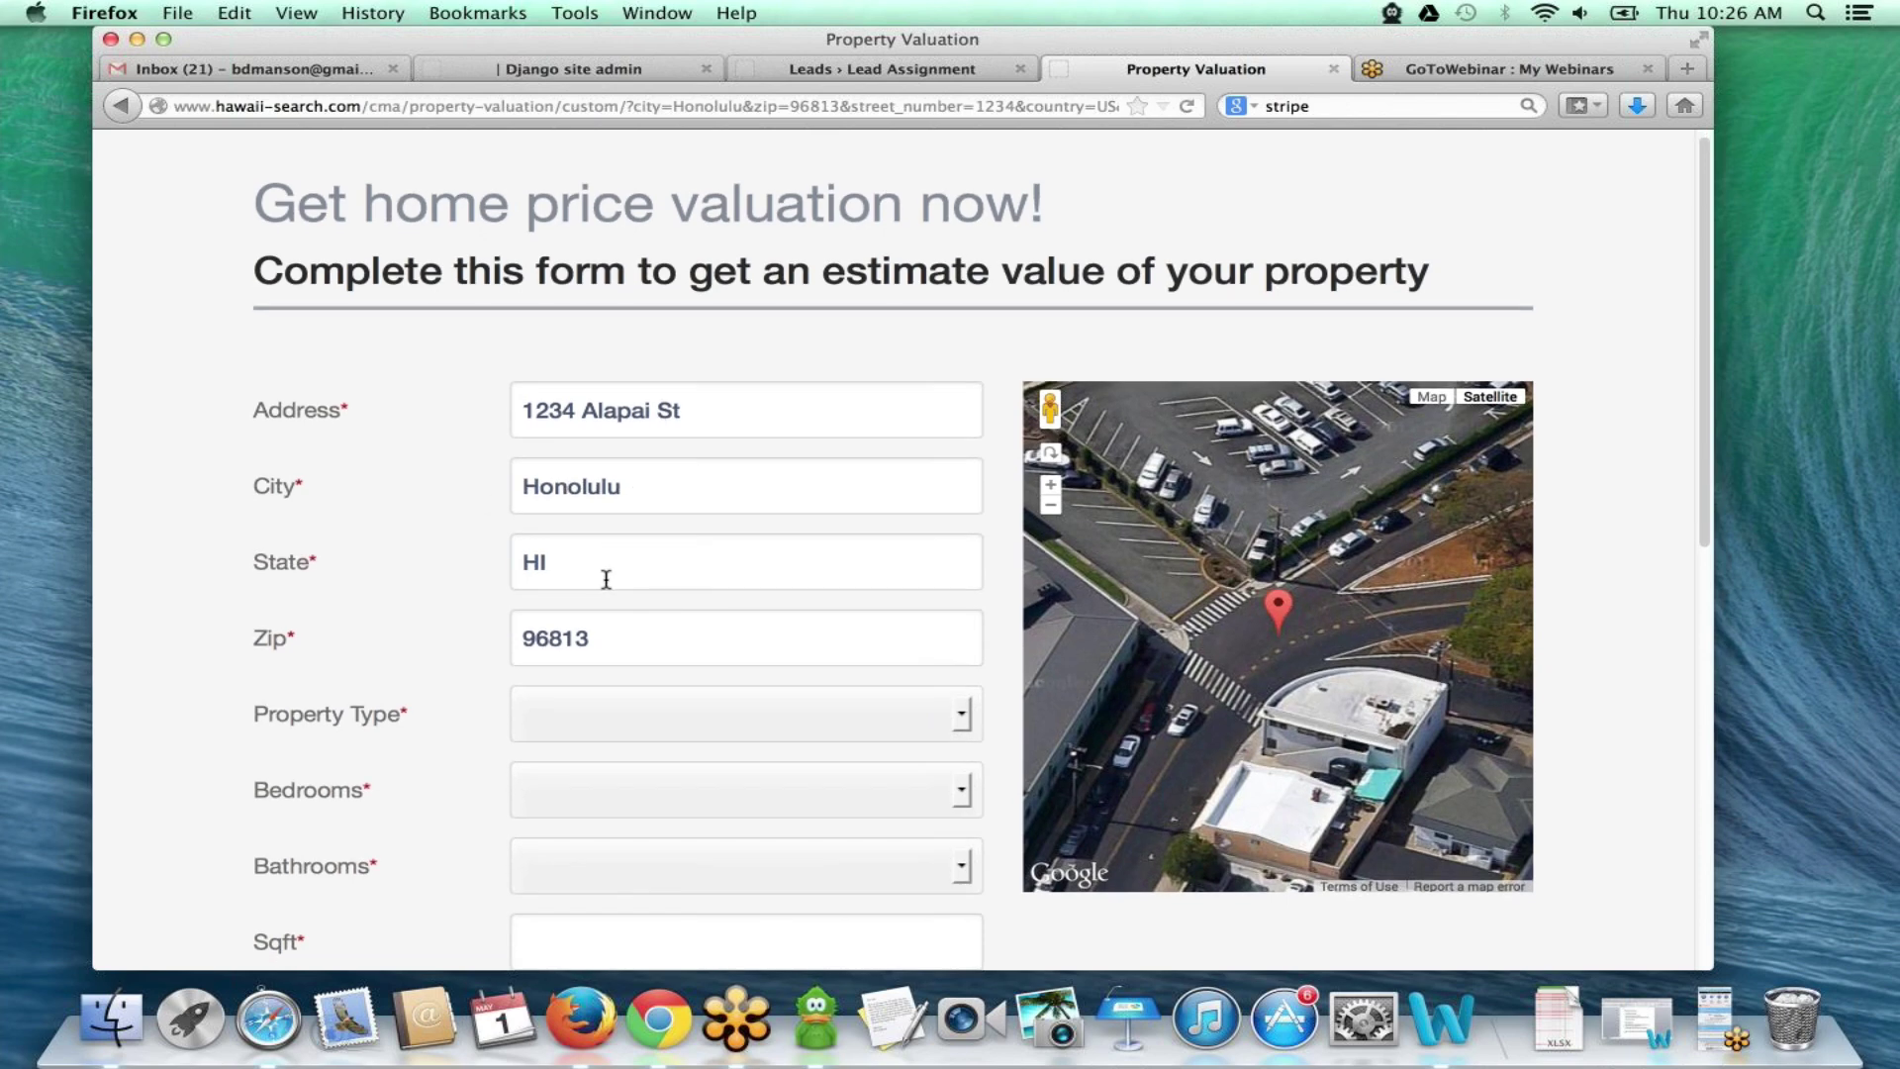
pyautogui.scroll(-3, 604, 579)
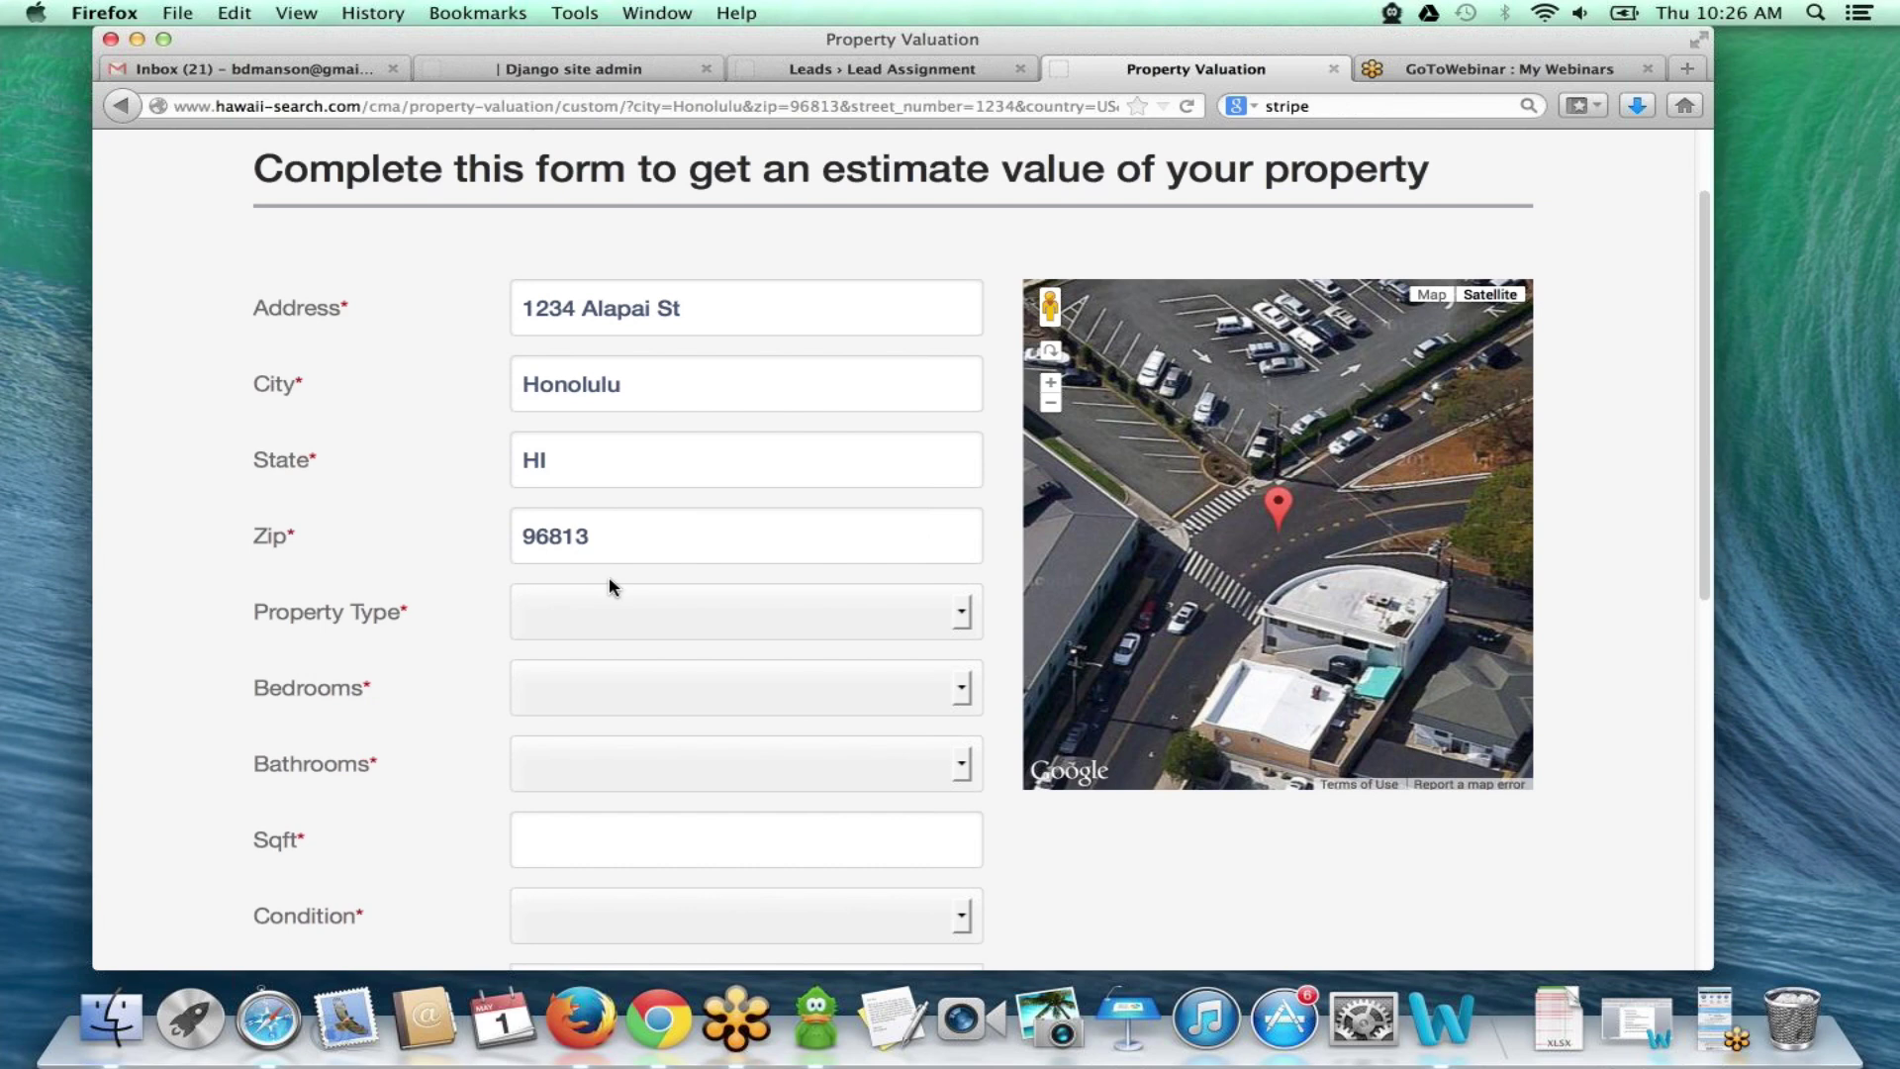
pyautogui.click(686, 608)
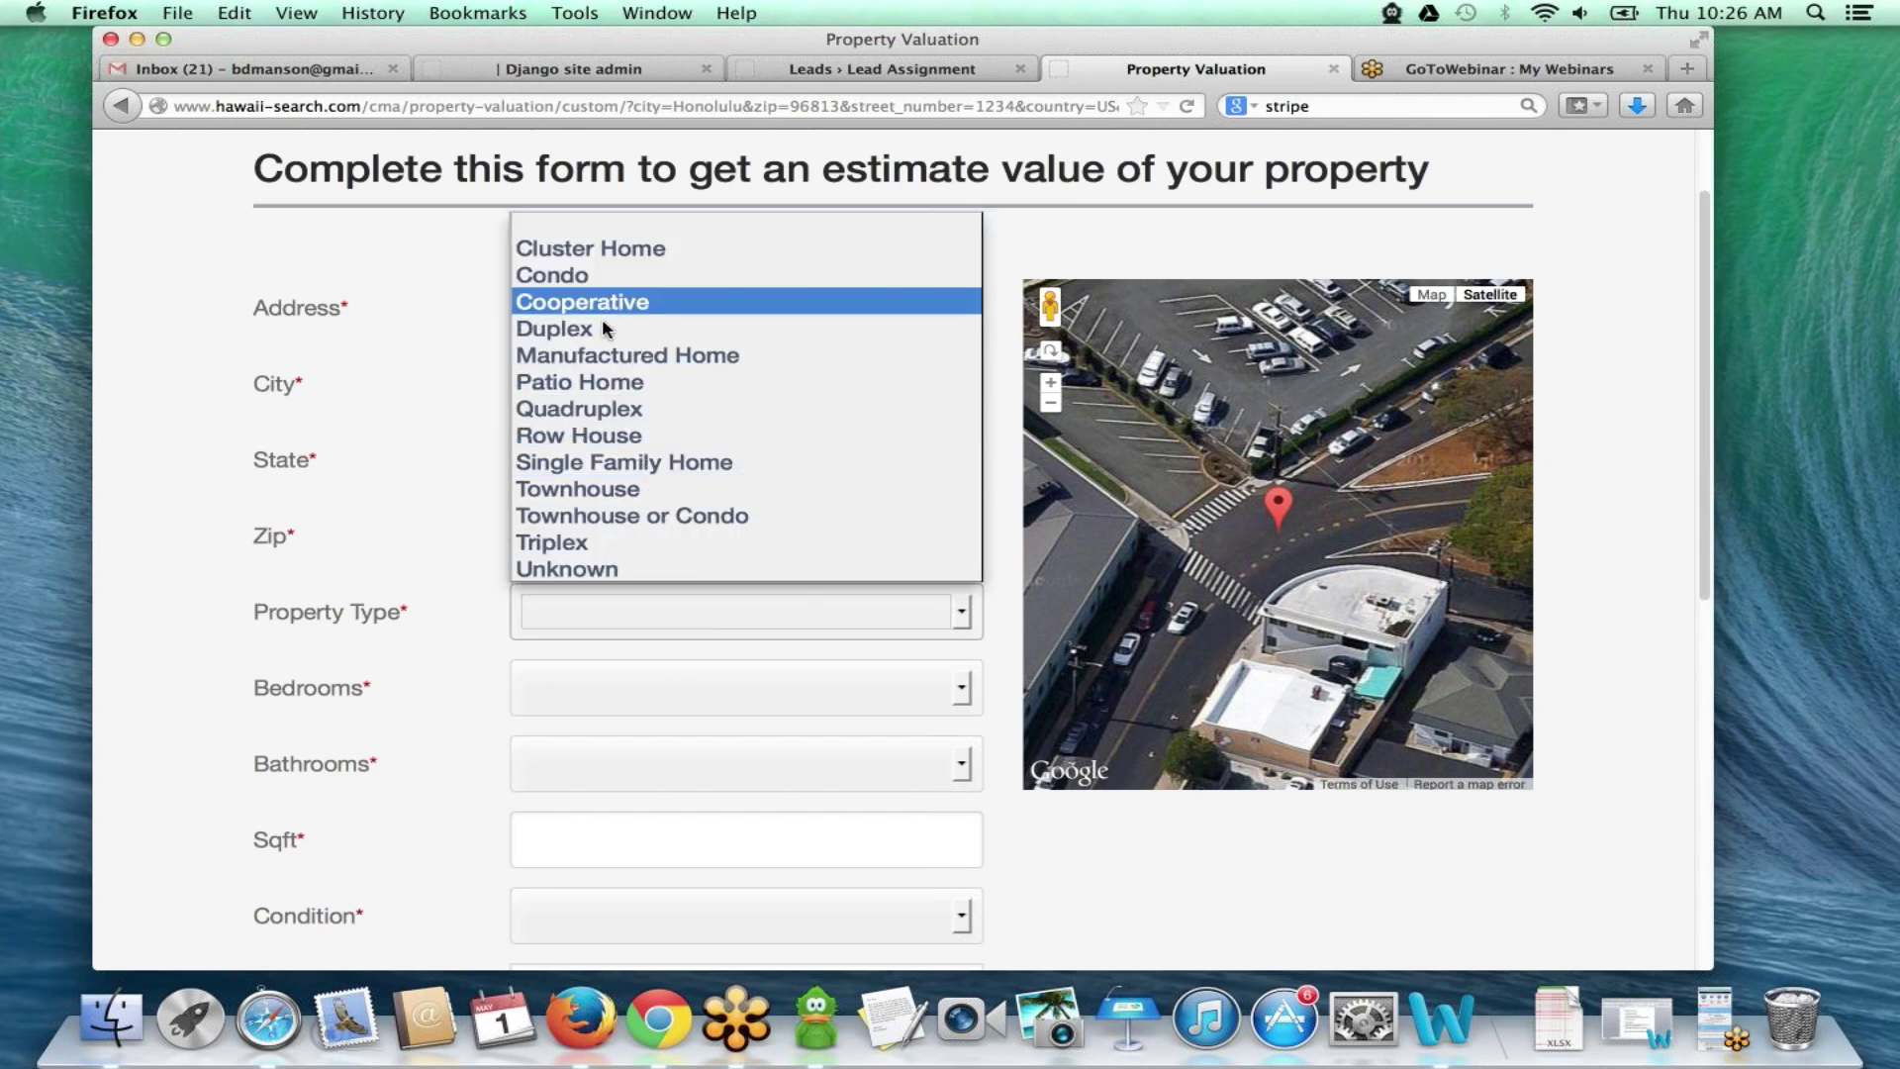
pyautogui.click(613, 462)
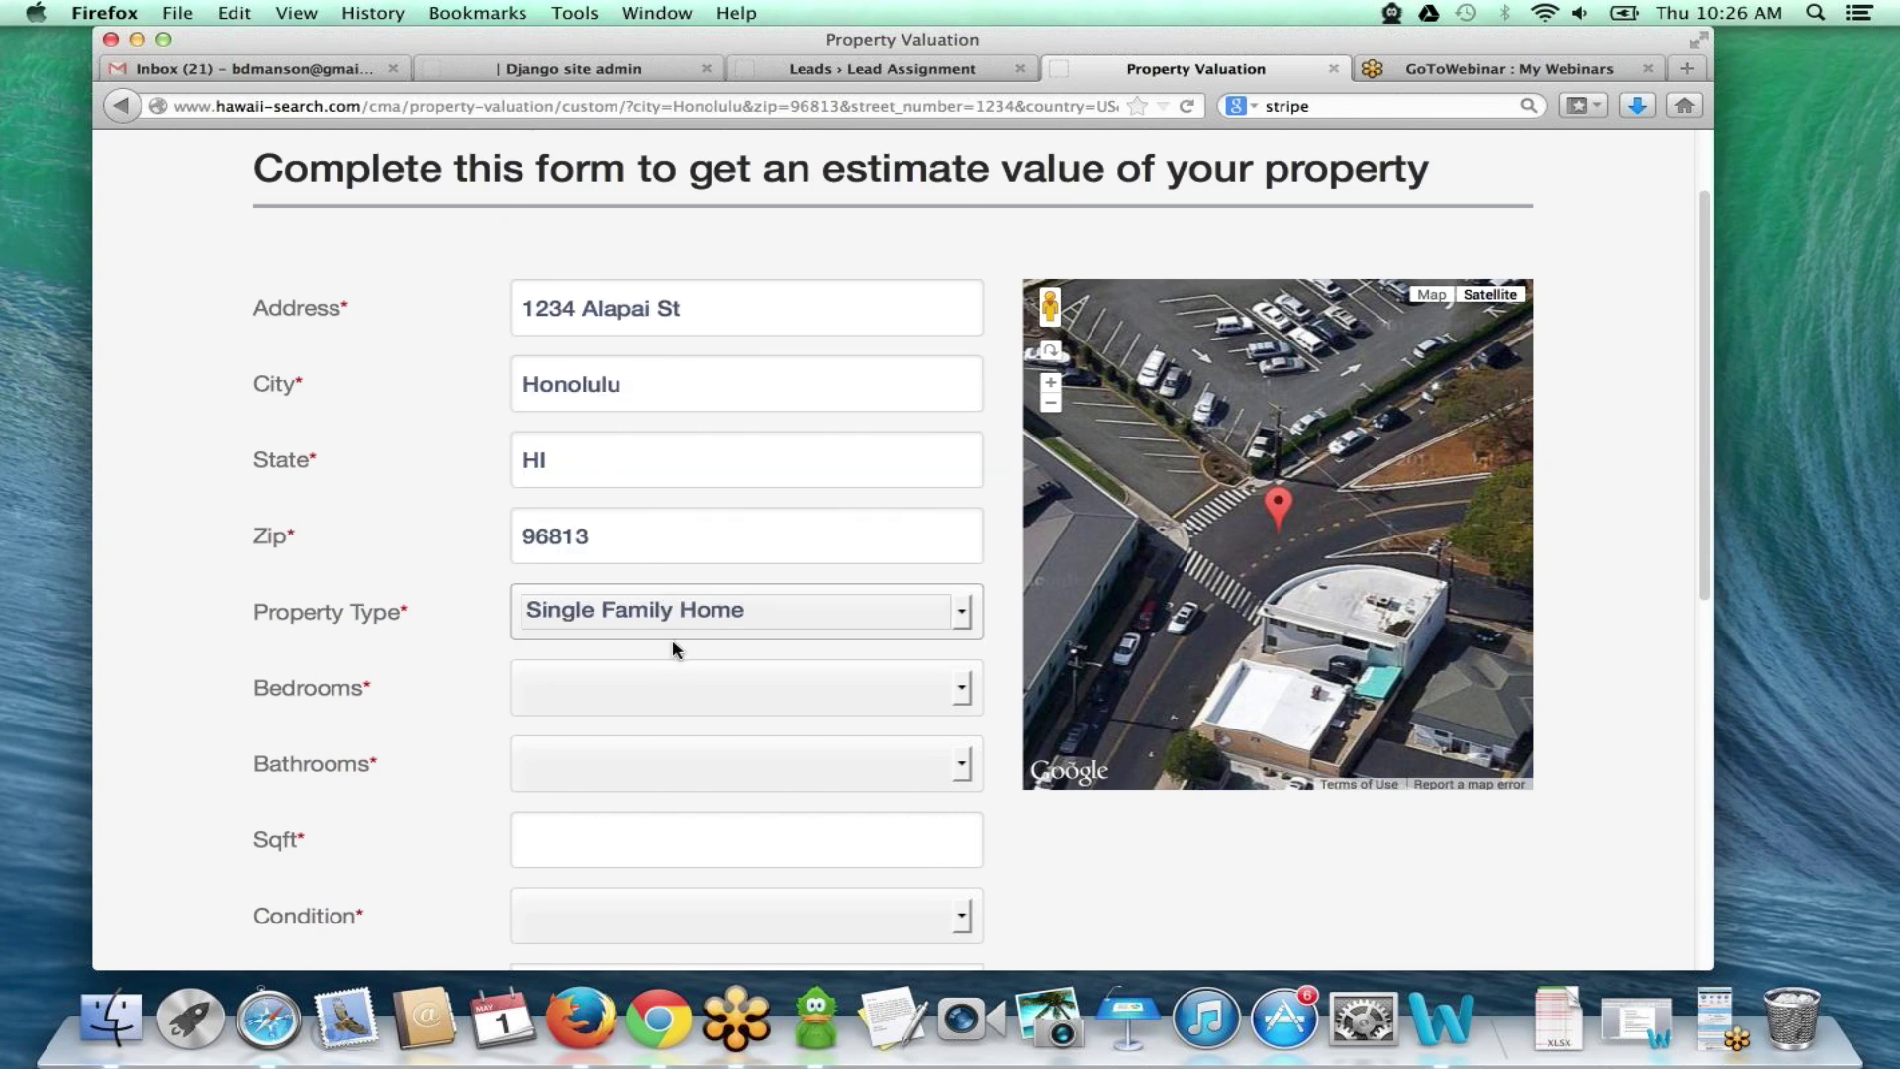
pyautogui.click(666, 687)
pyautogui.click(568, 485)
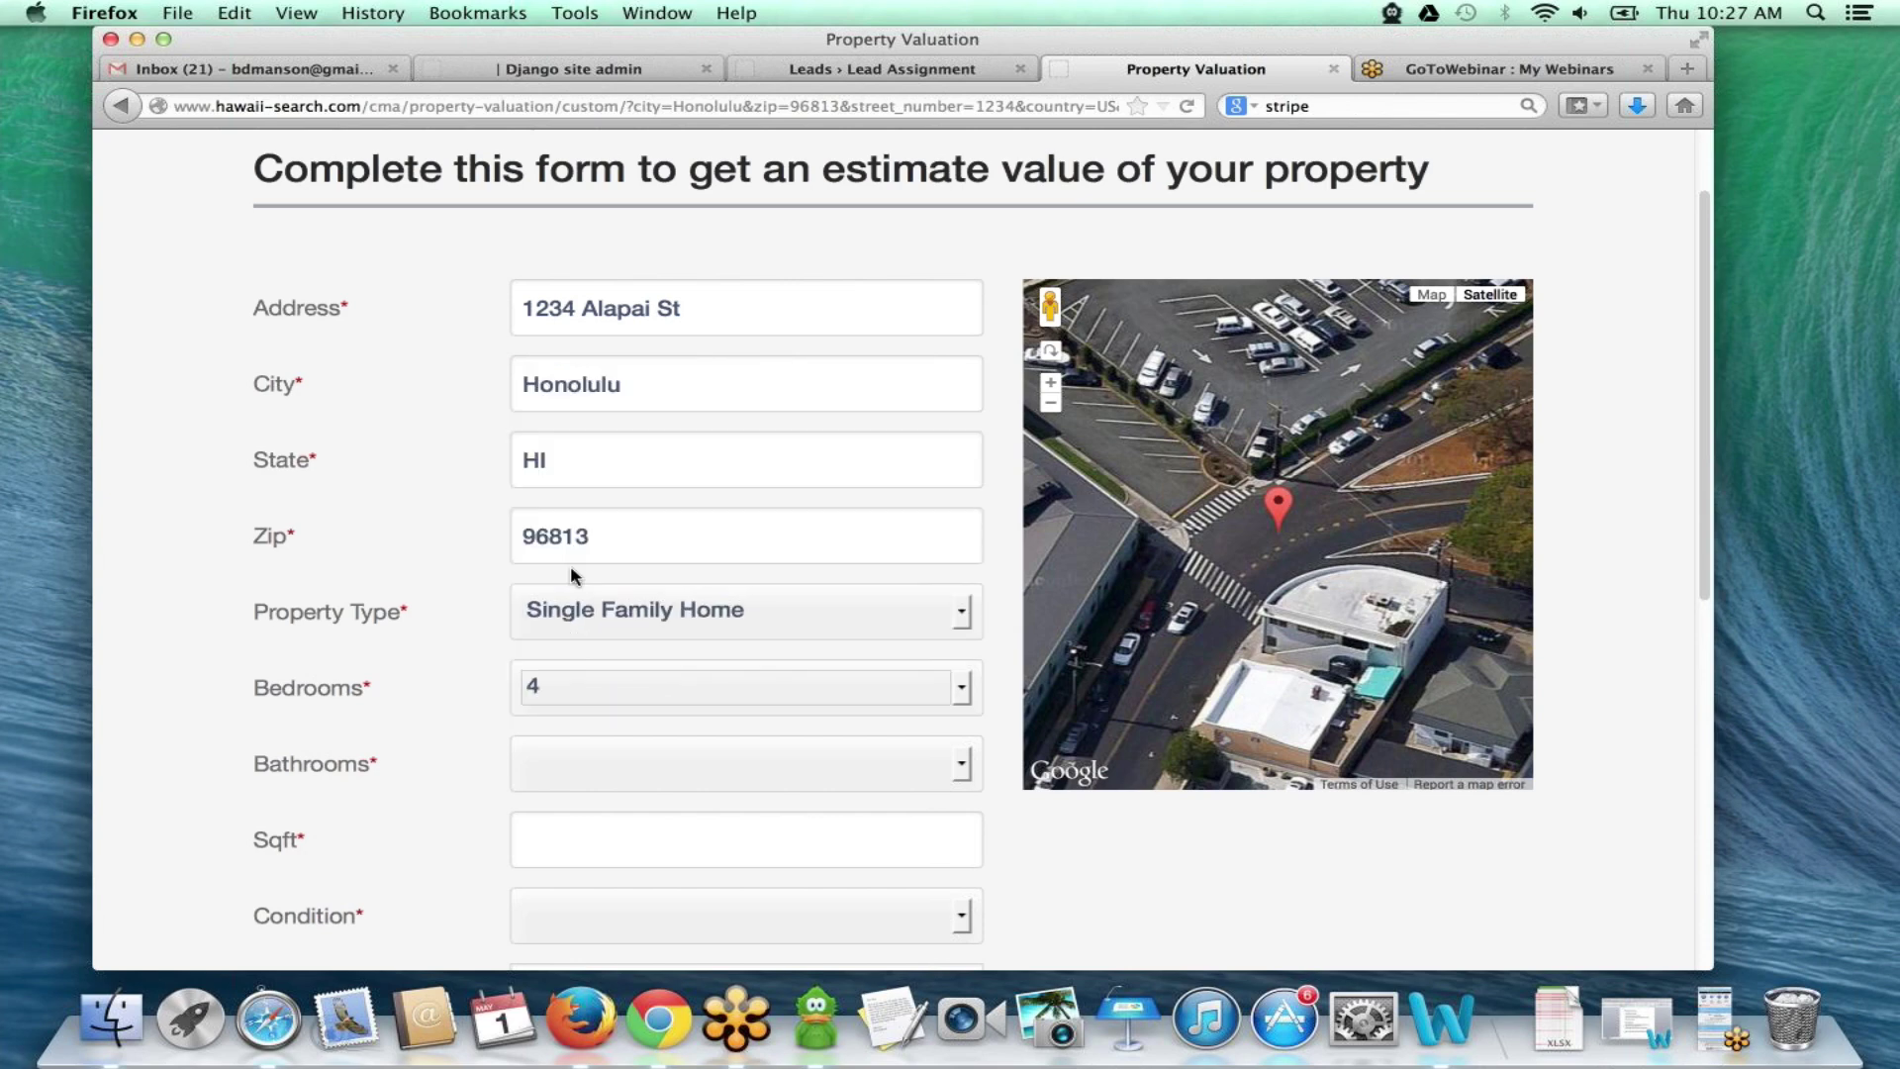
pyautogui.click(573, 759)
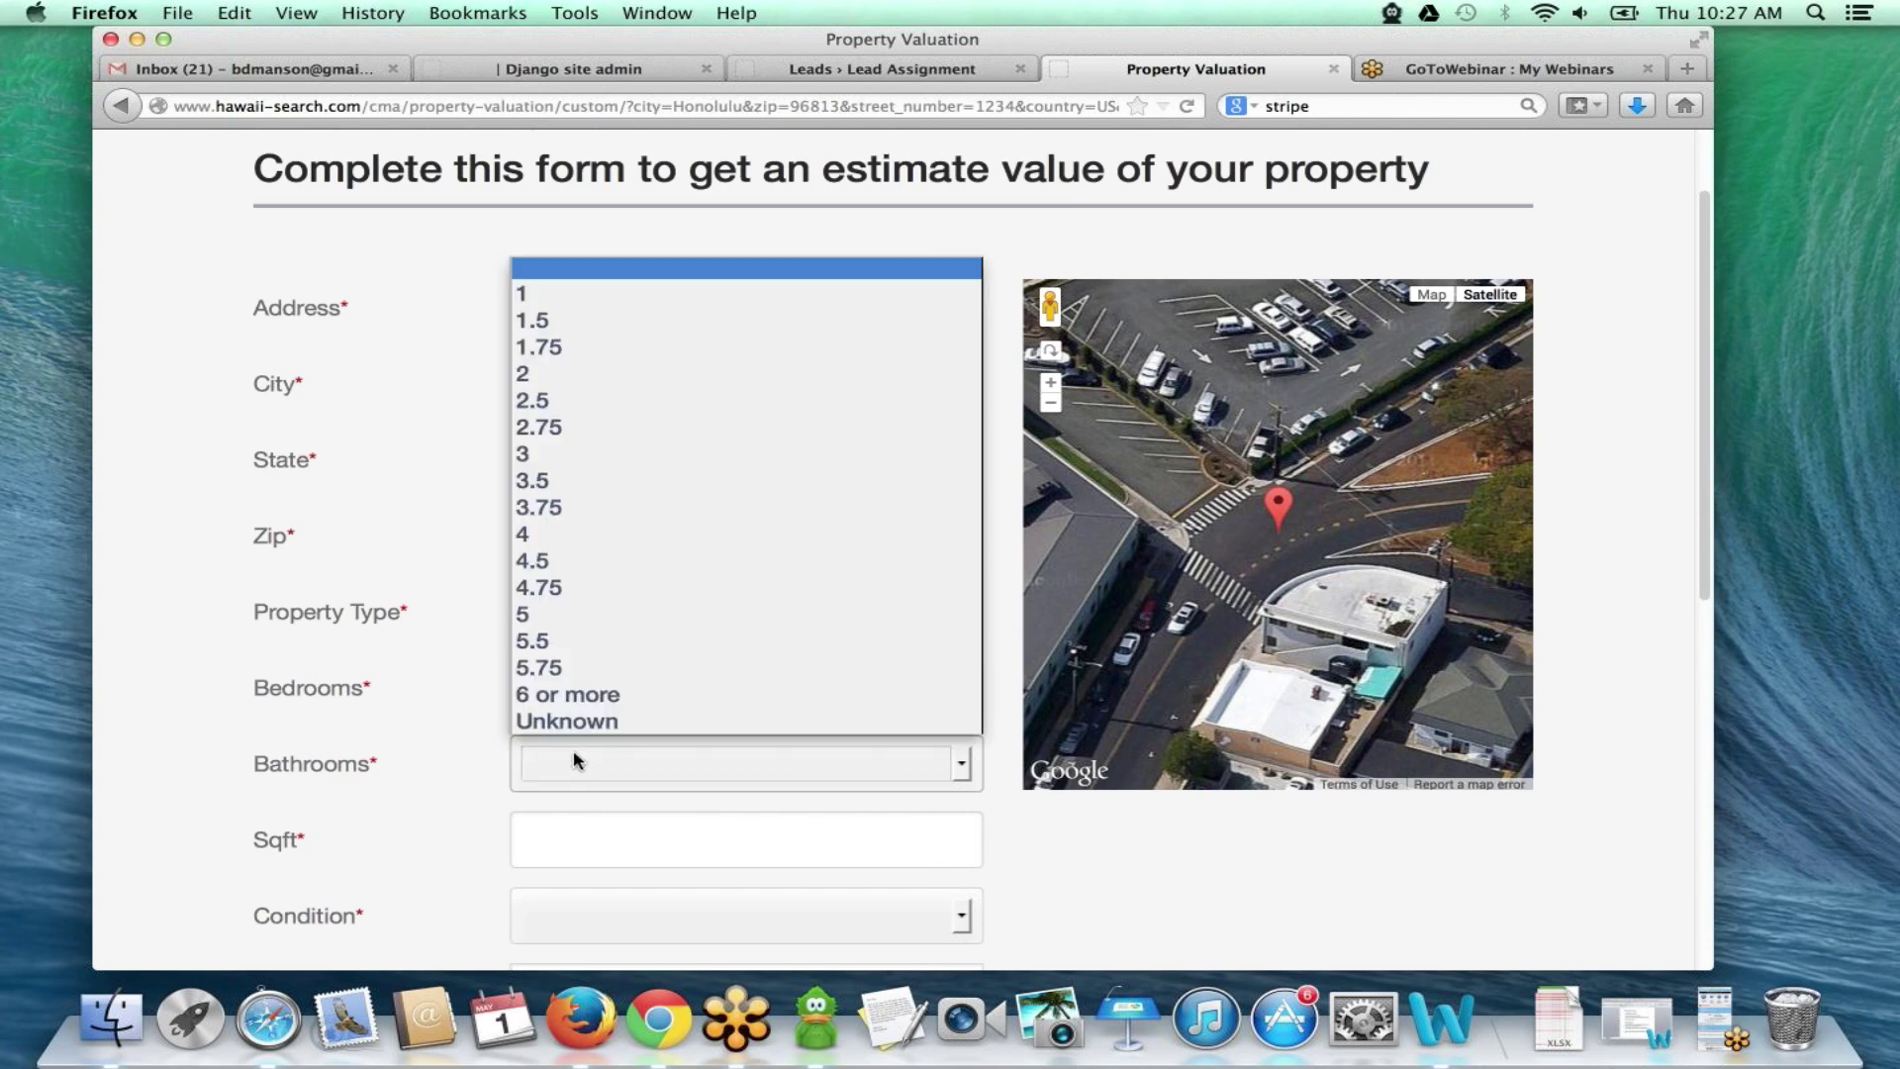
pyautogui.click(579, 450)
pyautogui.click(608, 830)
pyautogui.write('1230')
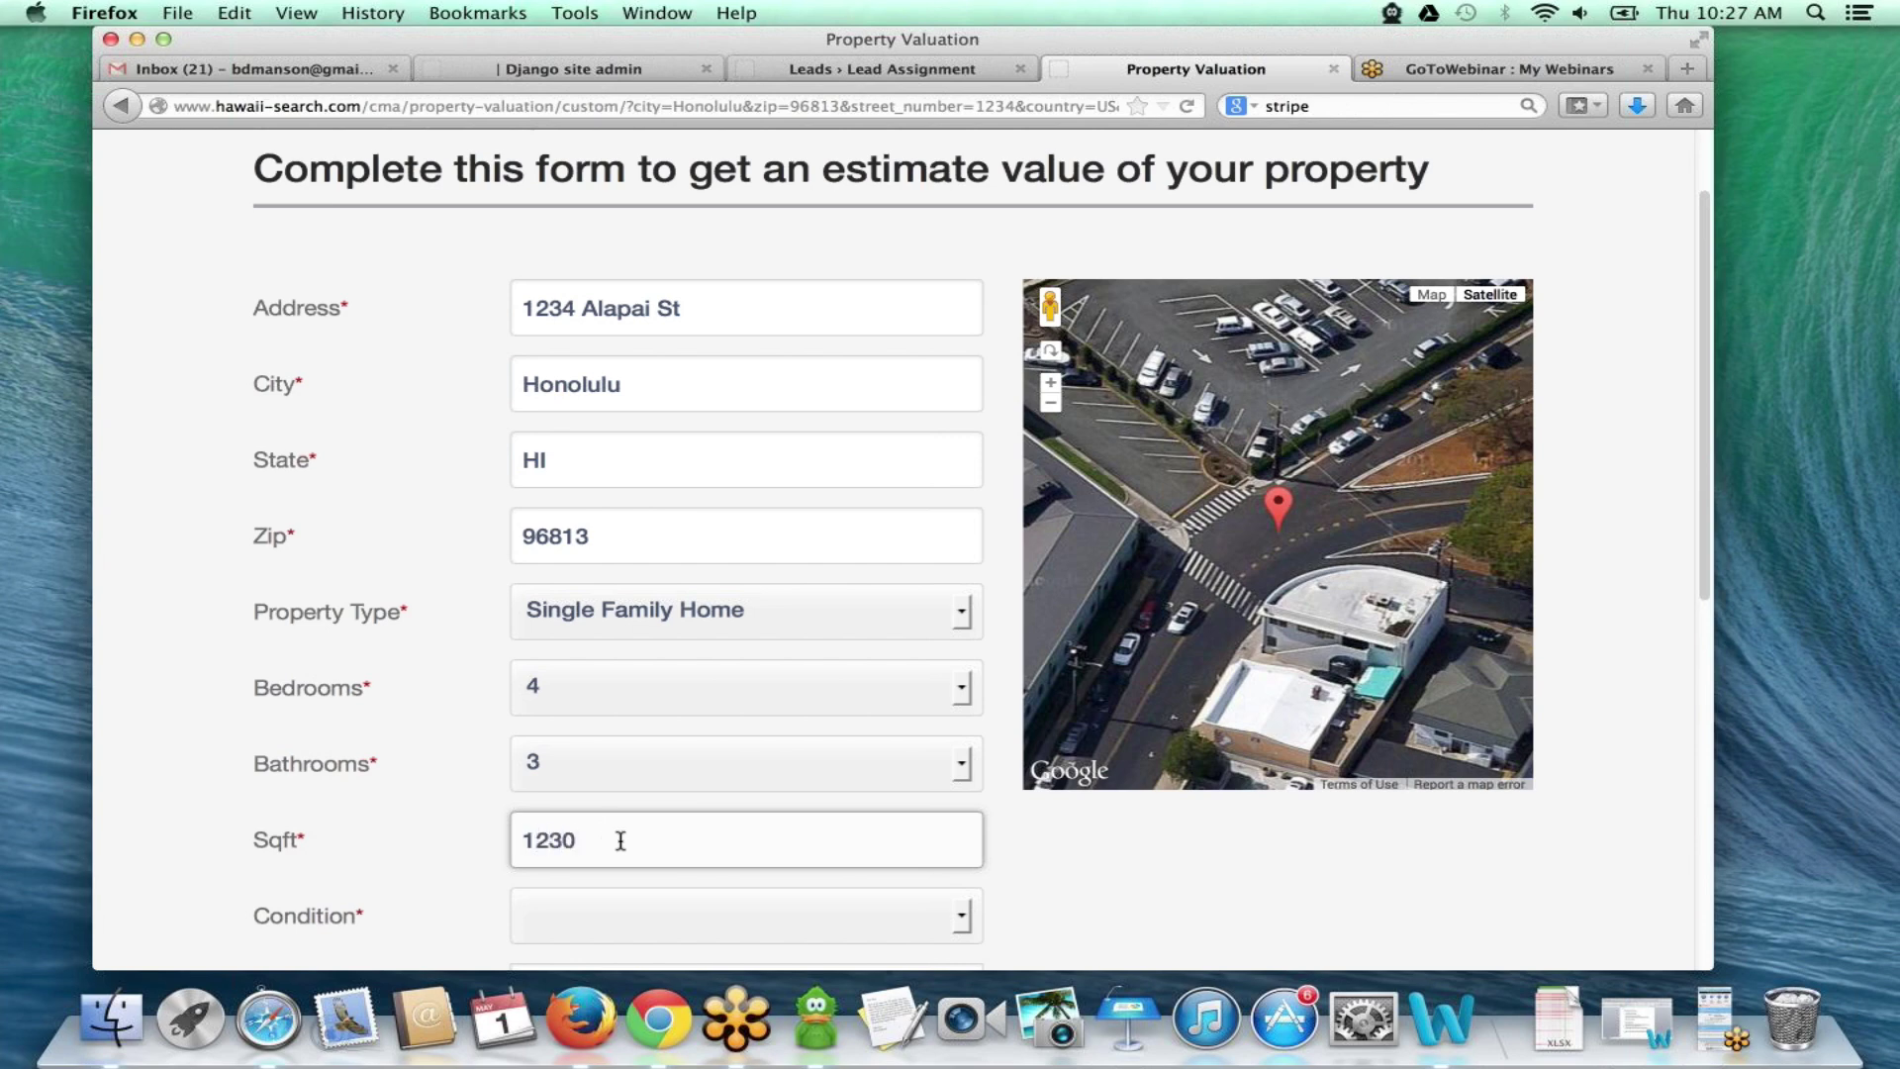
# - Set the condition to Great and add the property note 'i need to sell asap!!'
pyautogui.scroll(-5, 628, 869)
pyautogui.click(655, 696)
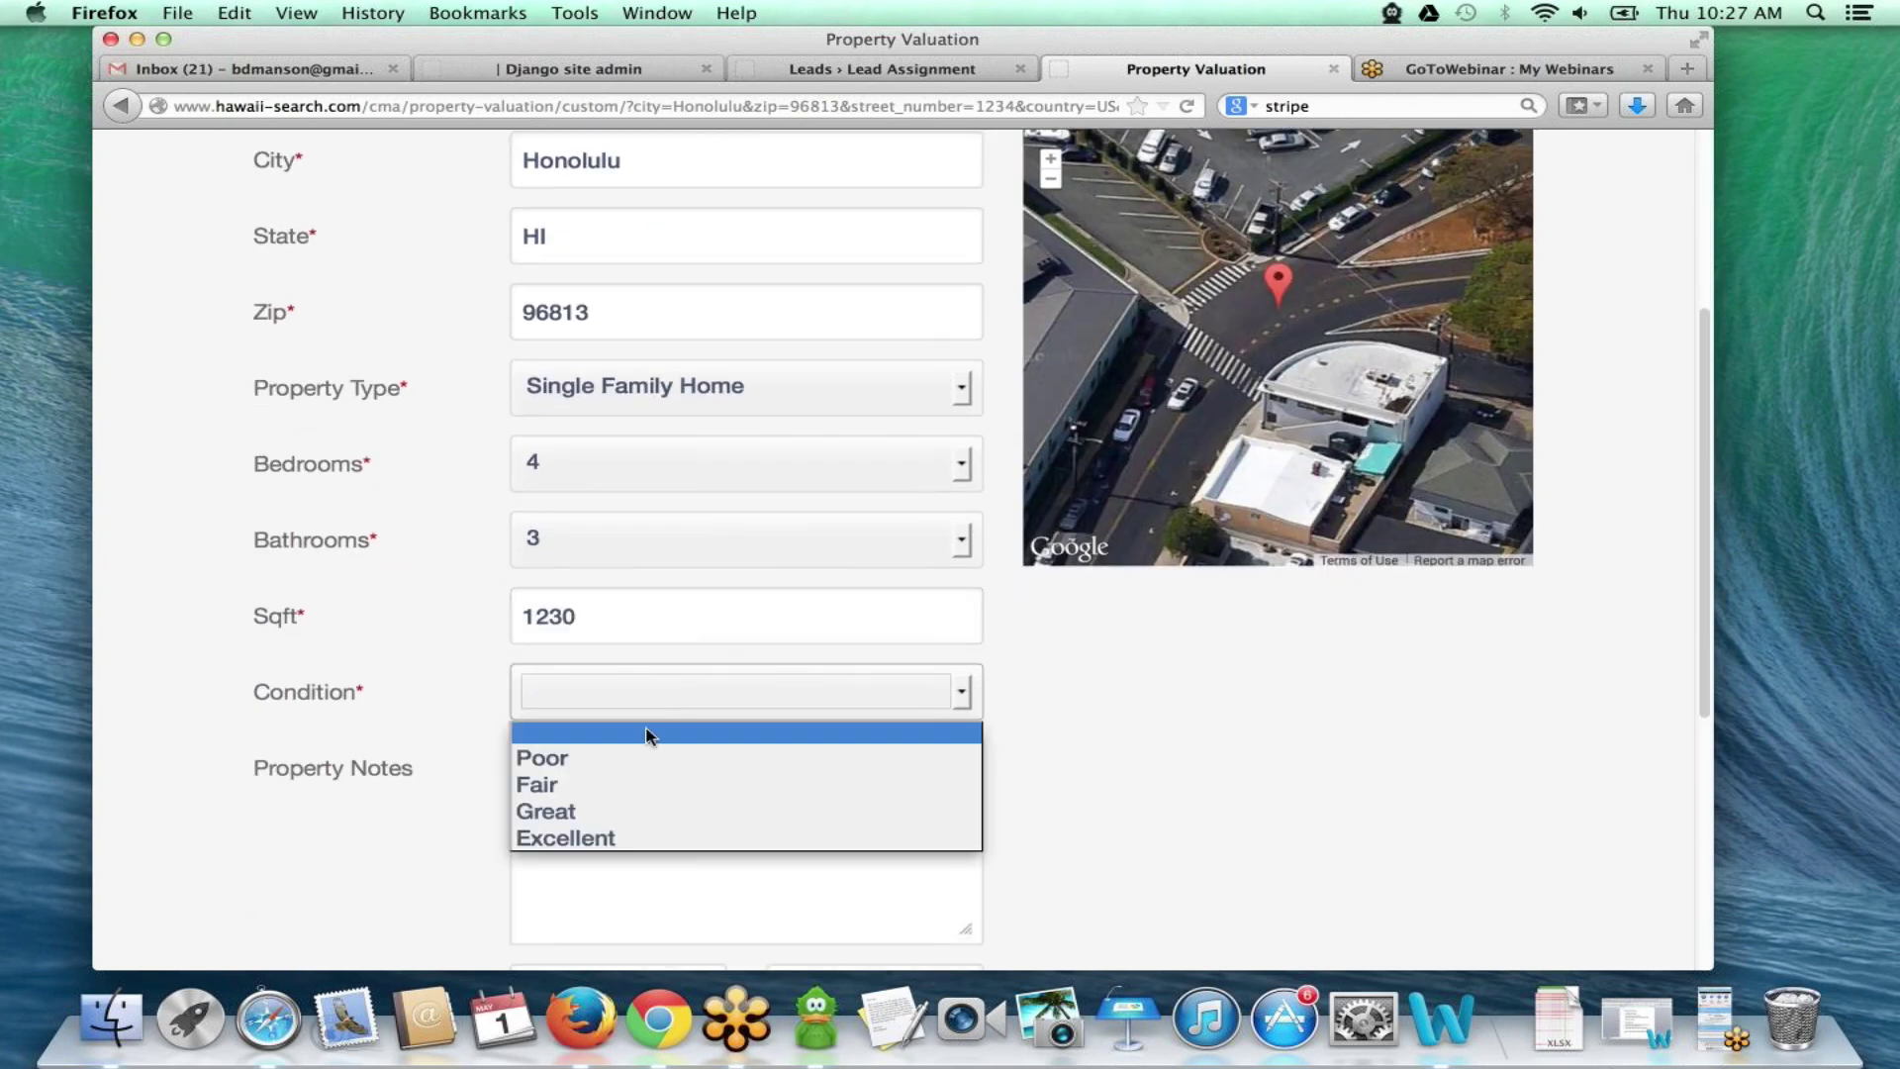
pyautogui.click(621, 812)
pyautogui.click(602, 794)
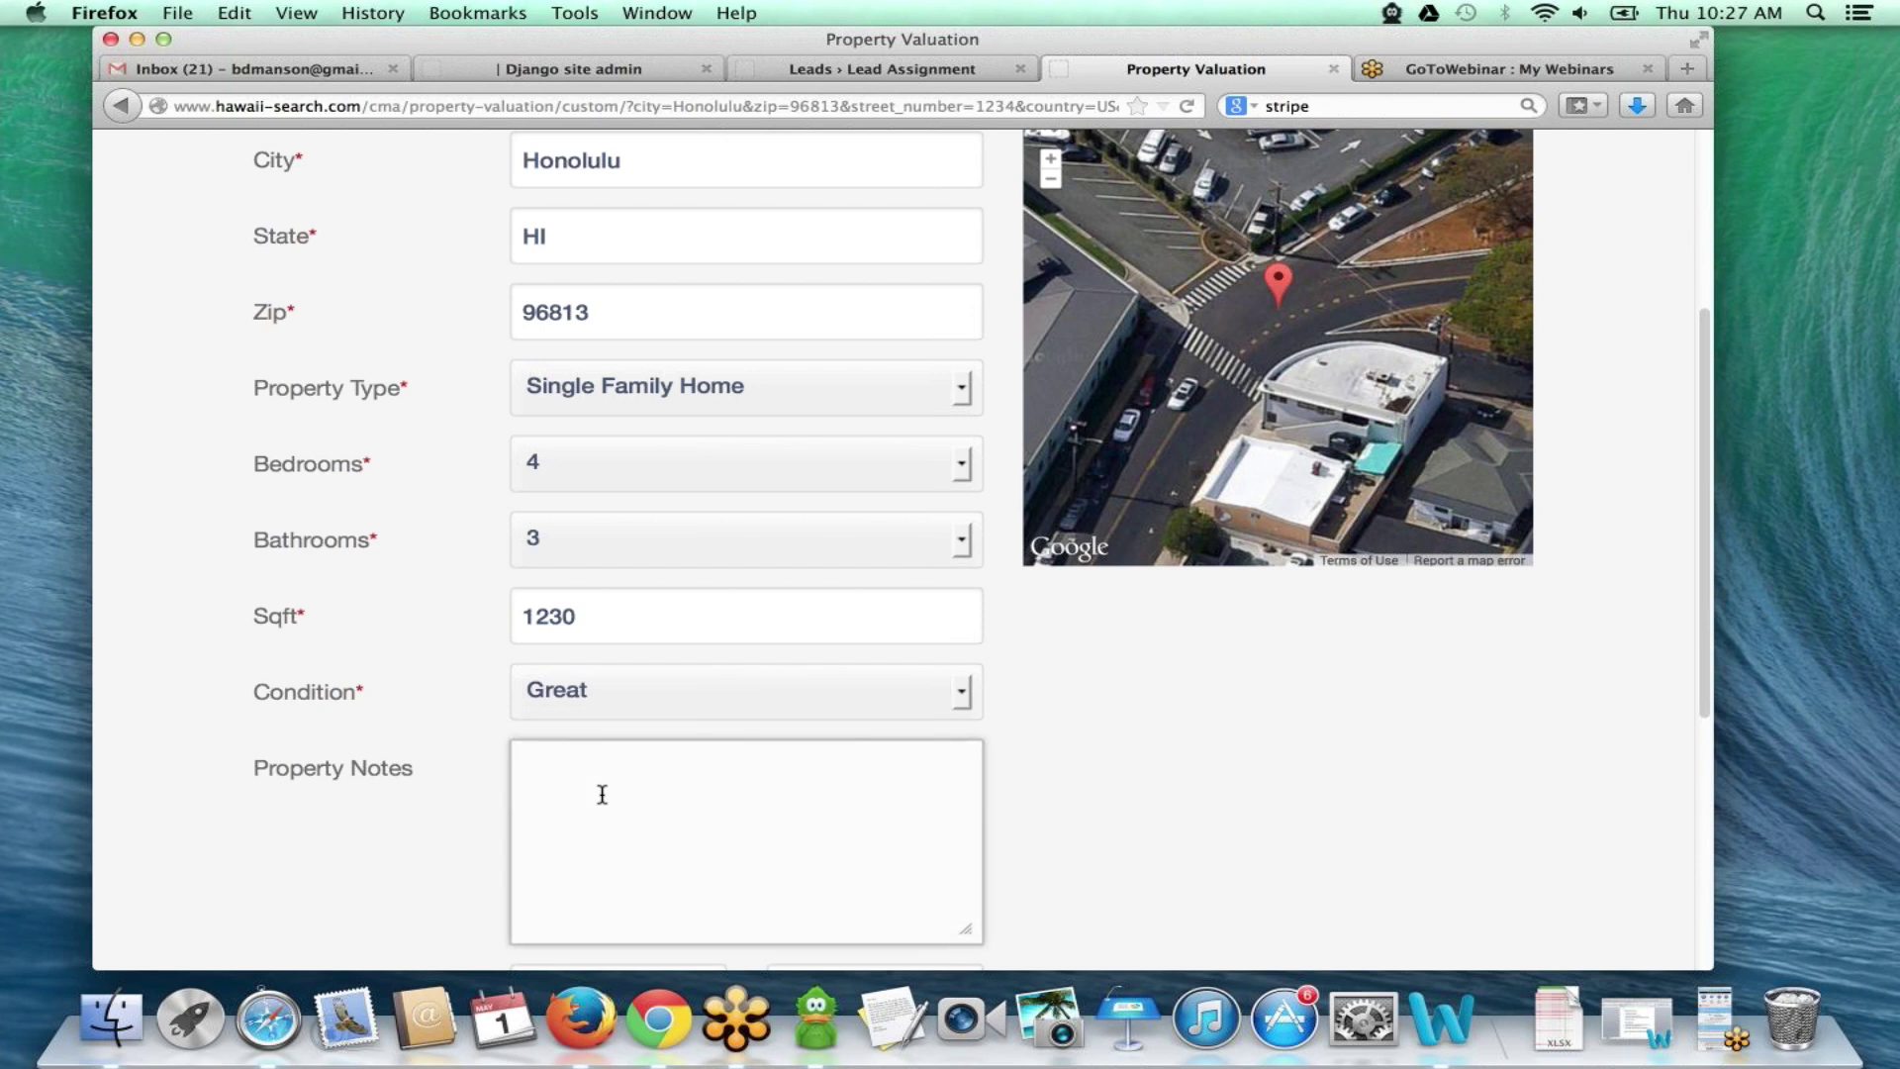
pyautogui.write('i need to sell asap!!')
pyautogui.scroll(-5, 637, 816)
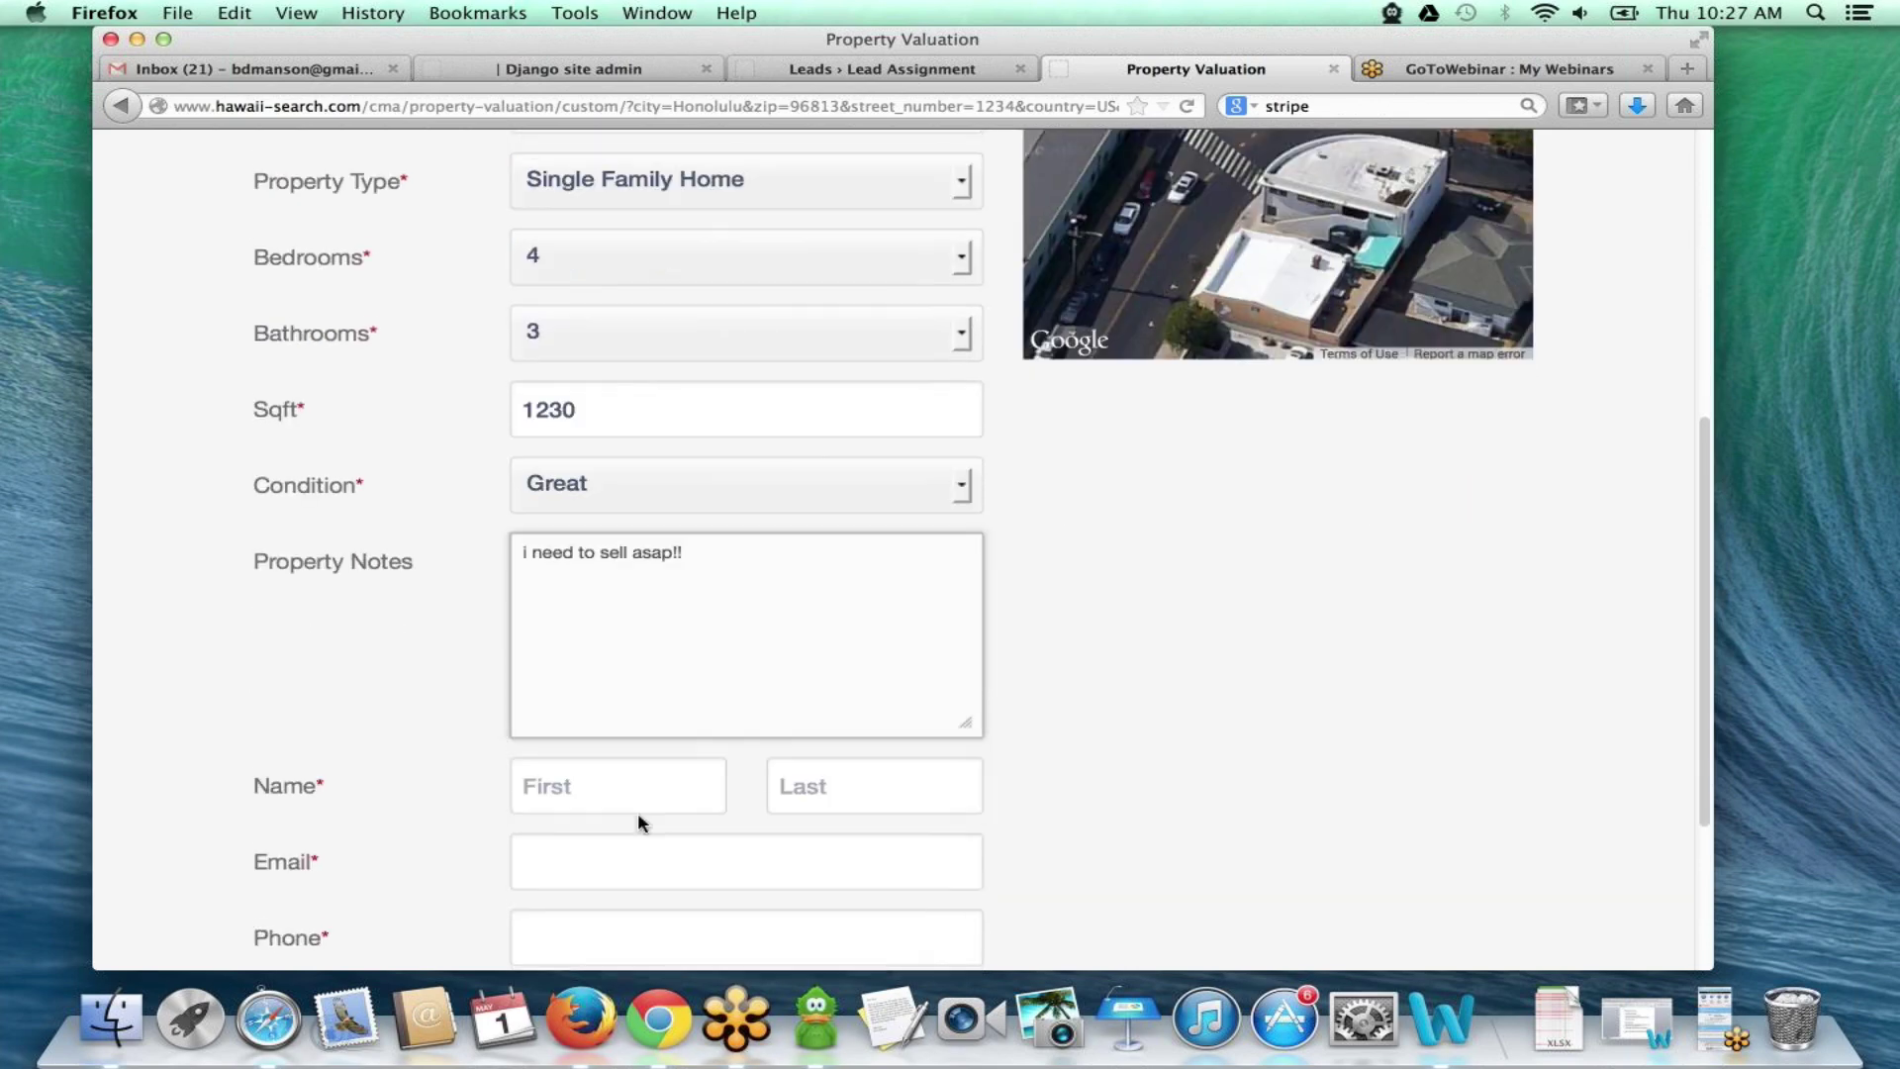
pyautogui.scroll(-2, 638, 820)
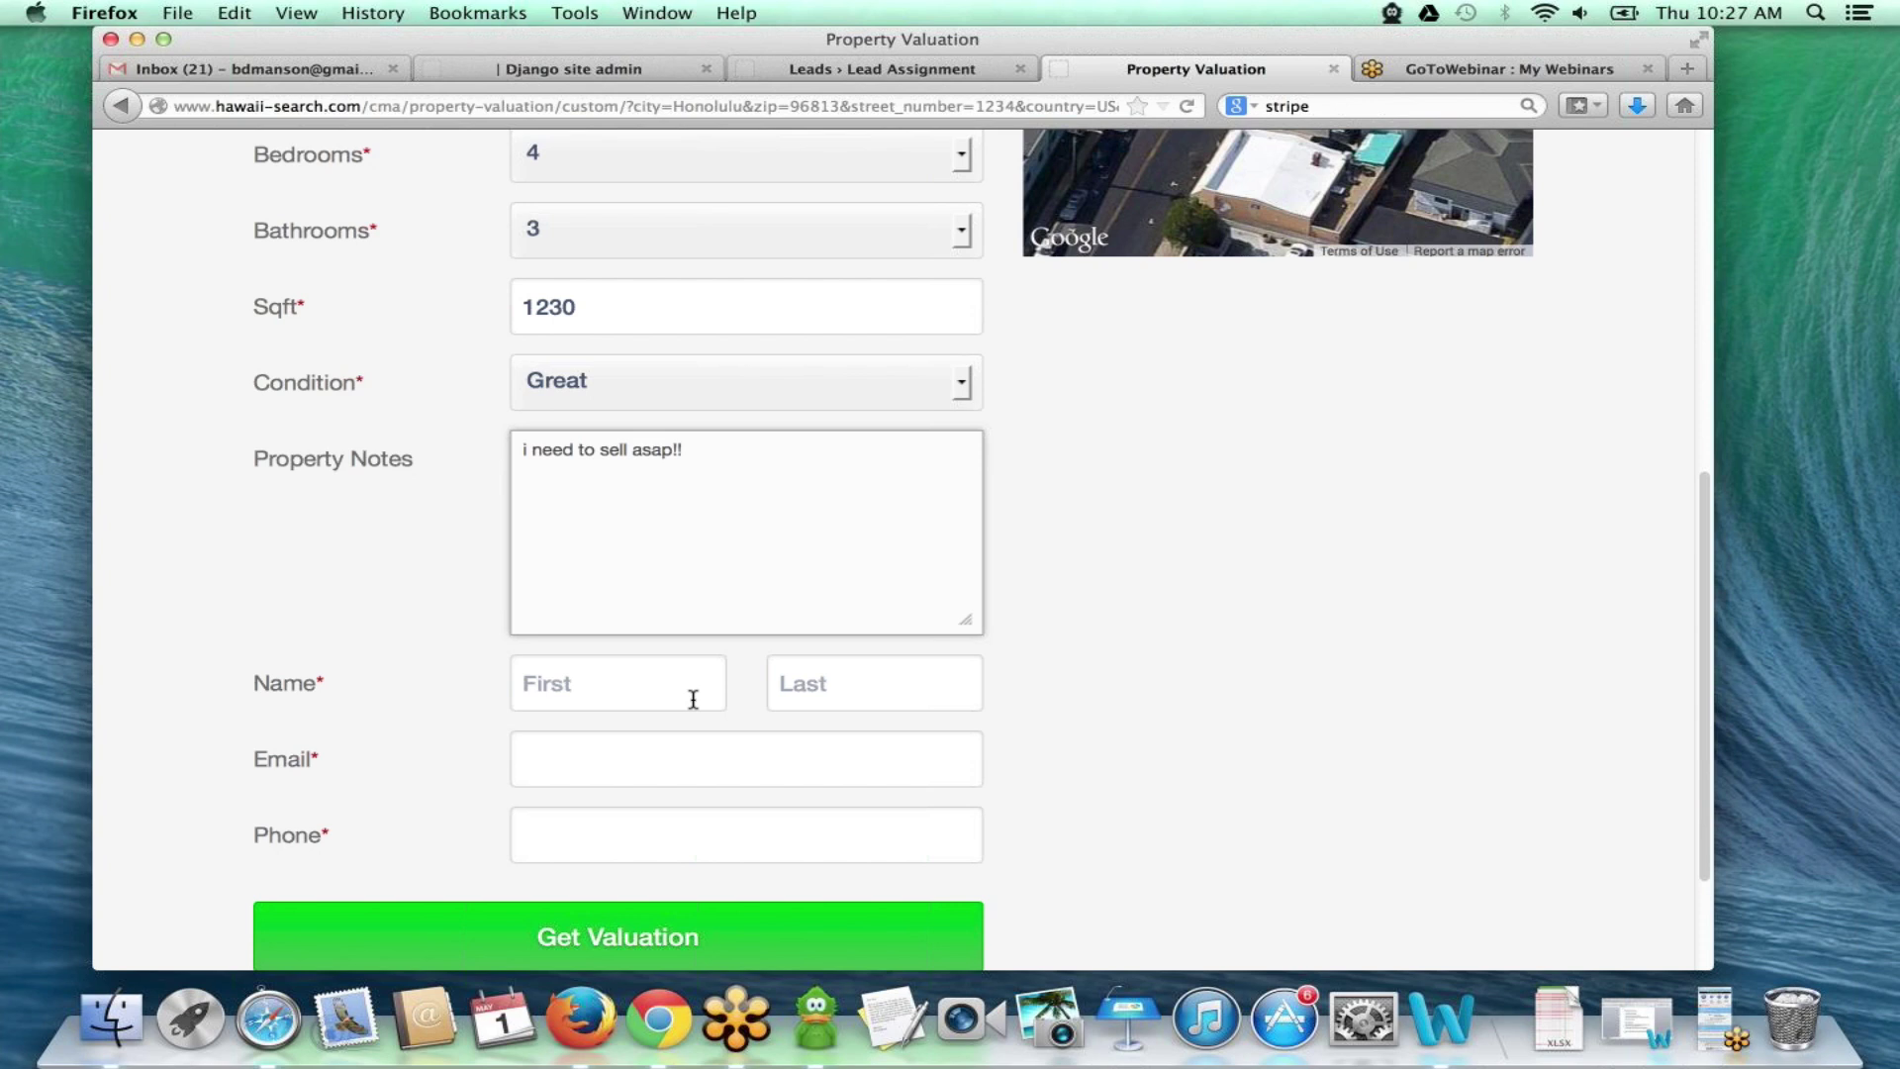
pyautogui.scroll(-3, 722, 693)
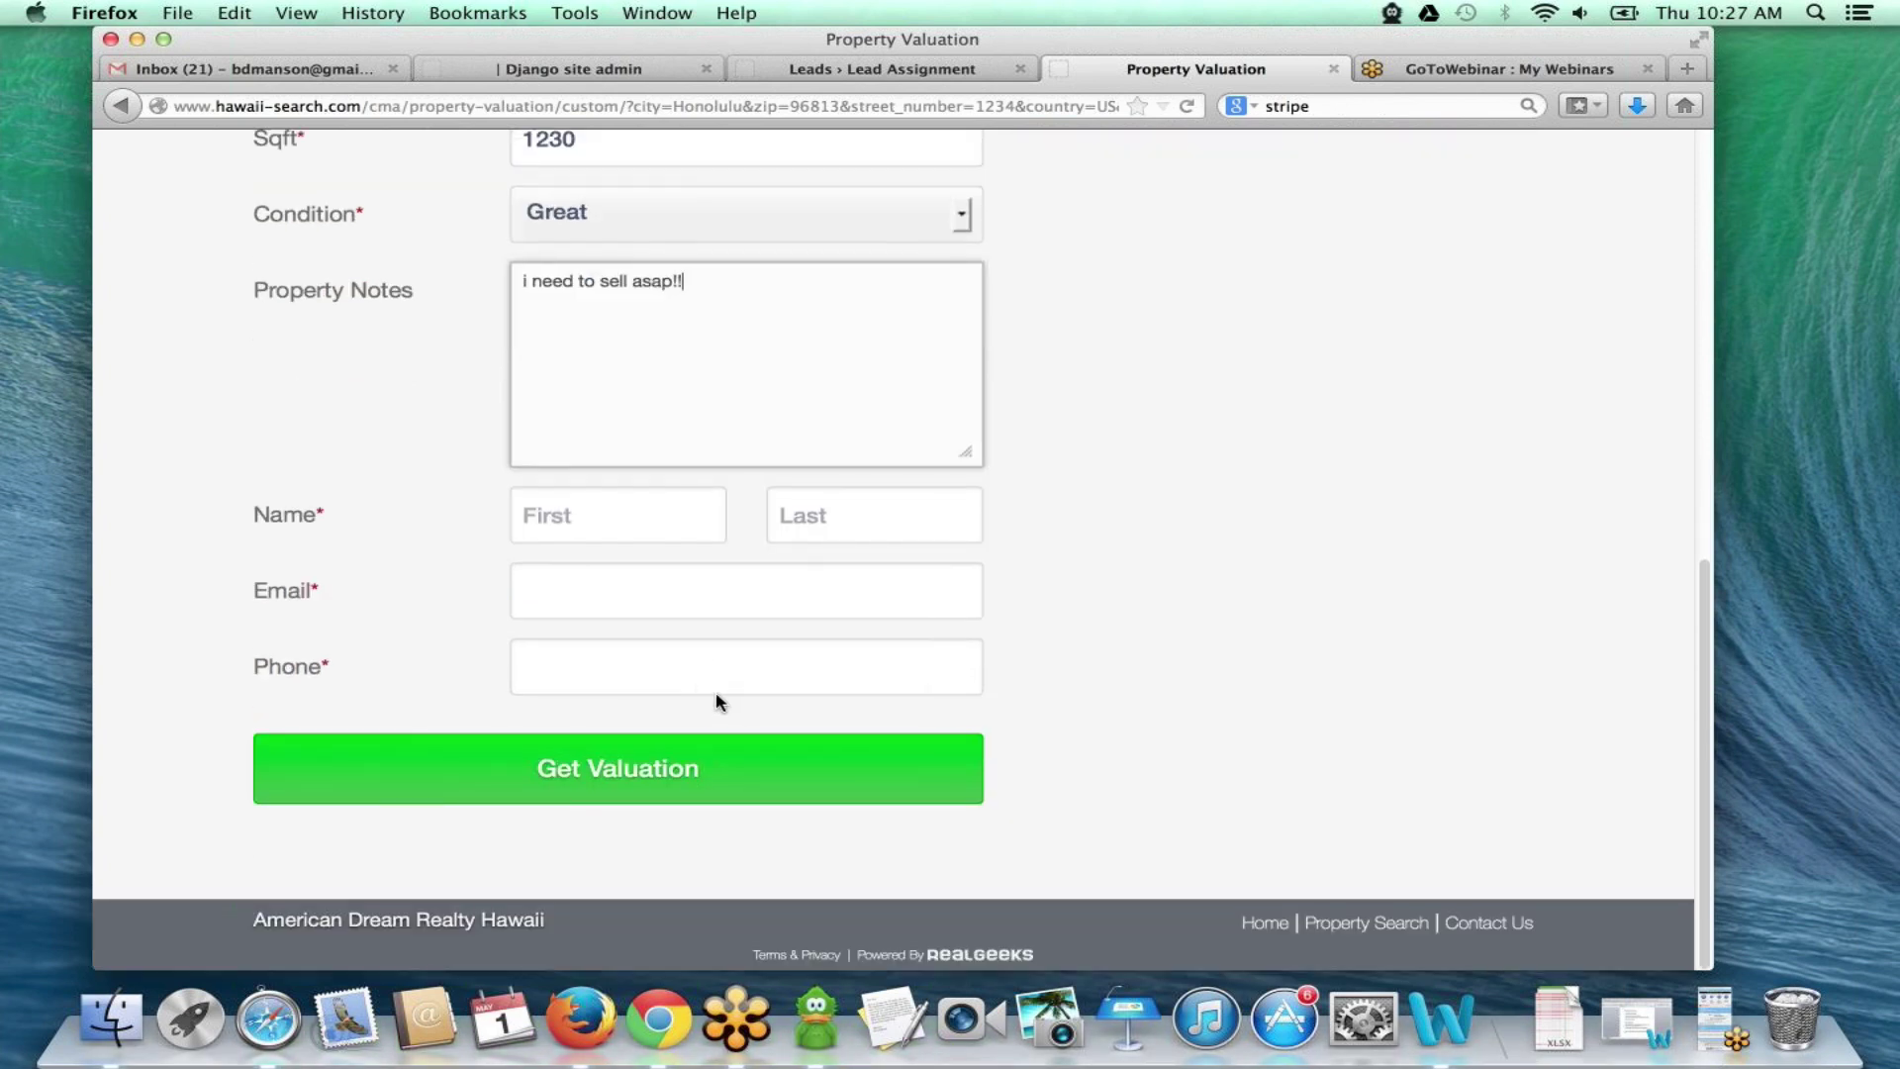
# - Enter the seller's first and last name and a unique test e-mail address
pyautogui.click(589, 515)
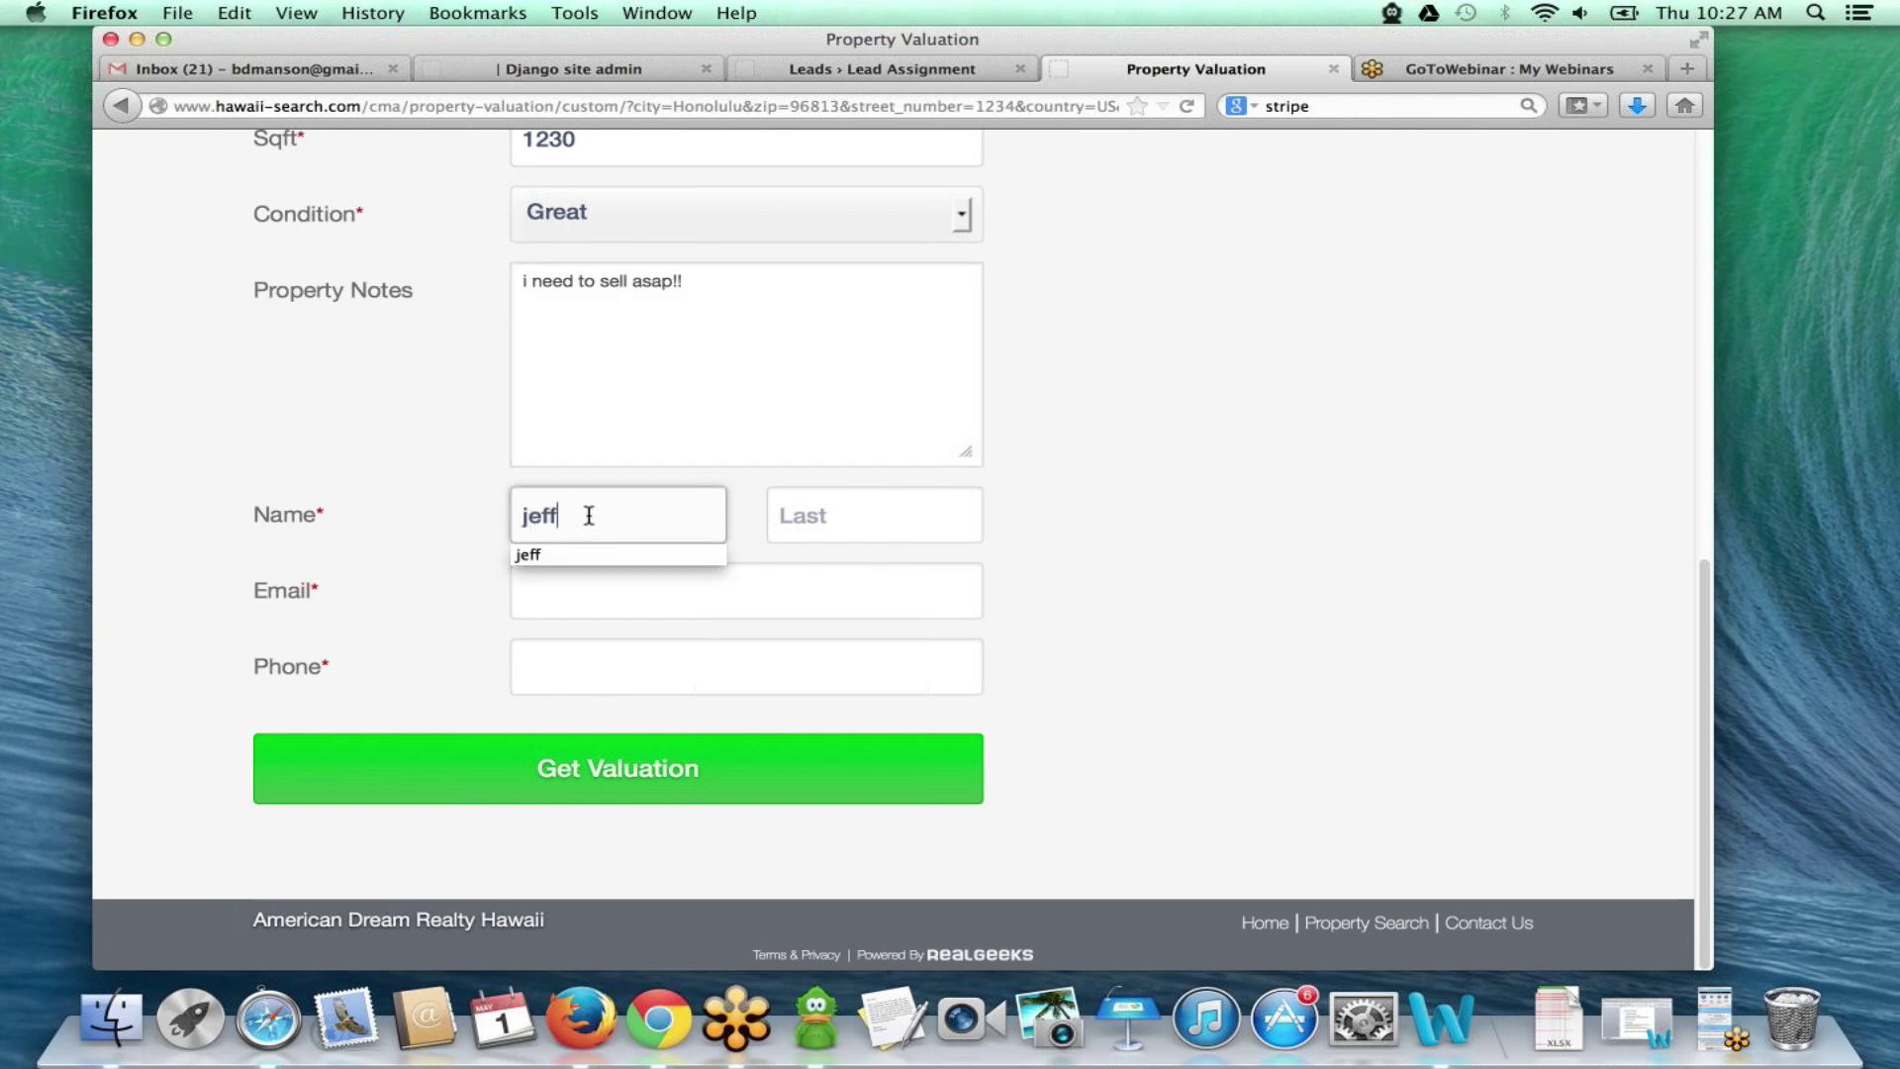
pyautogui.press('Tab')
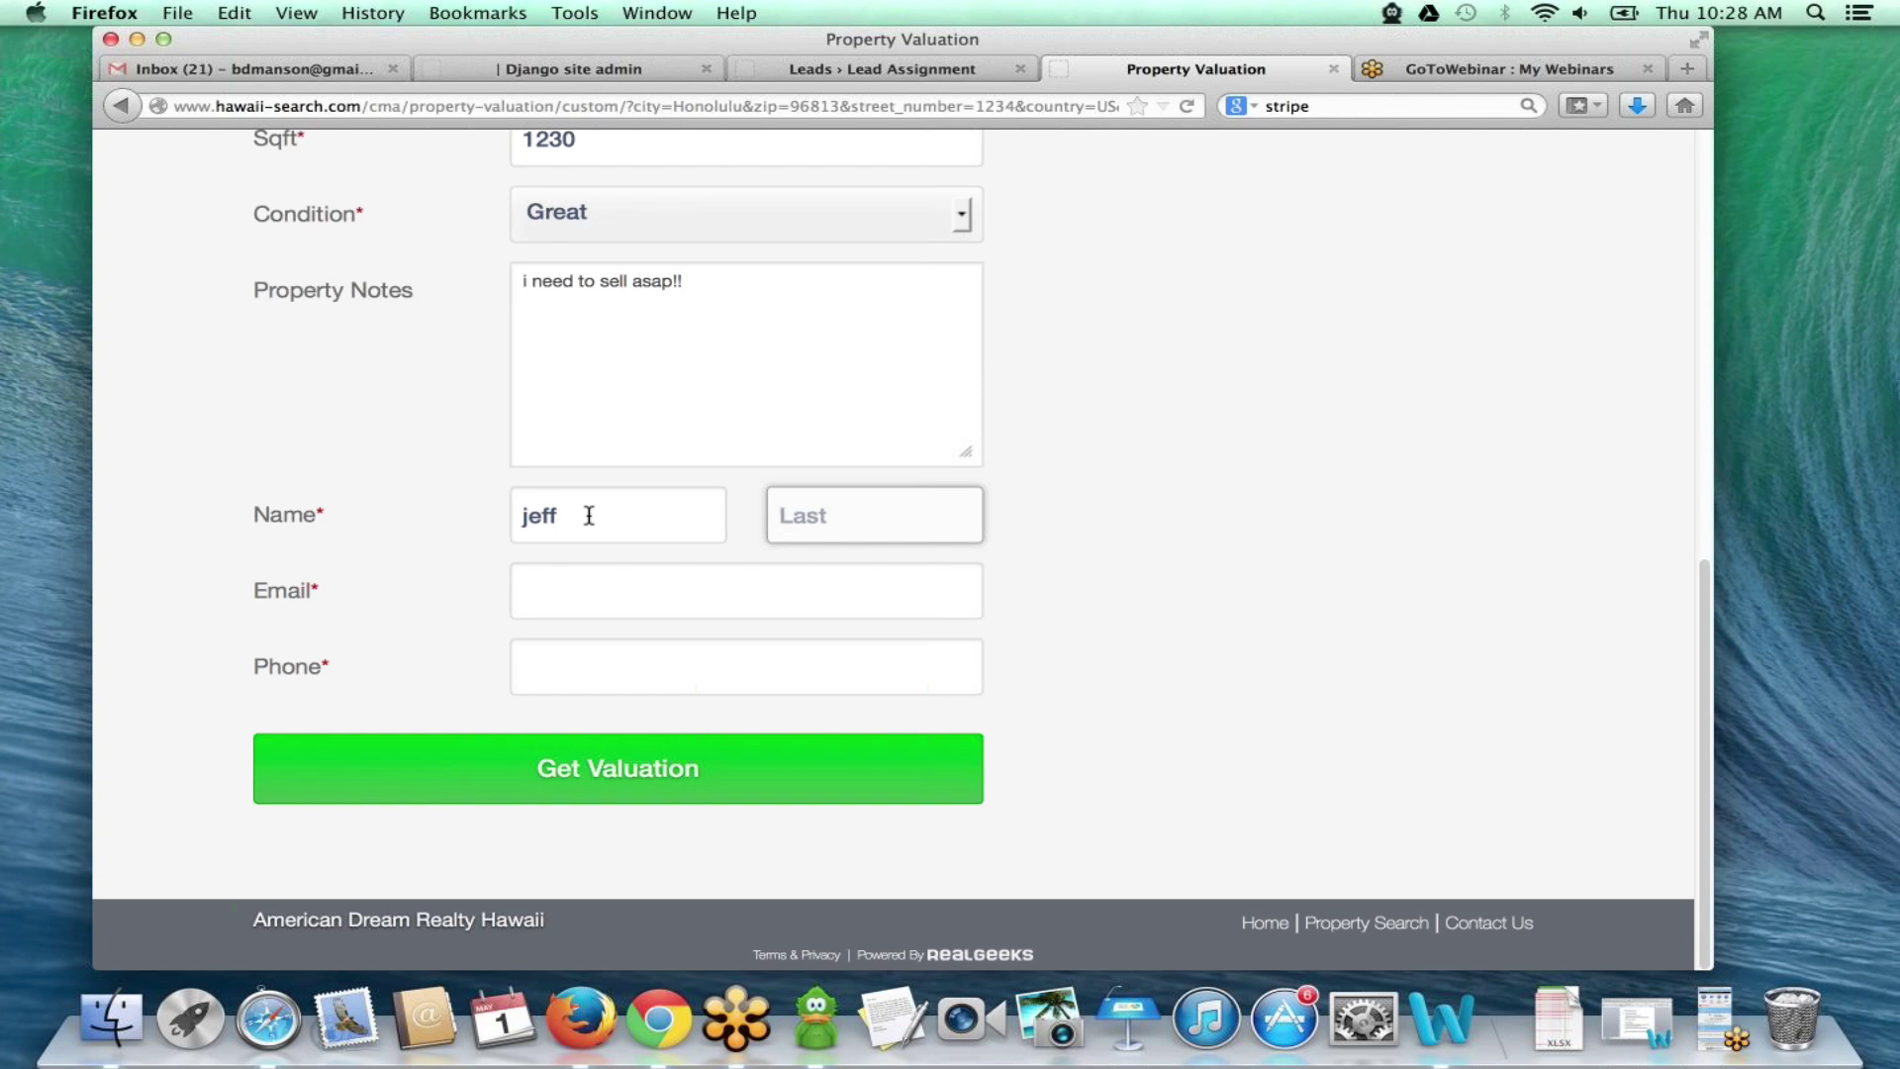
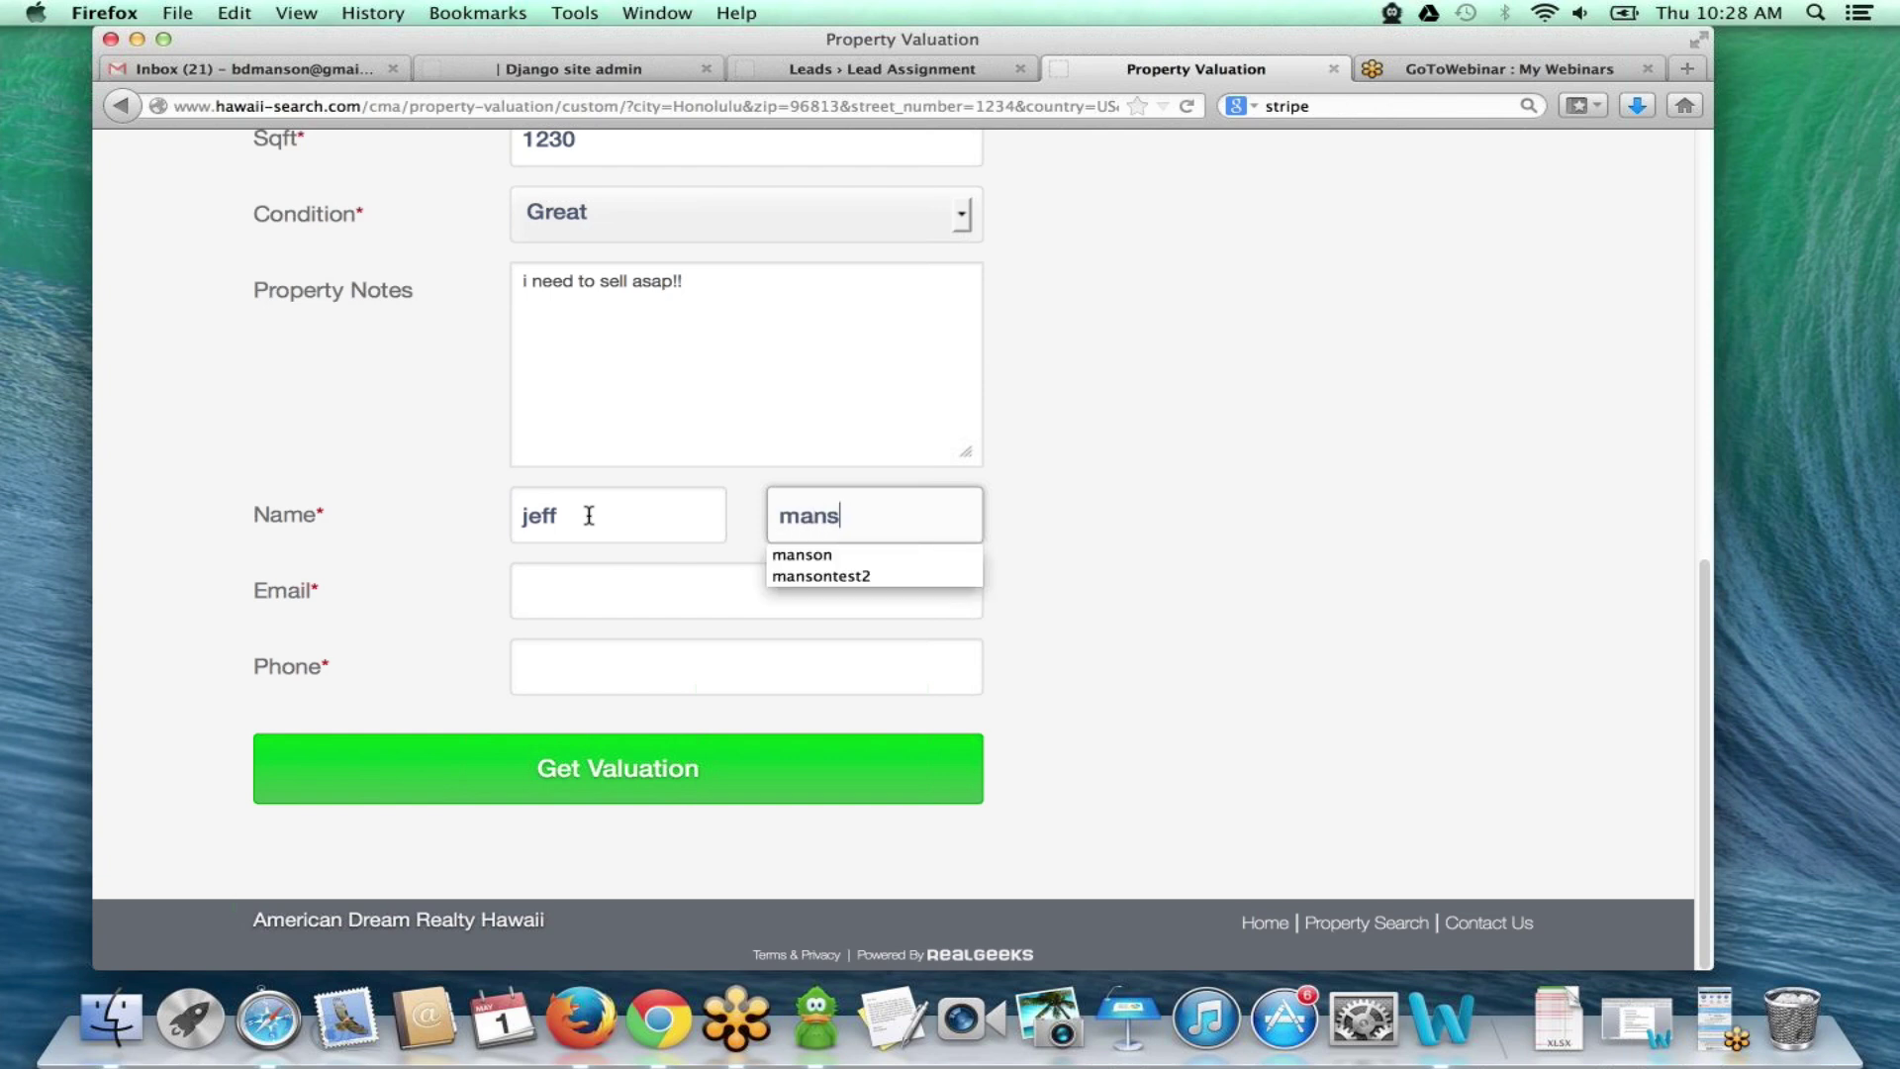
pyautogui.click(847, 560)
pyautogui.click(758, 589)
pyautogui.write('b')
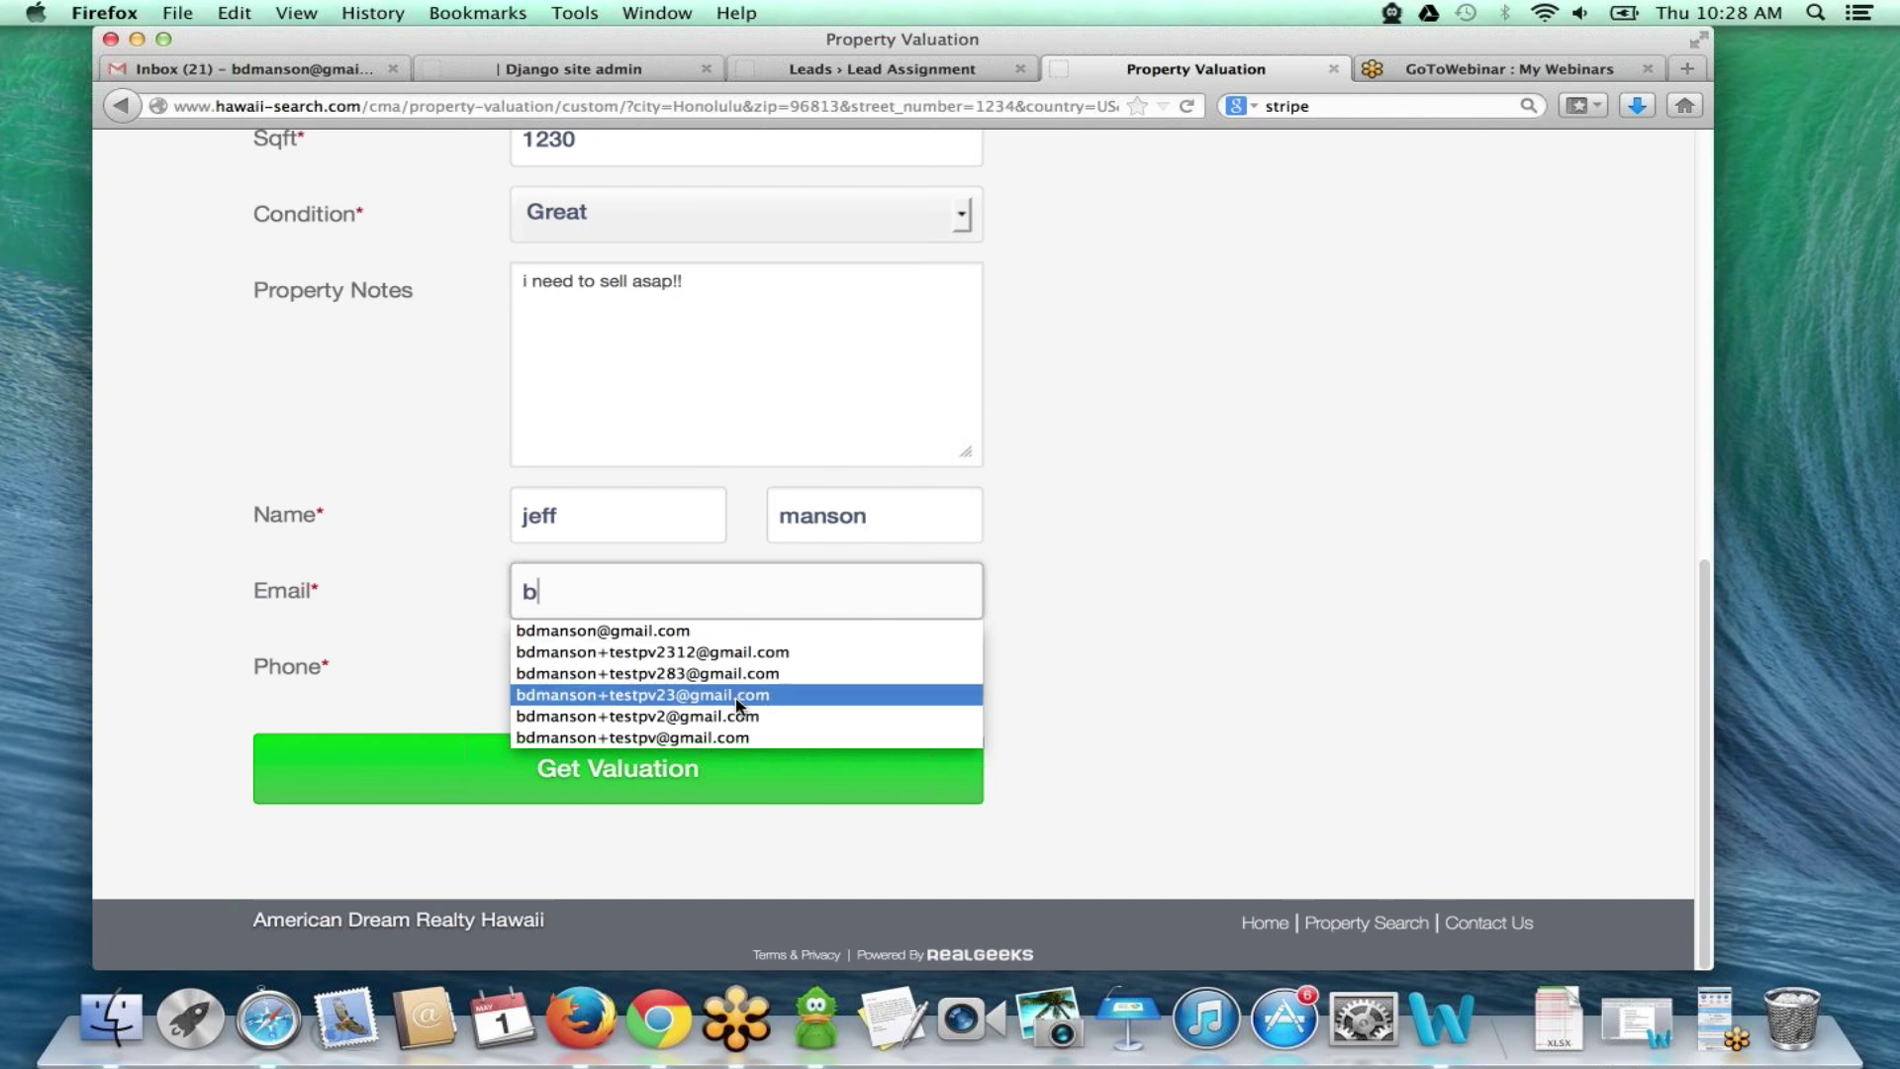
pyautogui.click(737, 695)
pyautogui.click(751, 594)
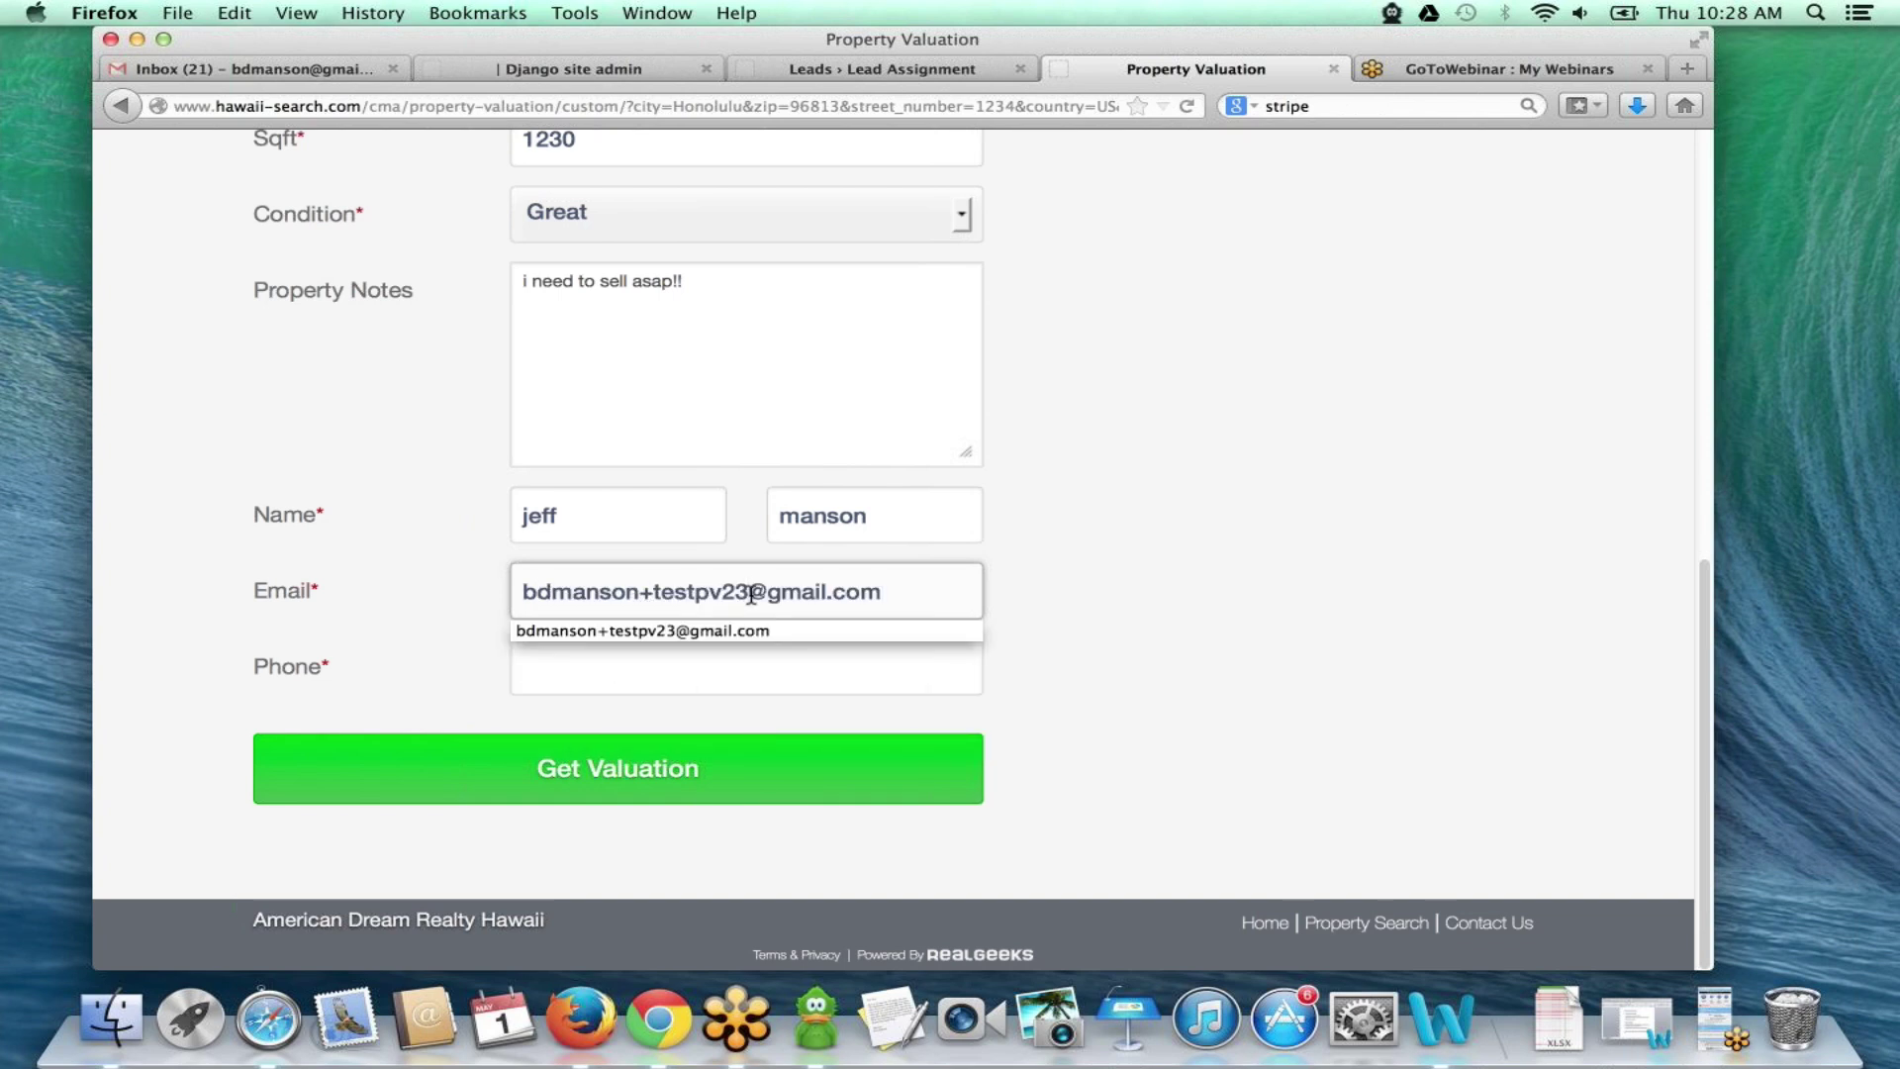
pyautogui.write('21135')
# - Enter the seller's phone number and submit the valuation request
pyautogui.click(599, 668)
pyautogui.write('123-123-1234')
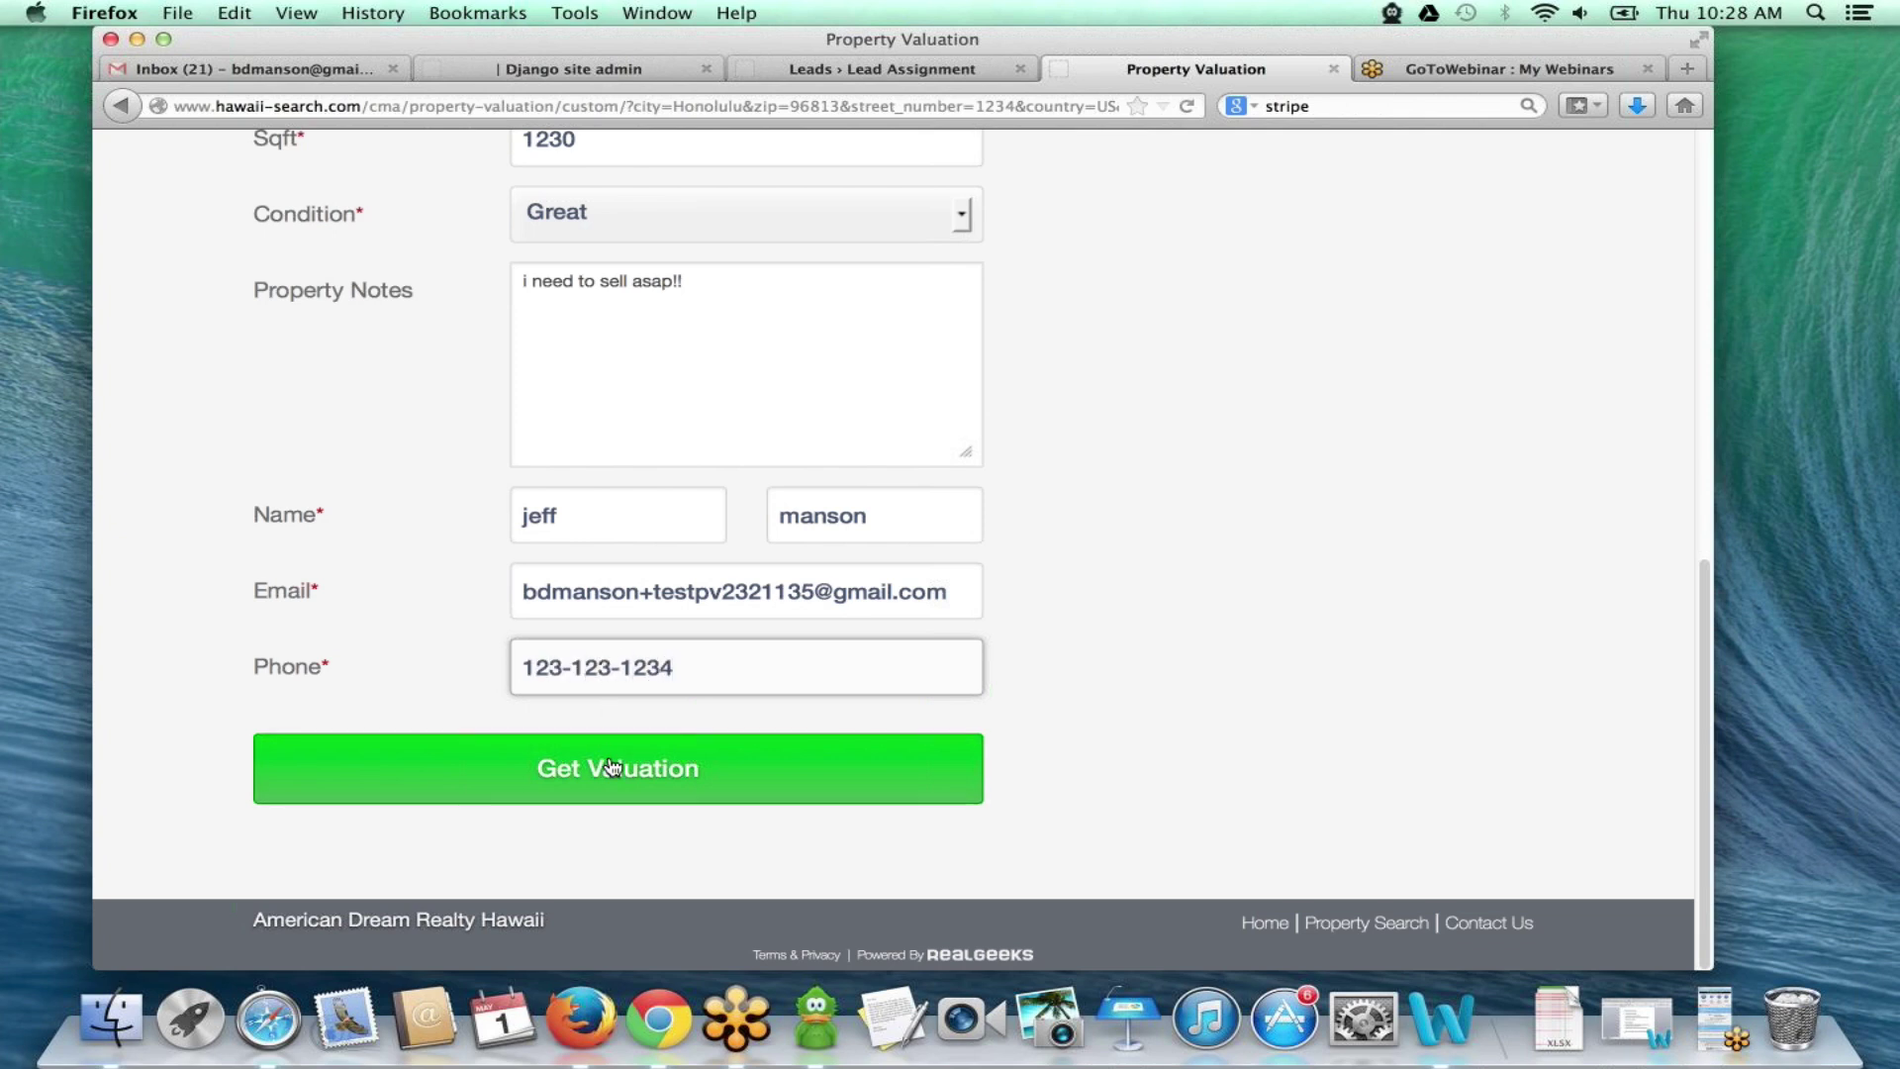
pyautogui.click(614, 768)
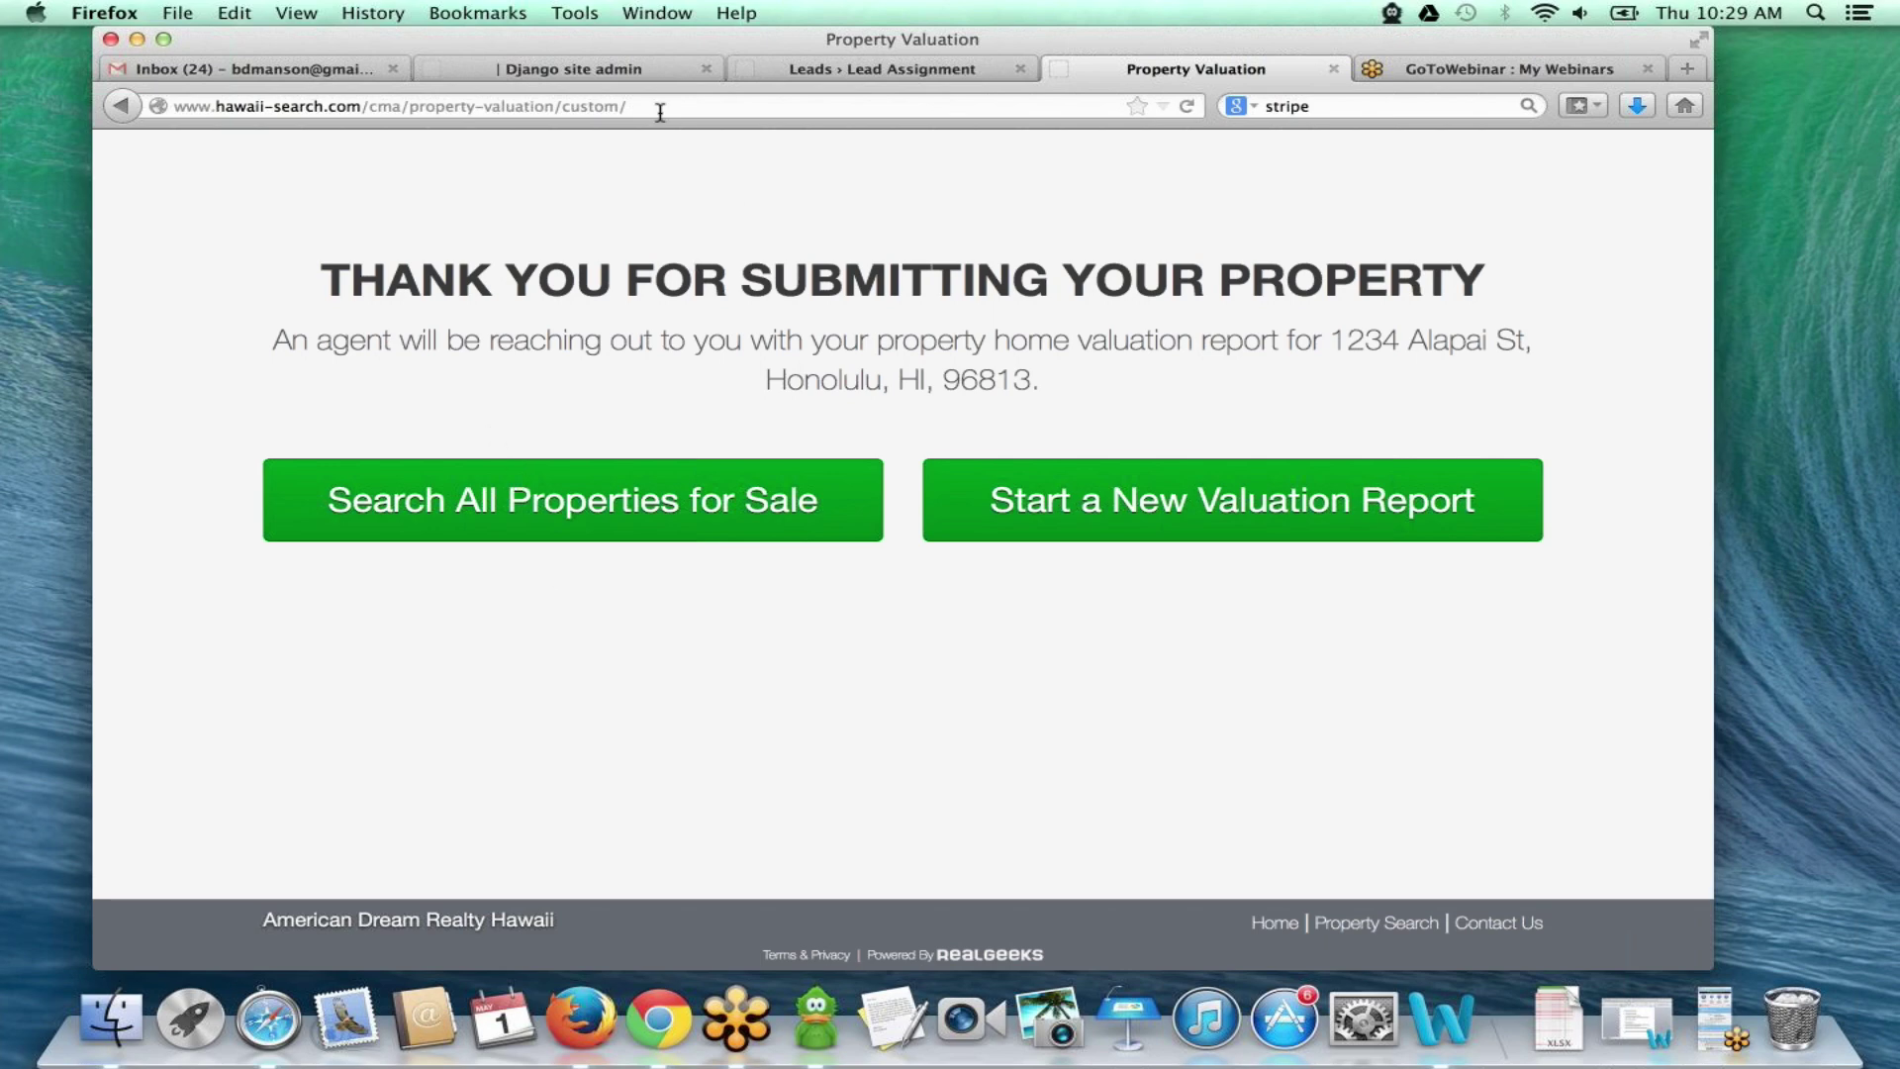
# - Return to the Django site admin valuation settings after the thank-you page
pyautogui.click(597, 57)
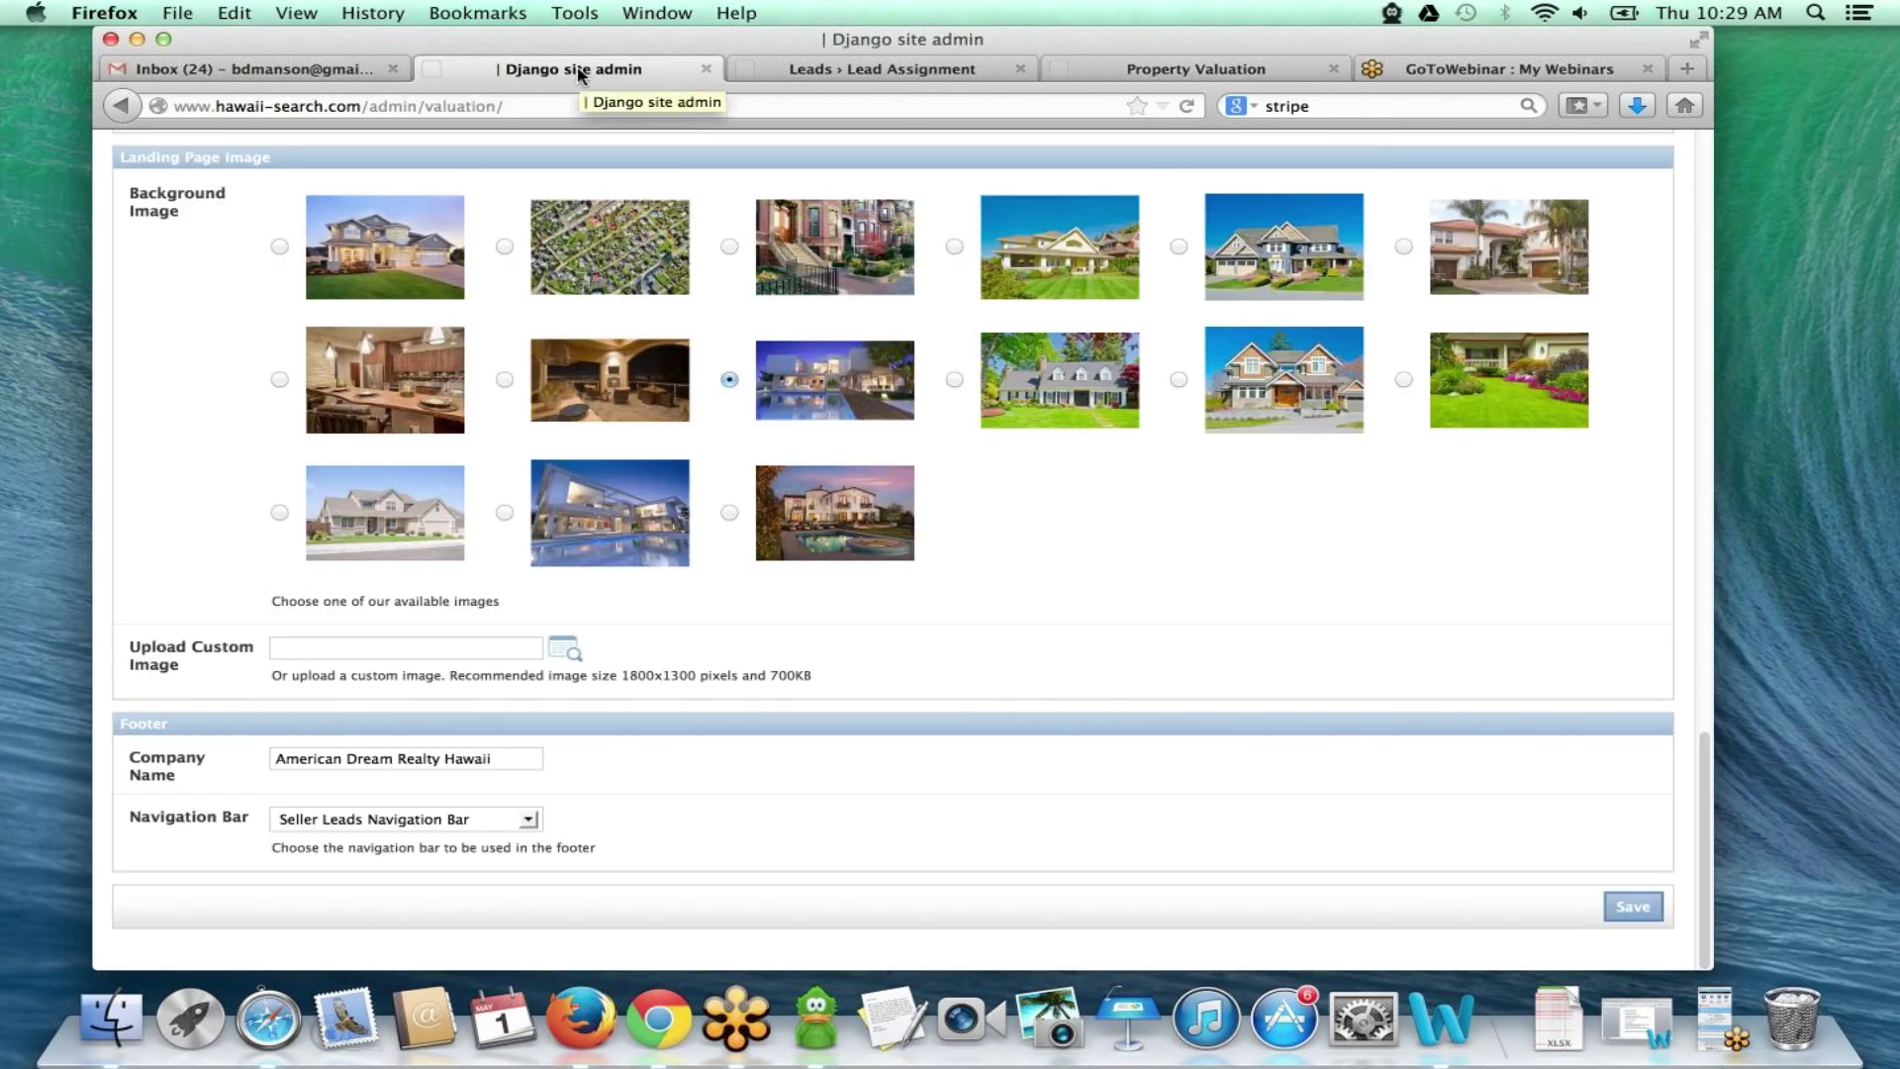
pyautogui.click(296, 69)
pyautogui.scroll(5, 713, 431)
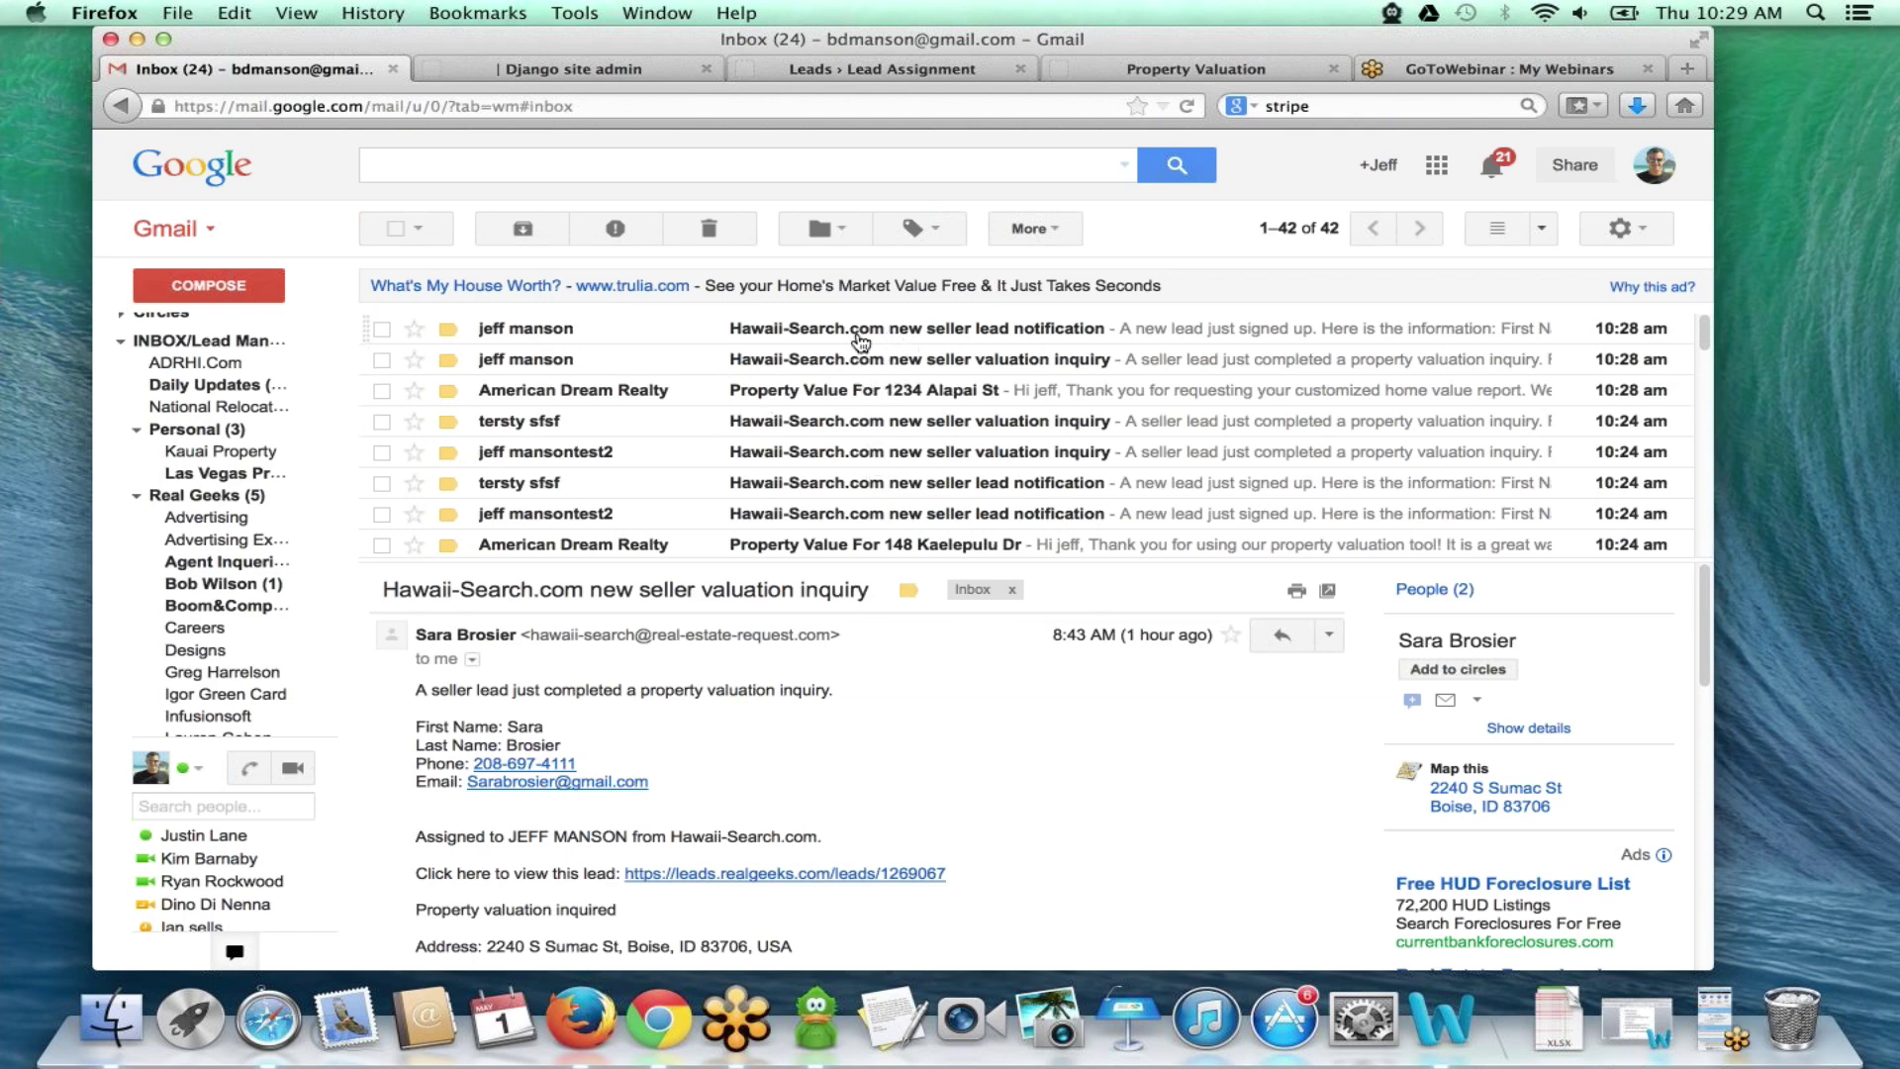
pyautogui.click(862, 333)
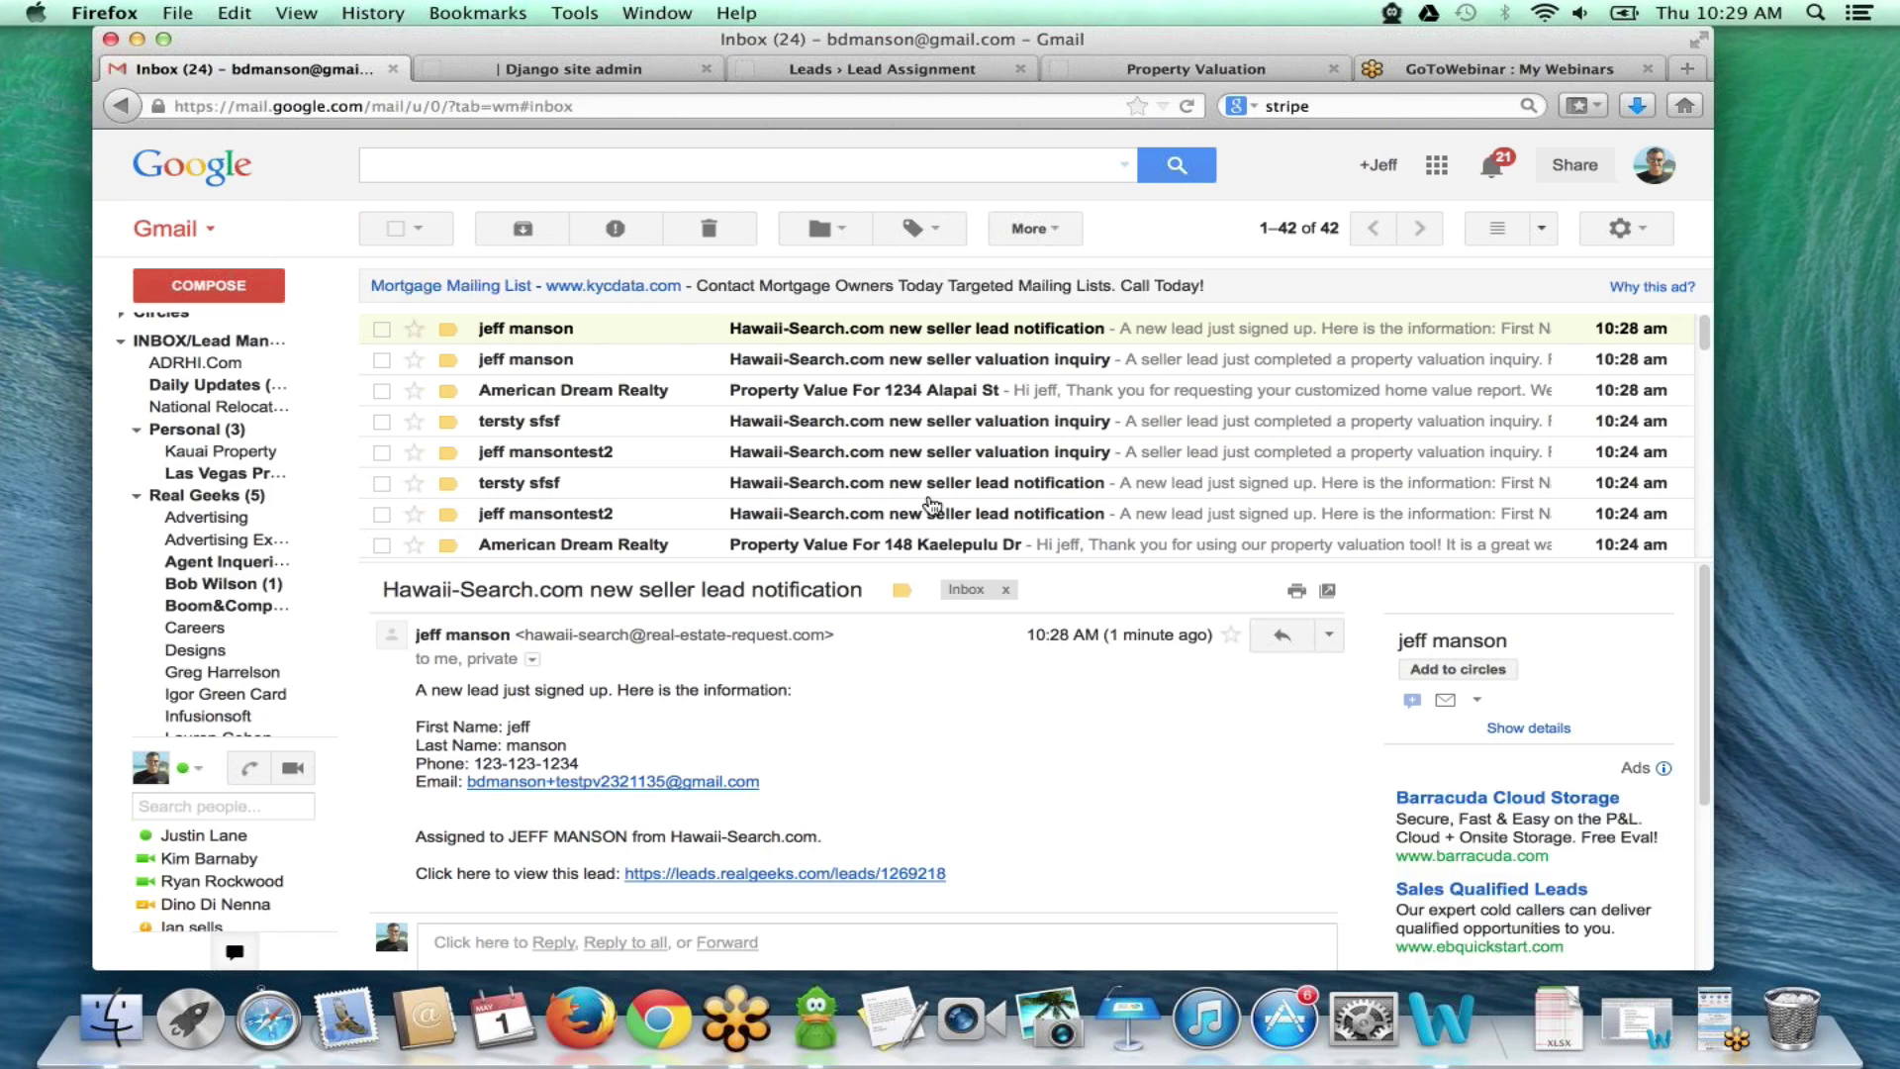
pyautogui.click(898, 362)
pyautogui.scroll(-5, 966, 671)
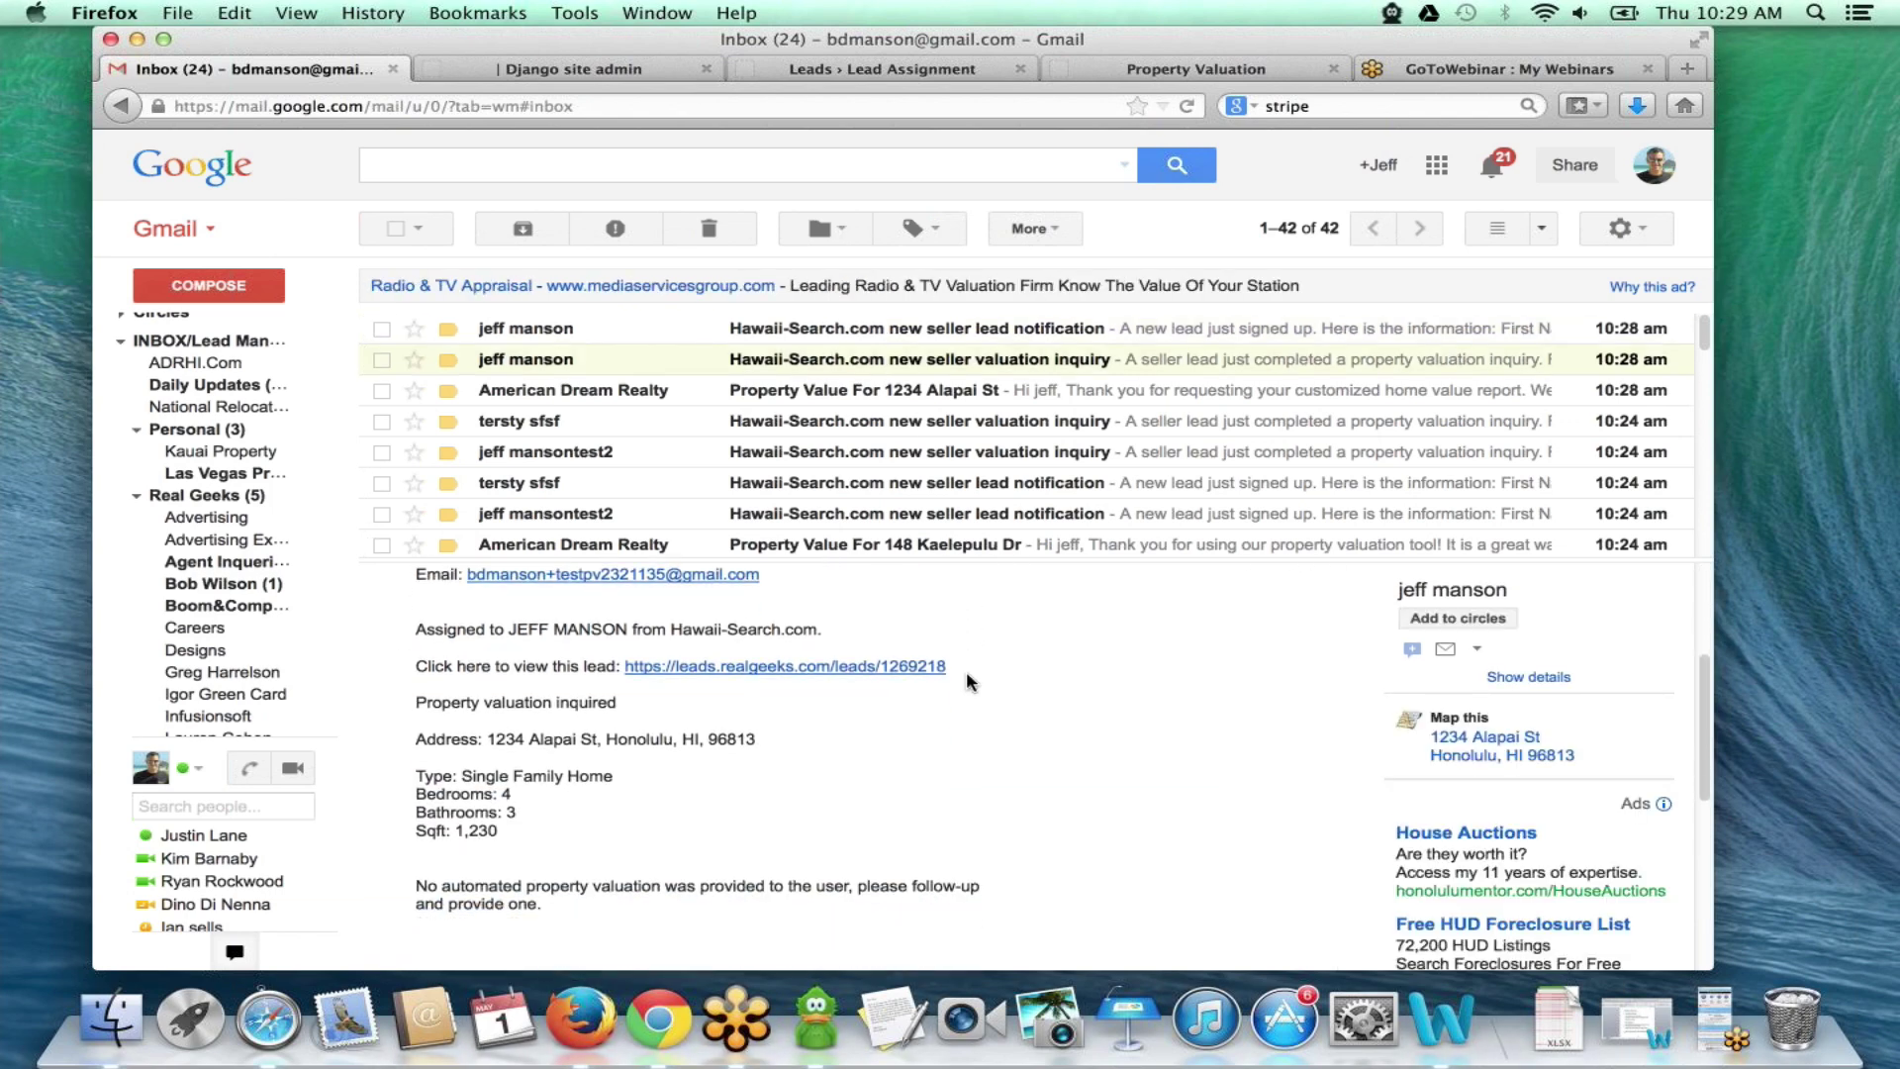
pyautogui.scroll(-3, 966, 671)
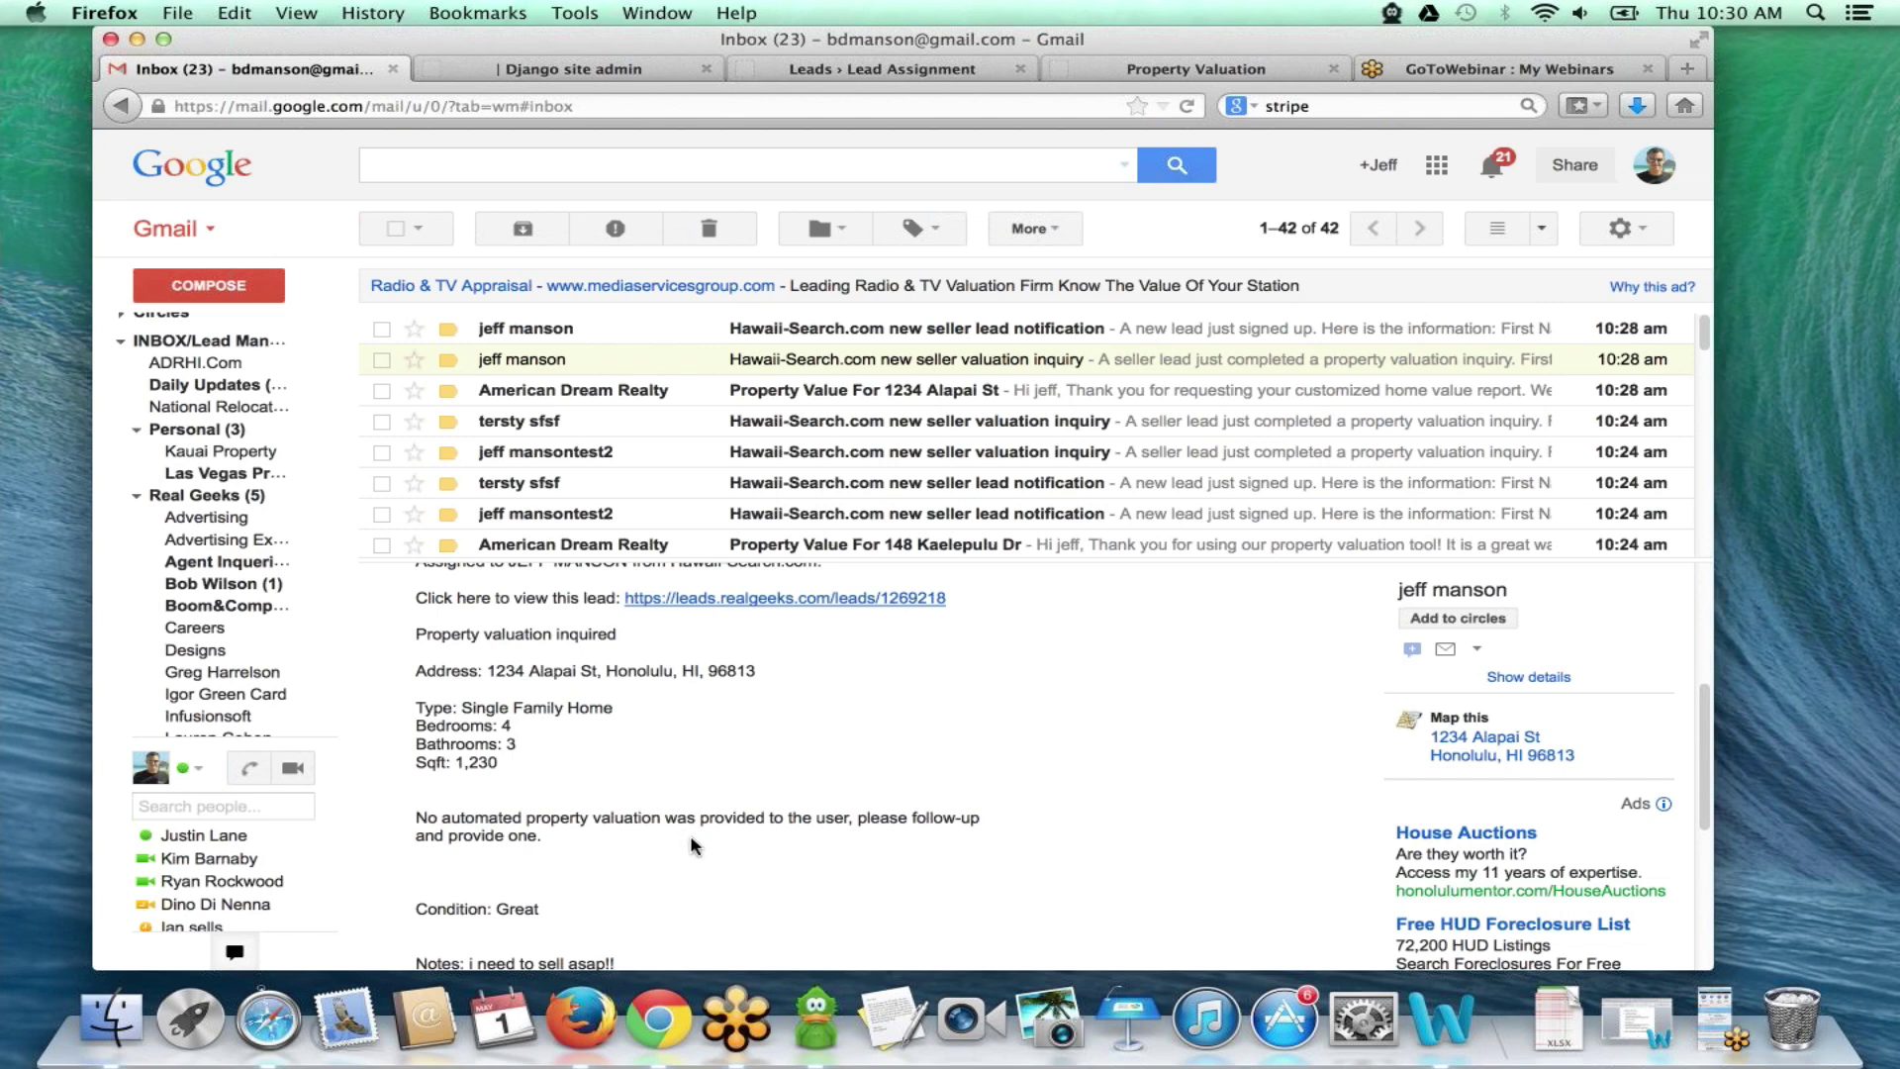
pyautogui.scroll(5, 693, 844)
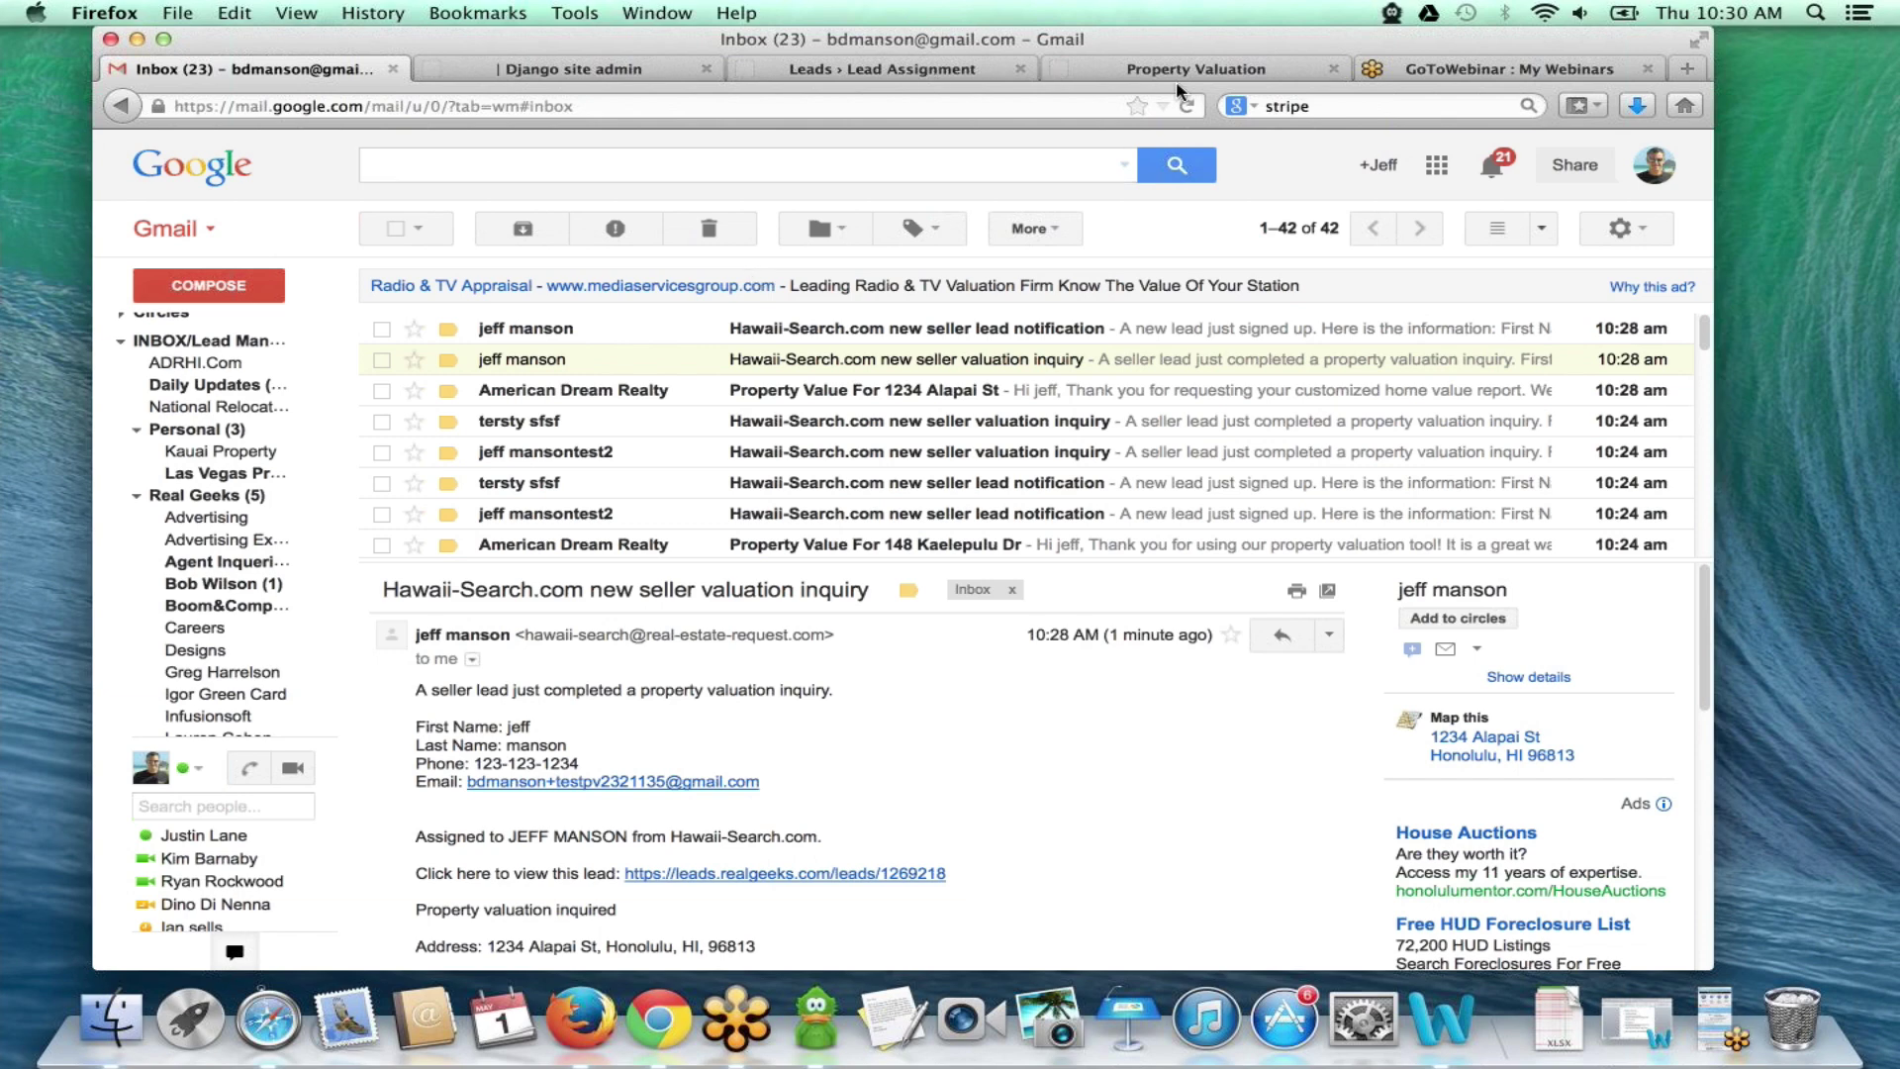
# - Switch to the 'GoToWebinar : My Webinars' tab in Firefox
pyautogui.click(1406, 71)
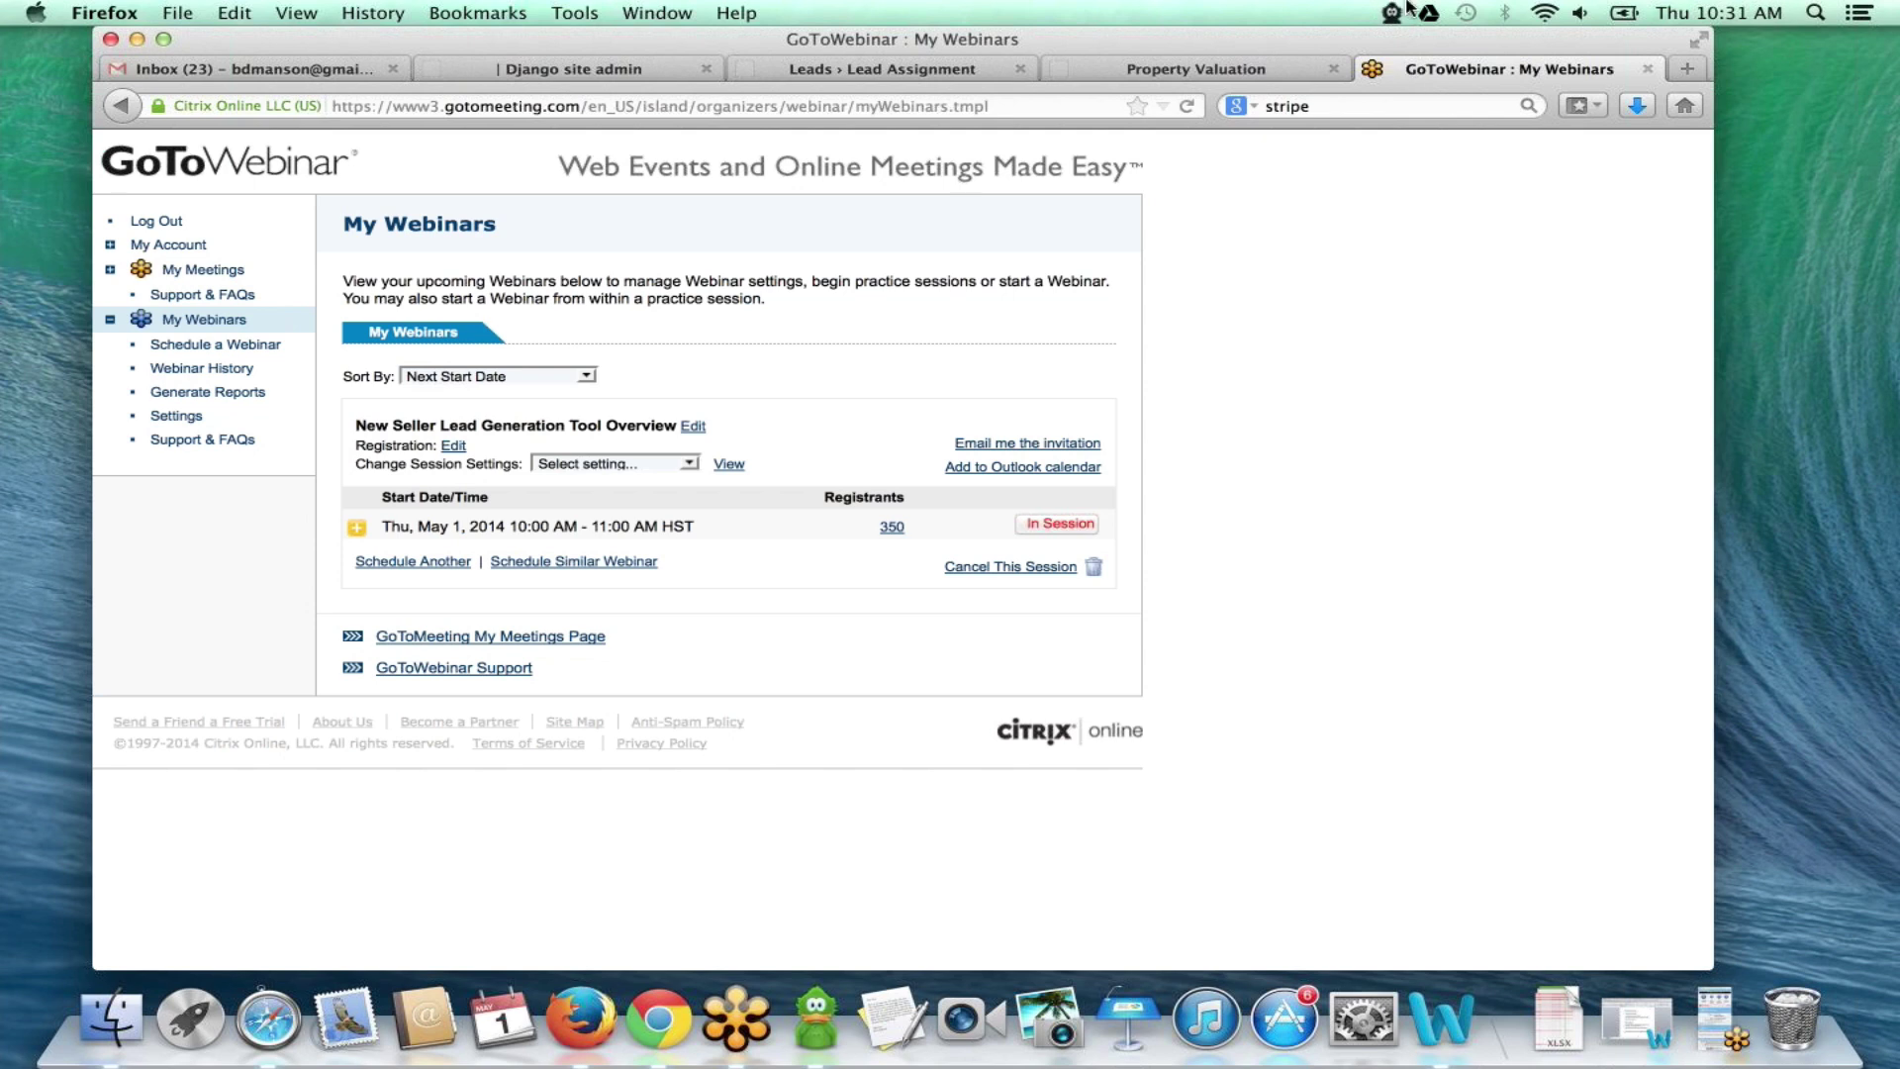
# - Restore the minimized GoToWebinar screen-sharing window from the Dock
pyautogui.click(1716, 1017)
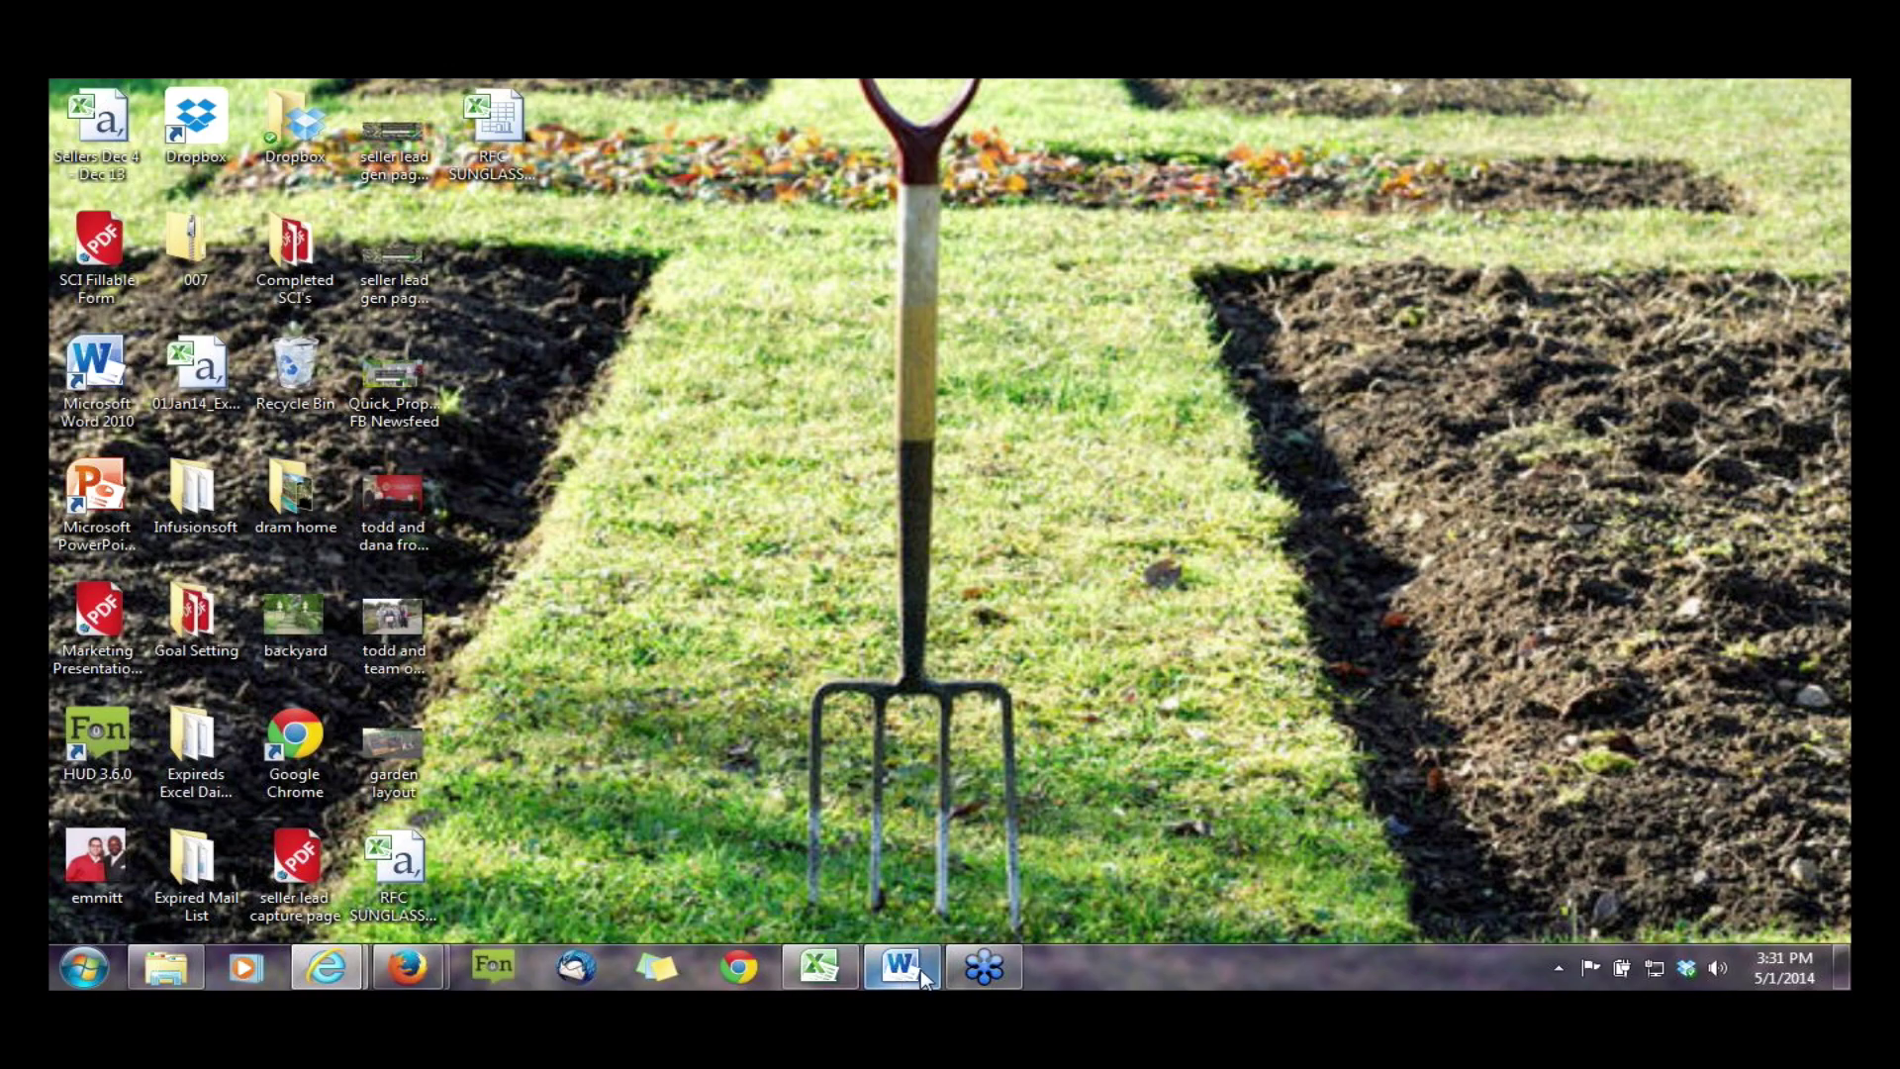
# - Switch to Word's Document1, which holds the pasted example Facebook posts
pyautogui.moveTo(409, 946)
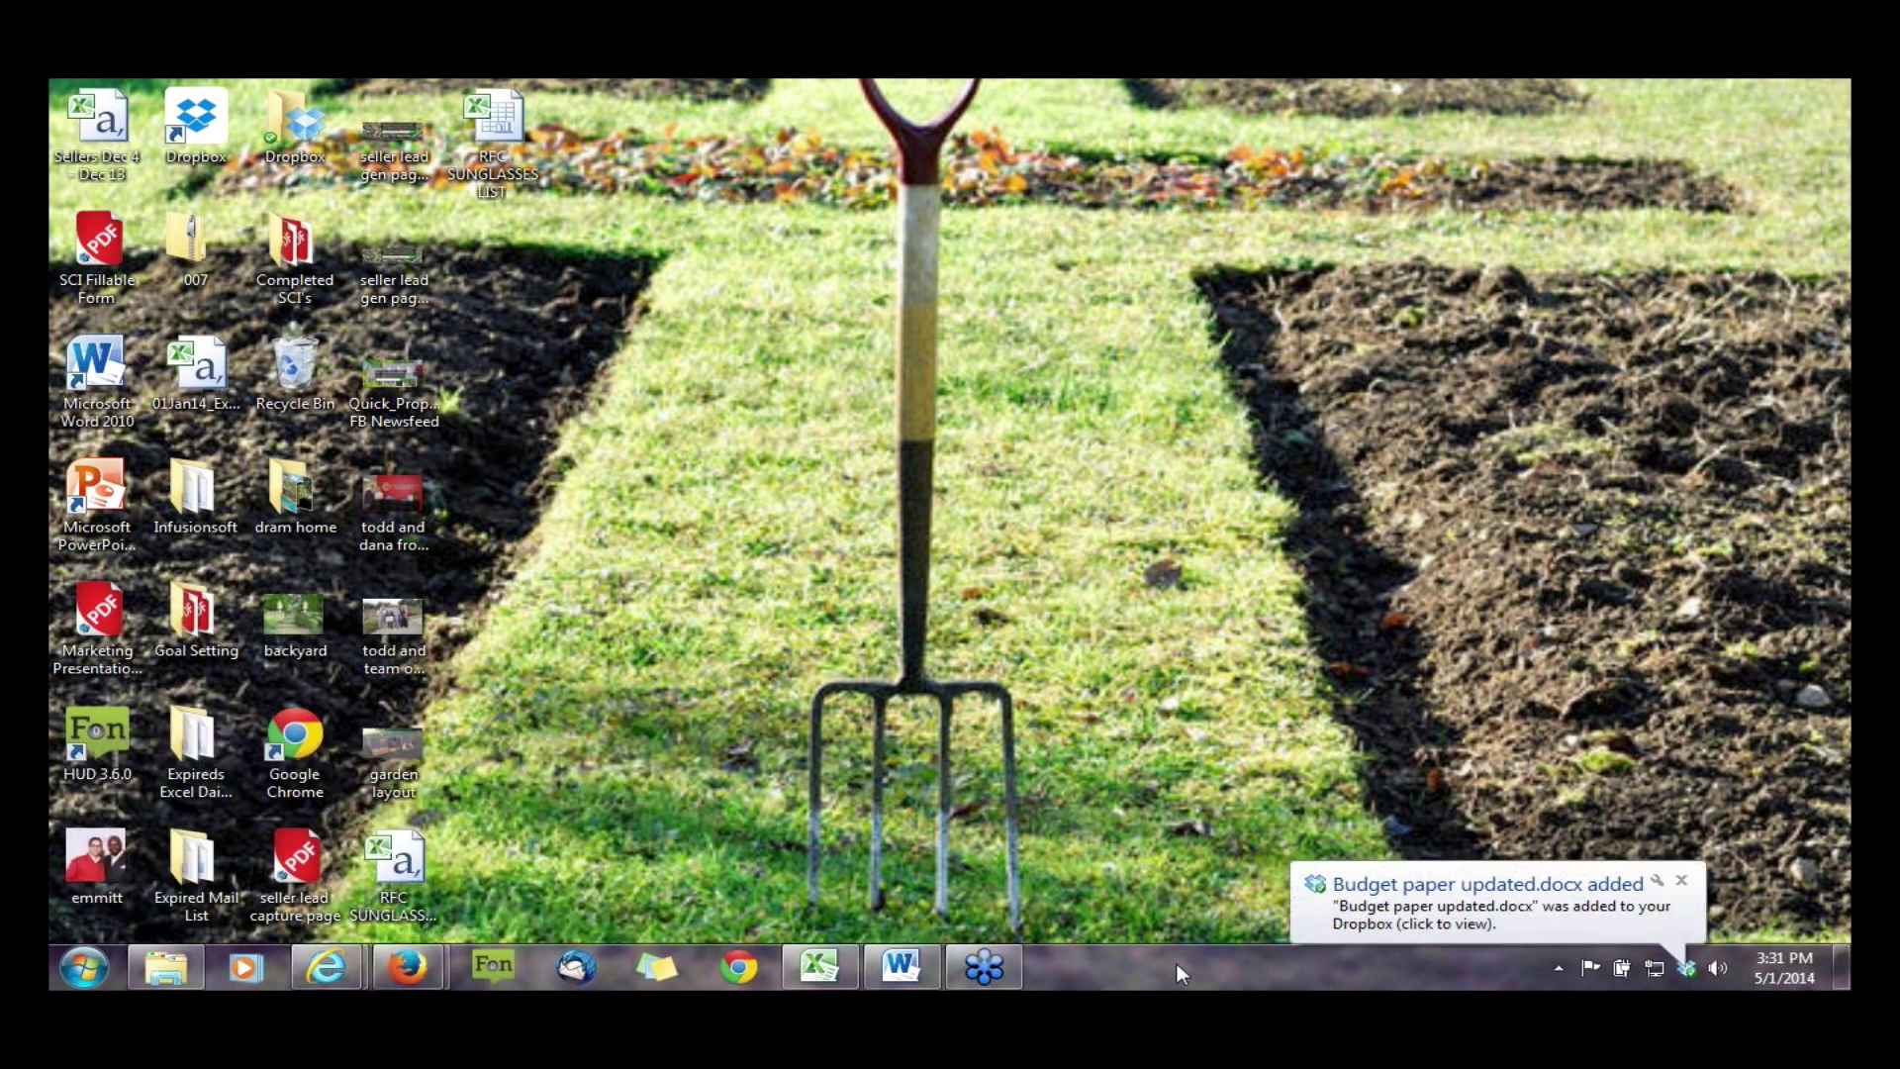
pyautogui.click(905, 966)
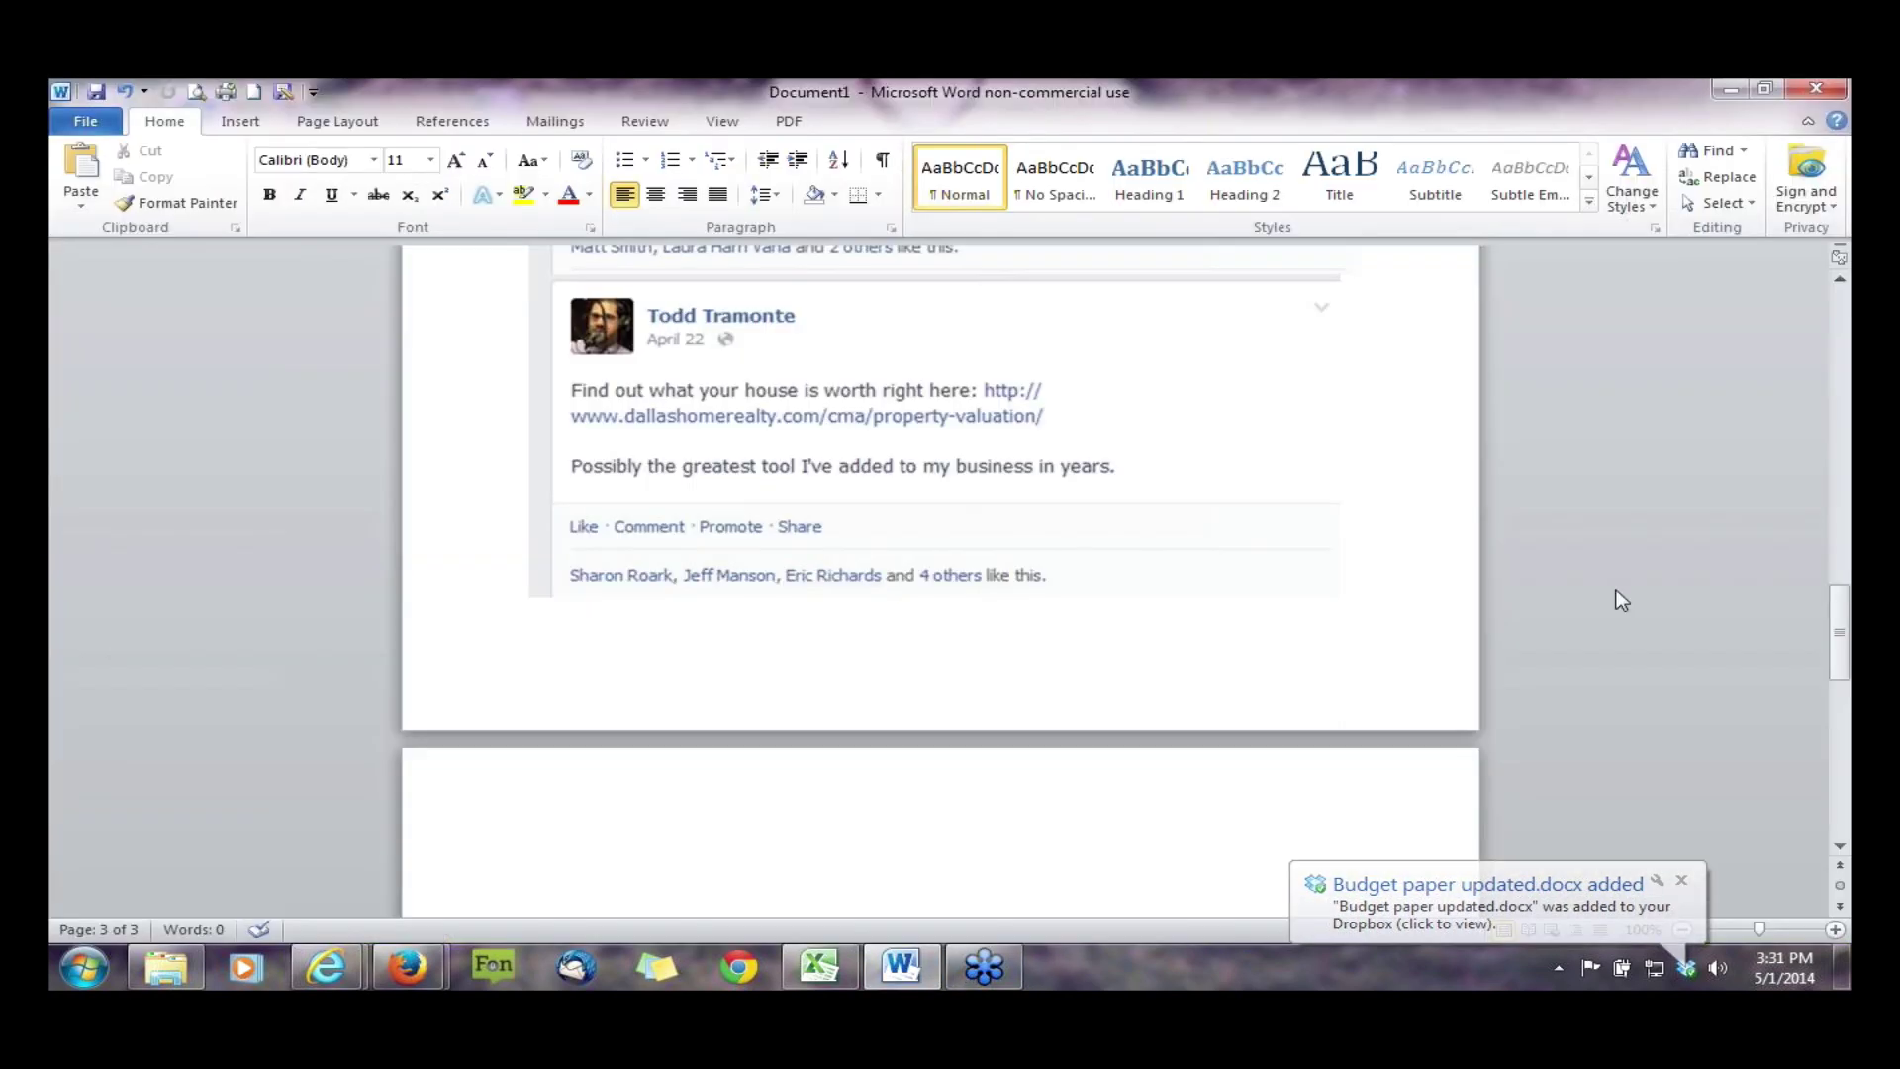
# - Scroll up to the 'Quick LH Market Valuation' post at the top of page 1
pyautogui.scroll(10, 1621, 600)
pyautogui.scroll(7, 1610, 582)
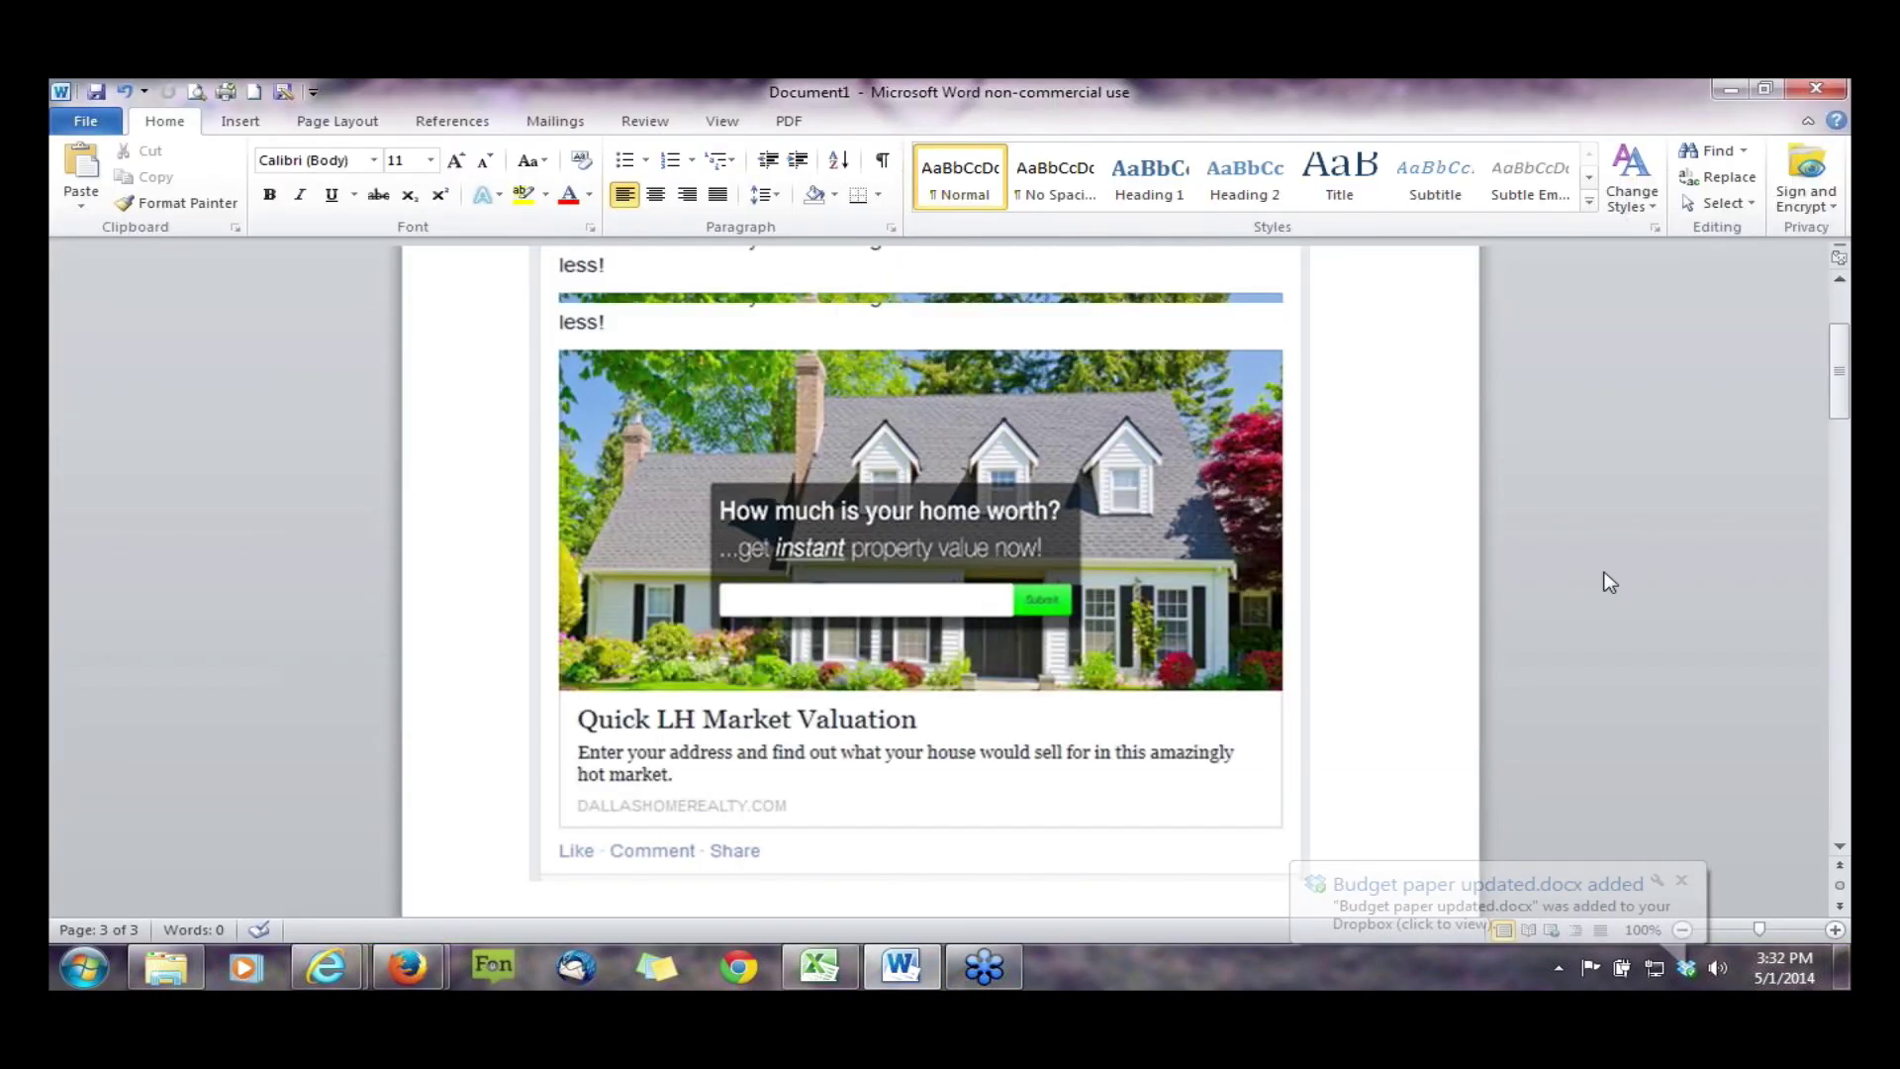
pyautogui.scroll(3, 1617, 580)
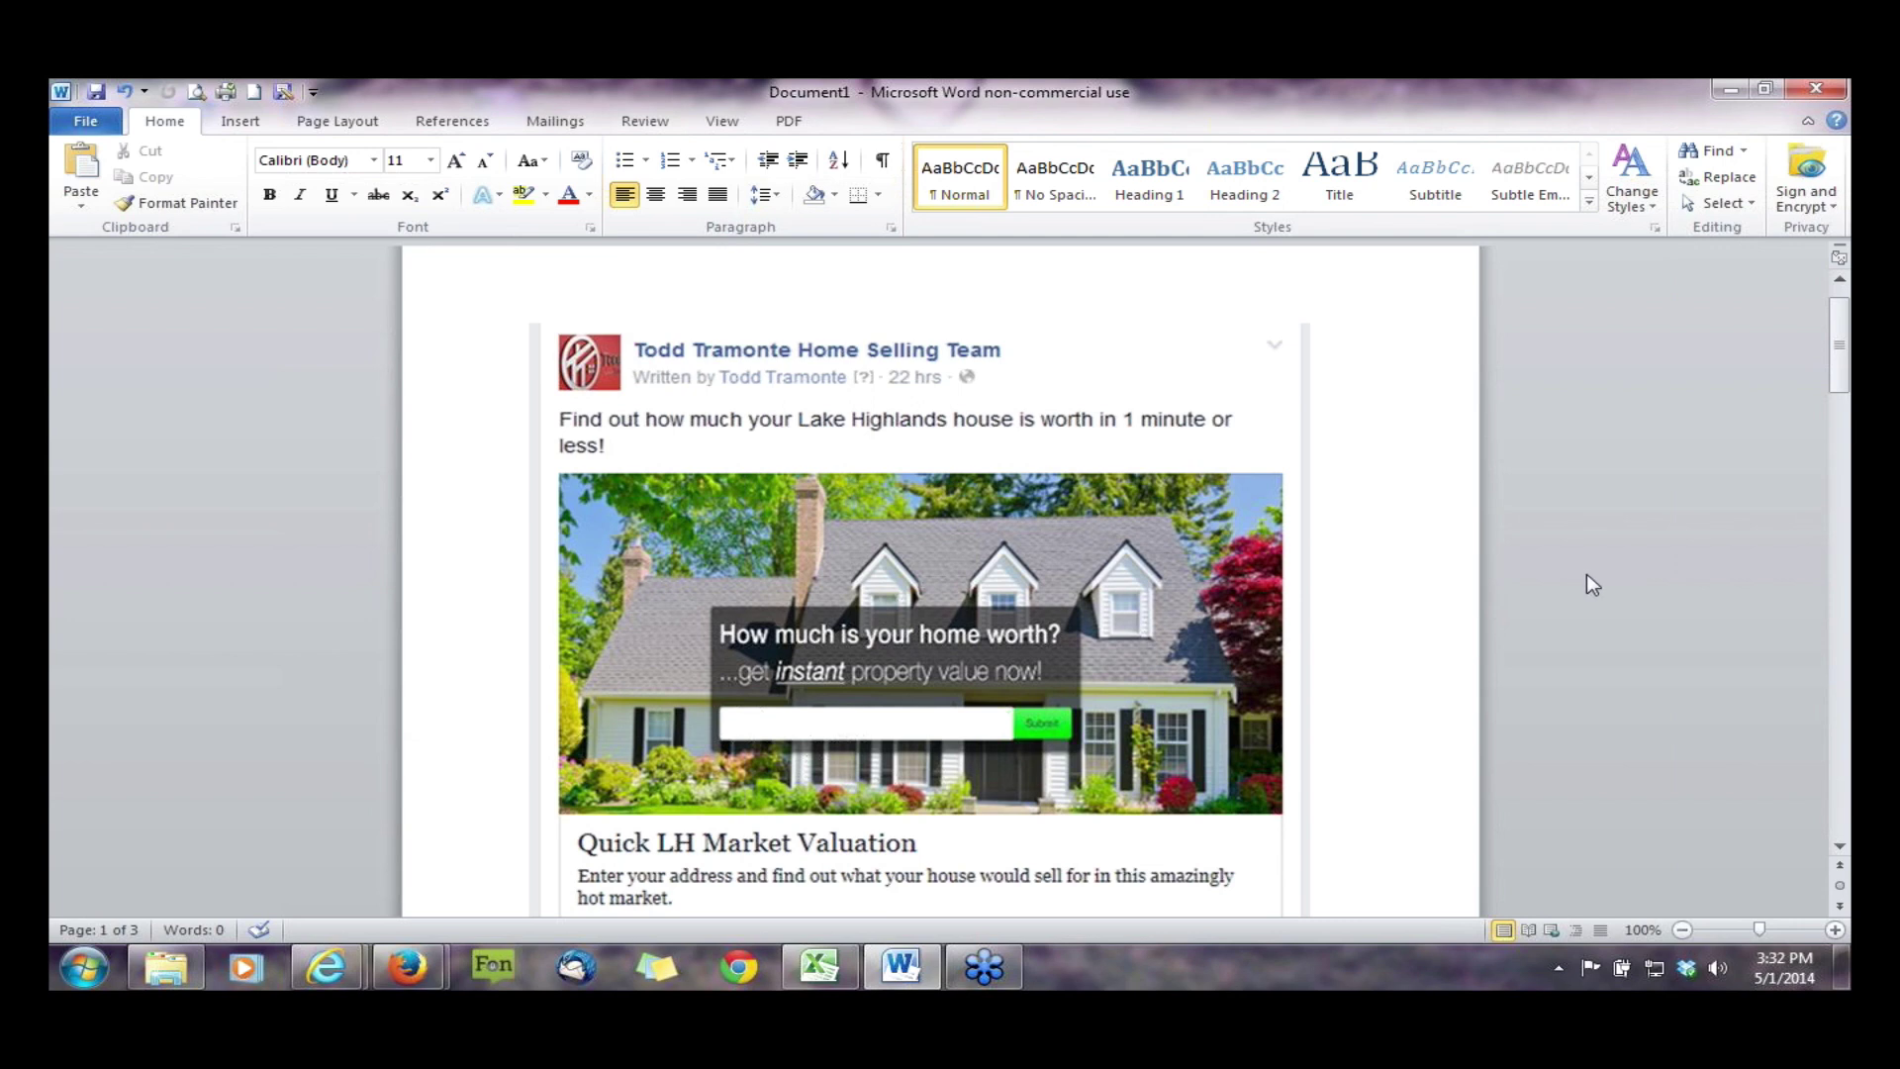
pyautogui.scroll(-1, 1587, 584)
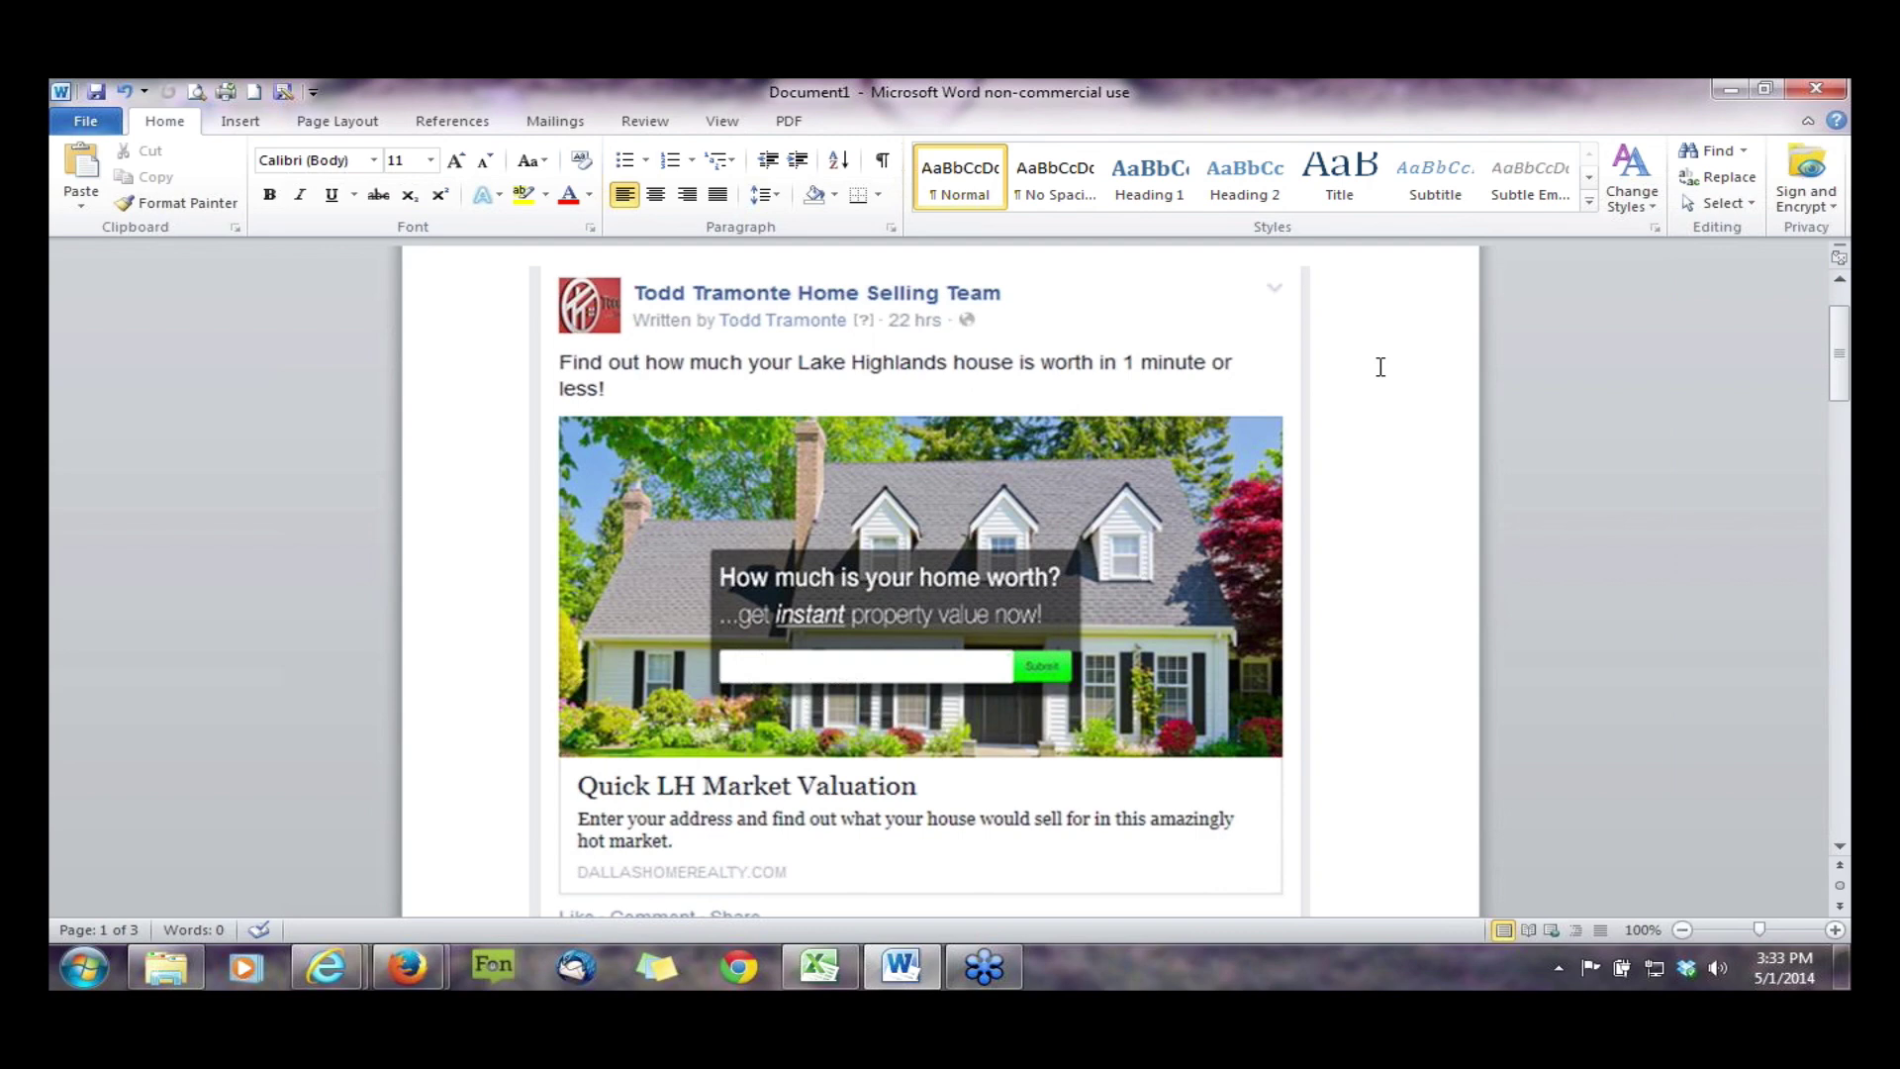
# - Browse the example posts and settle on the 'So stinking cool!' valuation post on page 2
pyautogui.scroll(-1, 1381, 367)
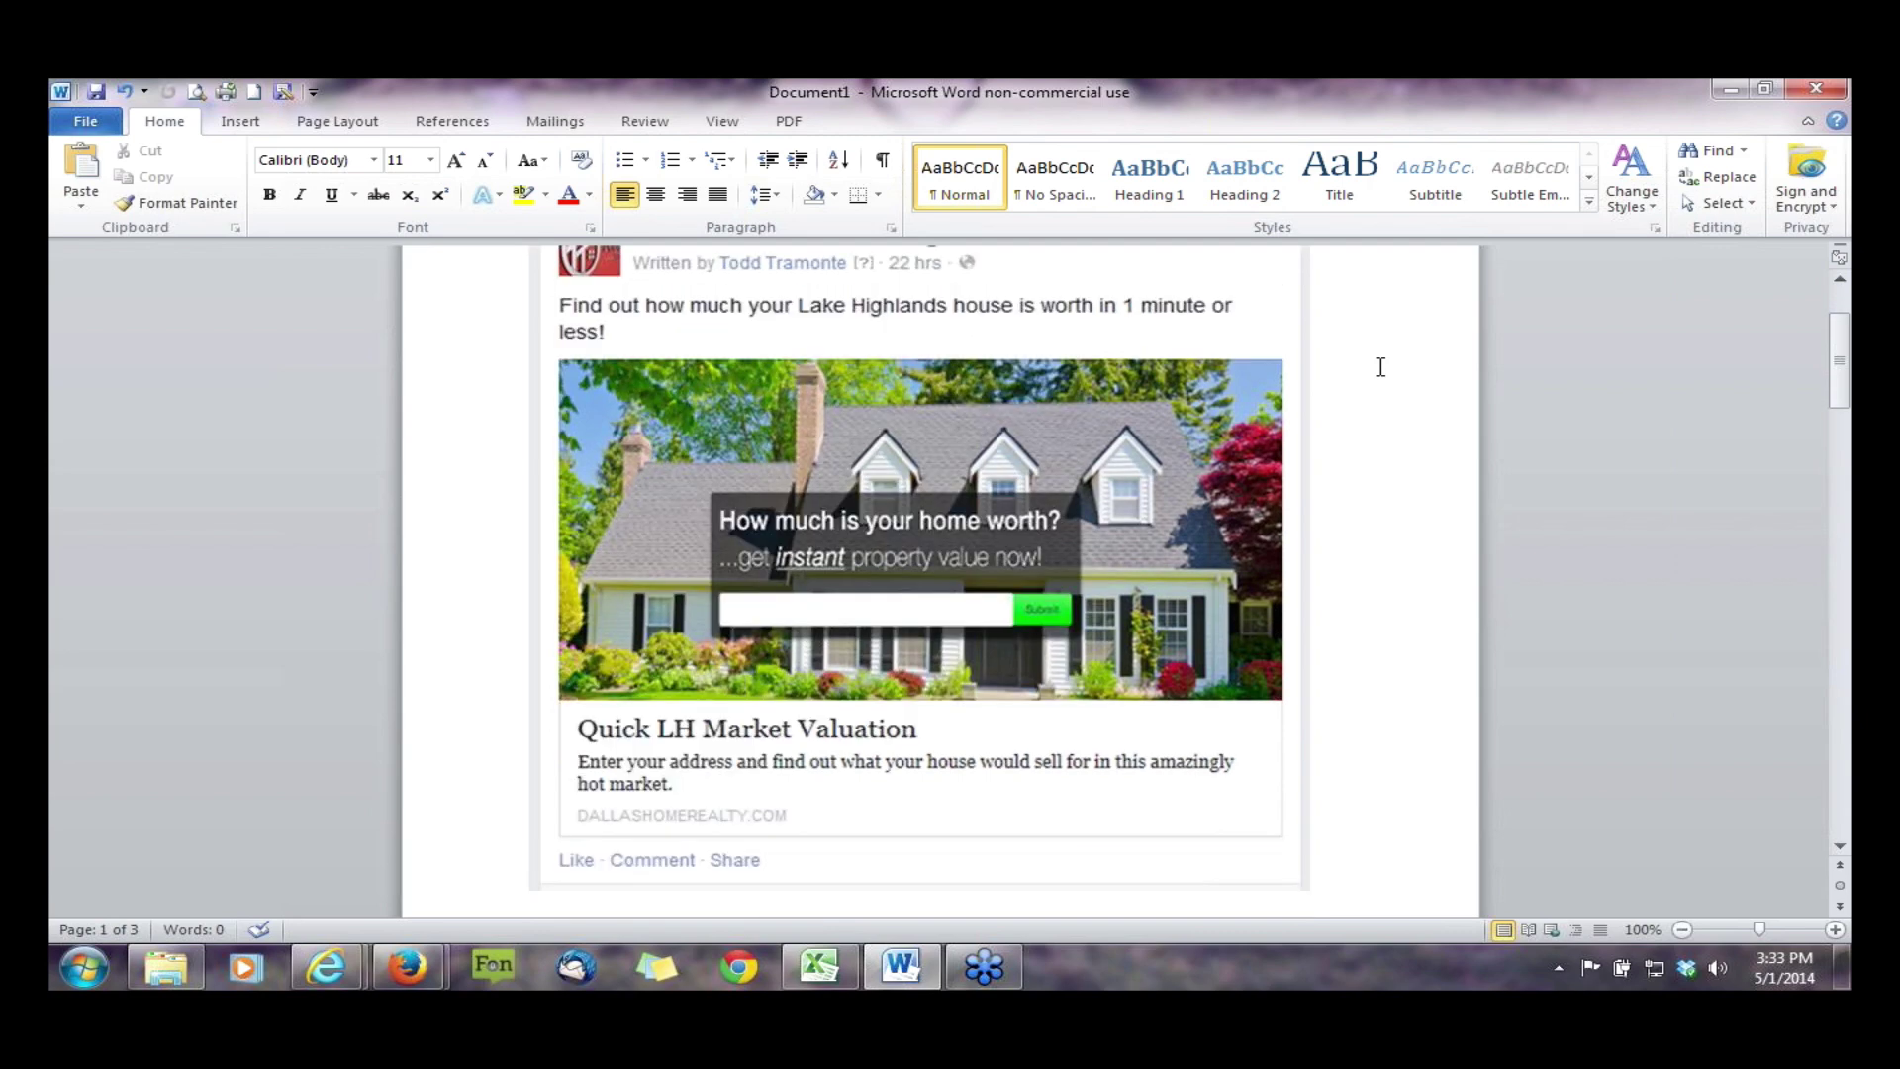
pyautogui.scroll(-12, 1380, 367)
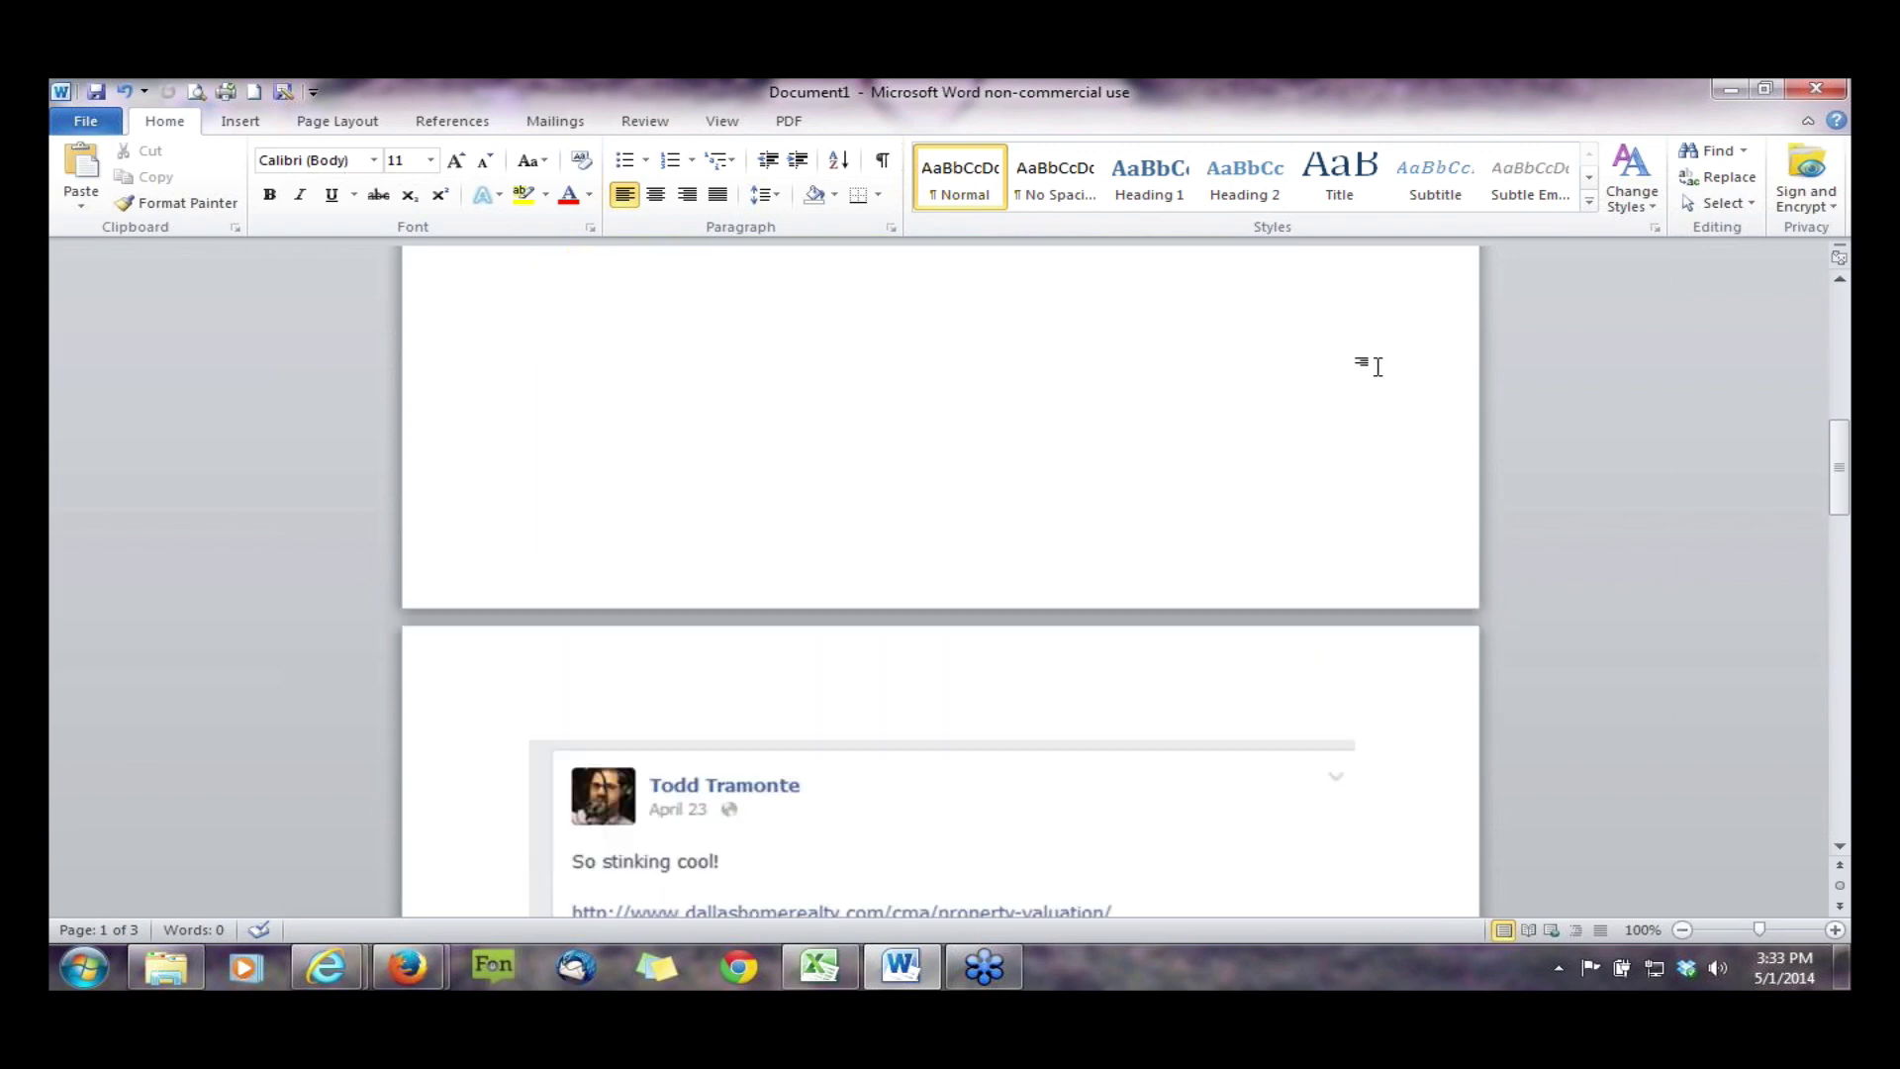
pyautogui.scroll(-5, 1378, 368)
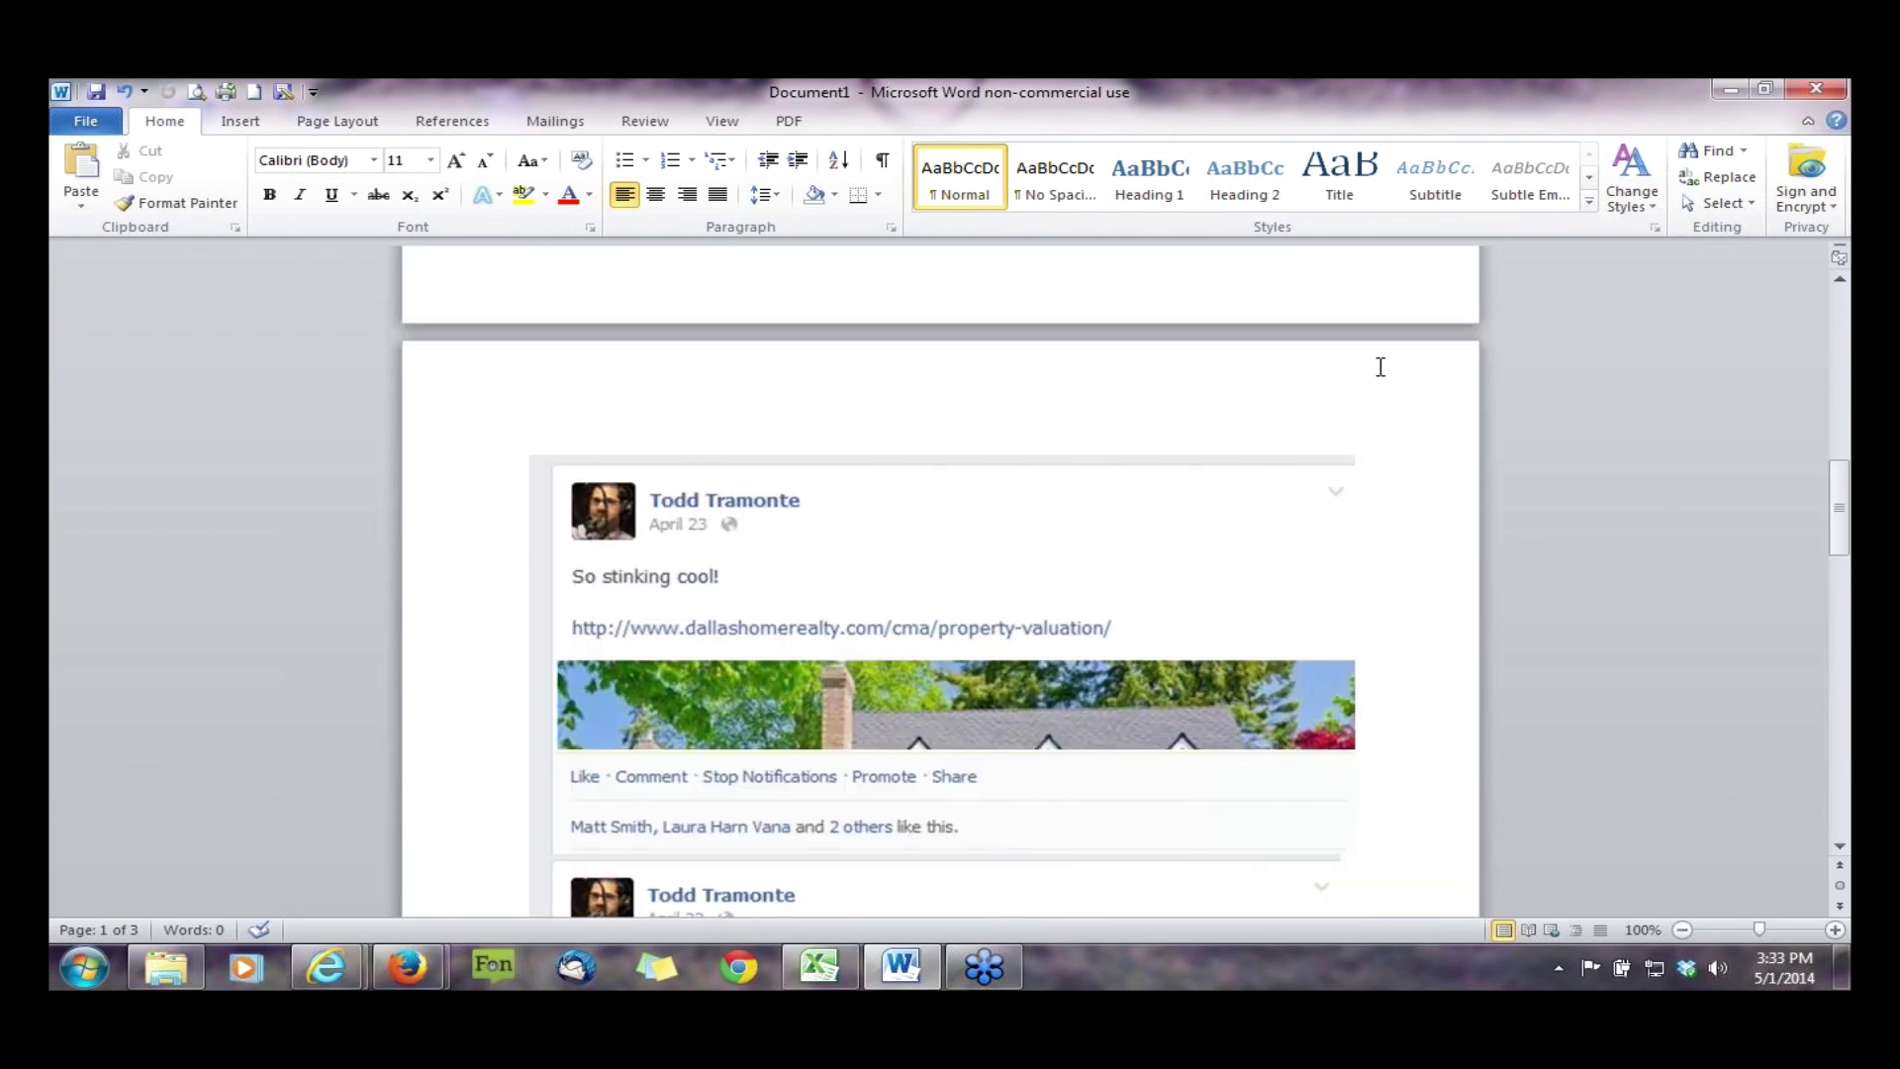
pyautogui.scroll(-15, 1380, 367)
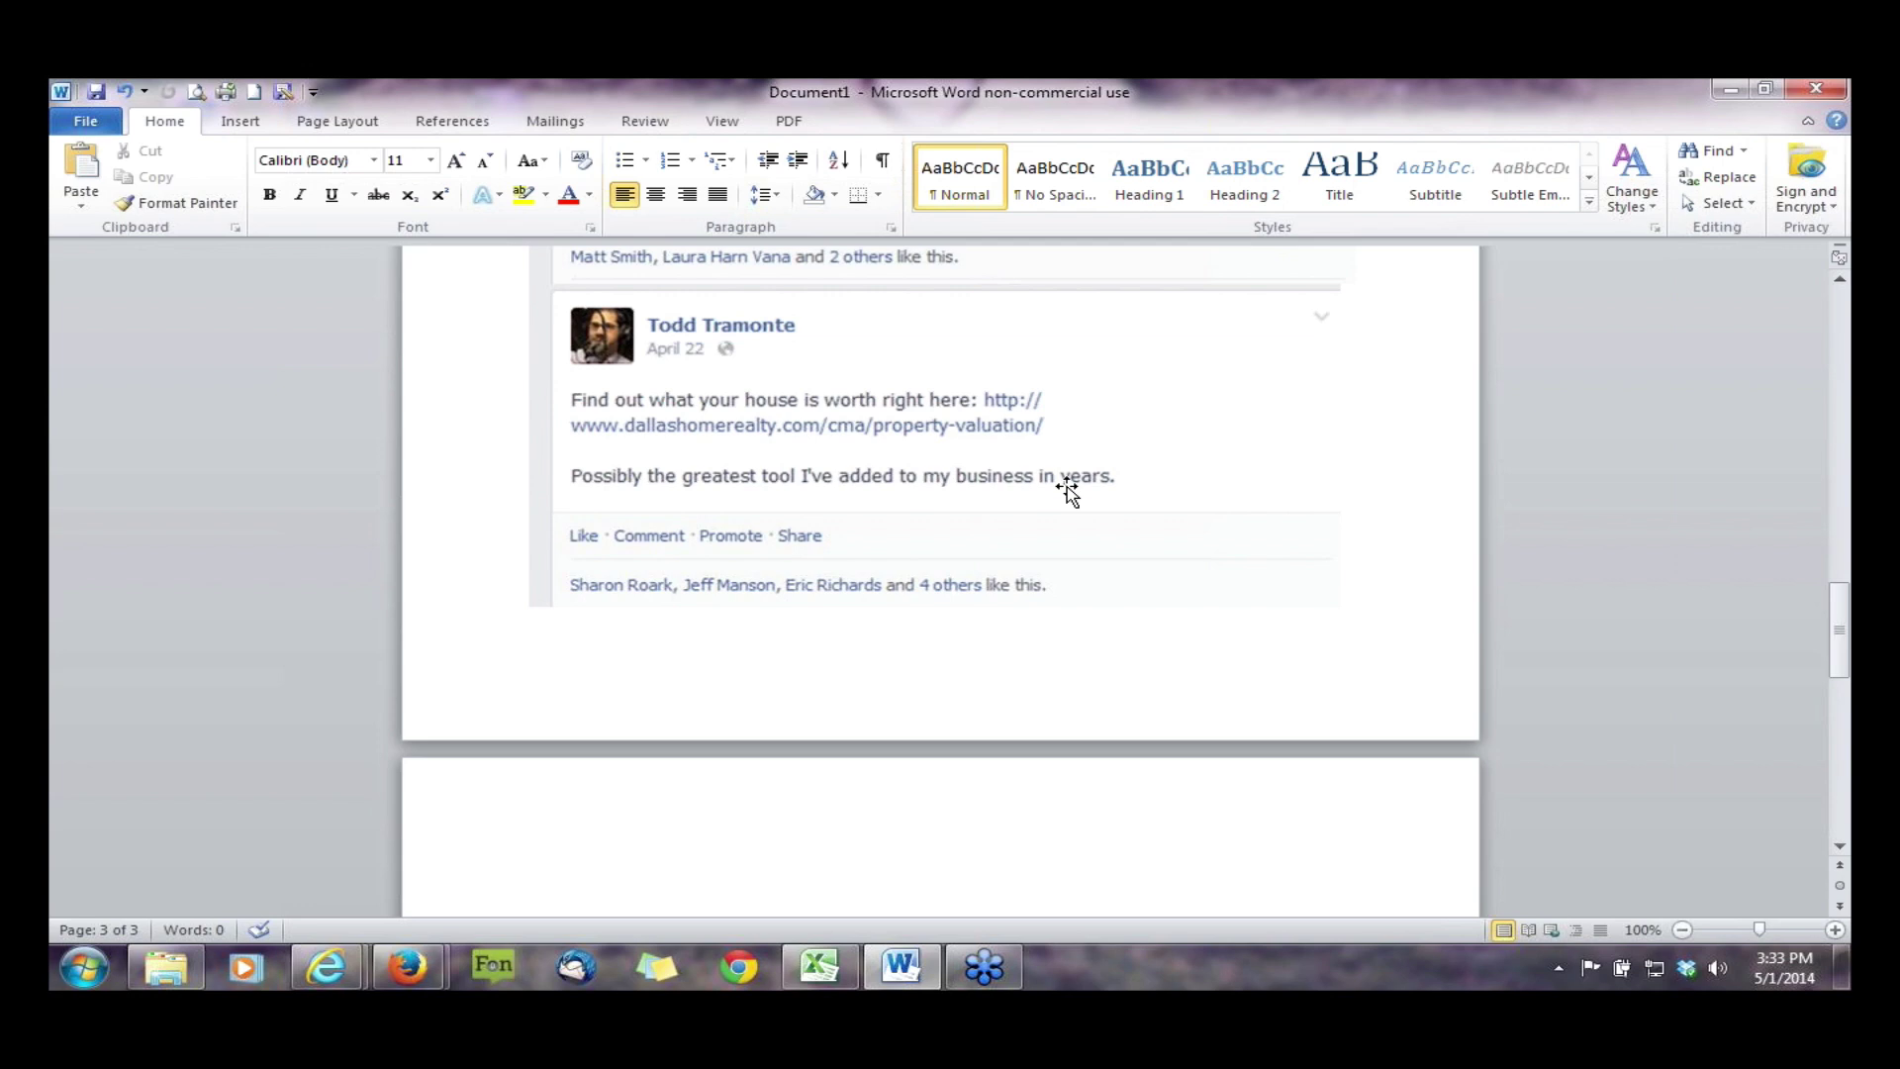
pyautogui.scroll(-1, 1068, 492)
pyautogui.scroll(1, 1069, 491)
pyautogui.scroll(1, 1069, 492)
pyautogui.scroll(1, 1067, 491)
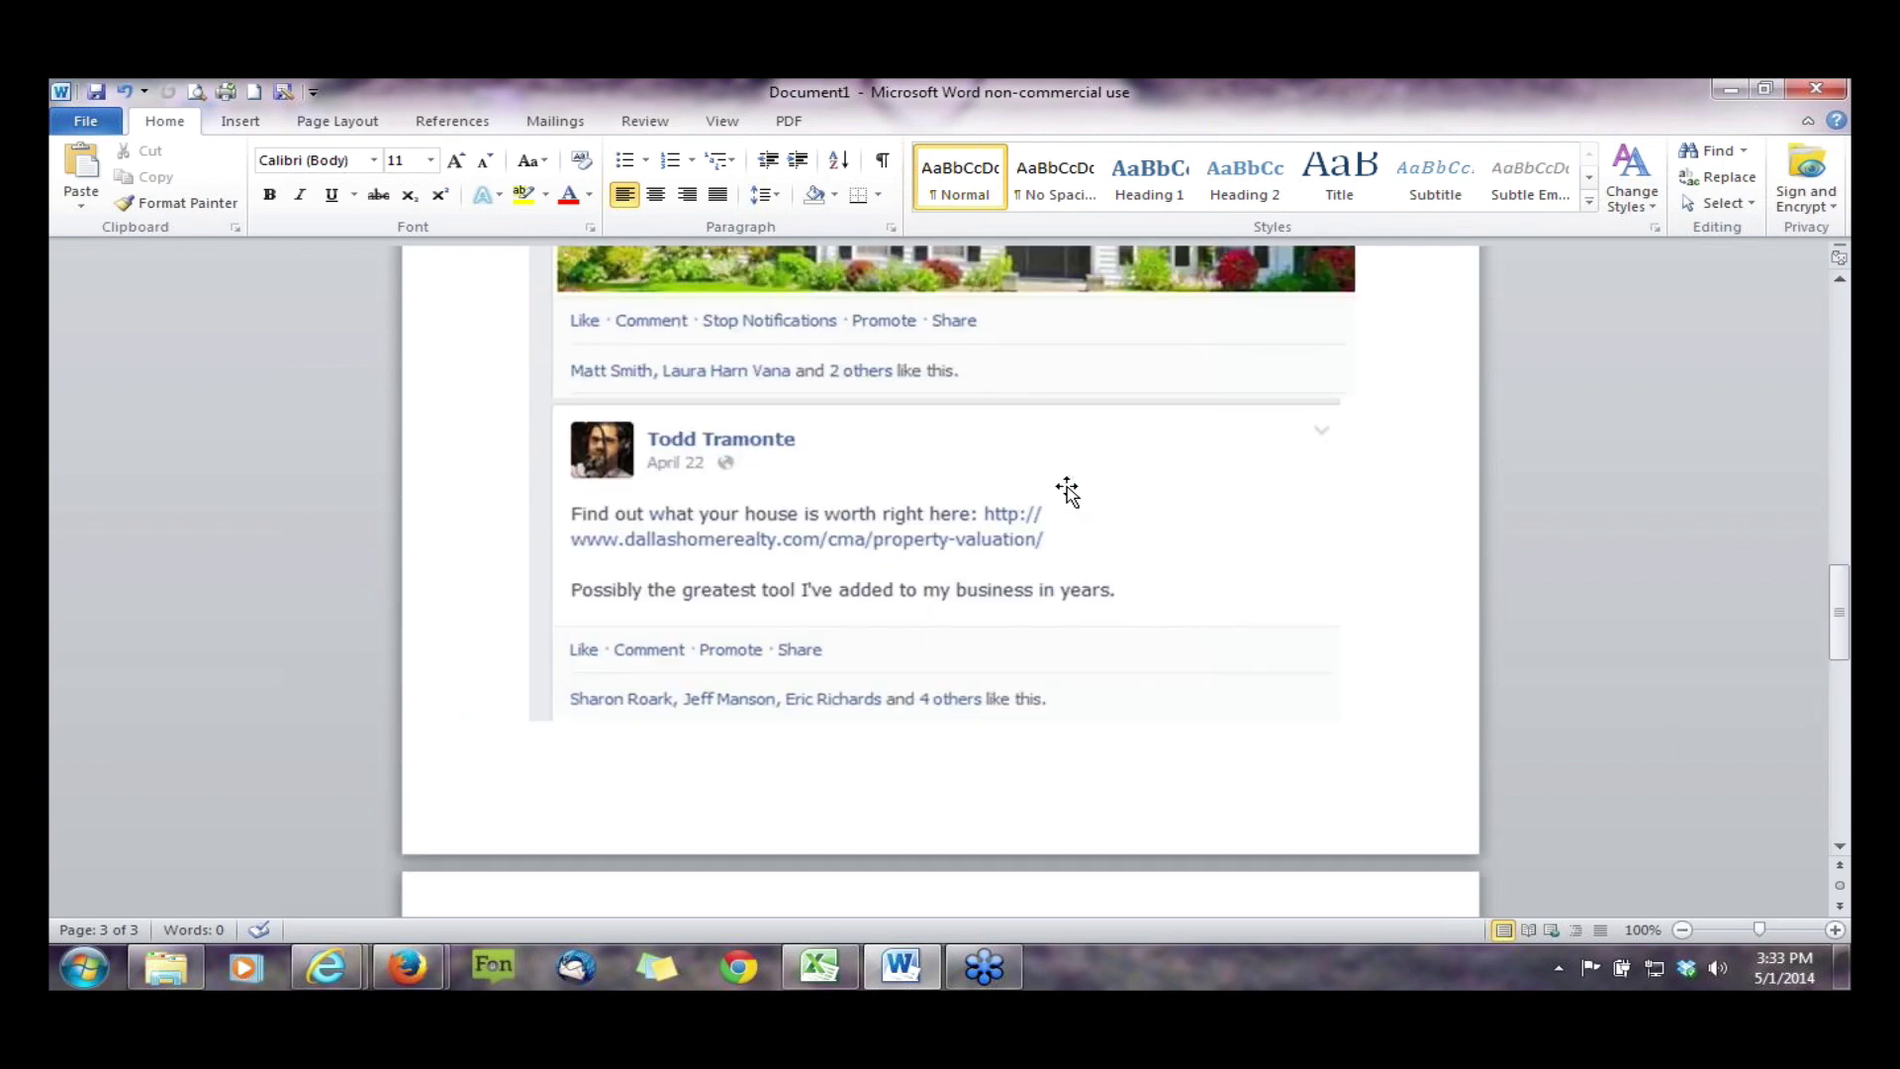
pyautogui.scroll(4, 950, 592)
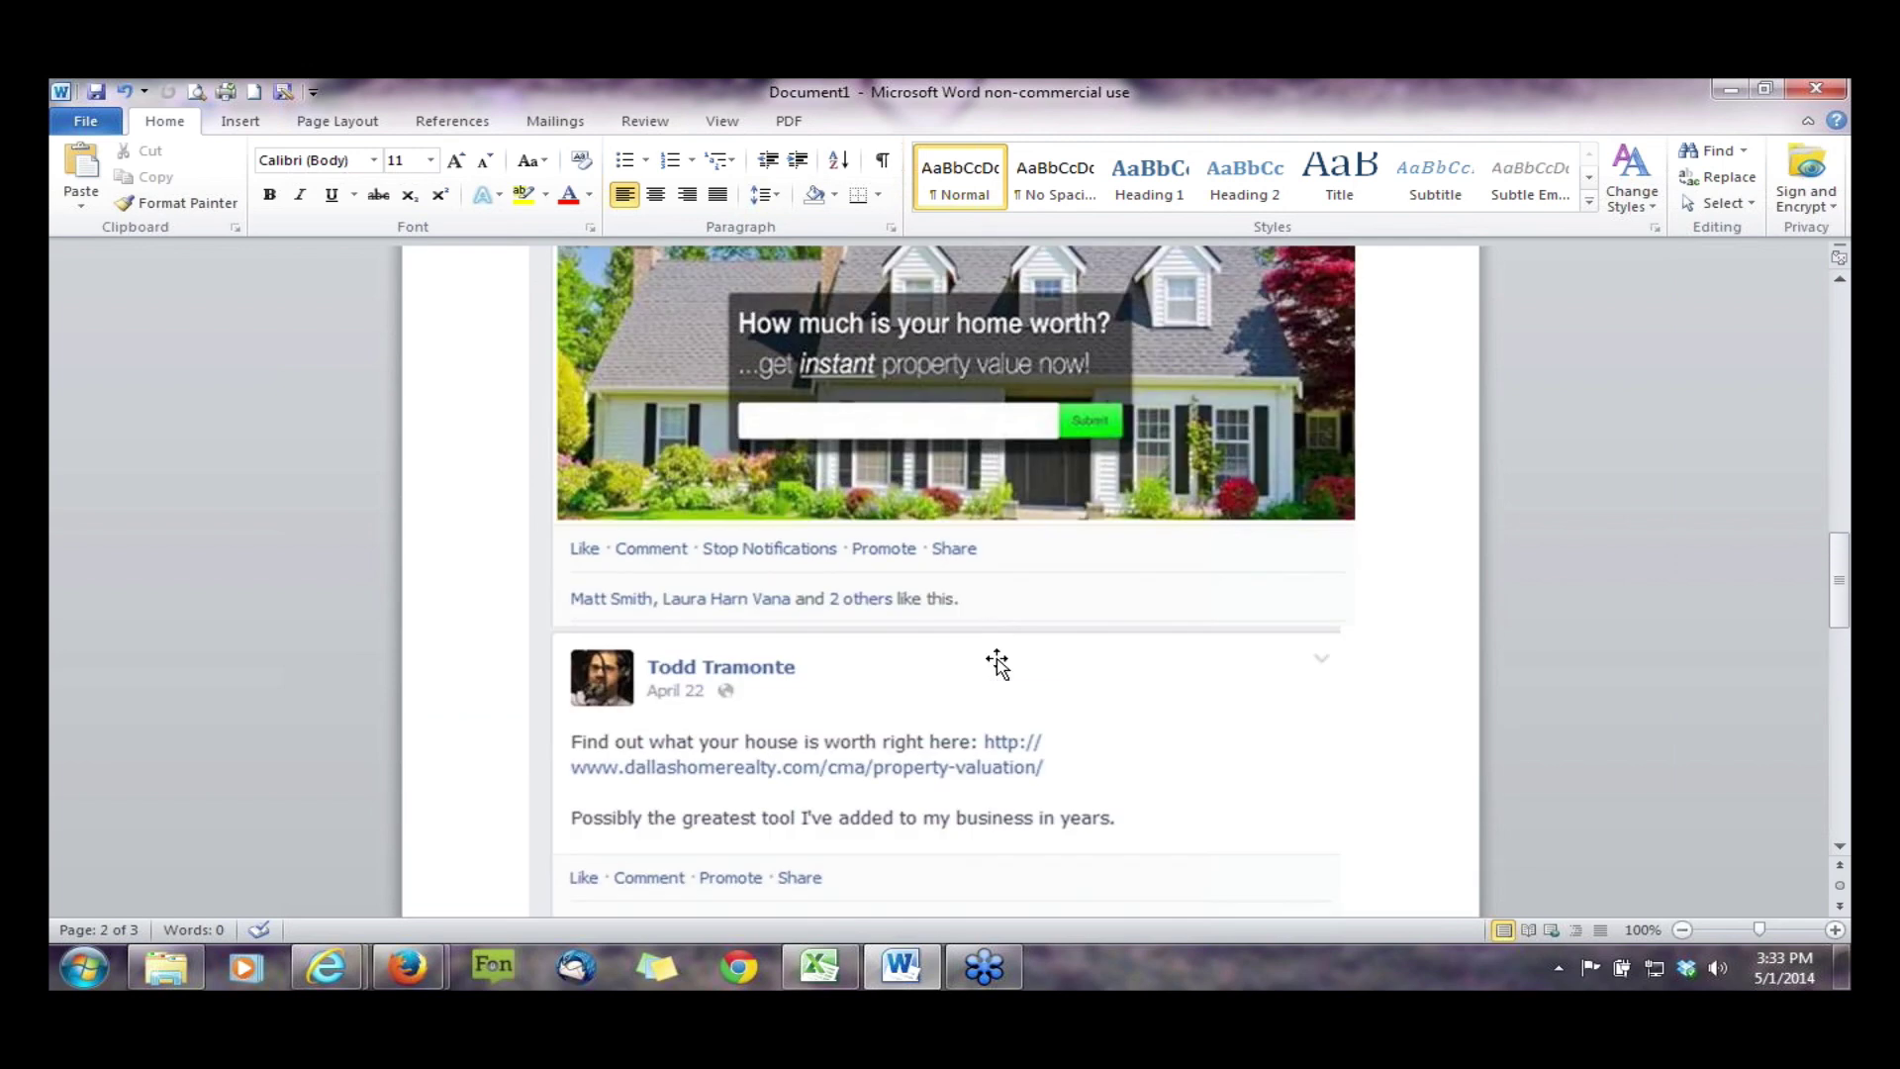
pyautogui.scroll(1, 997, 664)
pyautogui.scroll(4, 996, 664)
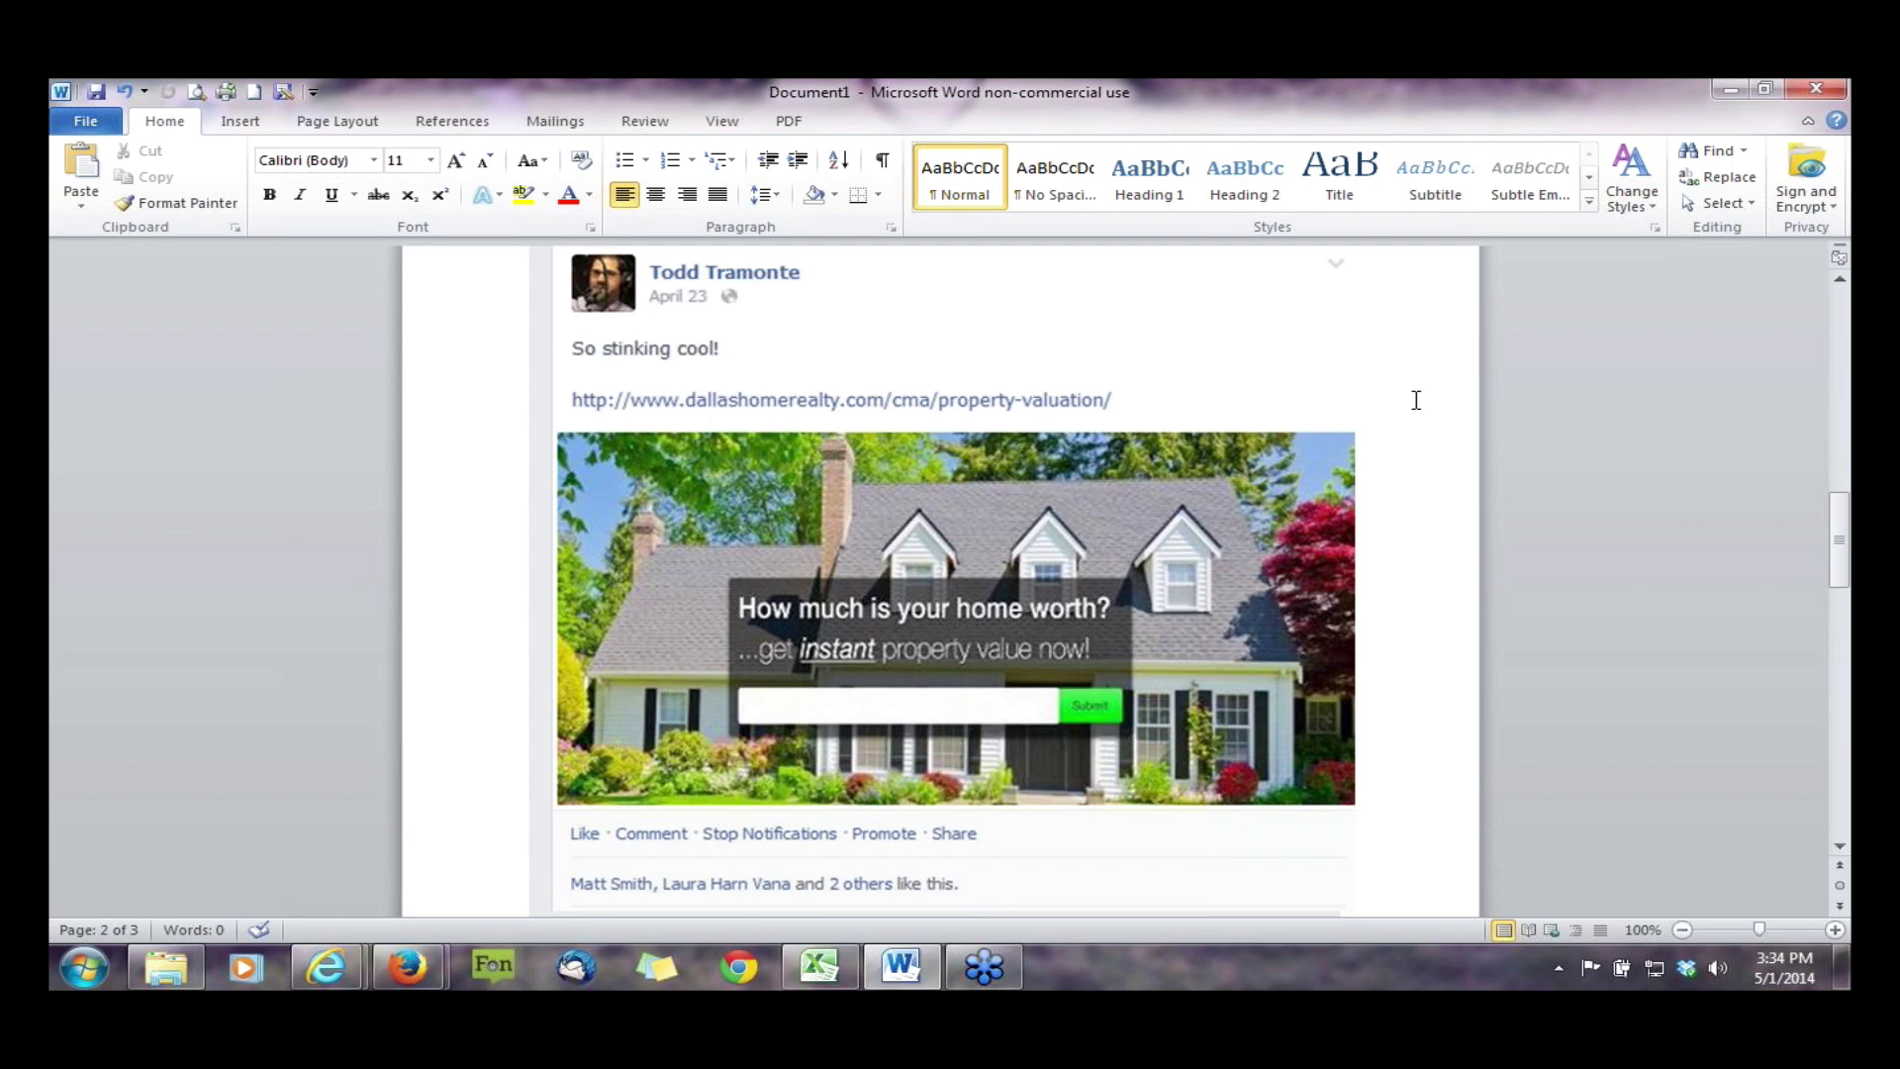
pyautogui.scroll(-2, 1059, 639)
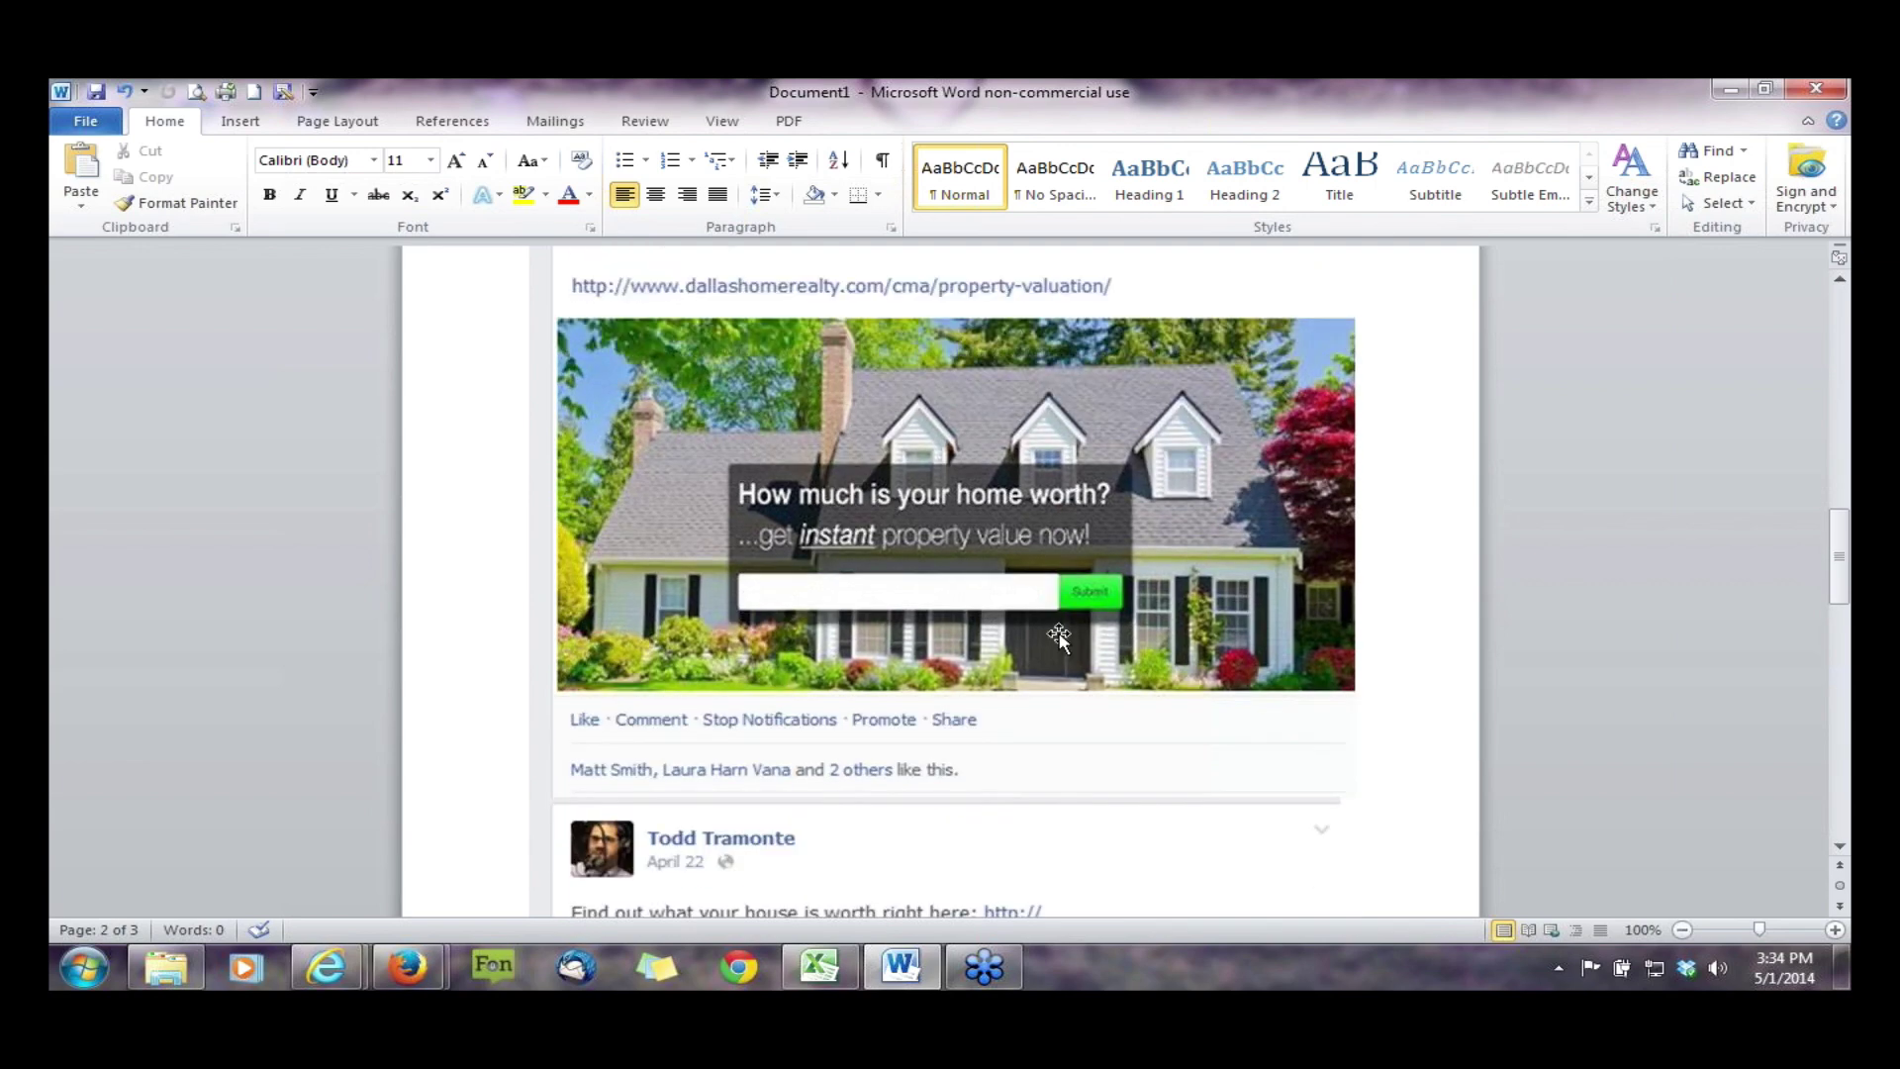
pyautogui.scroll(-13, 1059, 638)
pyautogui.scroll(5, 1057, 638)
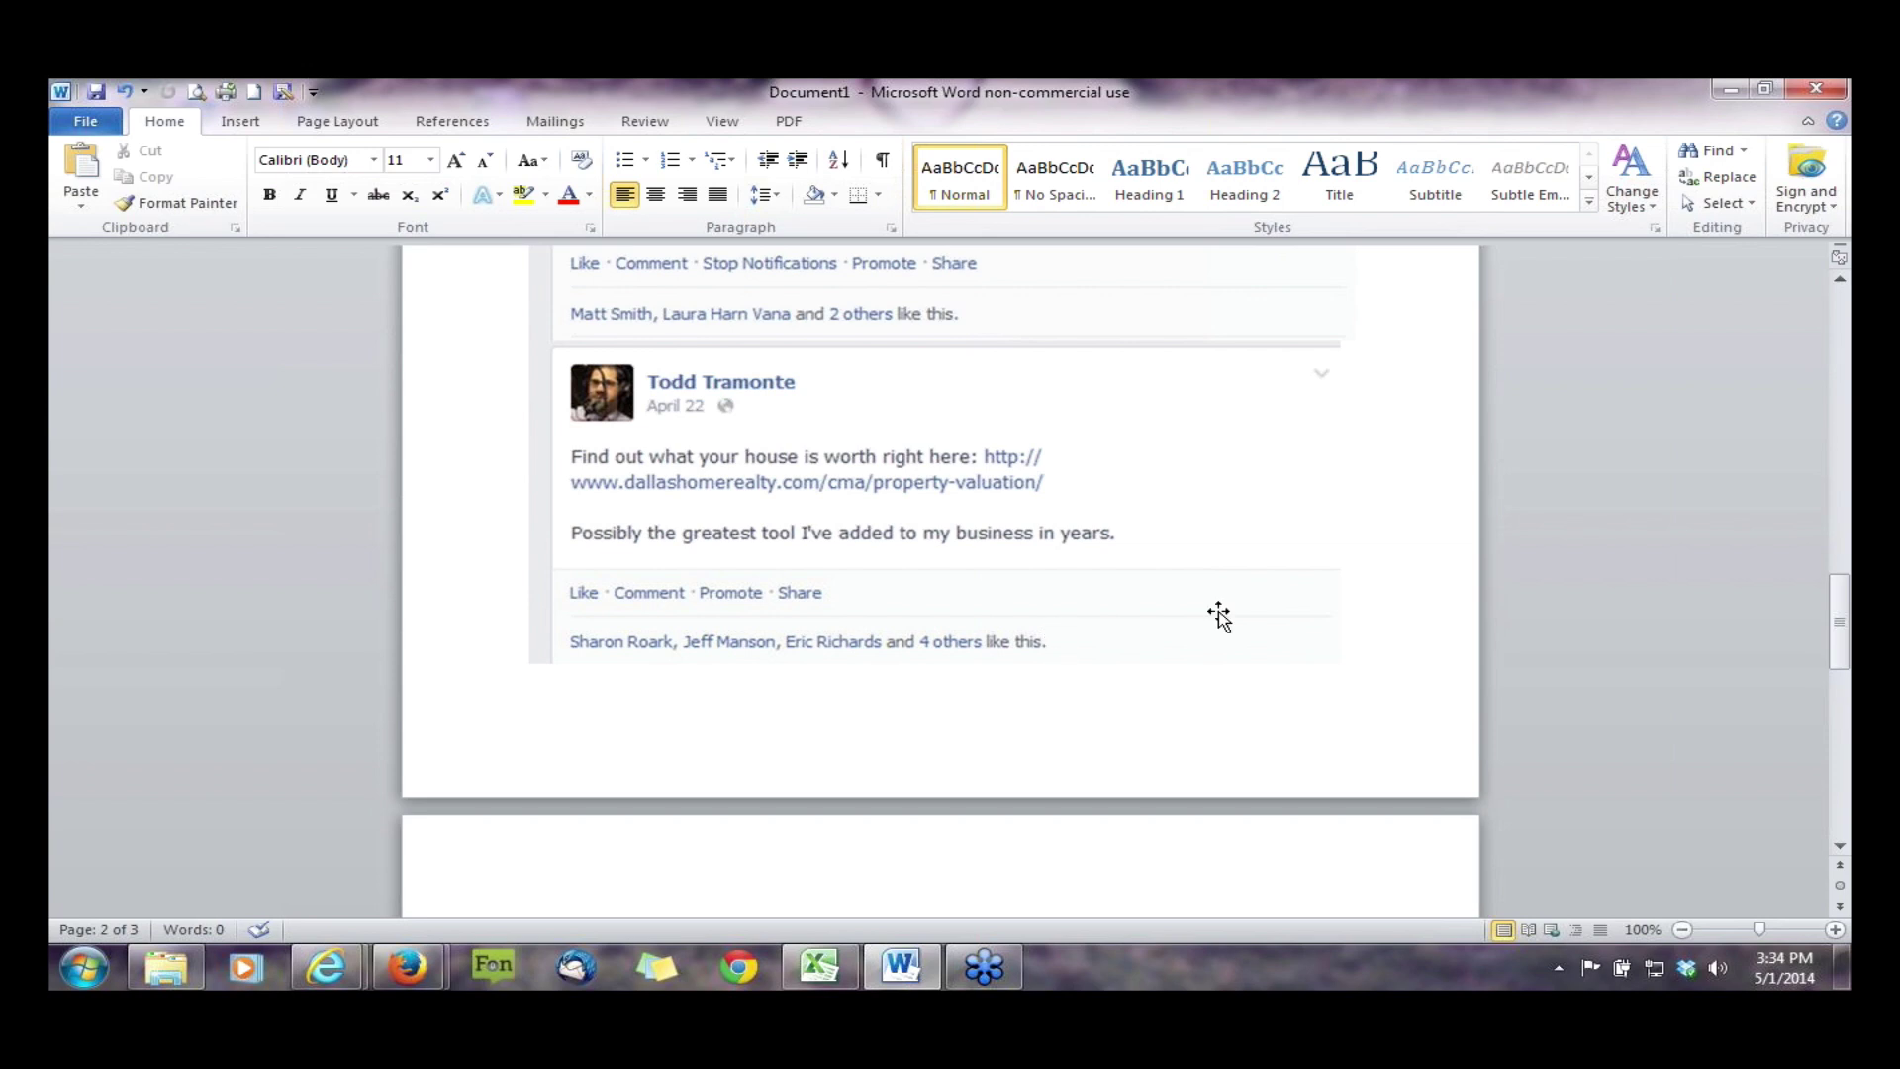
pyautogui.scroll(1, 1219, 615)
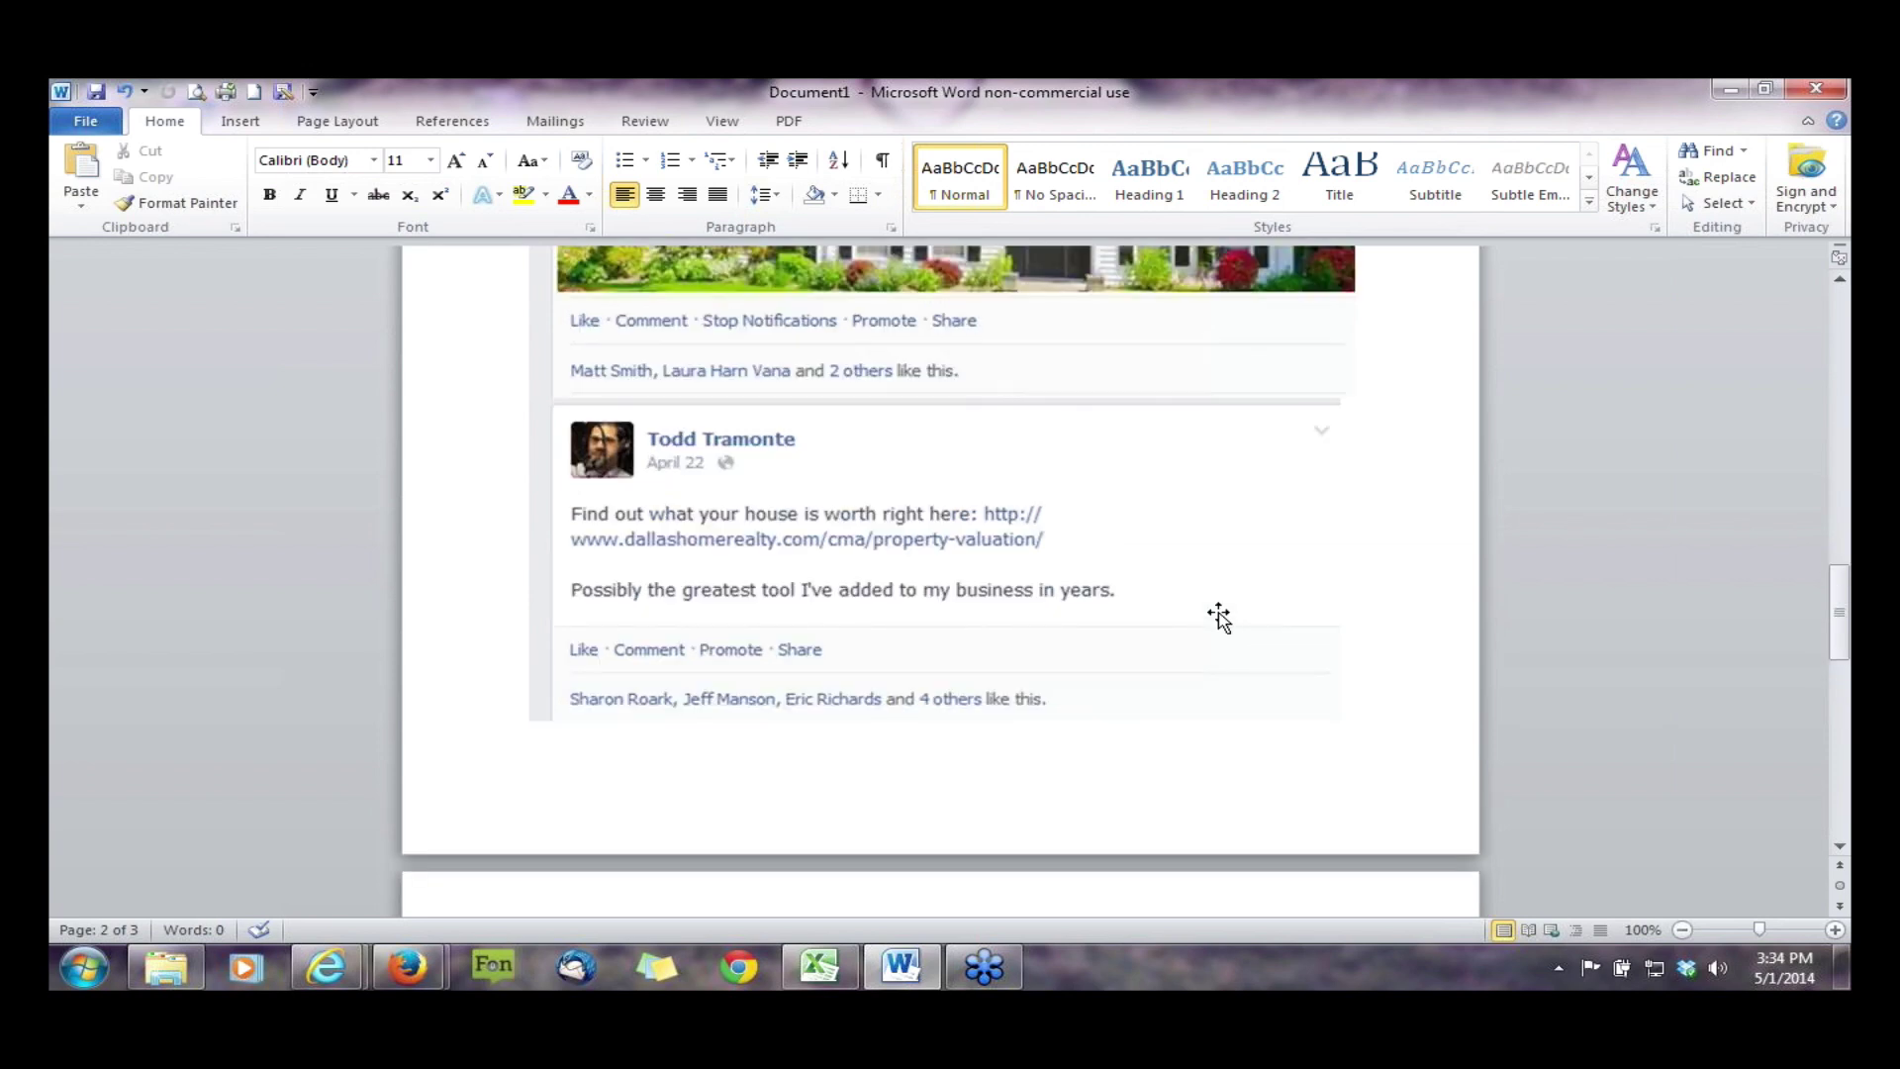
pyautogui.scroll(1, 1218, 615)
pyautogui.scroll(8, 1218, 616)
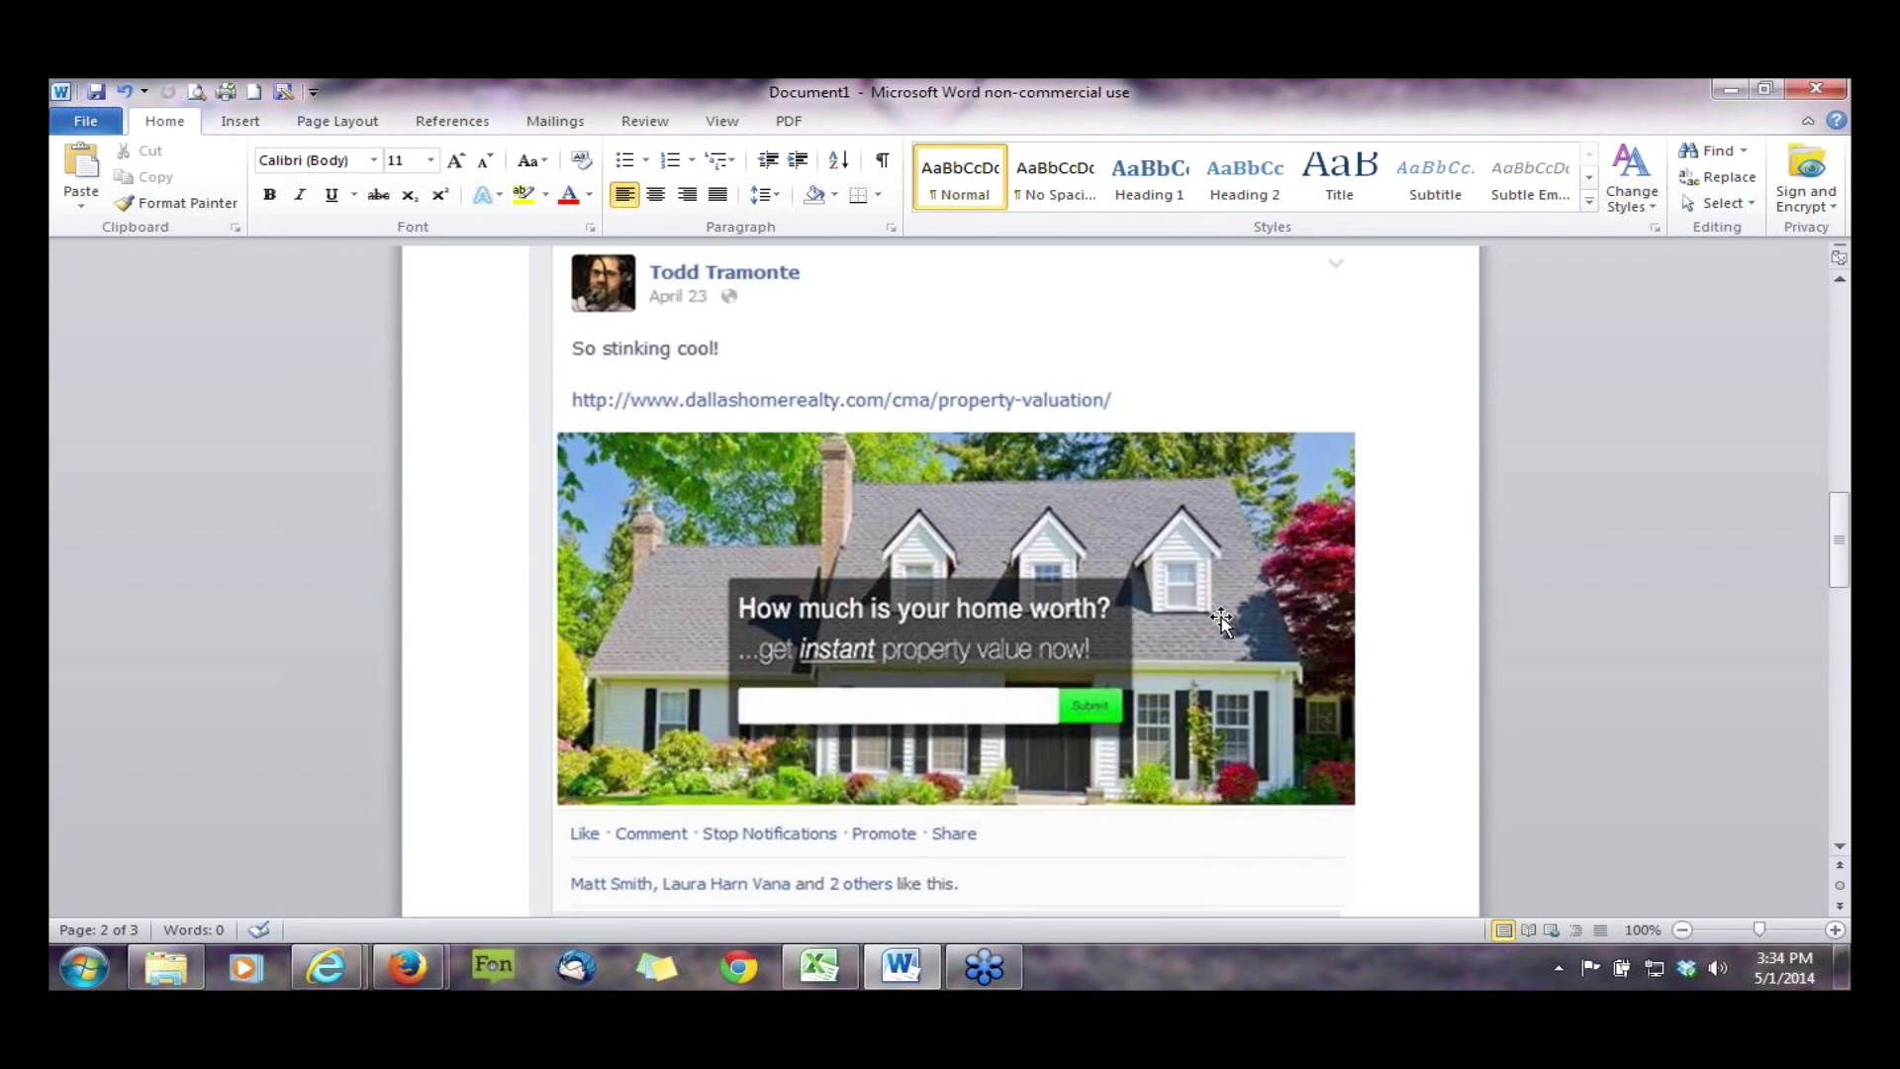
pyautogui.scroll(1, 1221, 618)
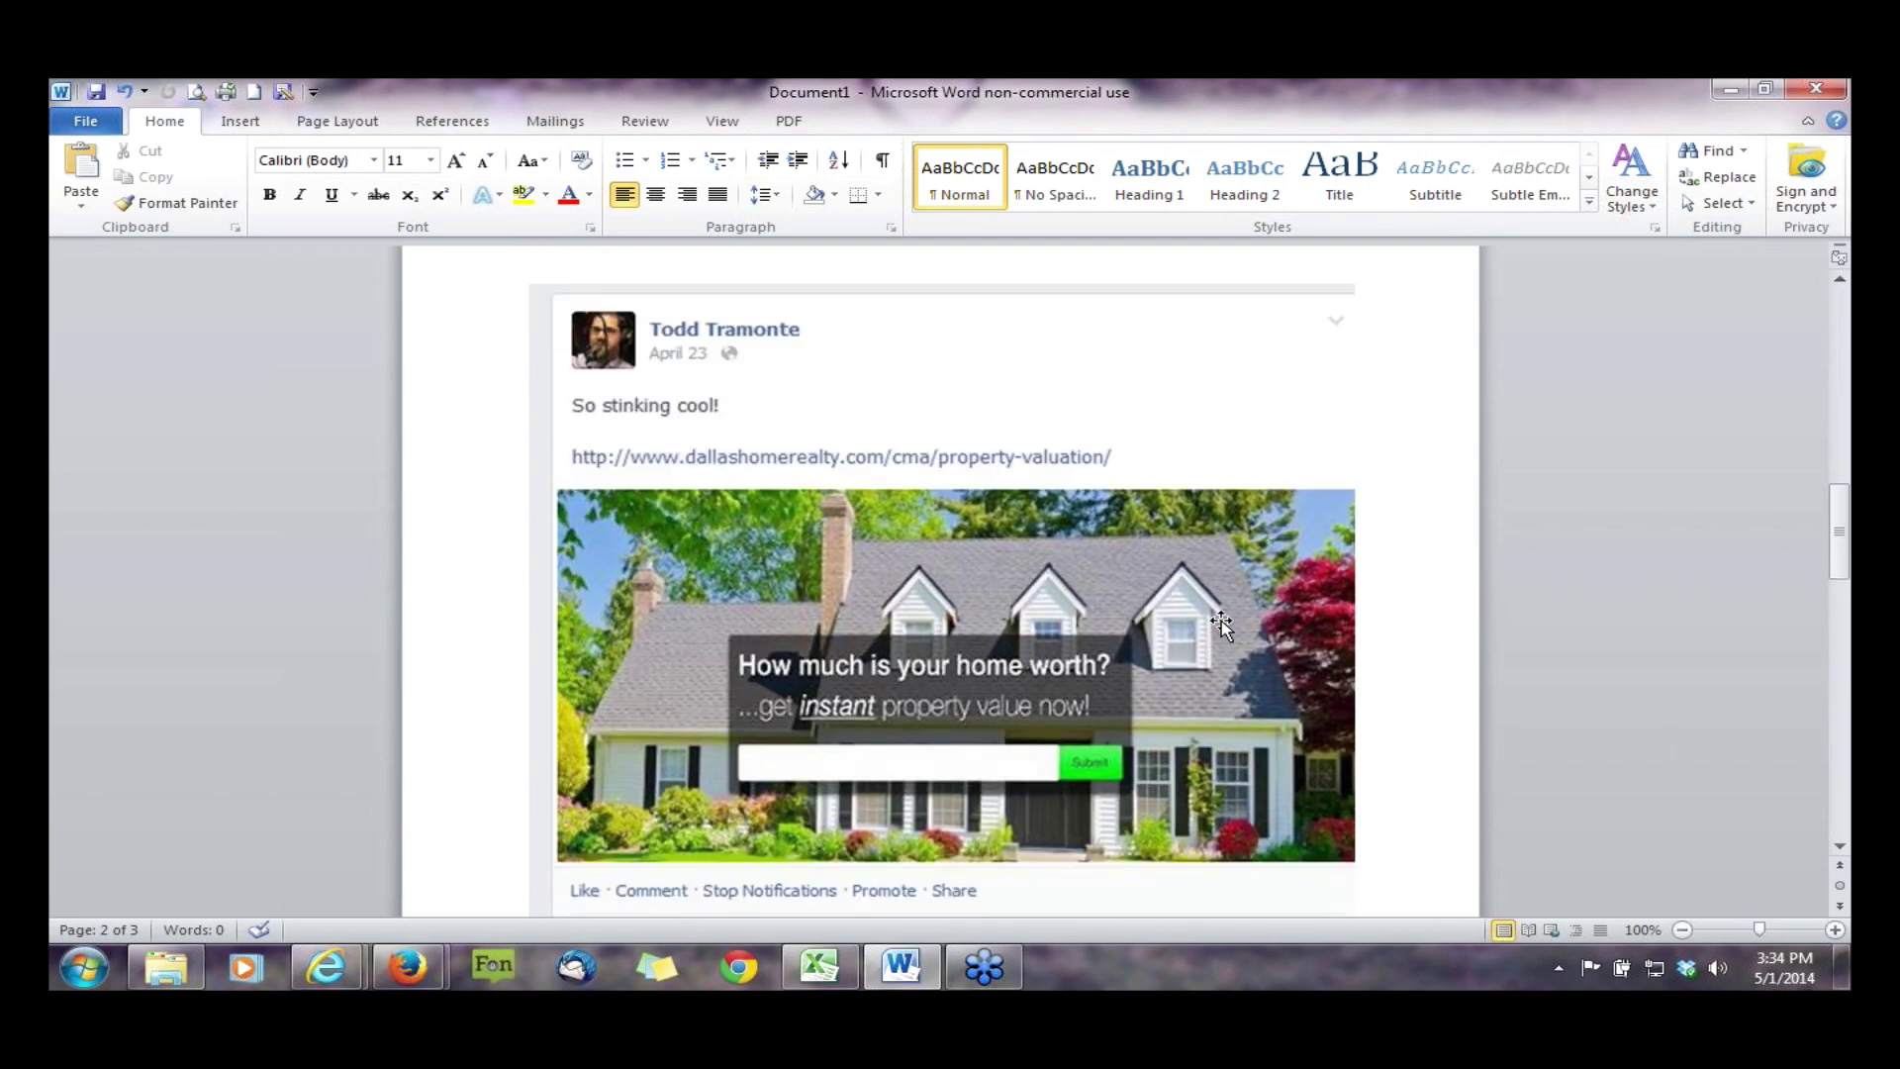
pyautogui.scroll(-5, 1222, 623)
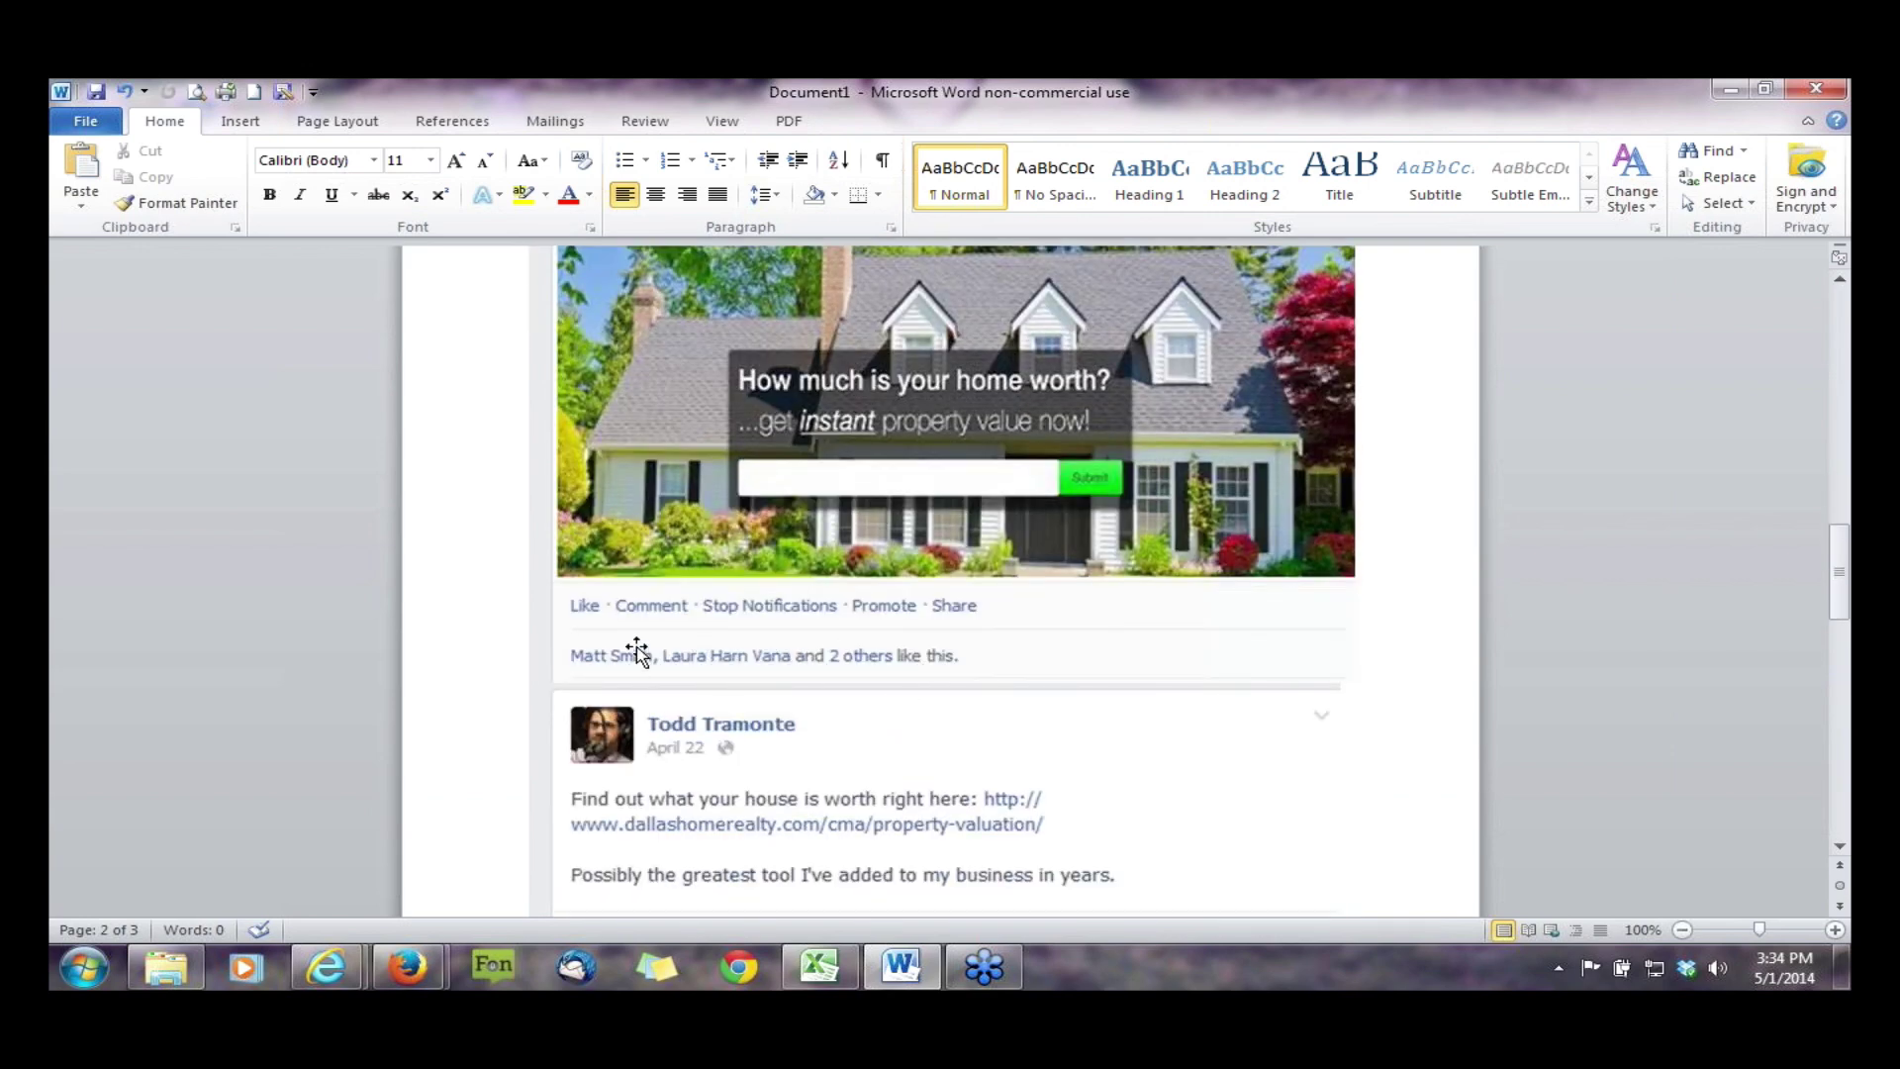
pyautogui.scroll(3, 1225, 683)
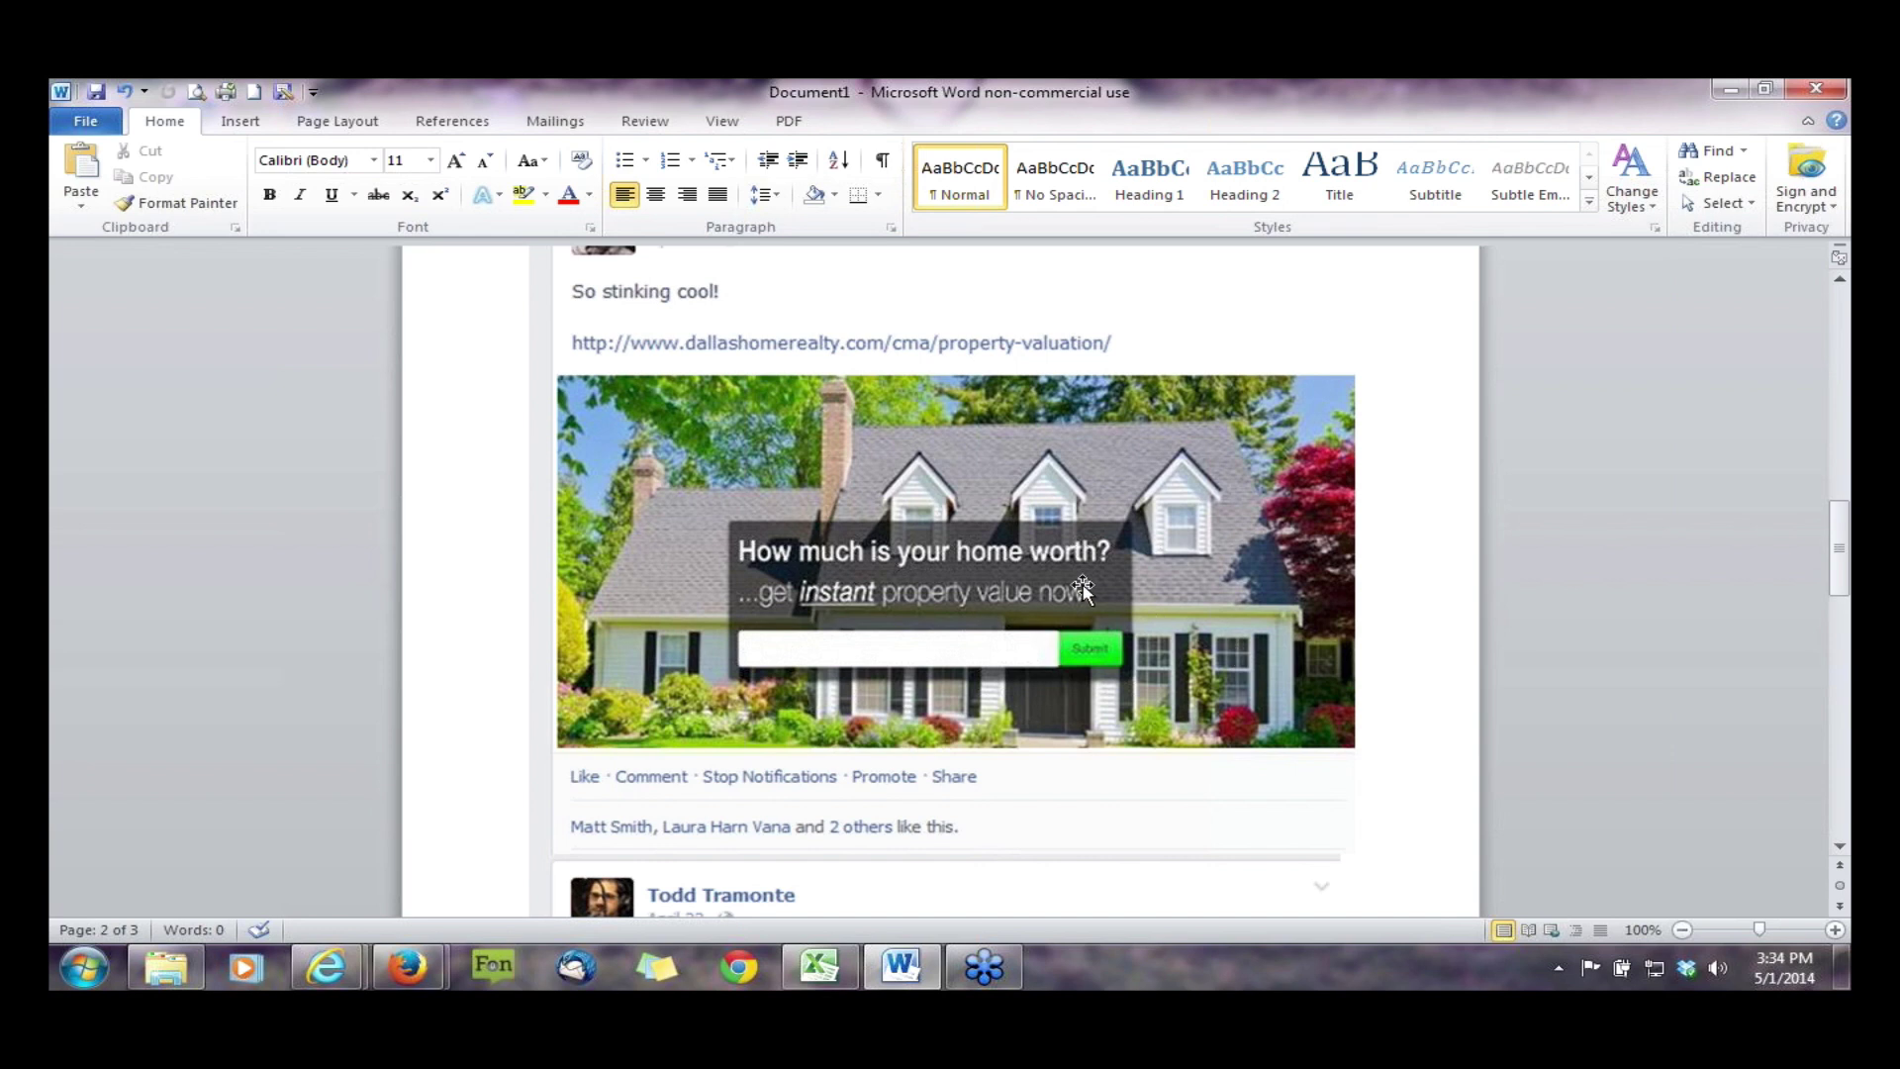
pyautogui.scroll(1, 1246, 656)
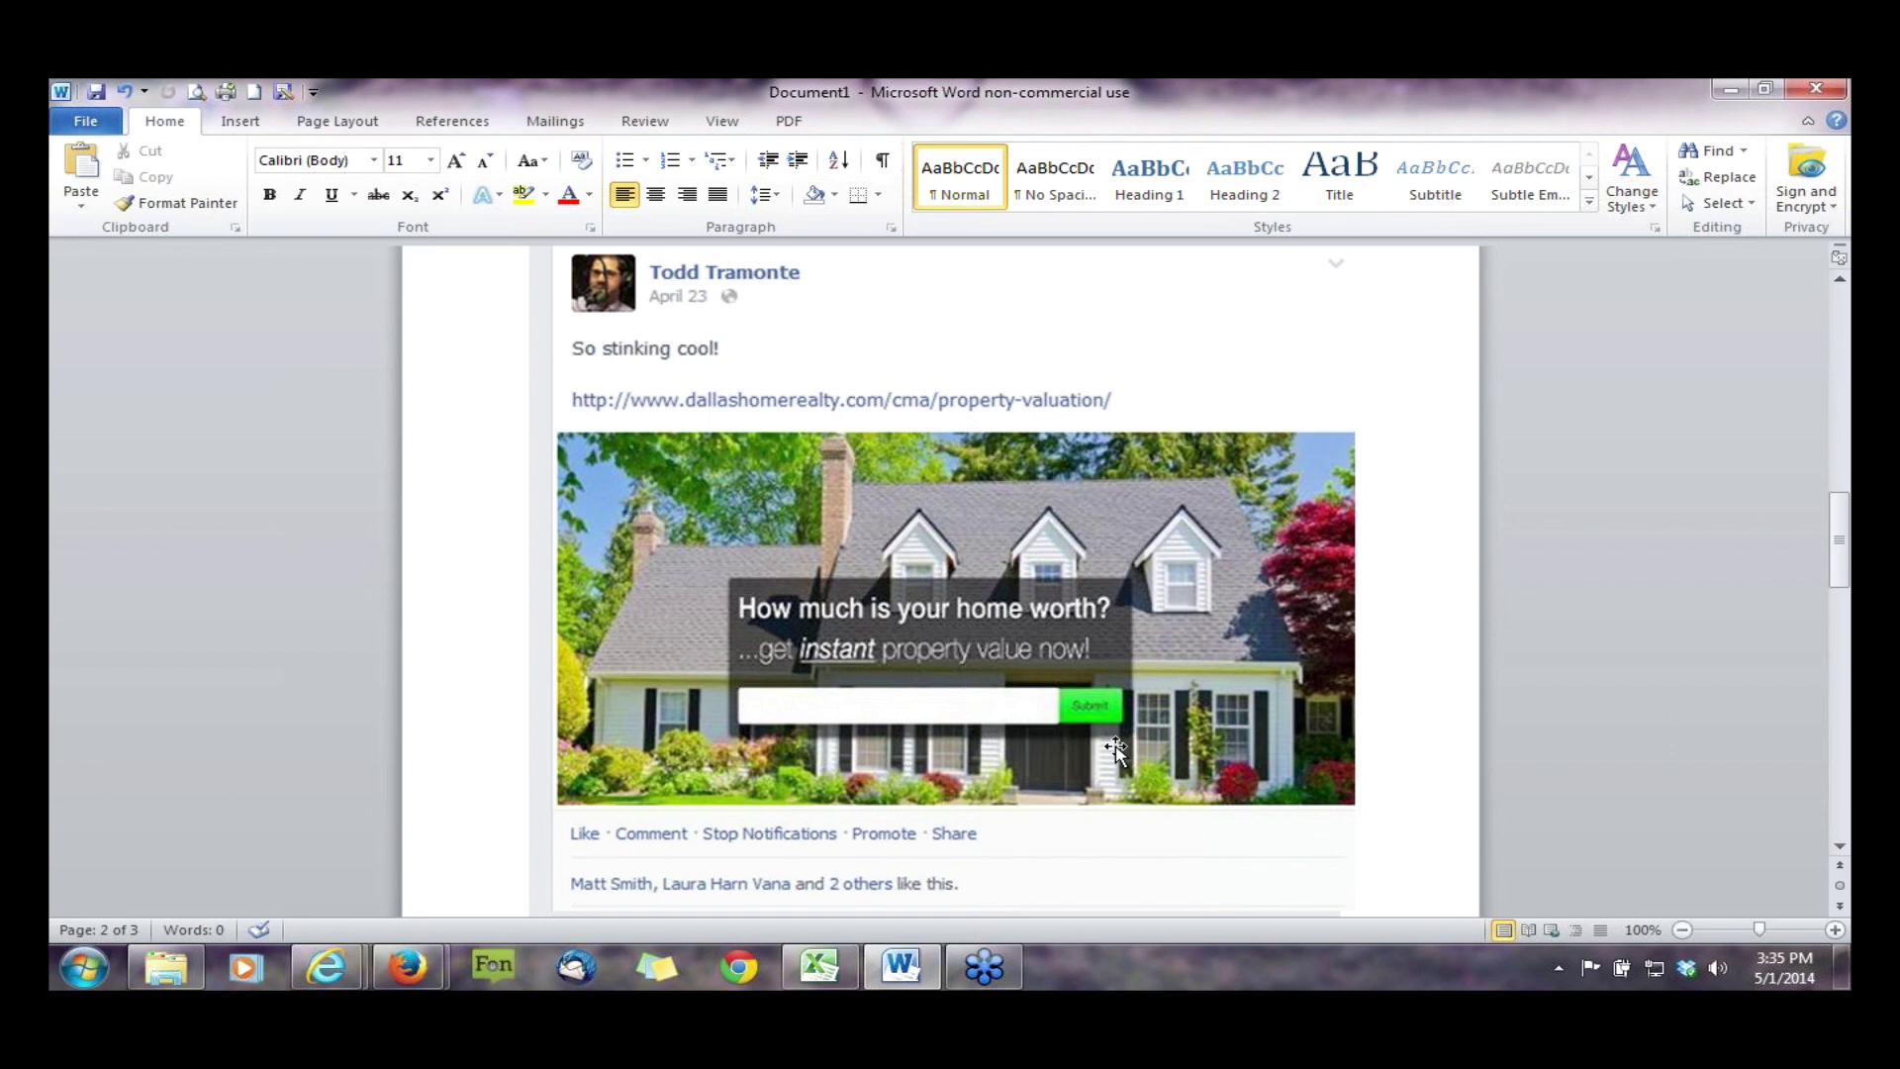
# - Scroll back to the Quick LH Market Valuation post offering Lake Highlands home values
pyautogui.scroll(1, 1116, 752)
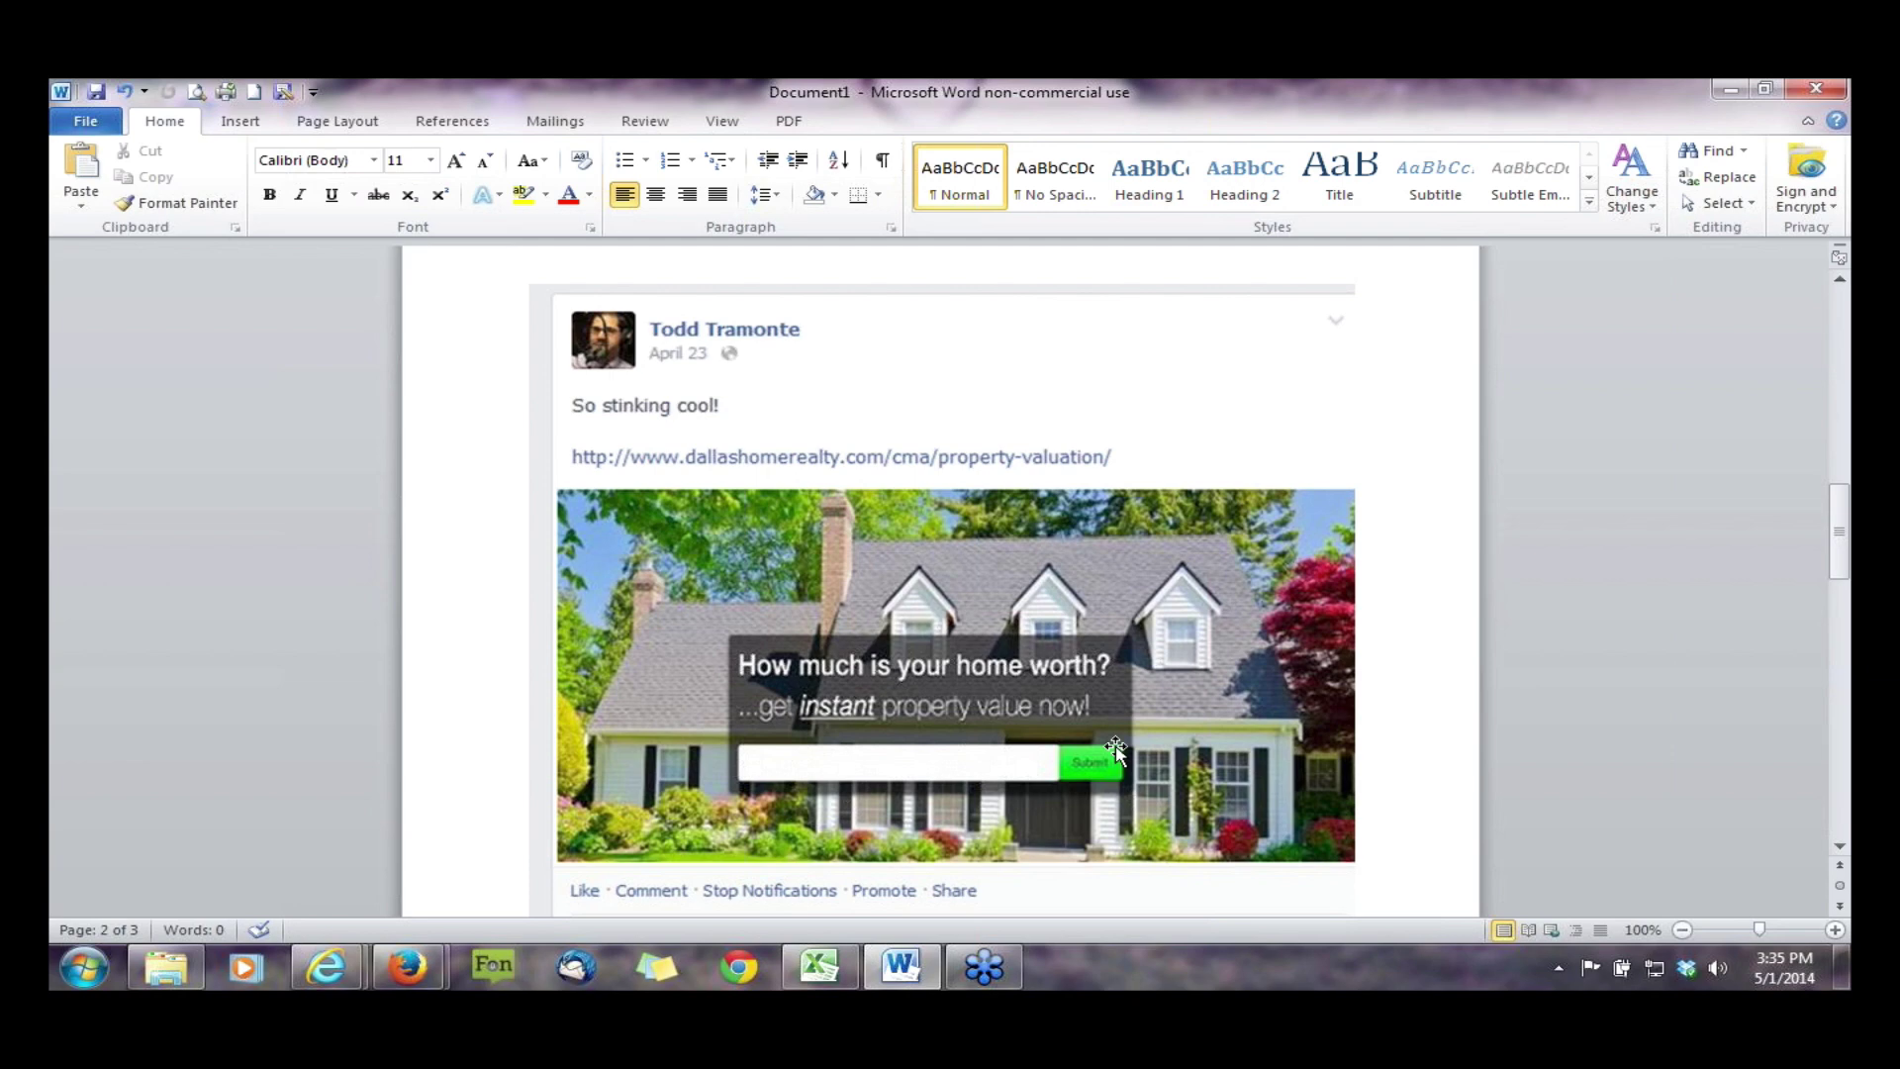
pyautogui.scroll(2, 1115, 753)
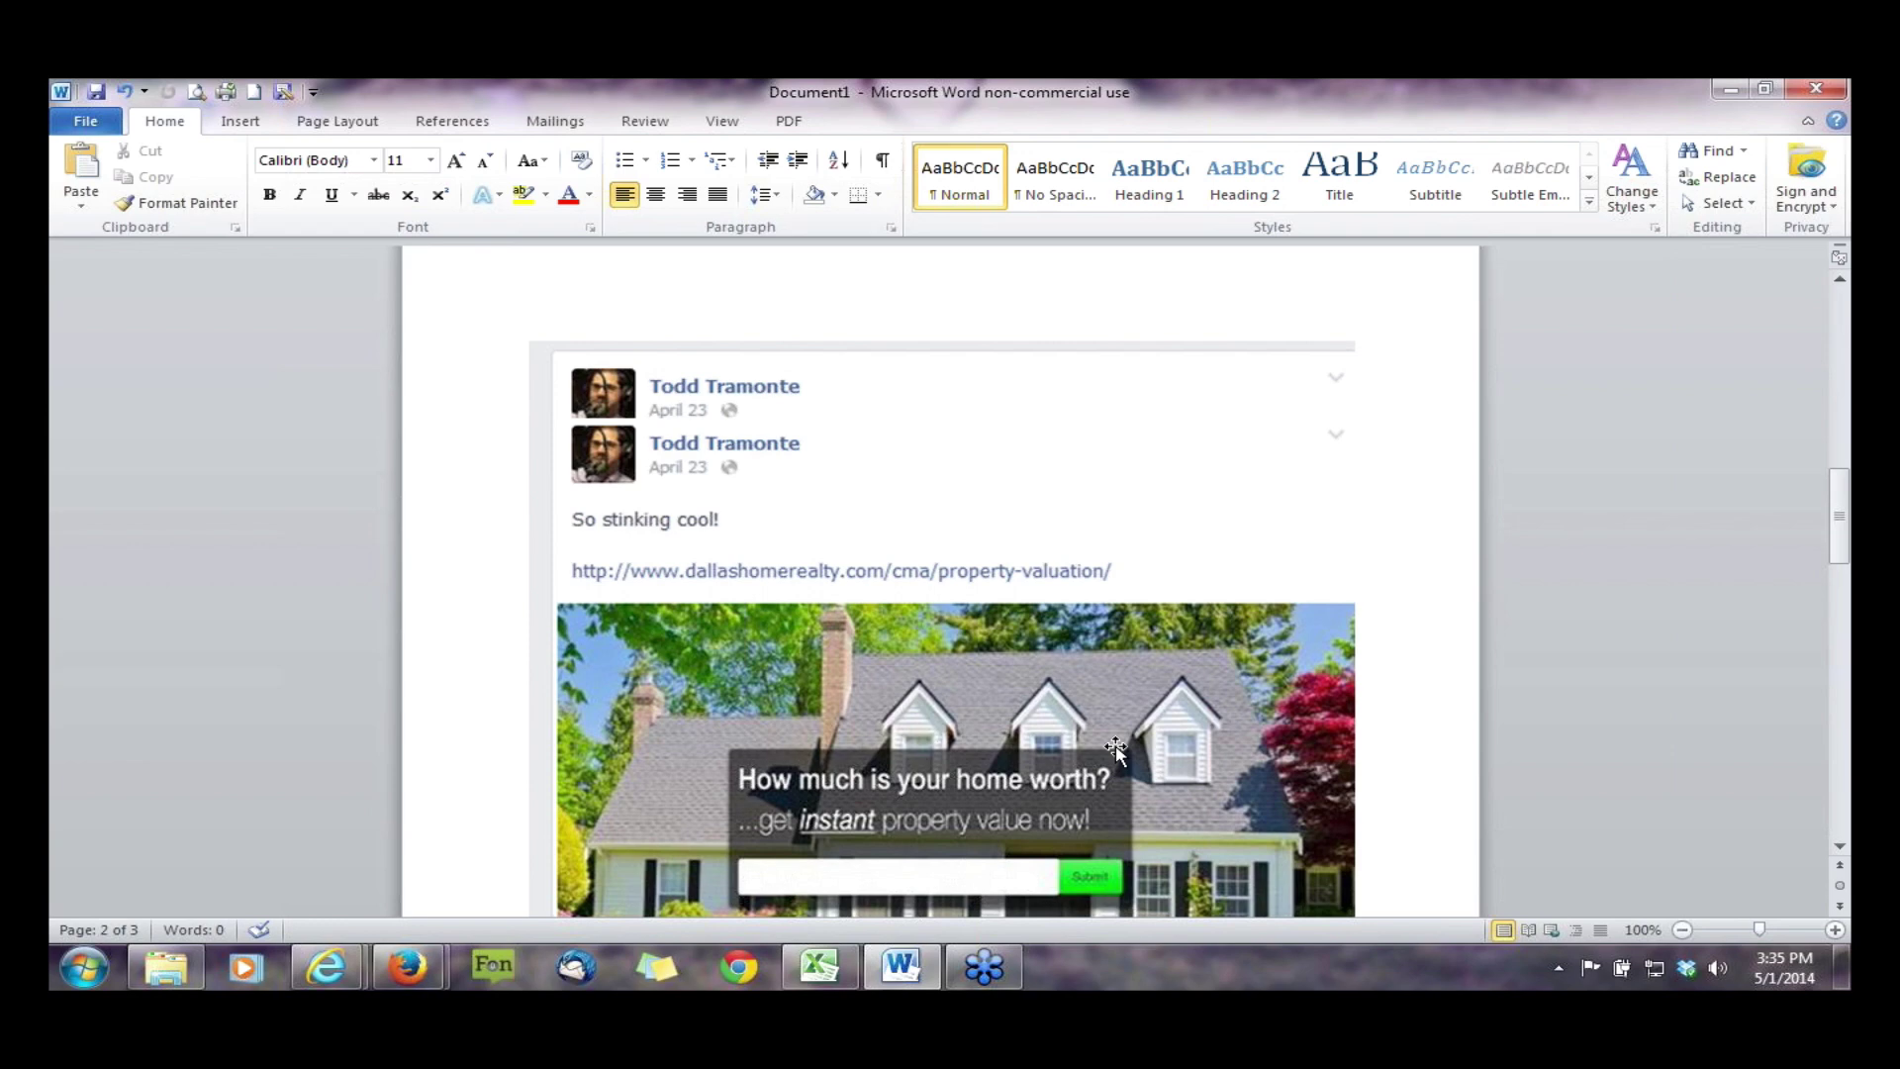
pyautogui.scroll(10, 1116, 752)
pyautogui.scroll(-7, 1116, 754)
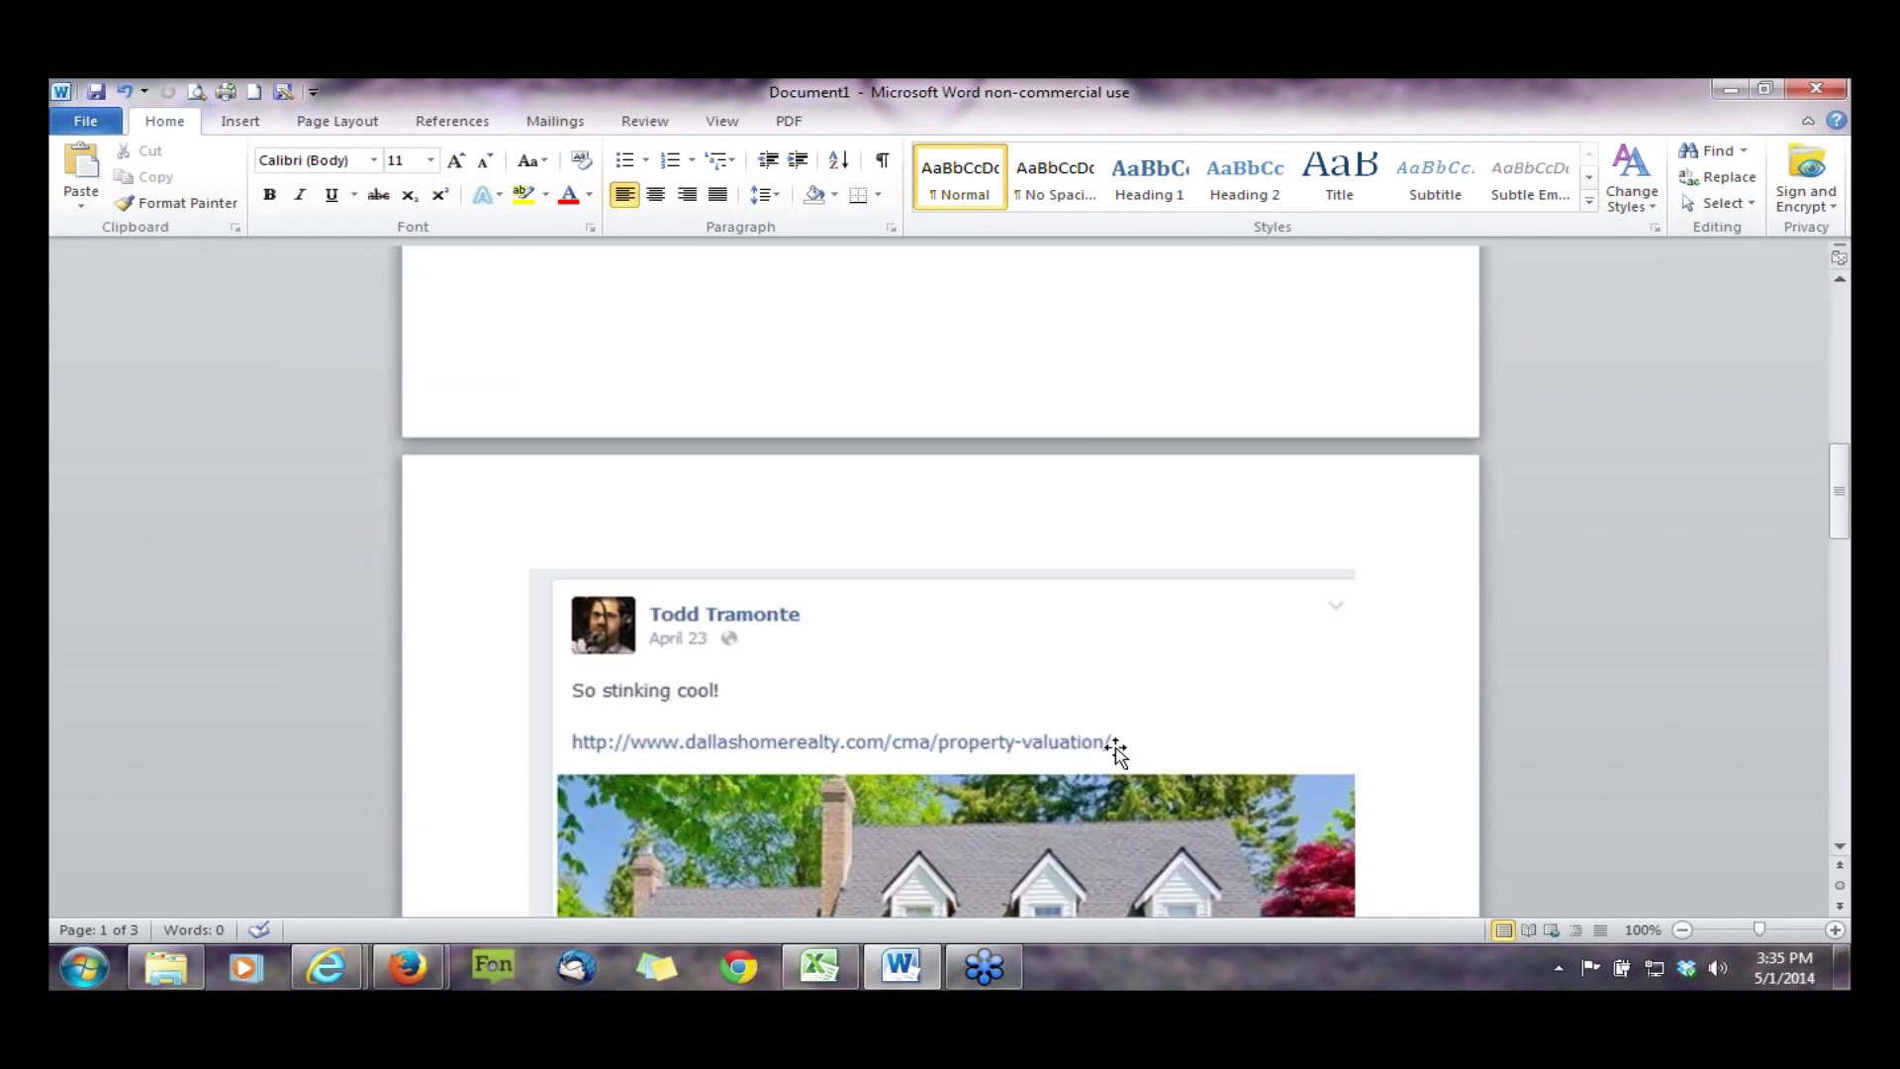
pyautogui.scroll(-6, 1115, 752)
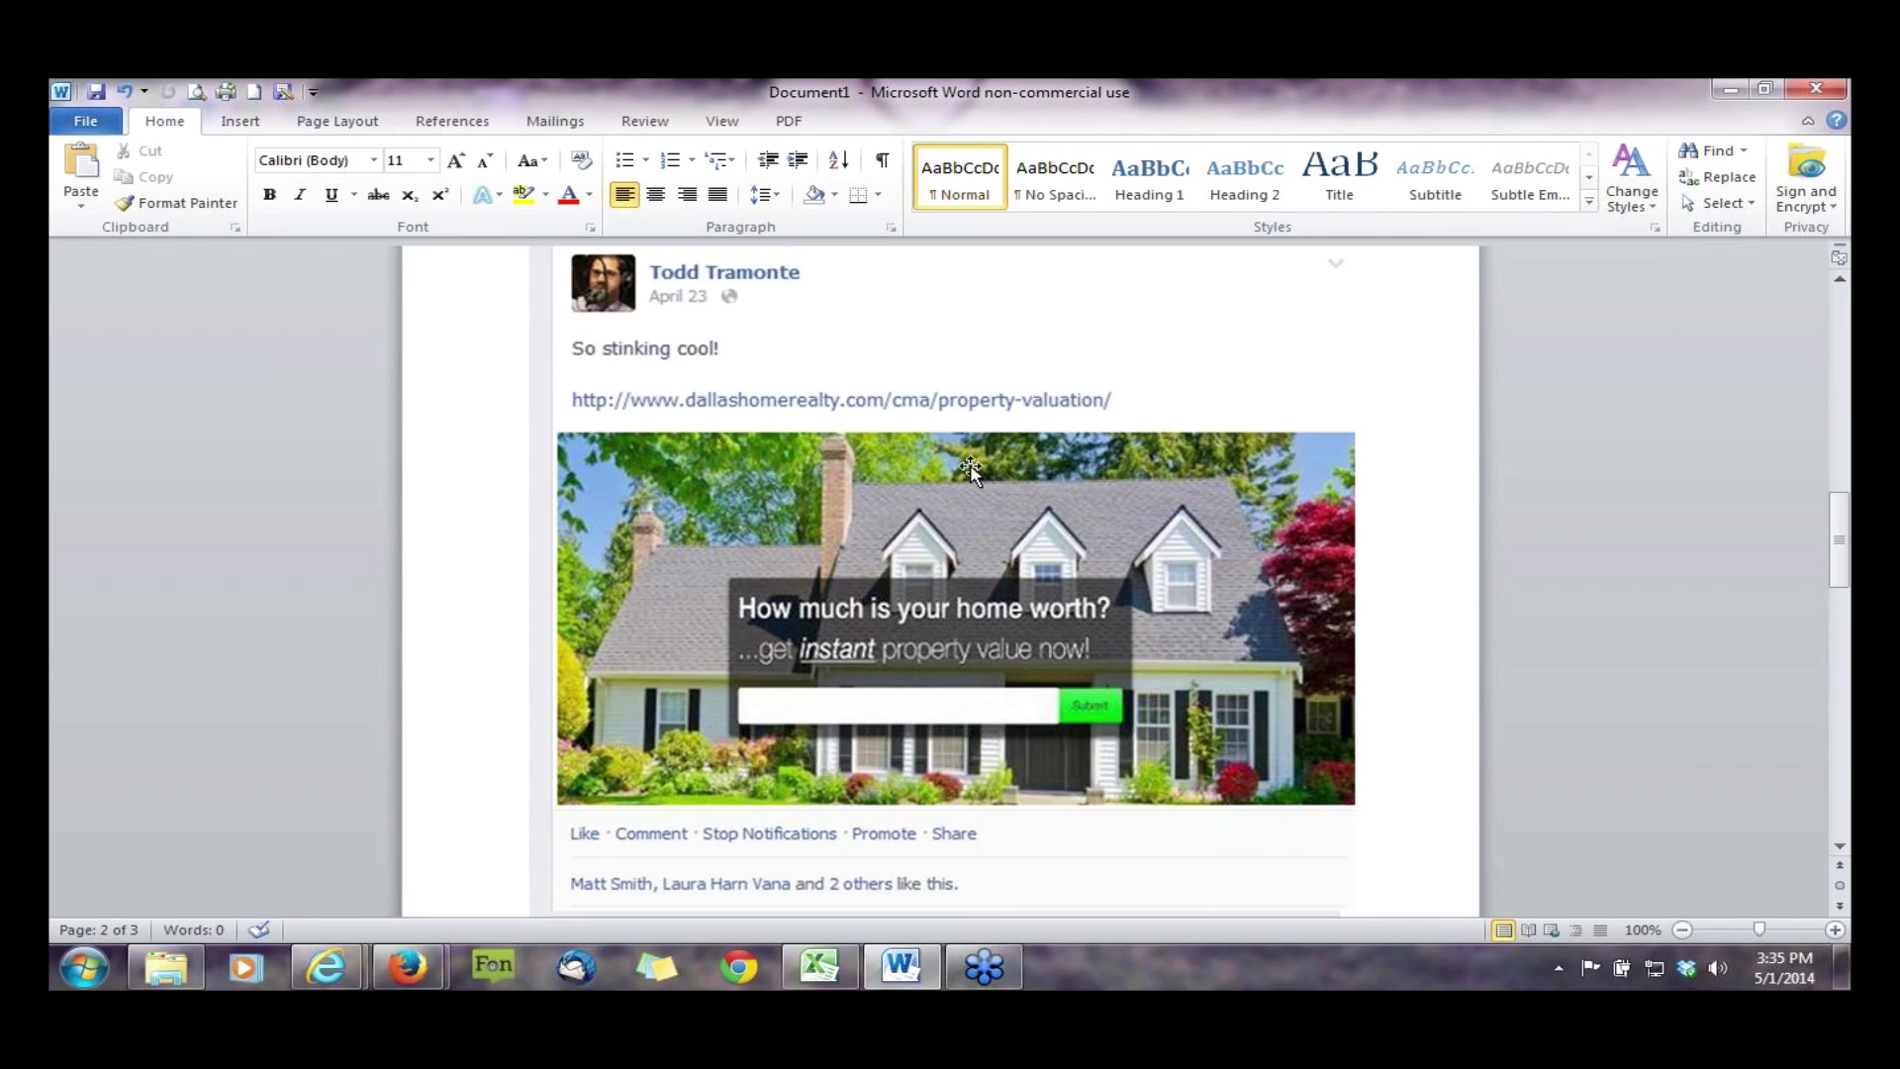
pyautogui.scroll(11, 861, 664)
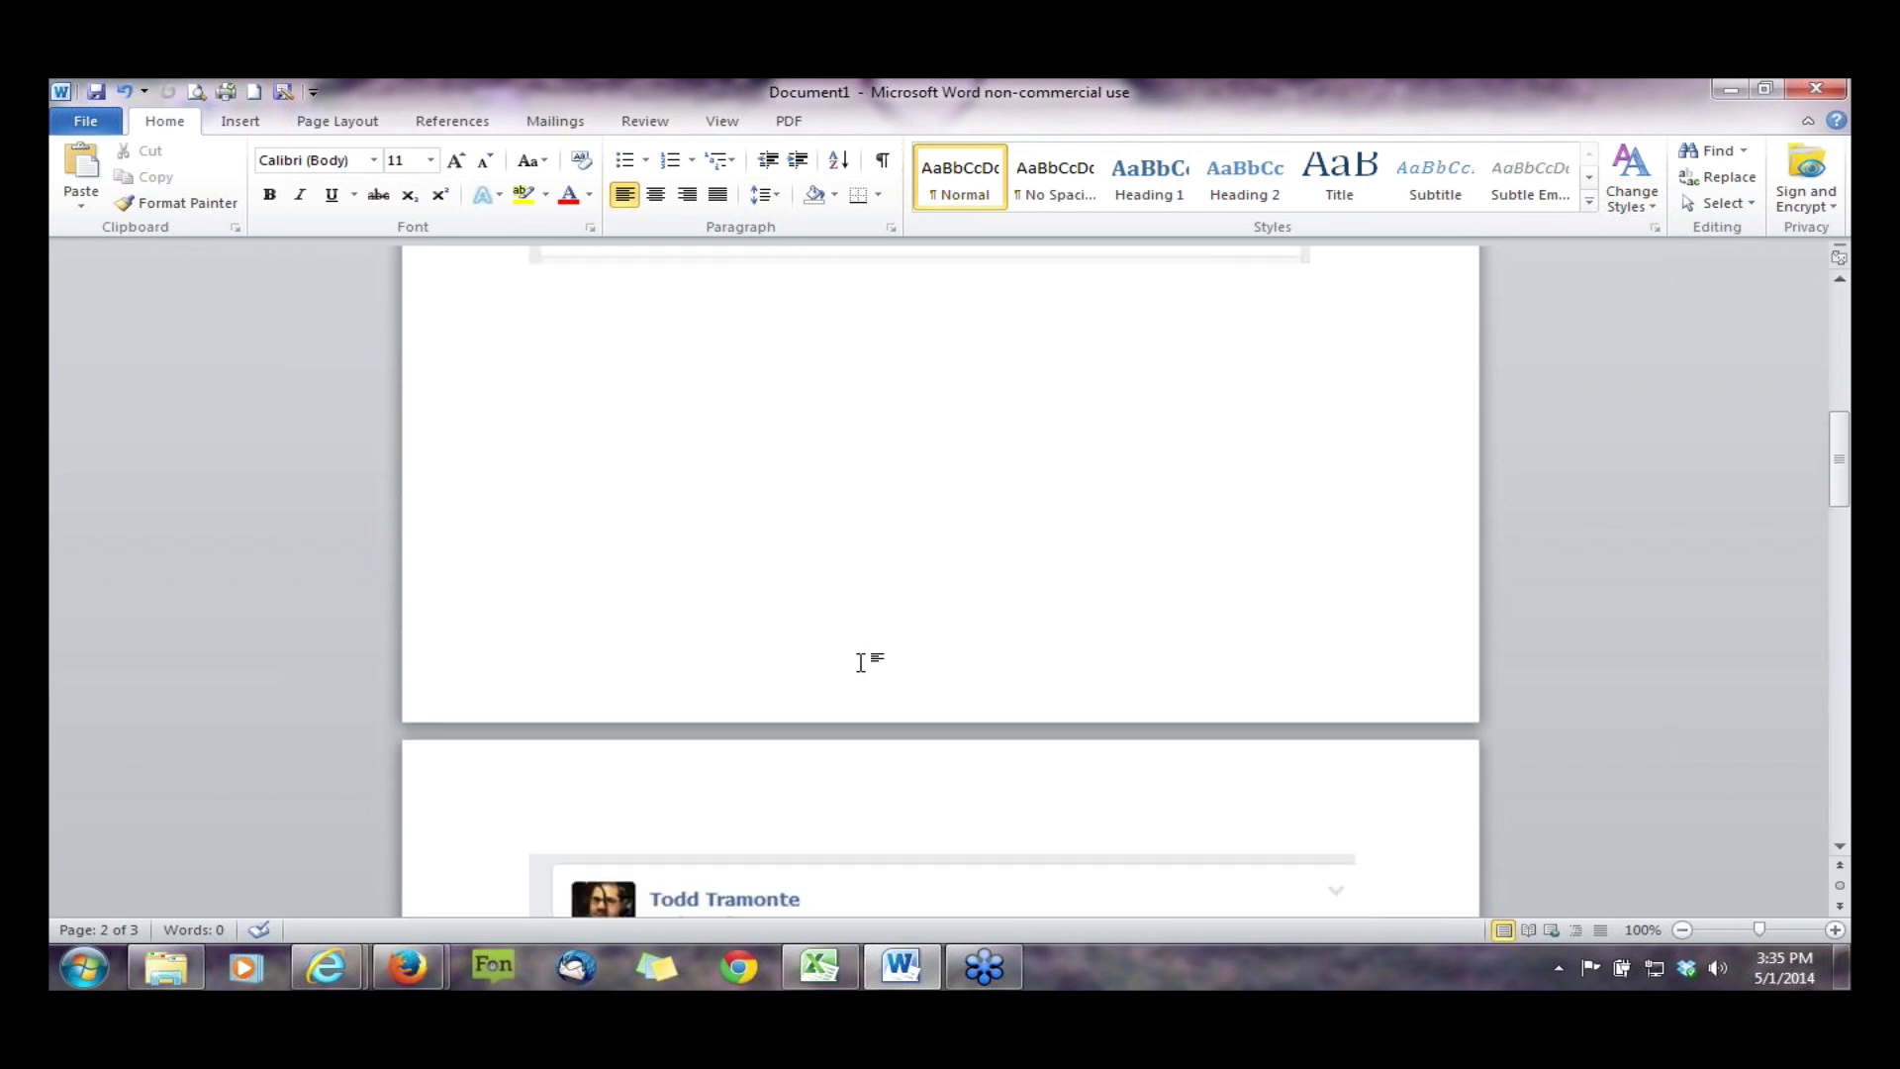
pyautogui.scroll(6, 861, 664)
pyautogui.scroll(6, 861, 664)
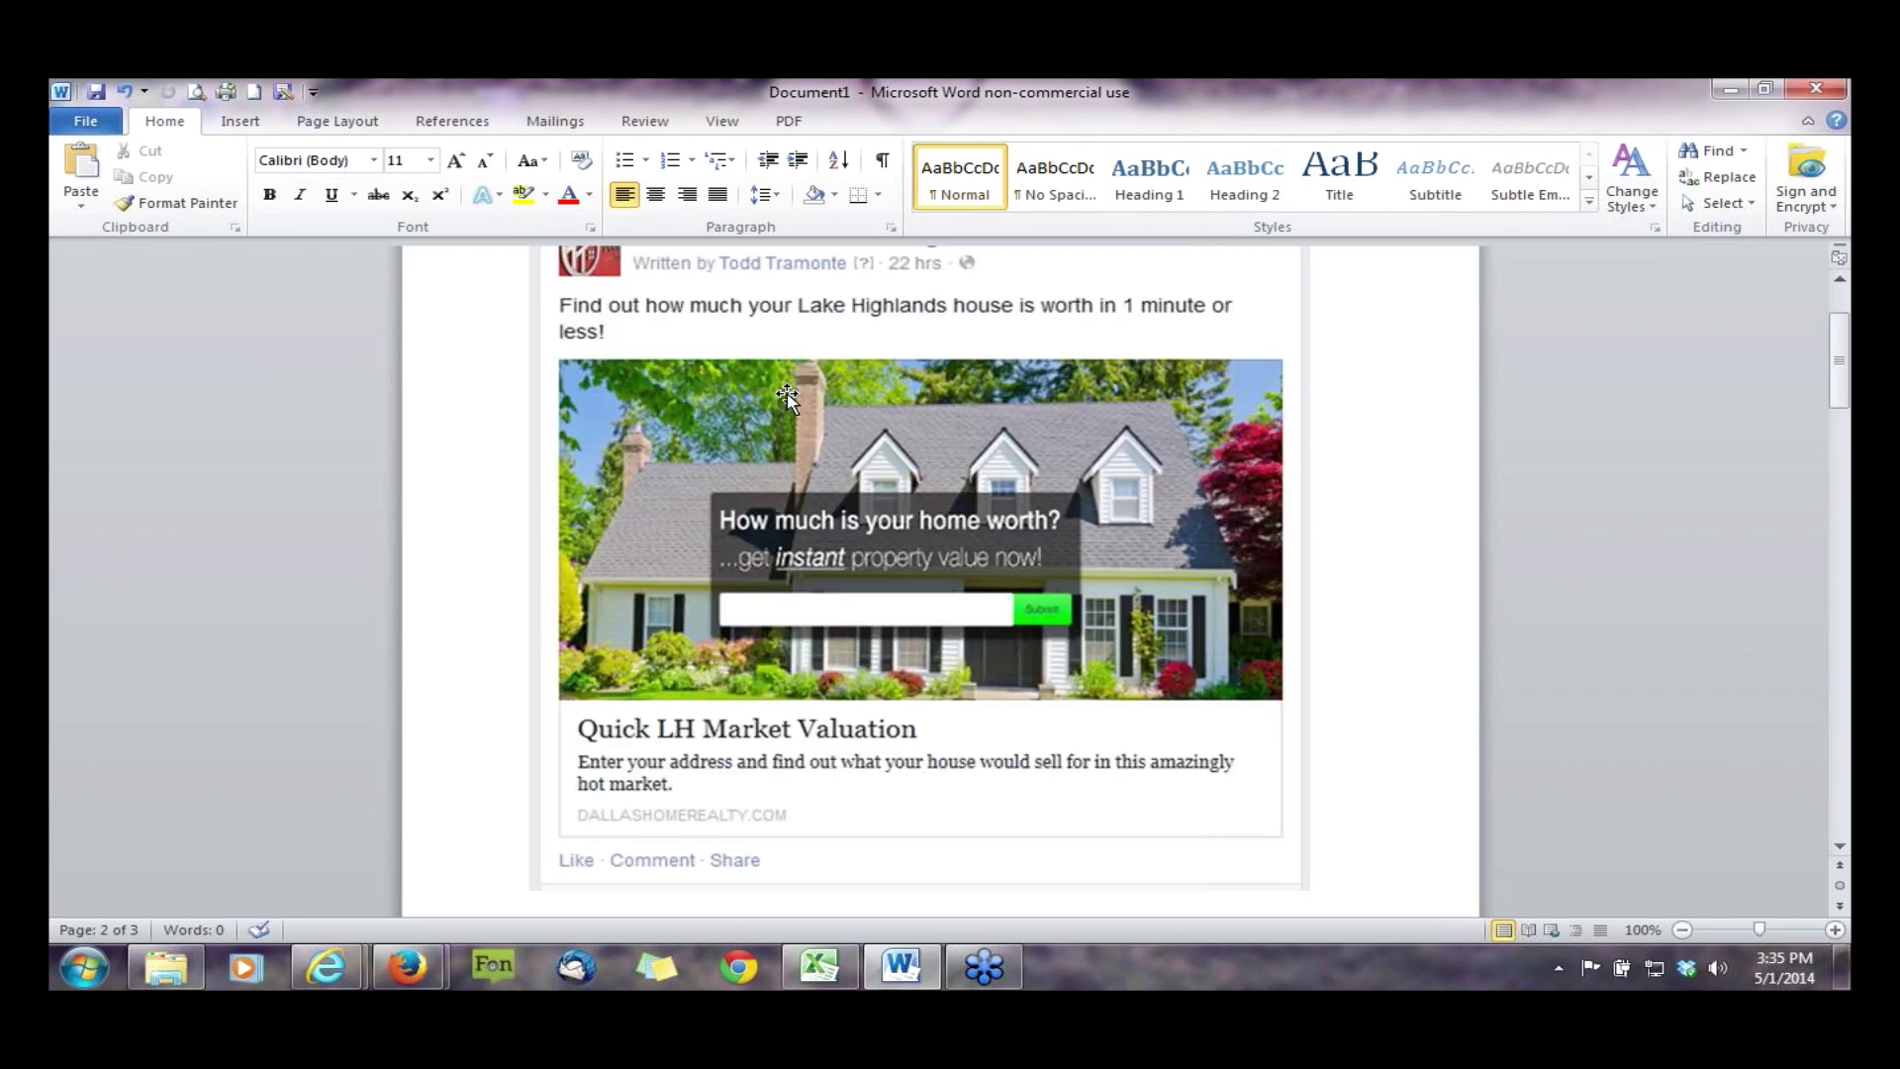
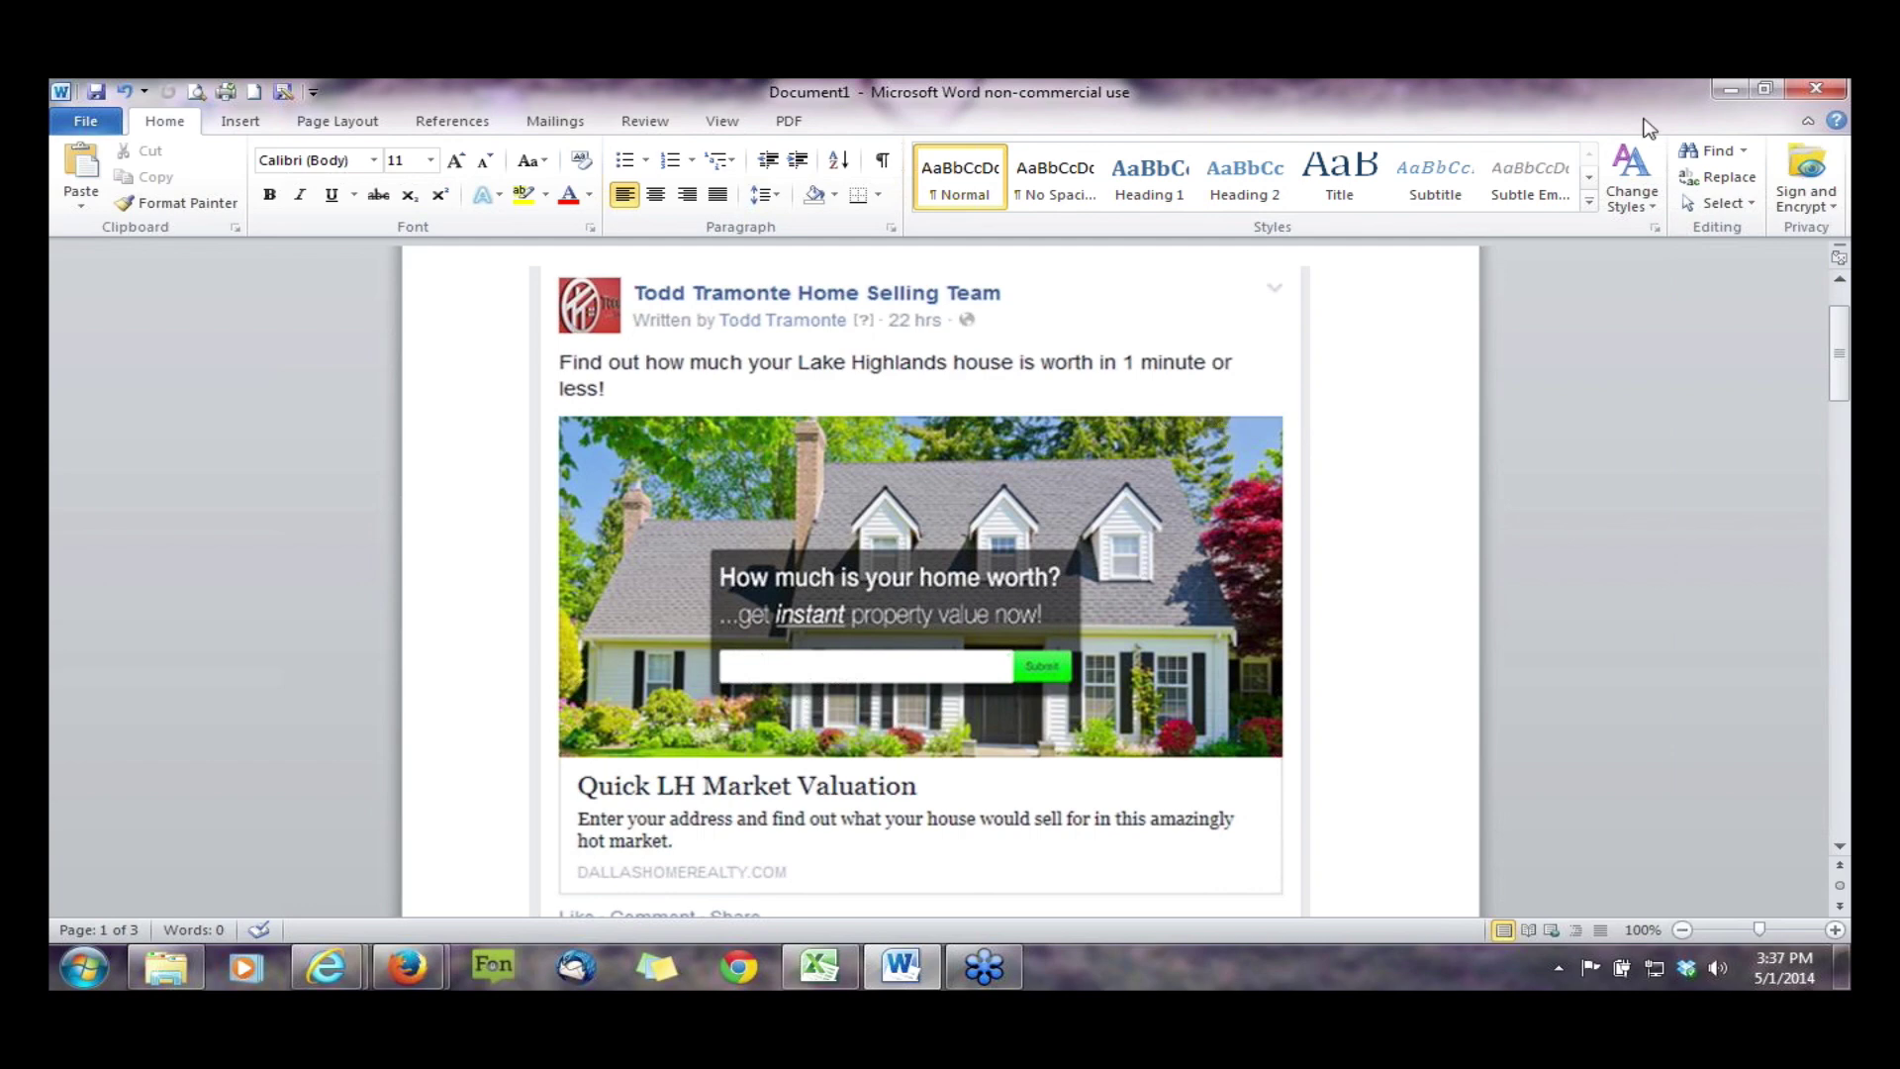
# - Minimize the Word document holding the Facebook ad so the desktop shows
pyautogui.click(1720, 91)
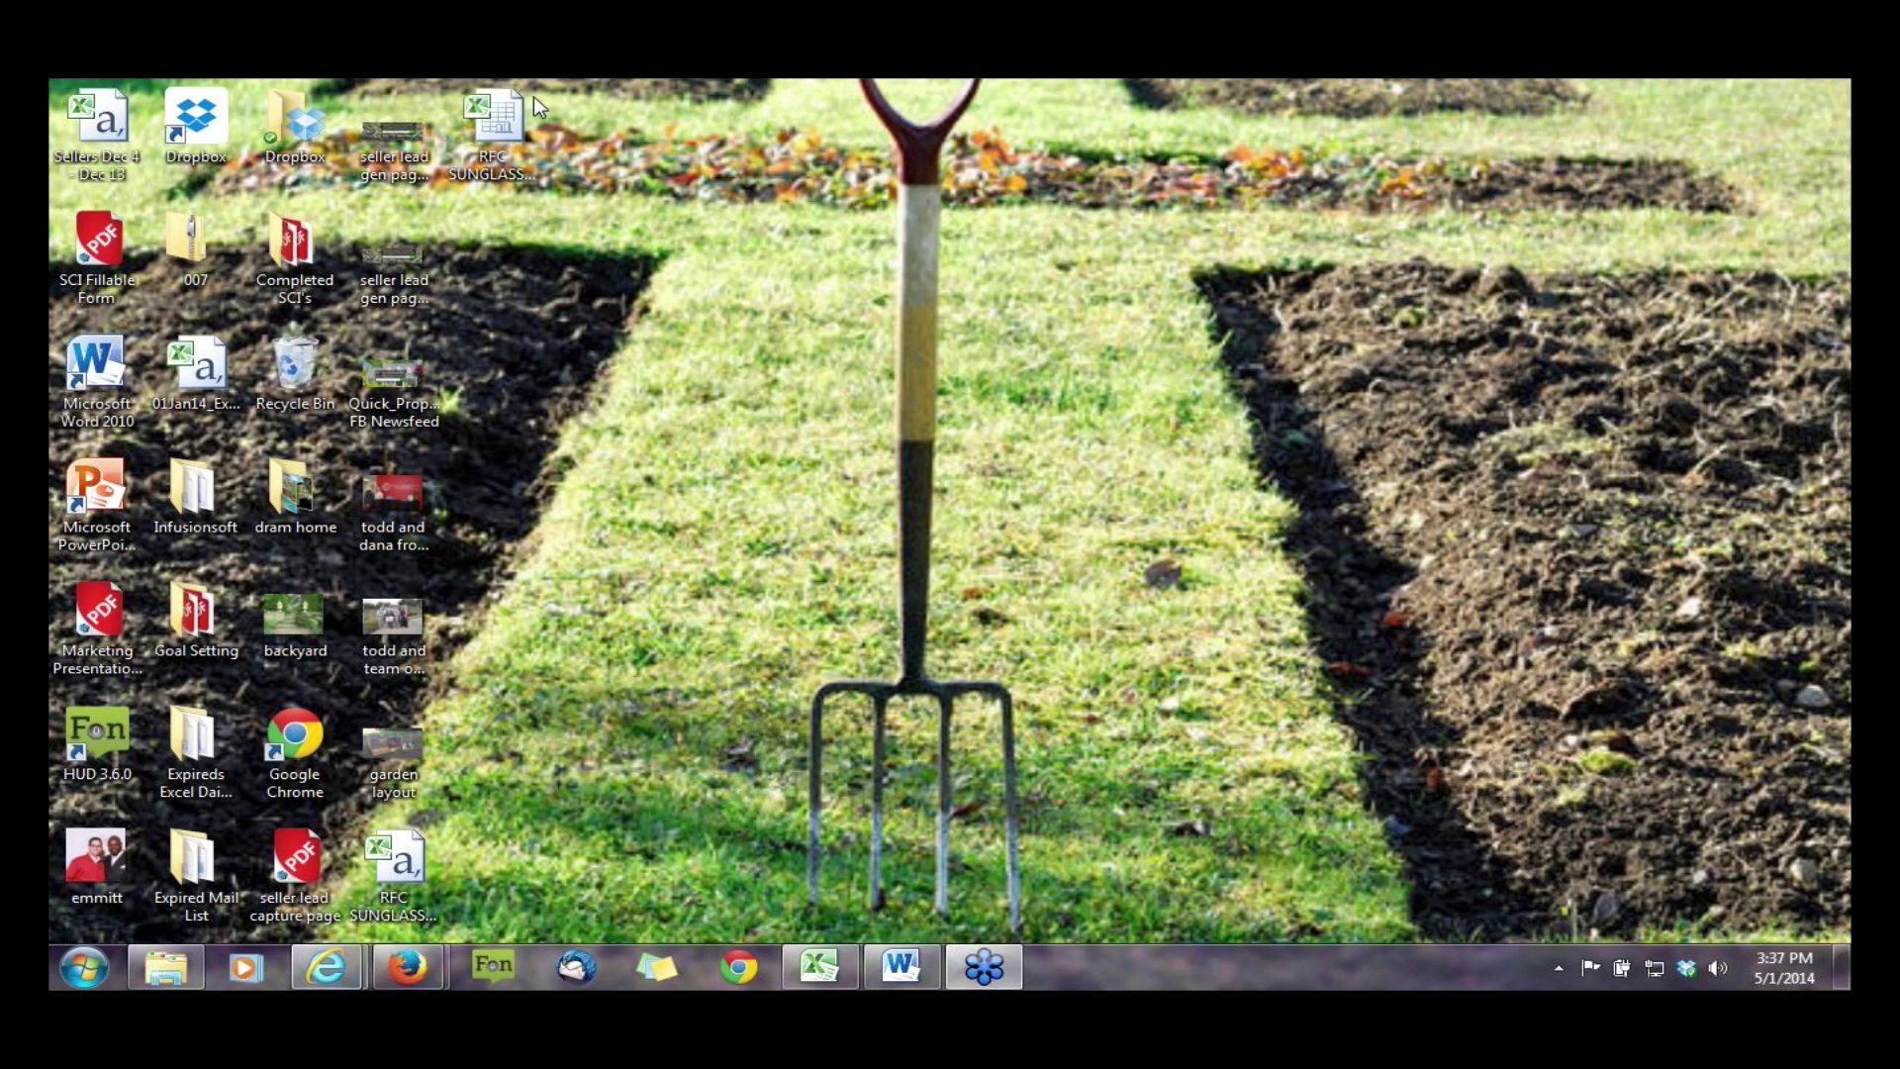
pyautogui.hotkey('alt', 'Tab')
# - Load the dallashomerealty.com homepage and scroll down to the house banner
pyautogui.write('d')
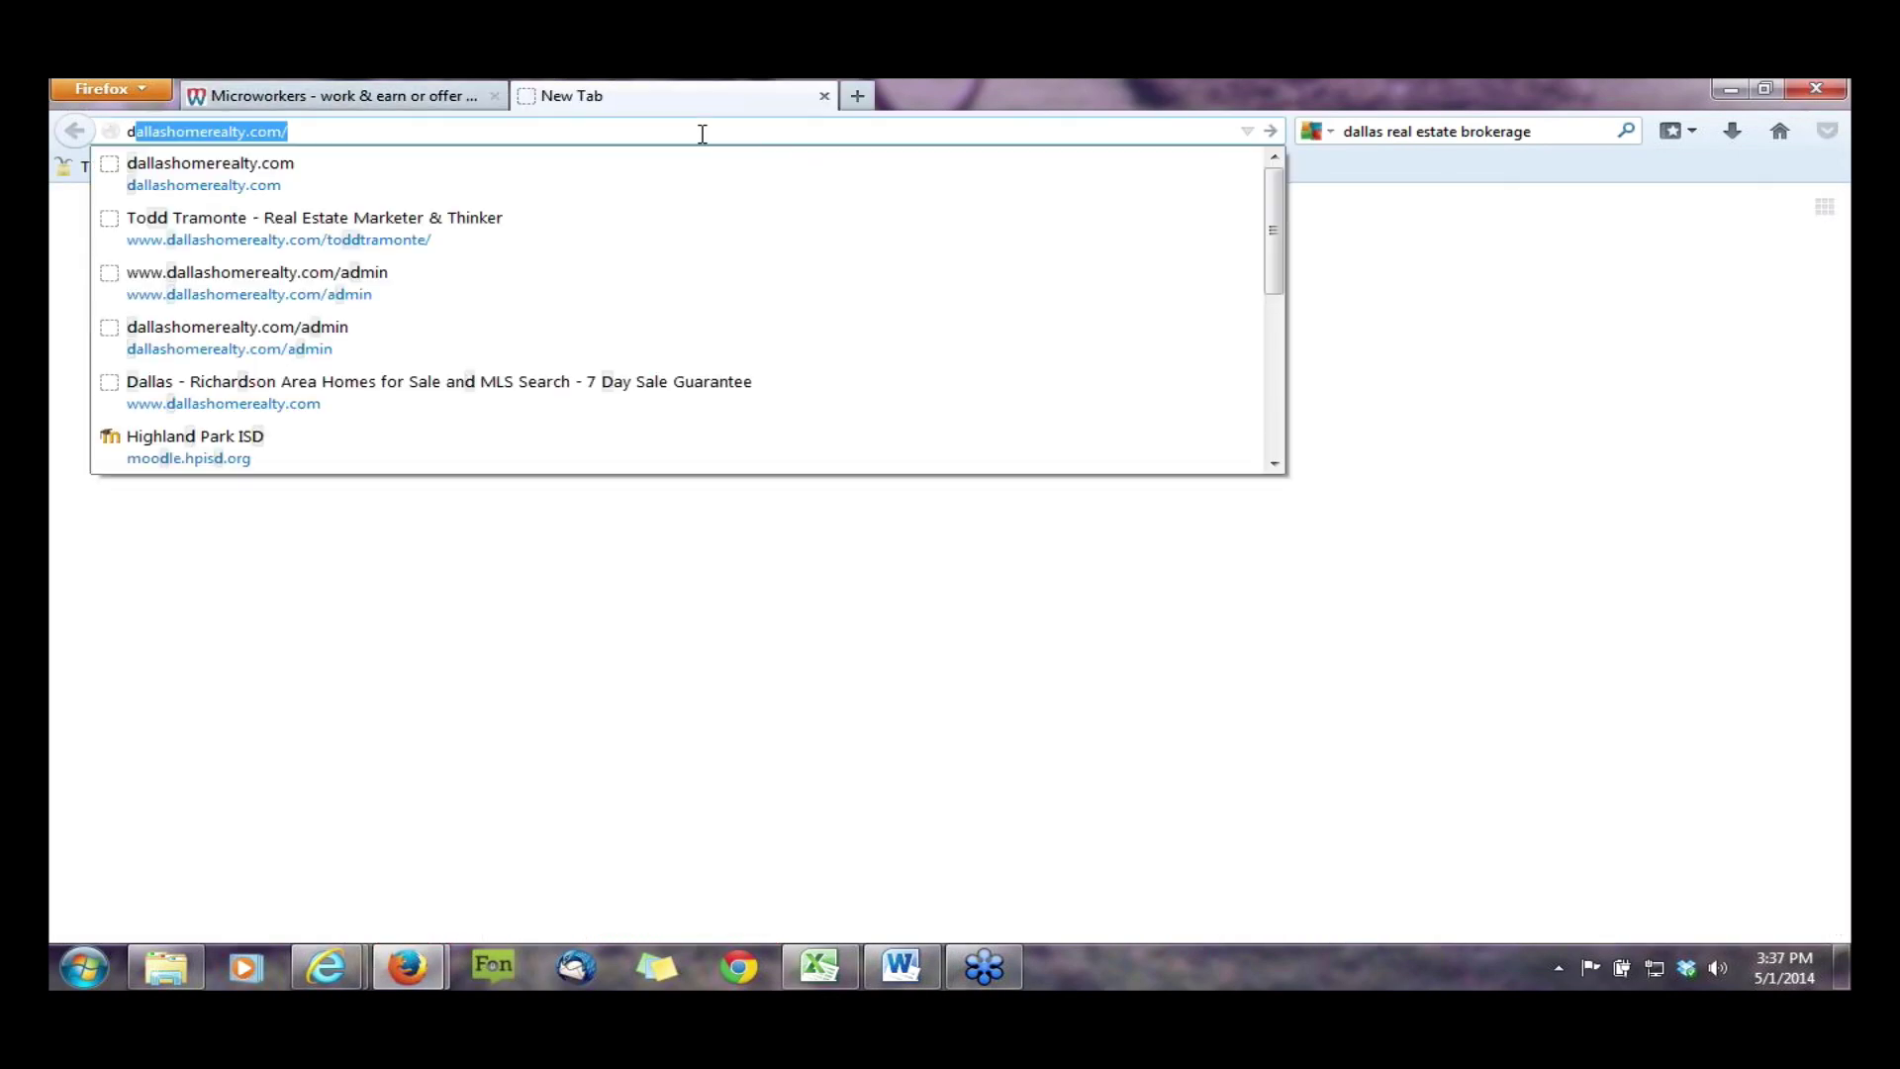
pyautogui.press('Return')
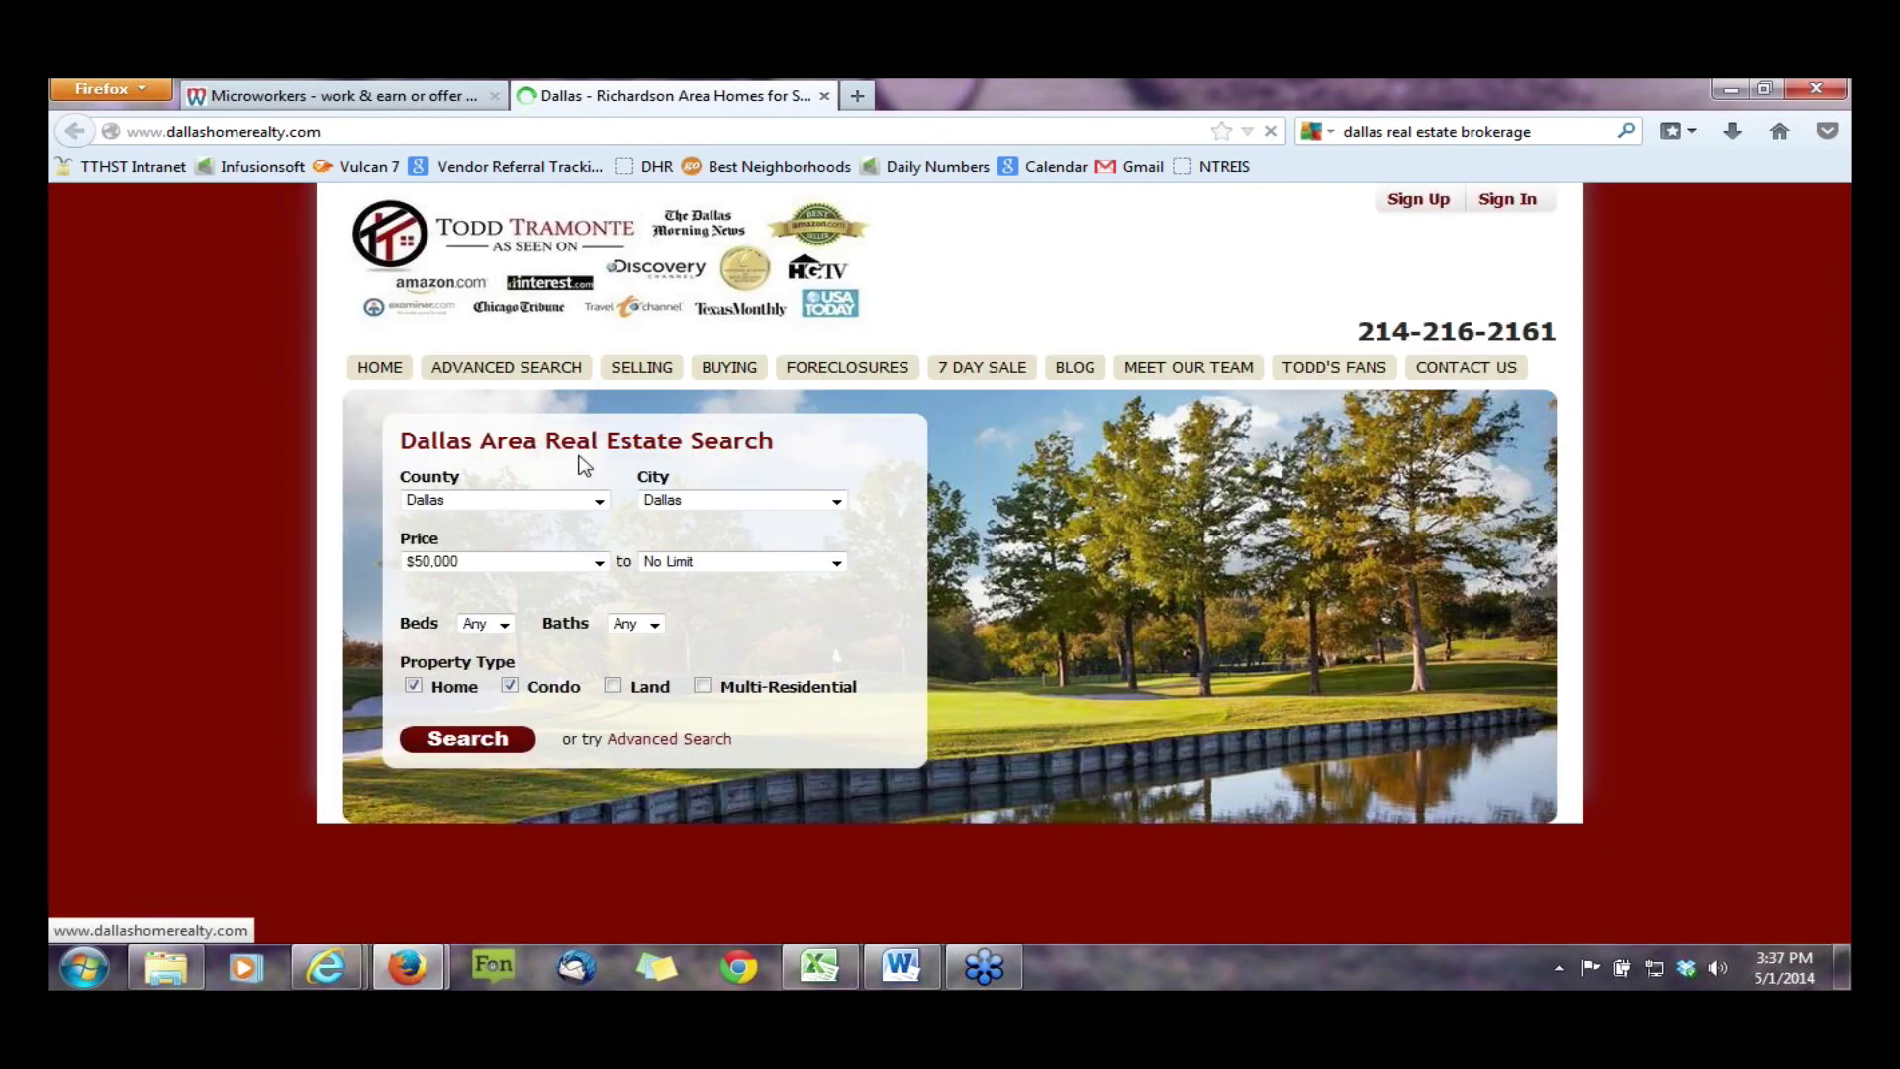
pyautogui.scroll(-7, 696, 427)
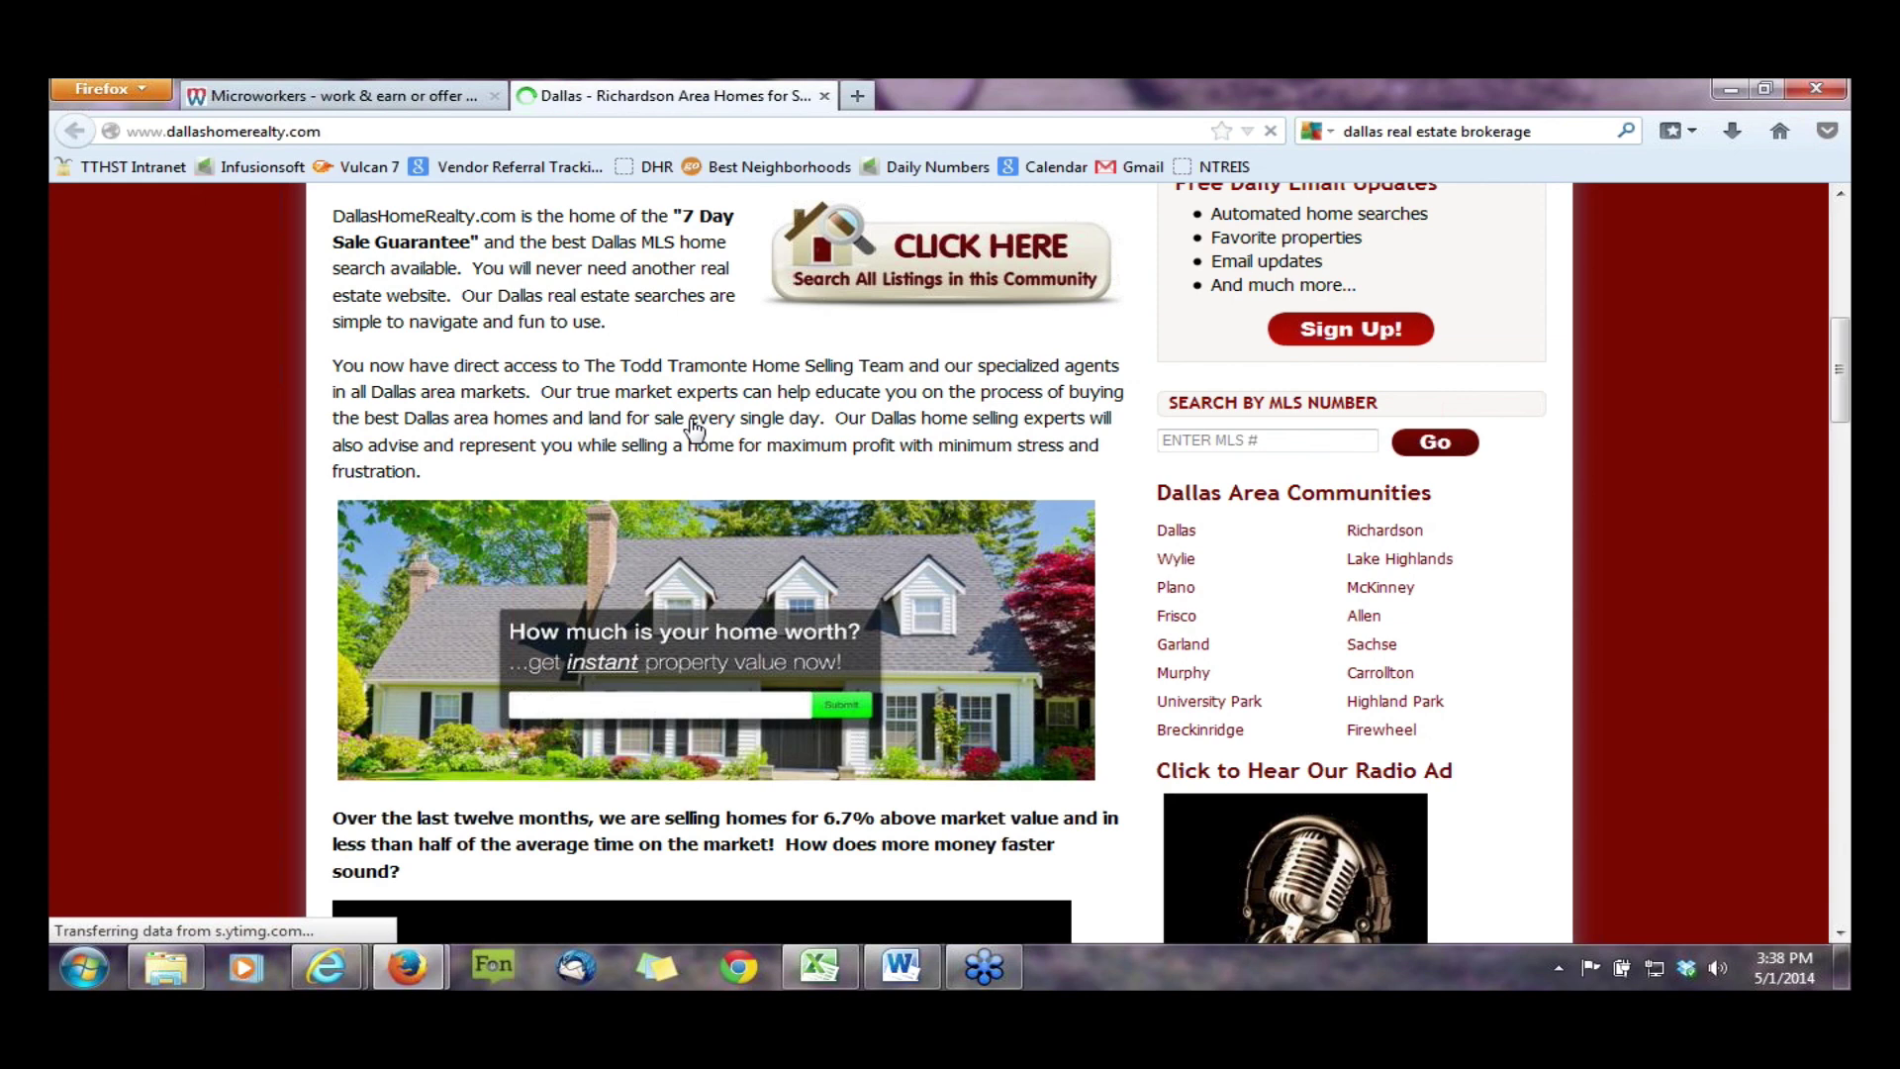
pyautogui.scroll(-2, 696, 427)
# - Open the banner's Quick Property Valuation page in a second tab, then return to the homepage
pyautogui.click(663, 505)
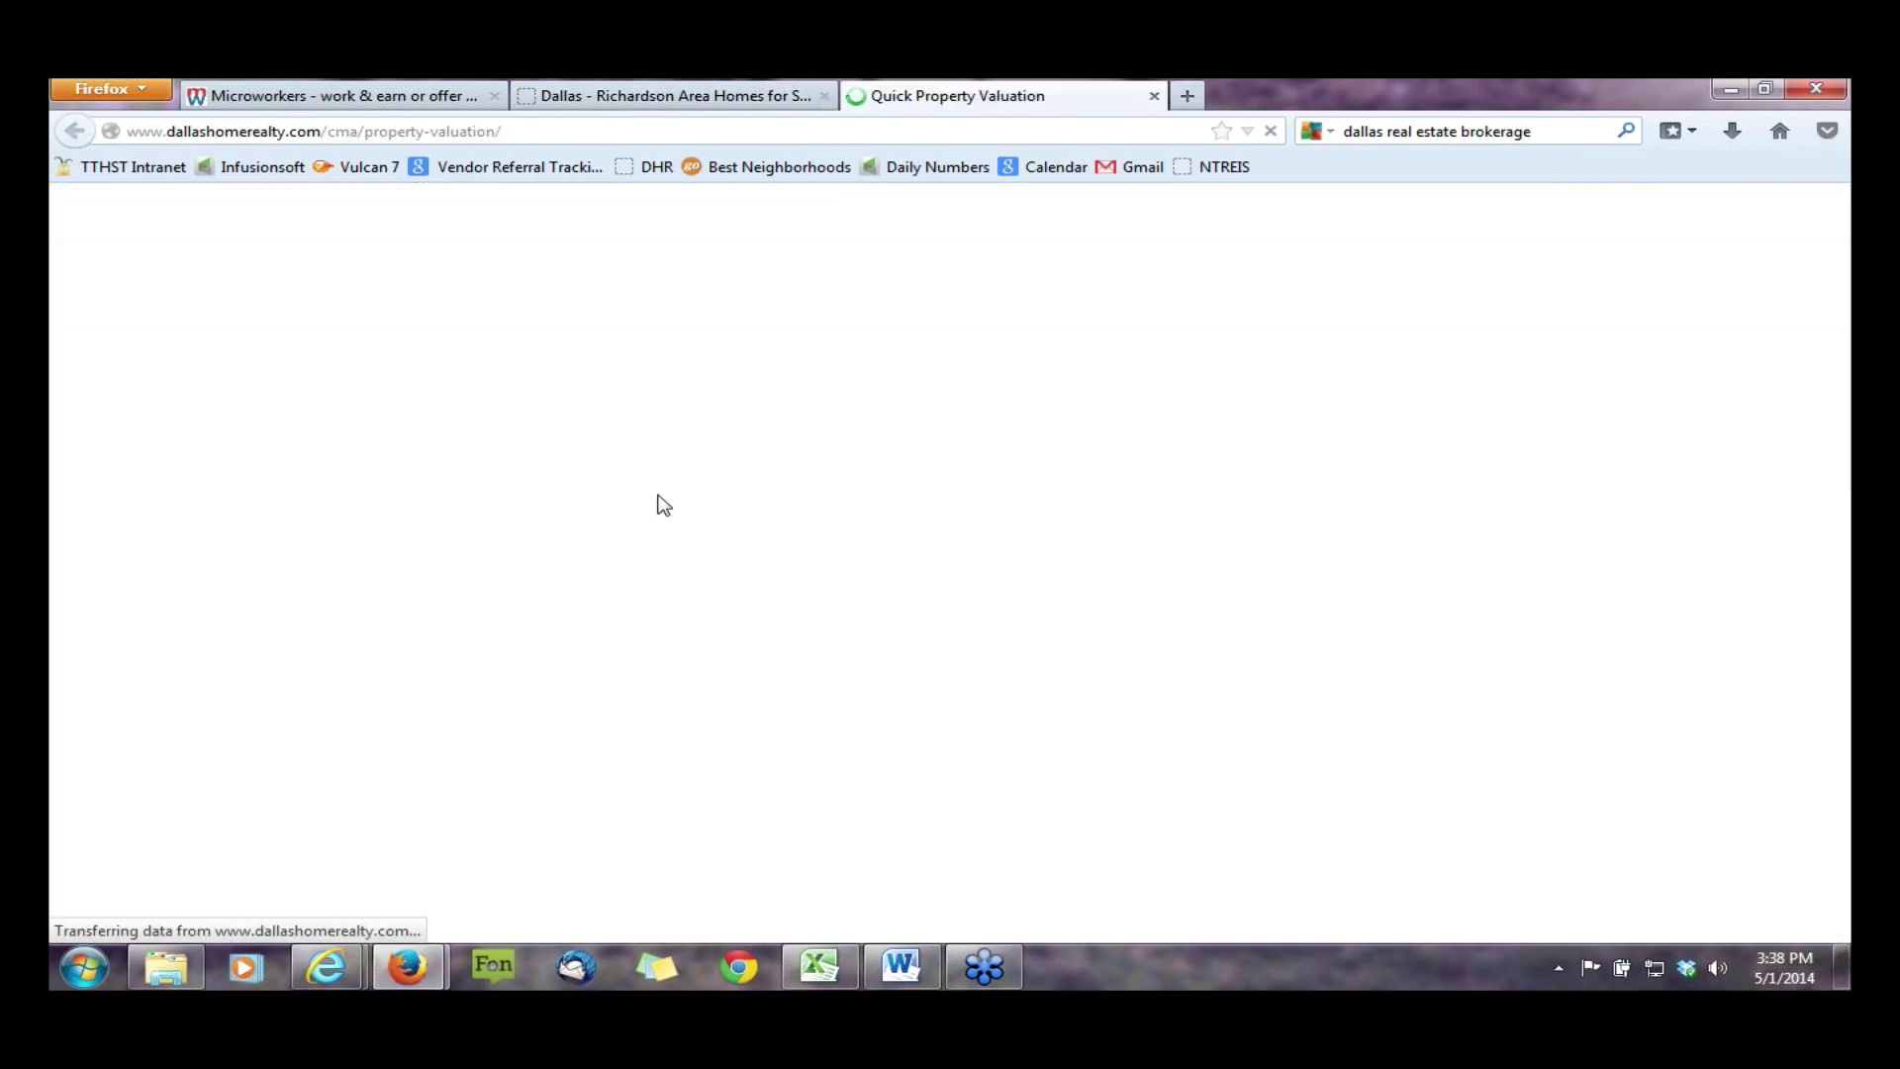
pyautogui.hotkey('ctrl', 'shift', 'Tab')
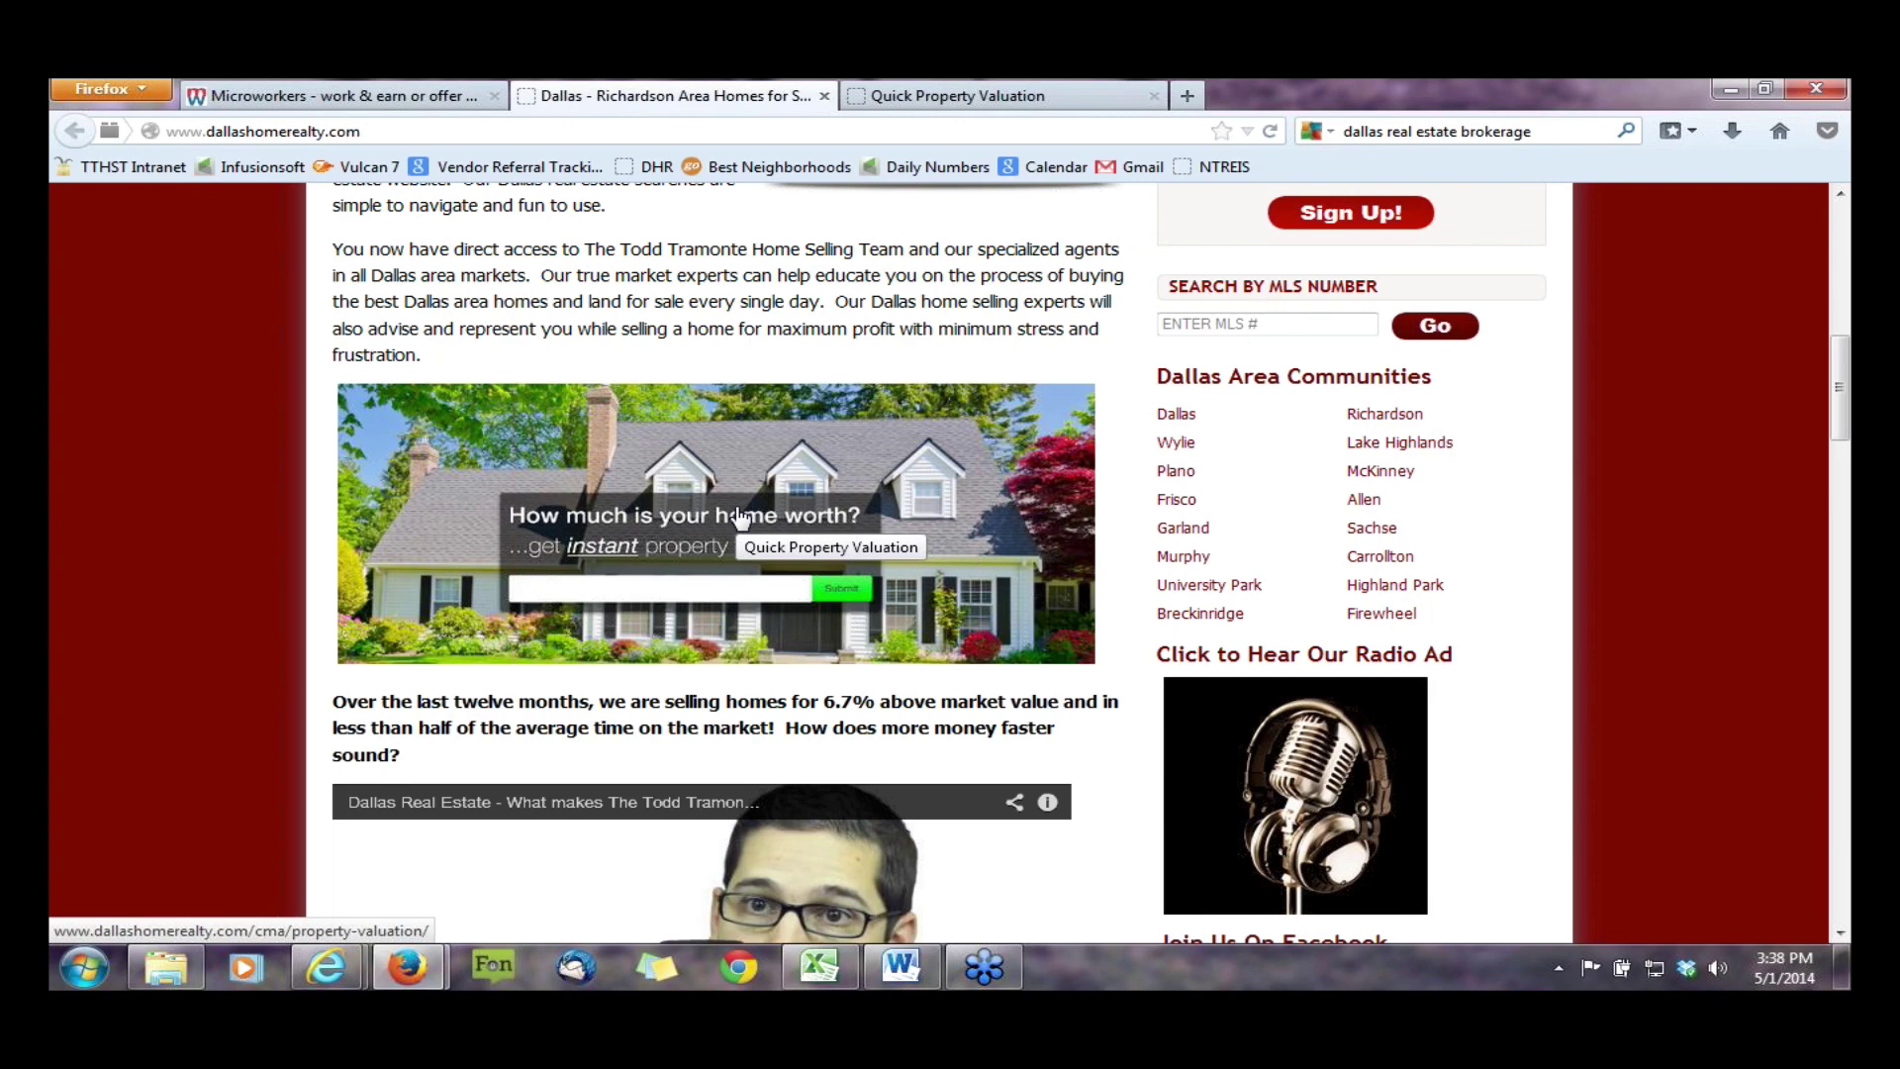
pyautogui.scroll(-1, 742, 517)
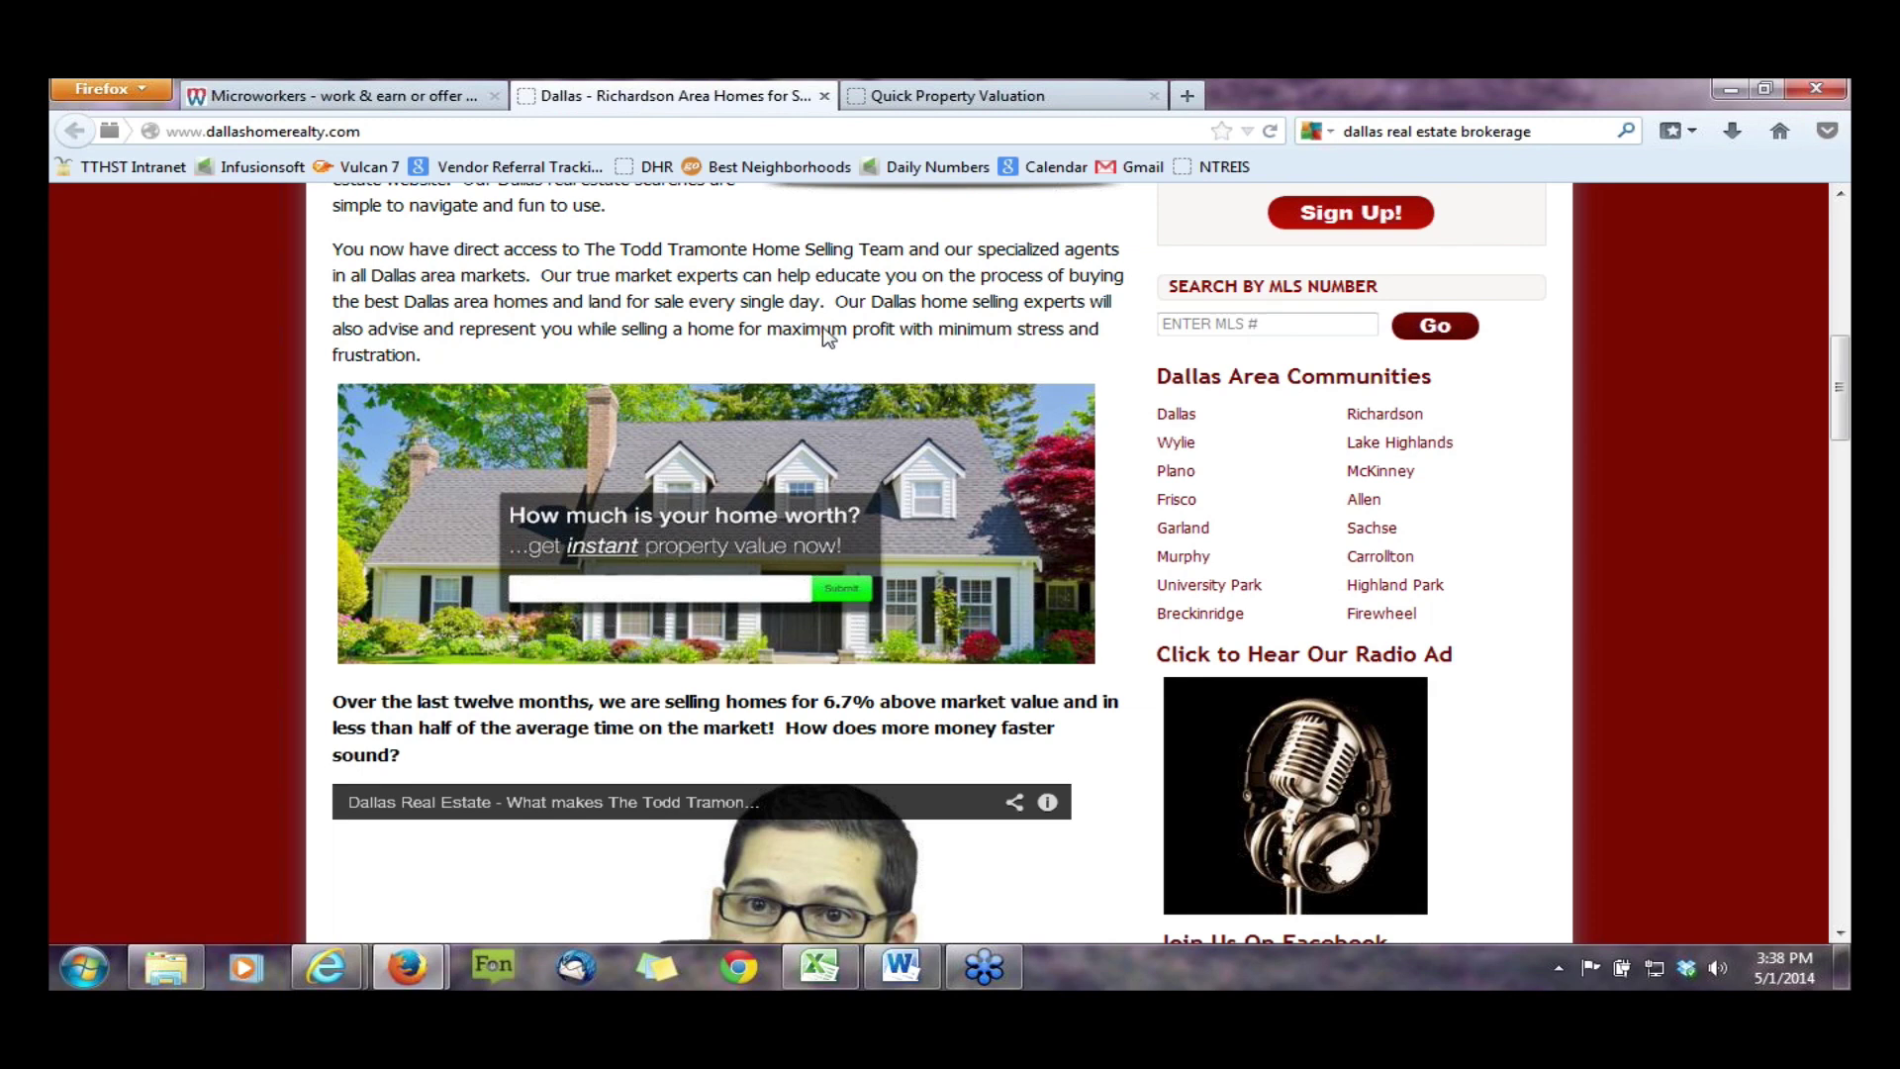
# - Minimize the Firefox homepage and restore the Django admin's valuation e-mail templates in Internet Explorer
pyautogui.scroll(-1, 827, 336)
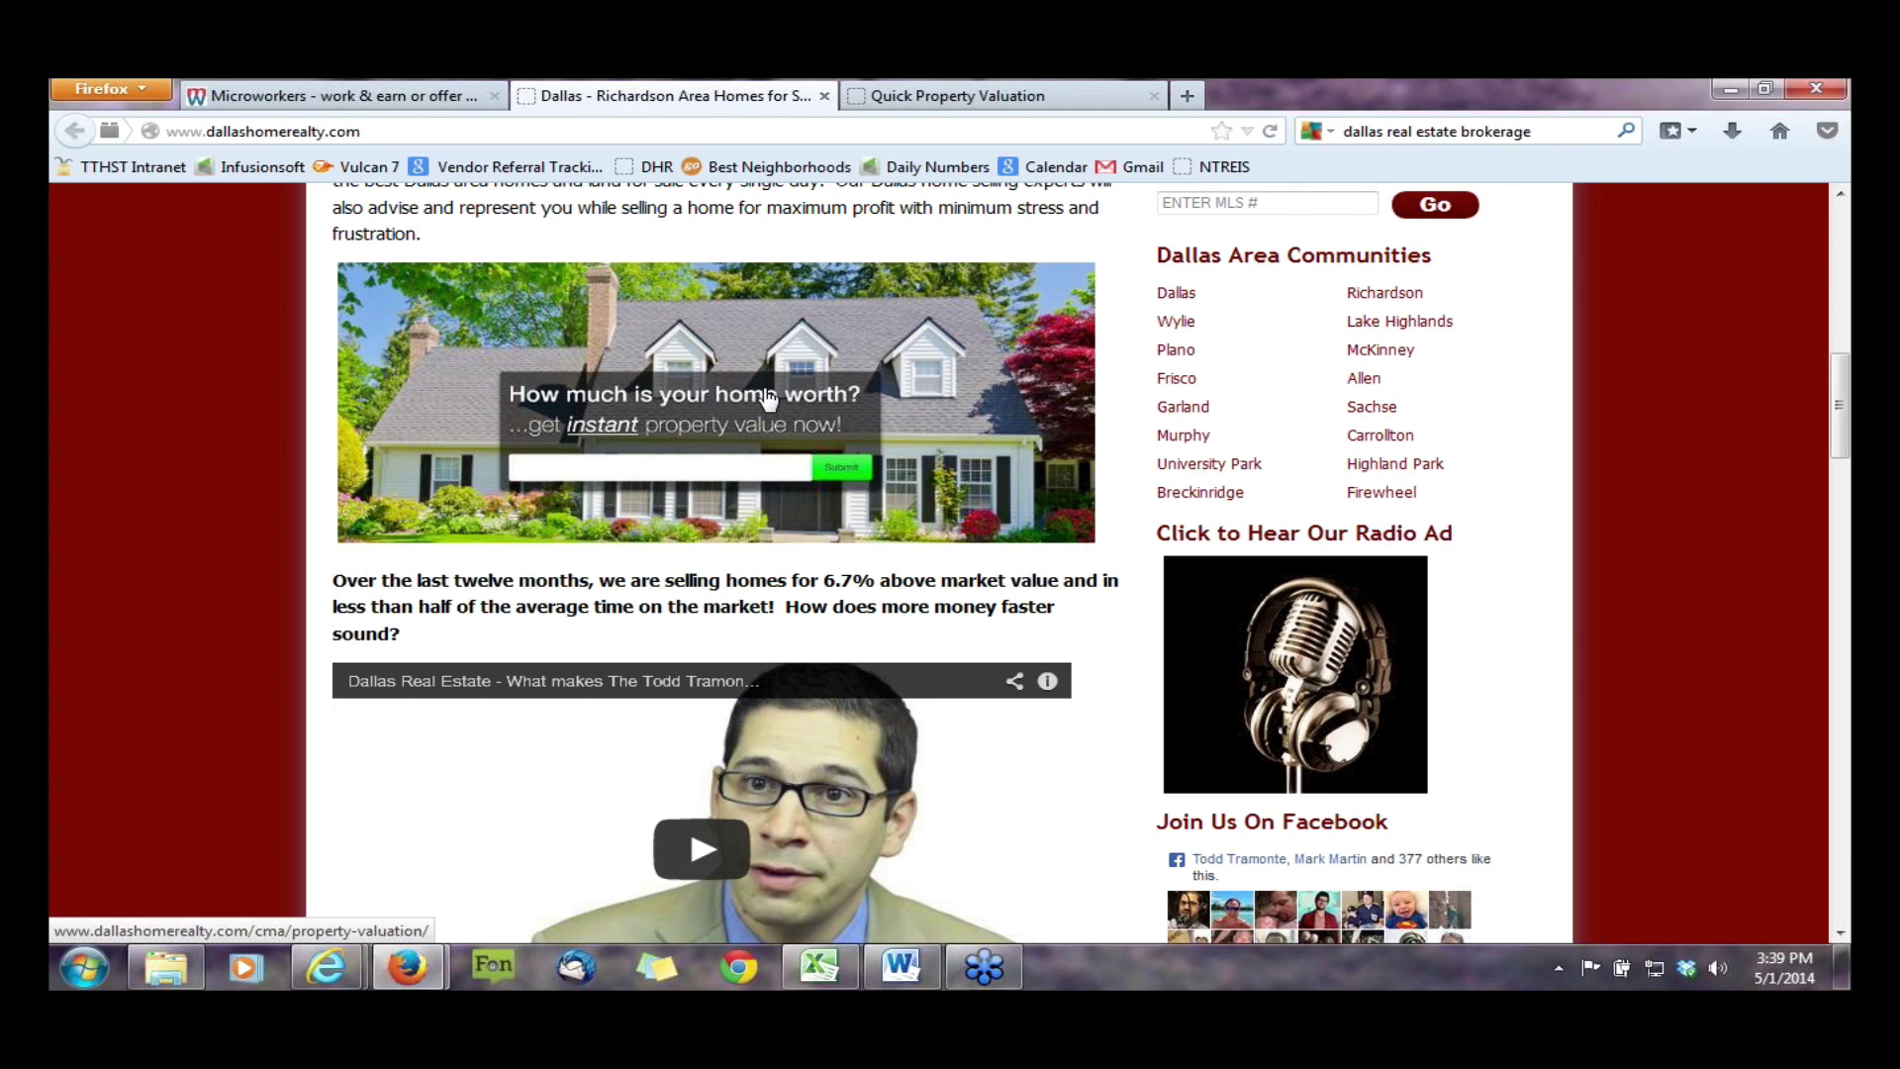
pyautogui.scroll(1, 770, 399)
pyautogui.scroll(3, 770, 399)
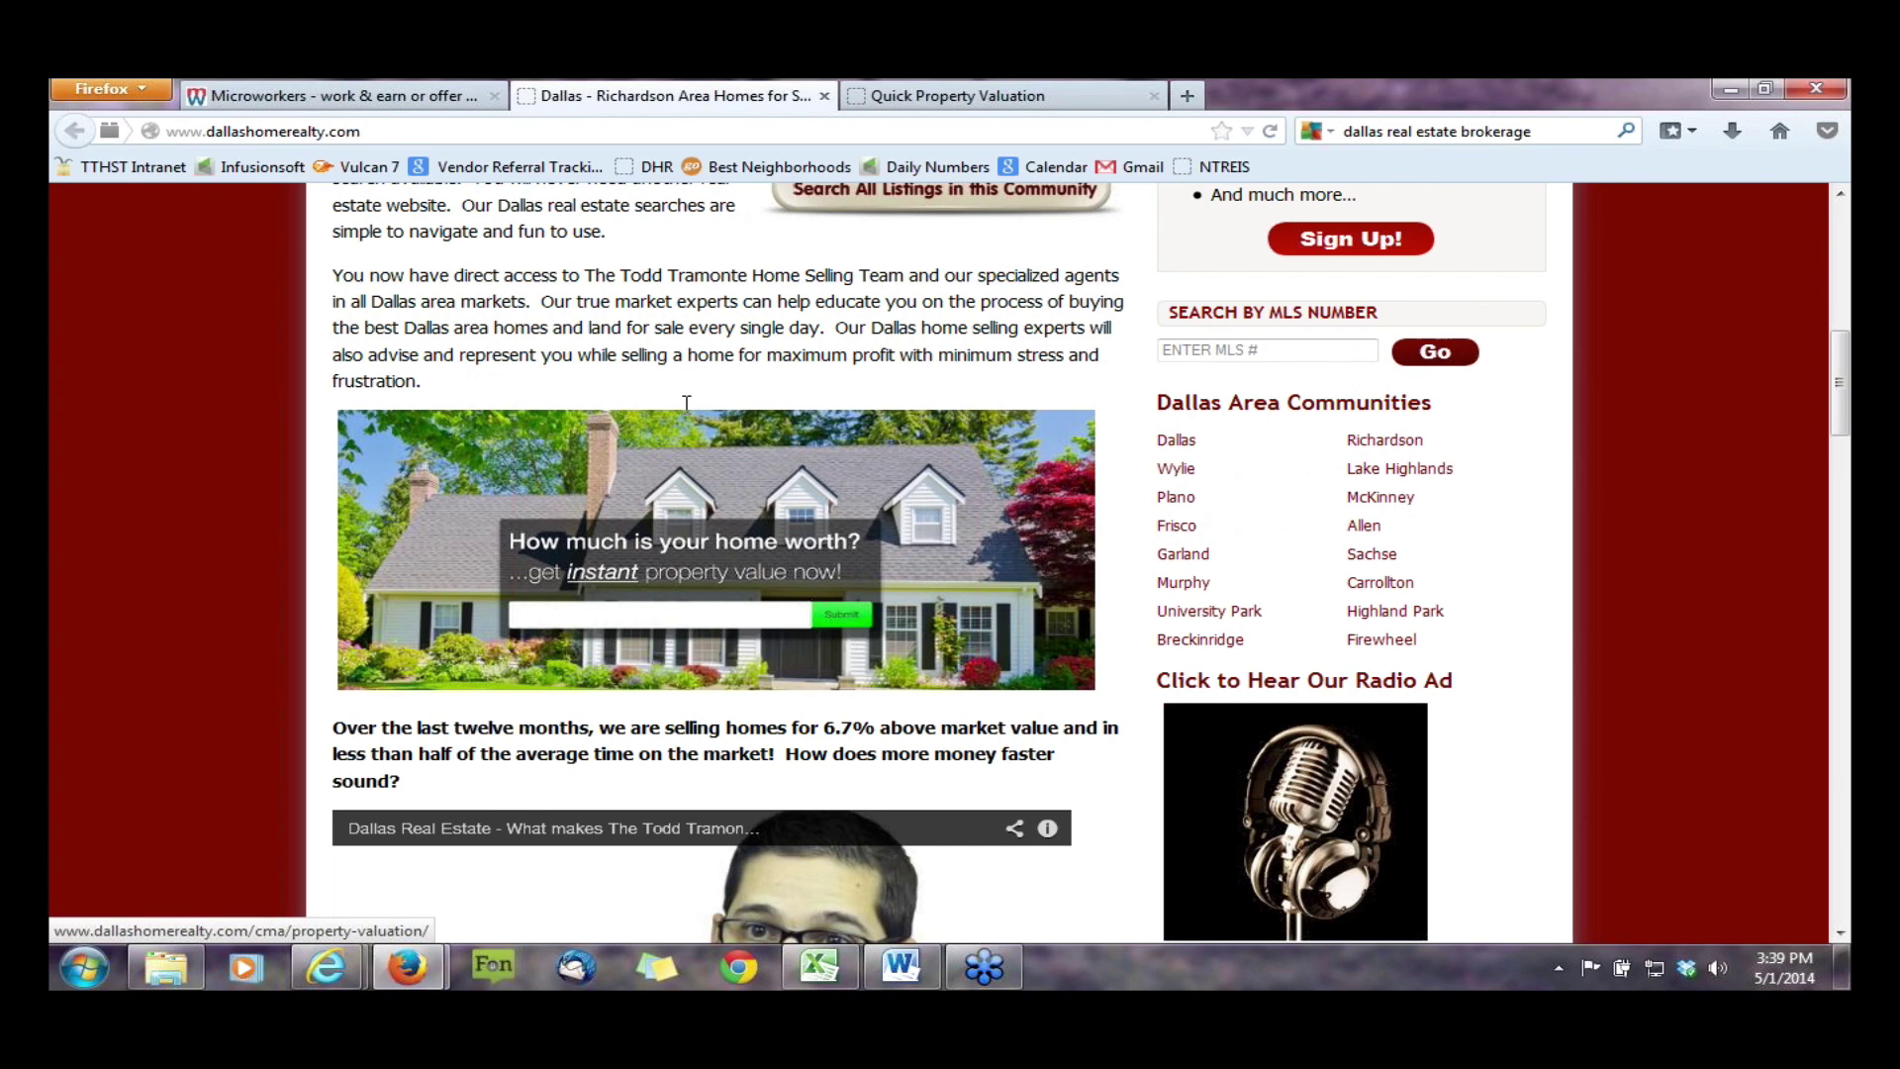
pyautogui.scroll(-3, 685, 402)
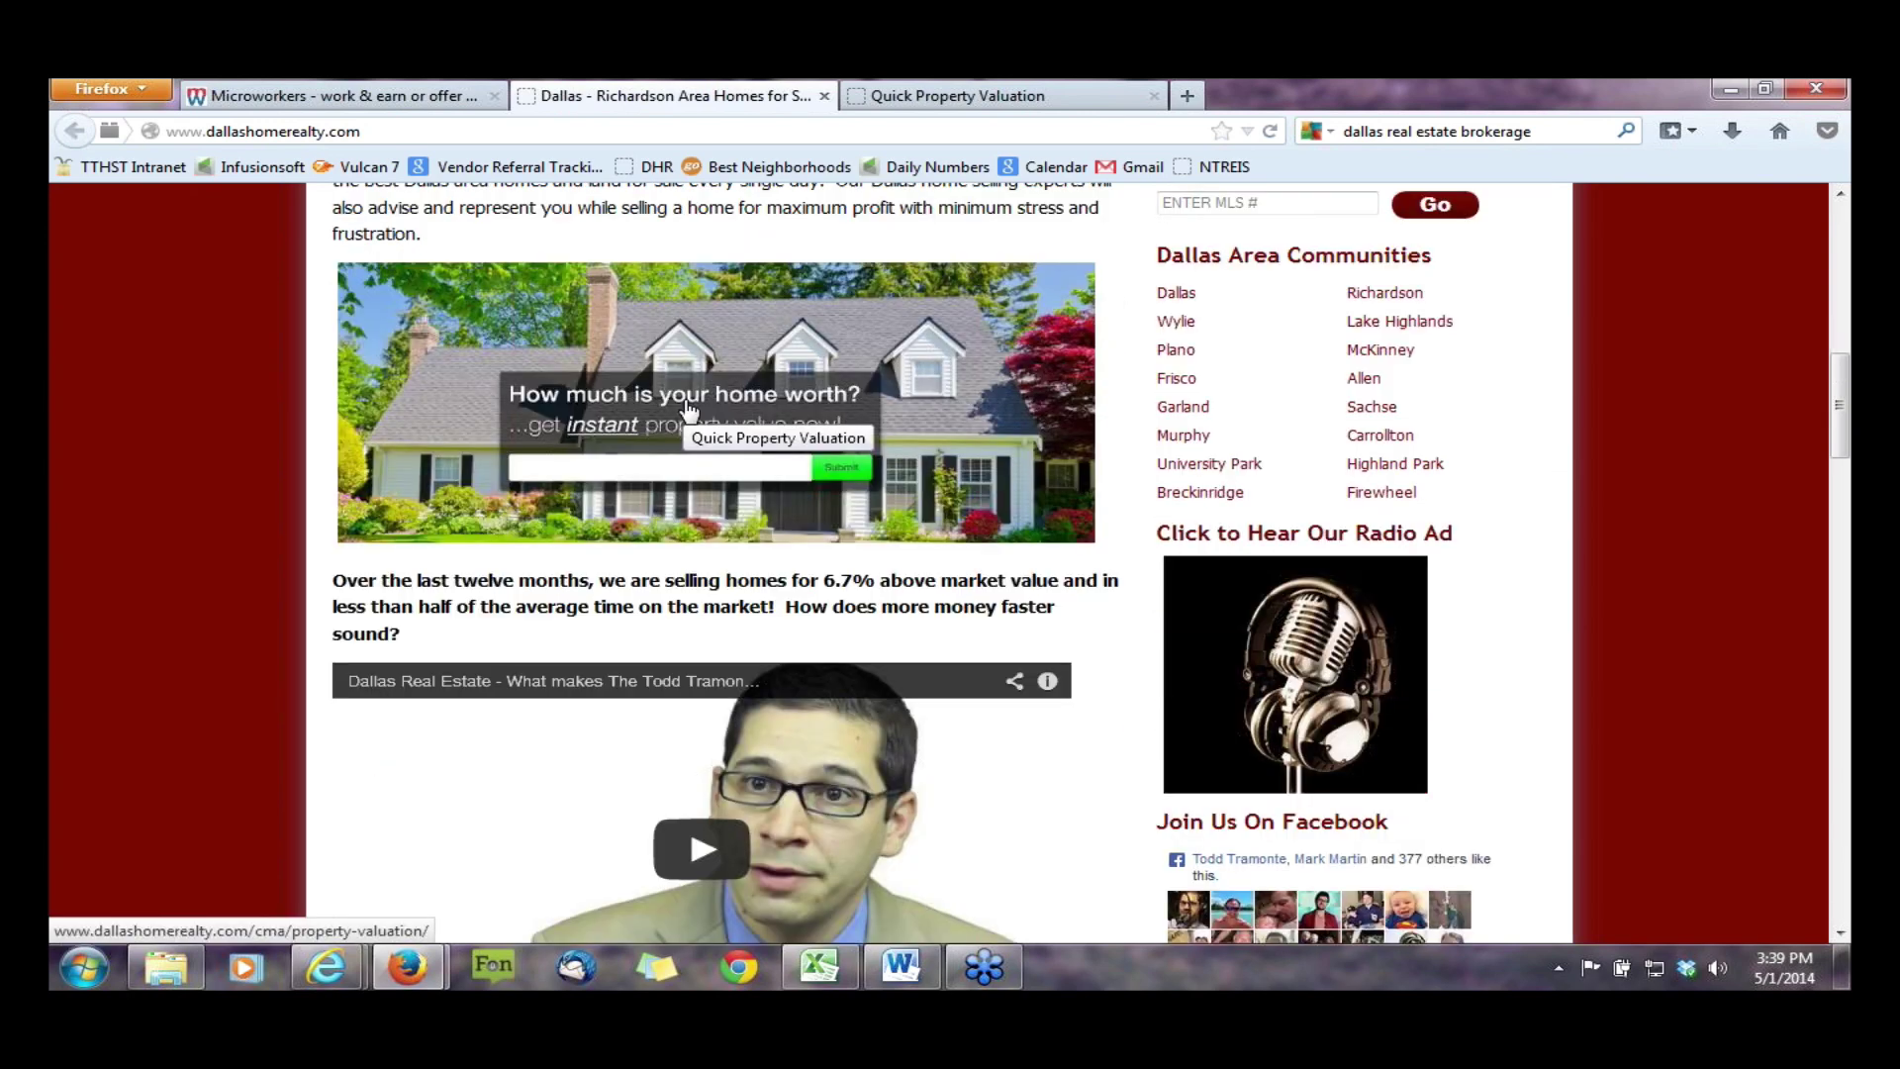
pyautogui.click(1732, 87)
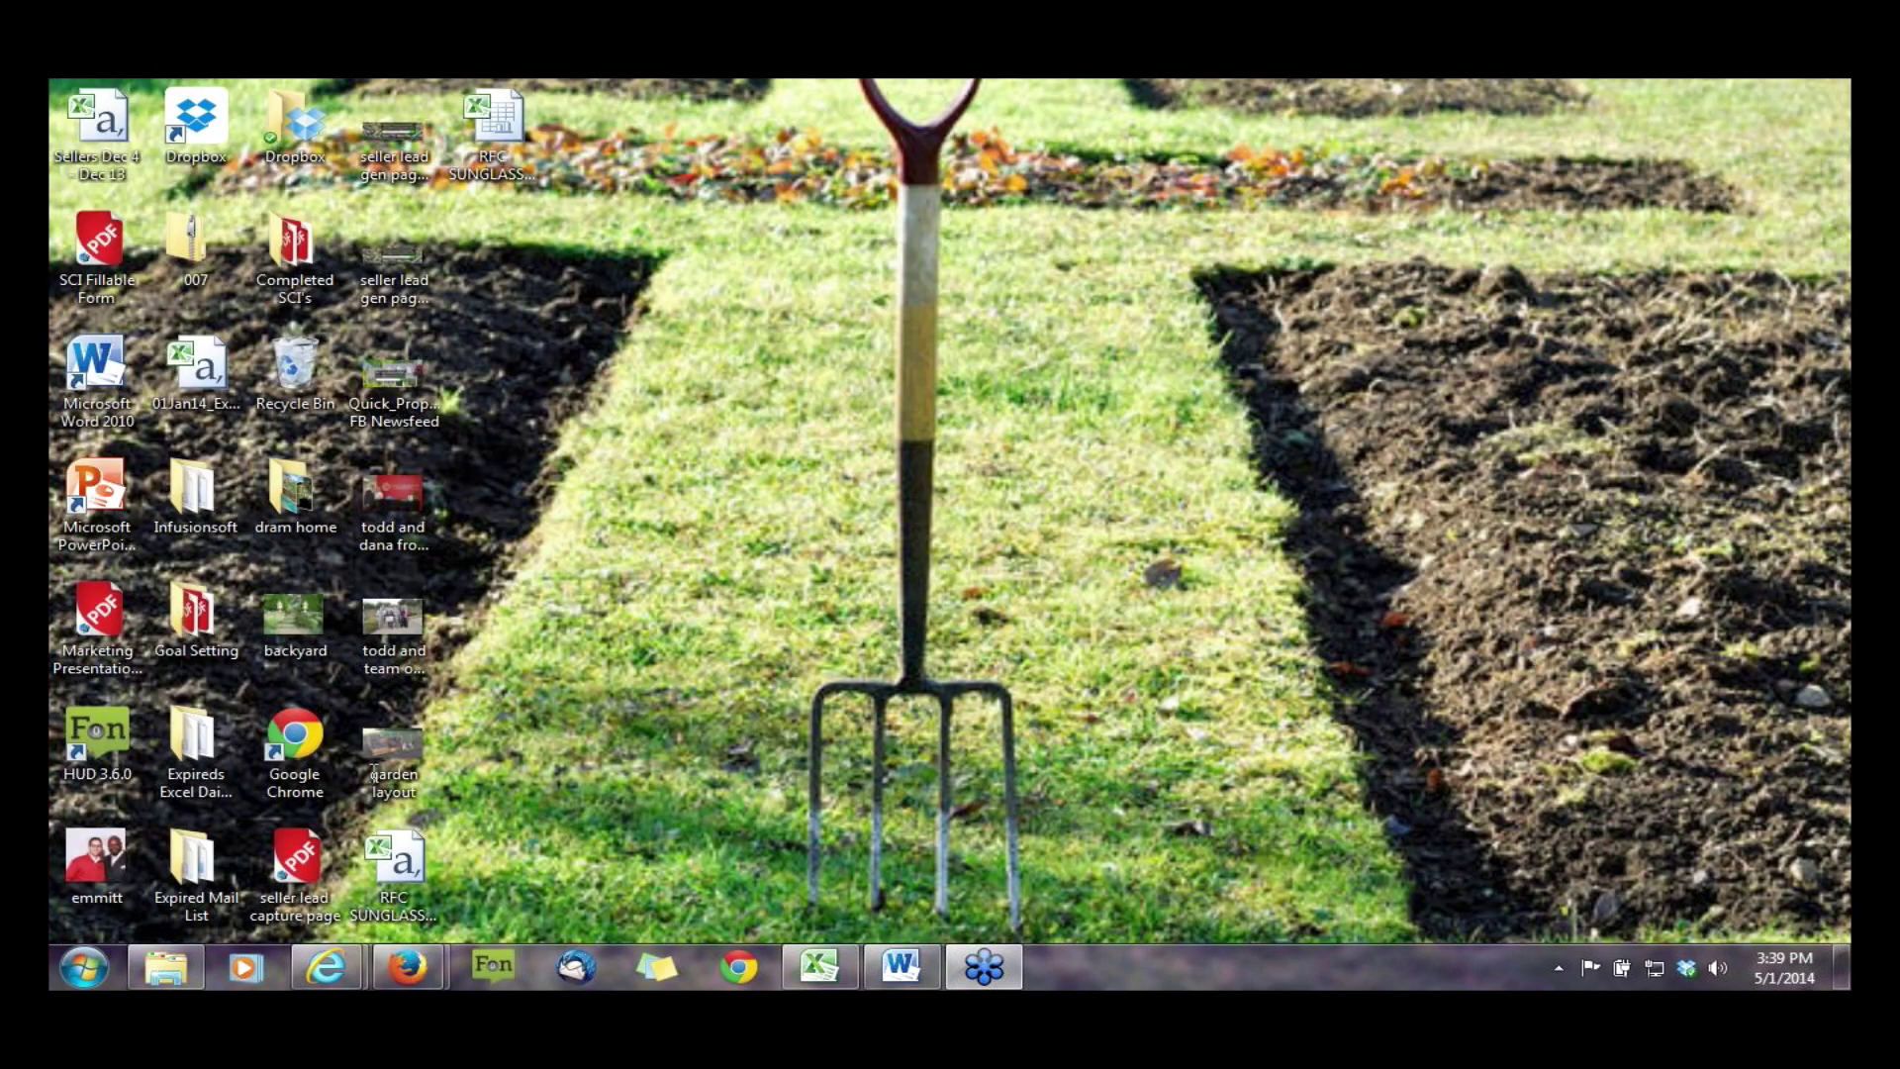
pyautogui.click(326, 967)
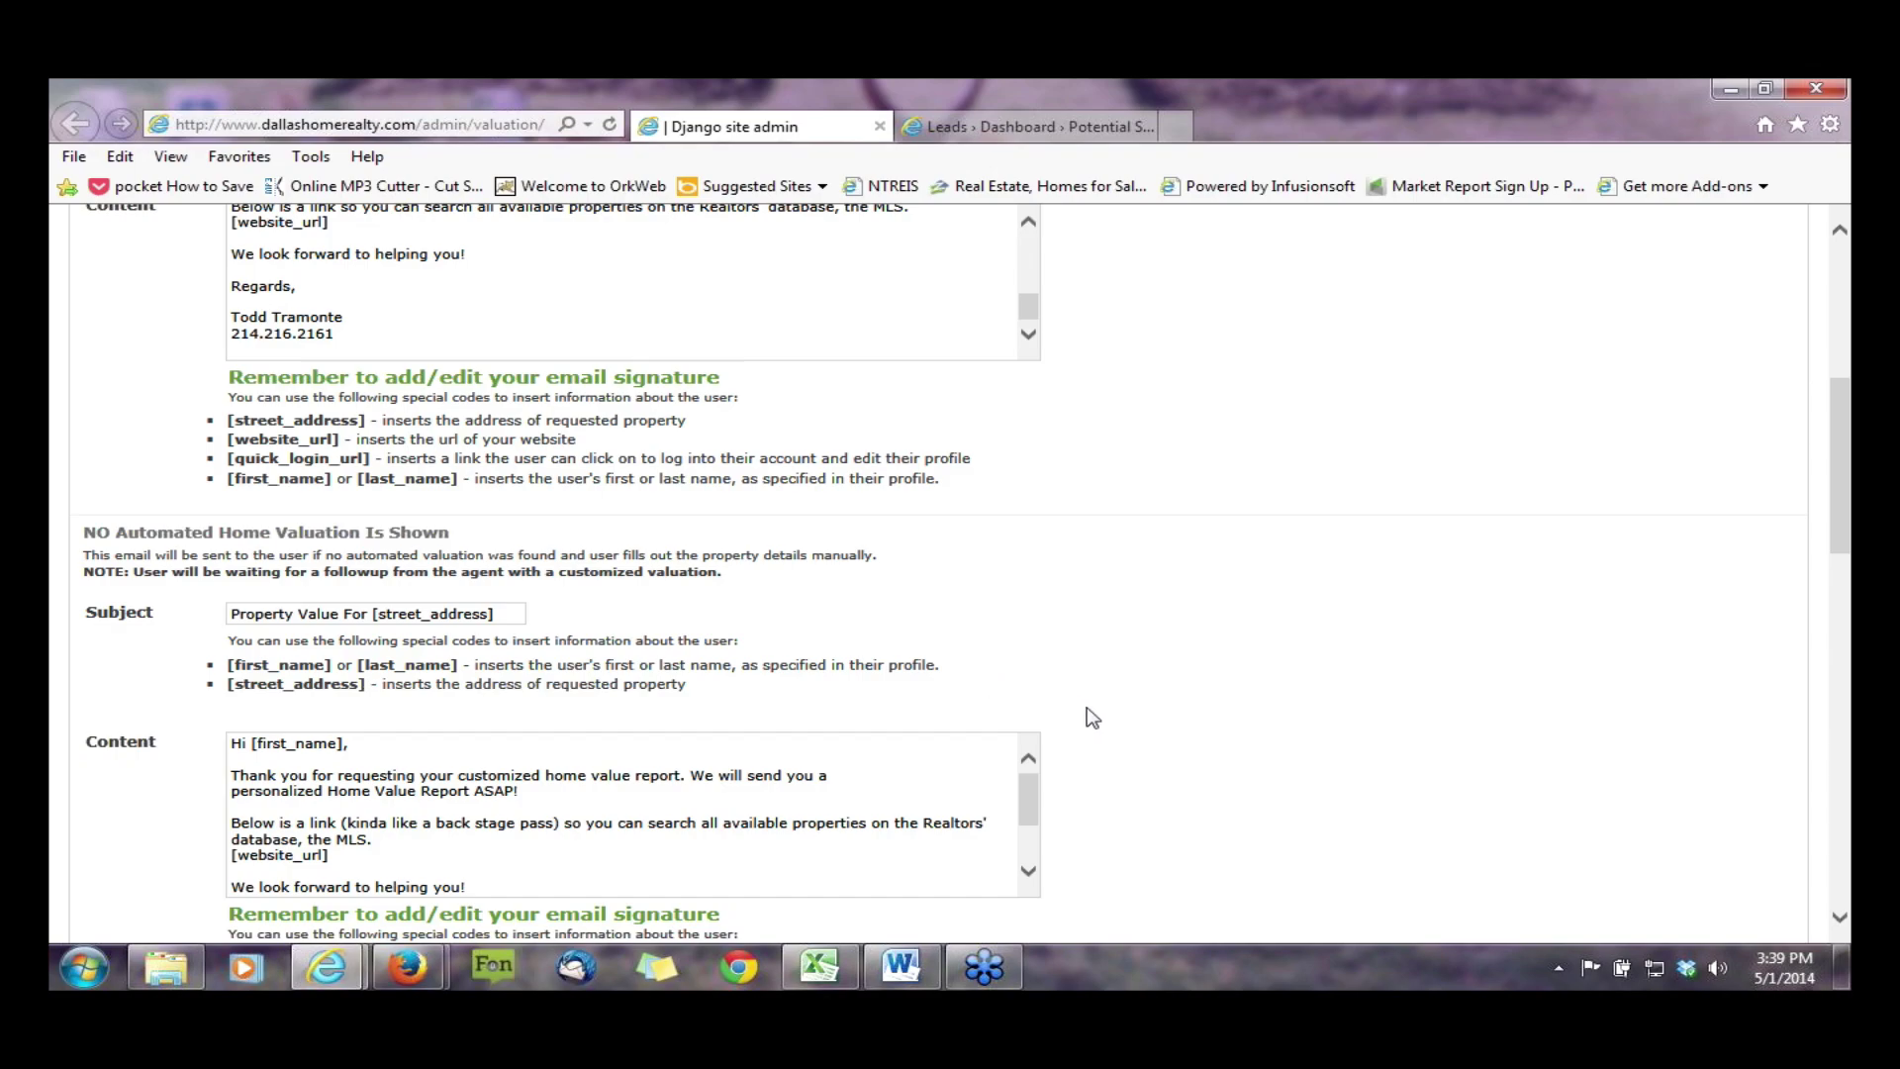
pyautogui.scroll(5, 1089, 716)
pyautogui.scroll(3, 773, 542)
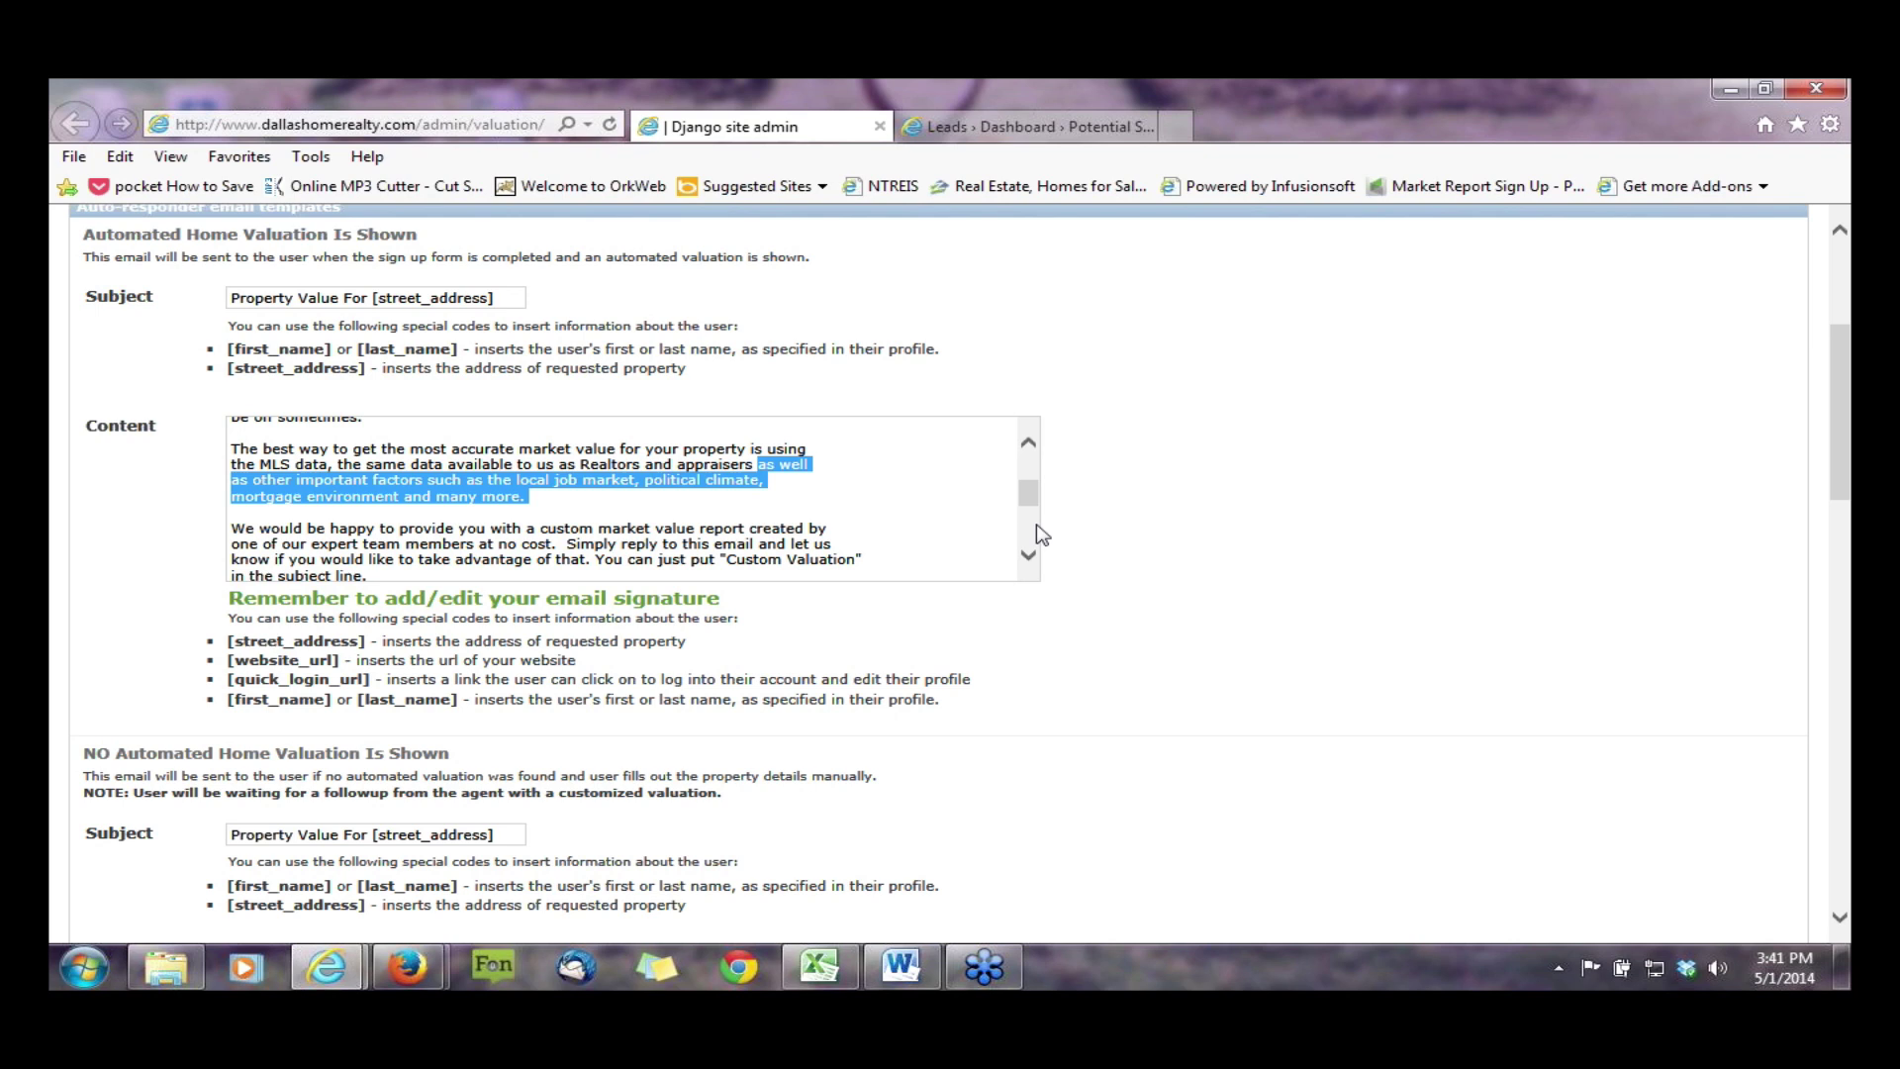
# - Review the valuation e-mail templates and the 'Quick Property Valuation' landing page attributes
pyautogui.scroll(-3, 887, 537)
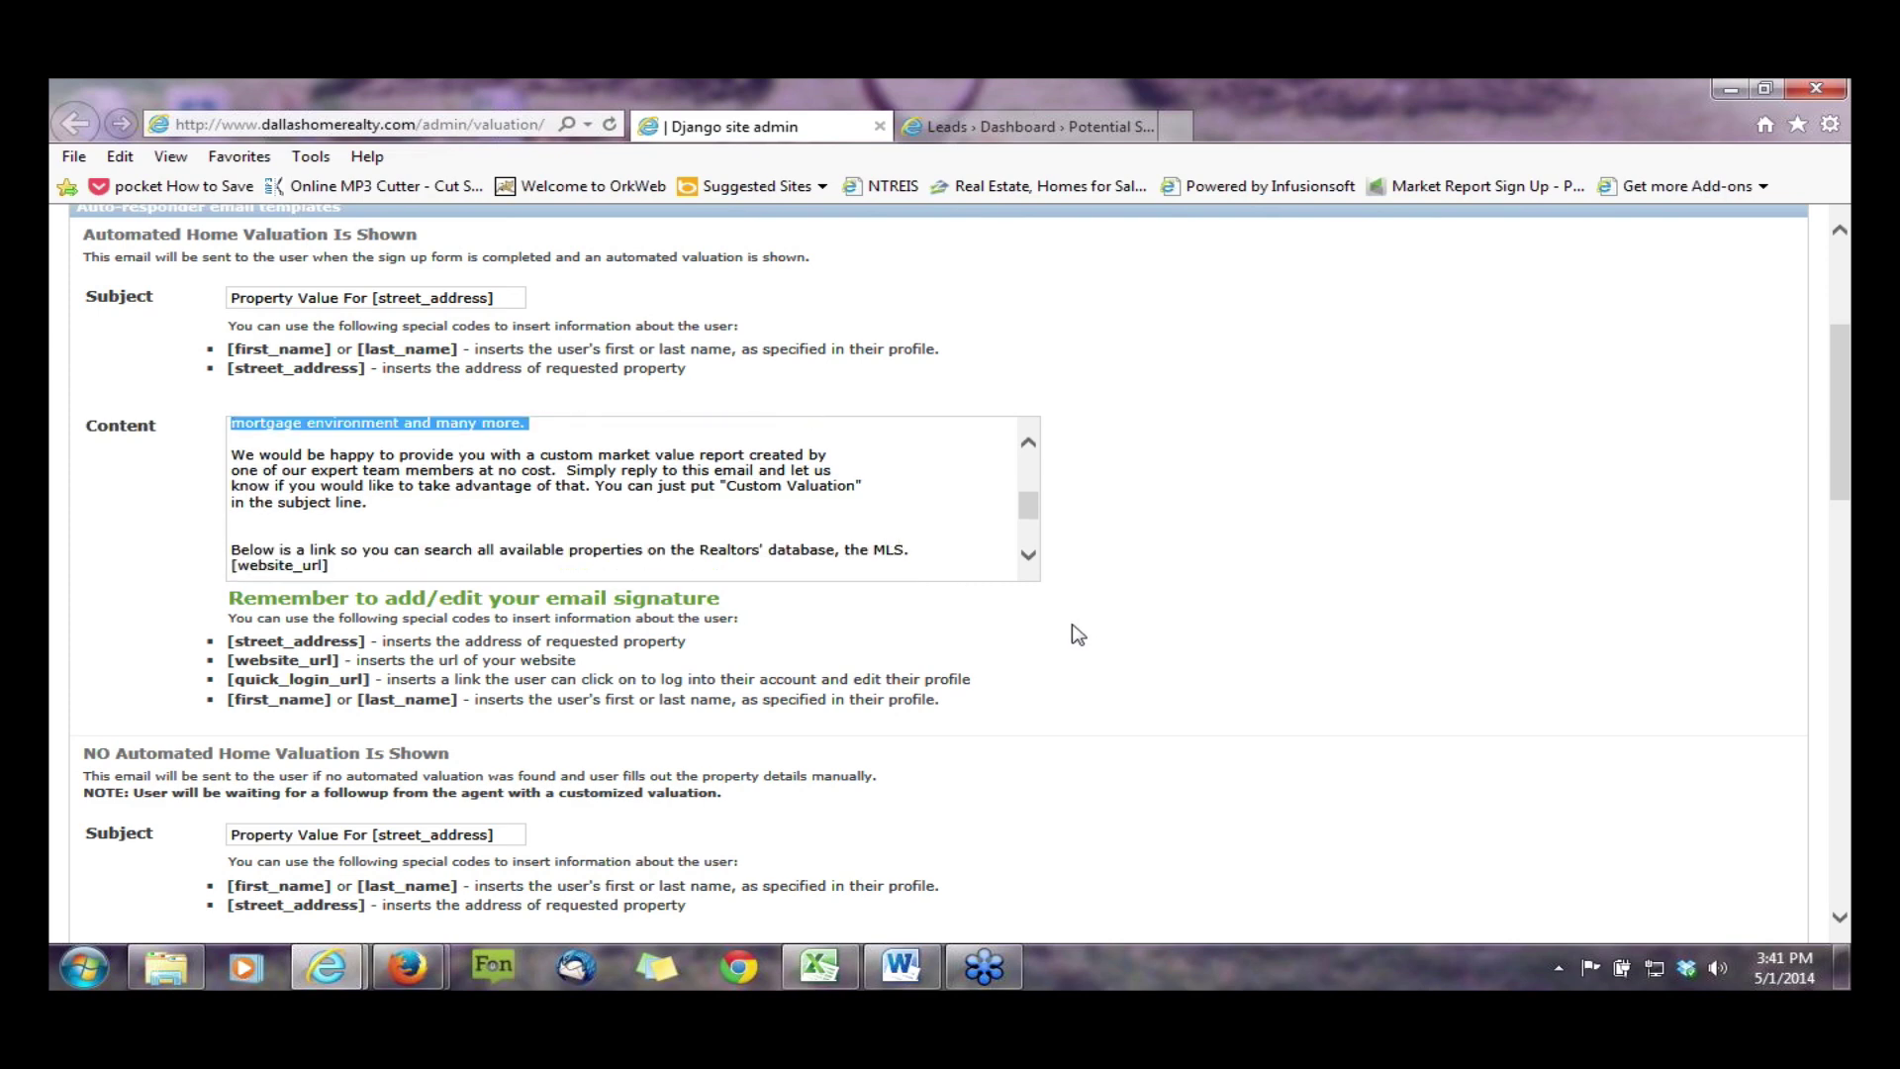
pyautogui.scroll(-3, 1077, 634)
pyautogui.scroll(-3, 1096, 630)
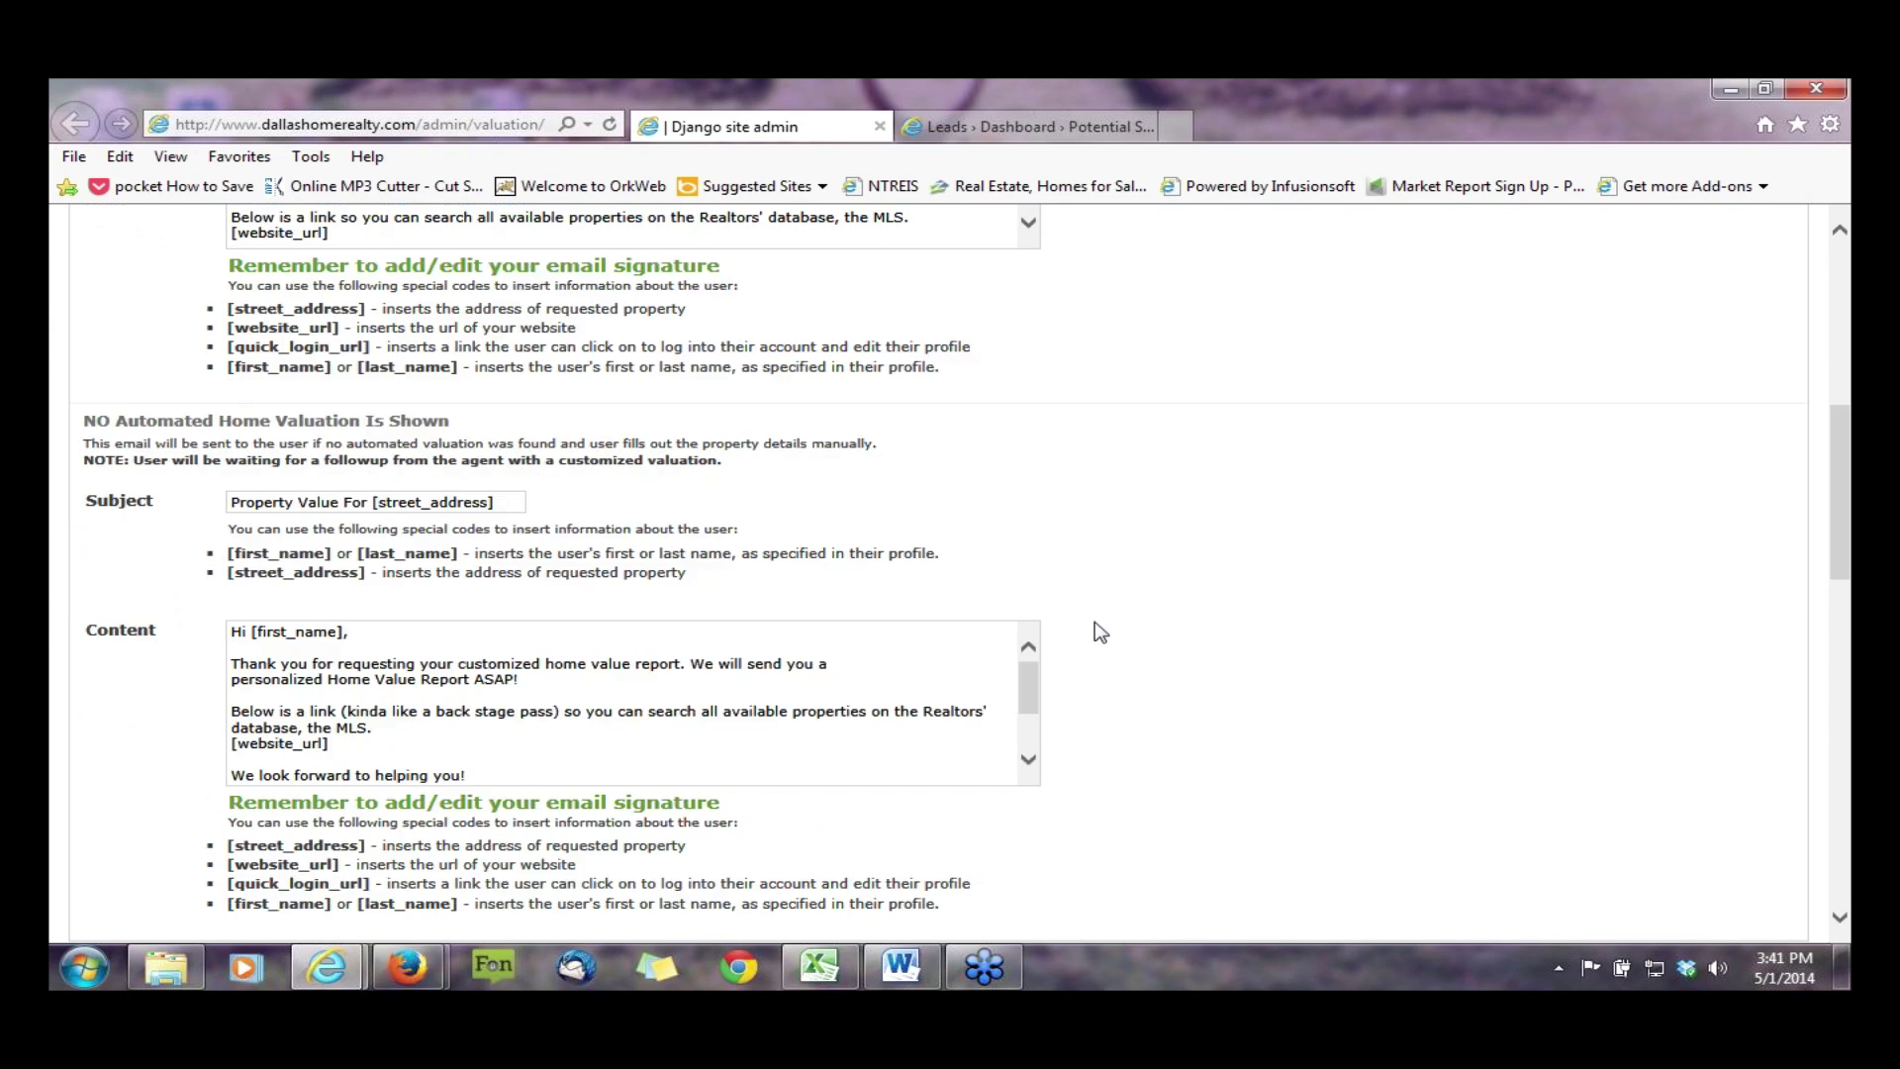
pyautogui.scroll(-2, 666, 611)
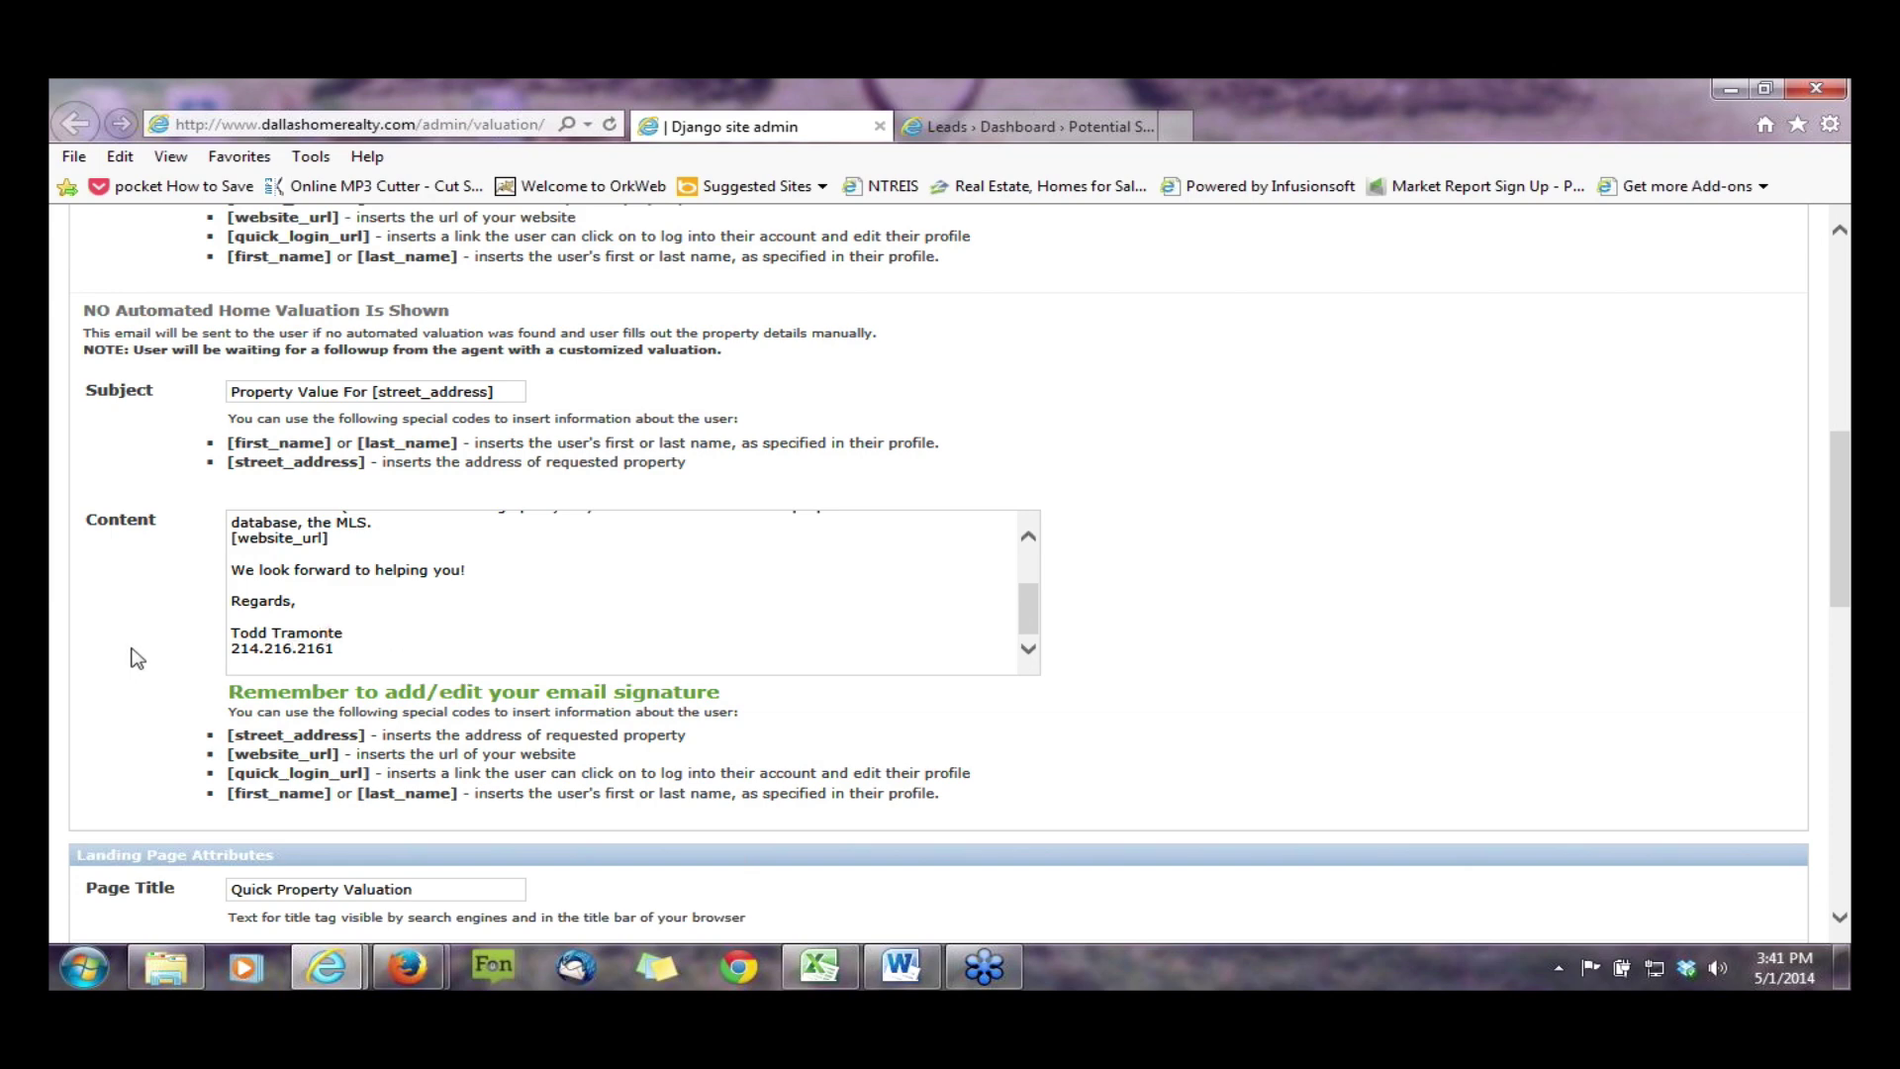
pyautogui.scroll(3, 134, 653)
pyautogui.scroll(3, 134, 649)
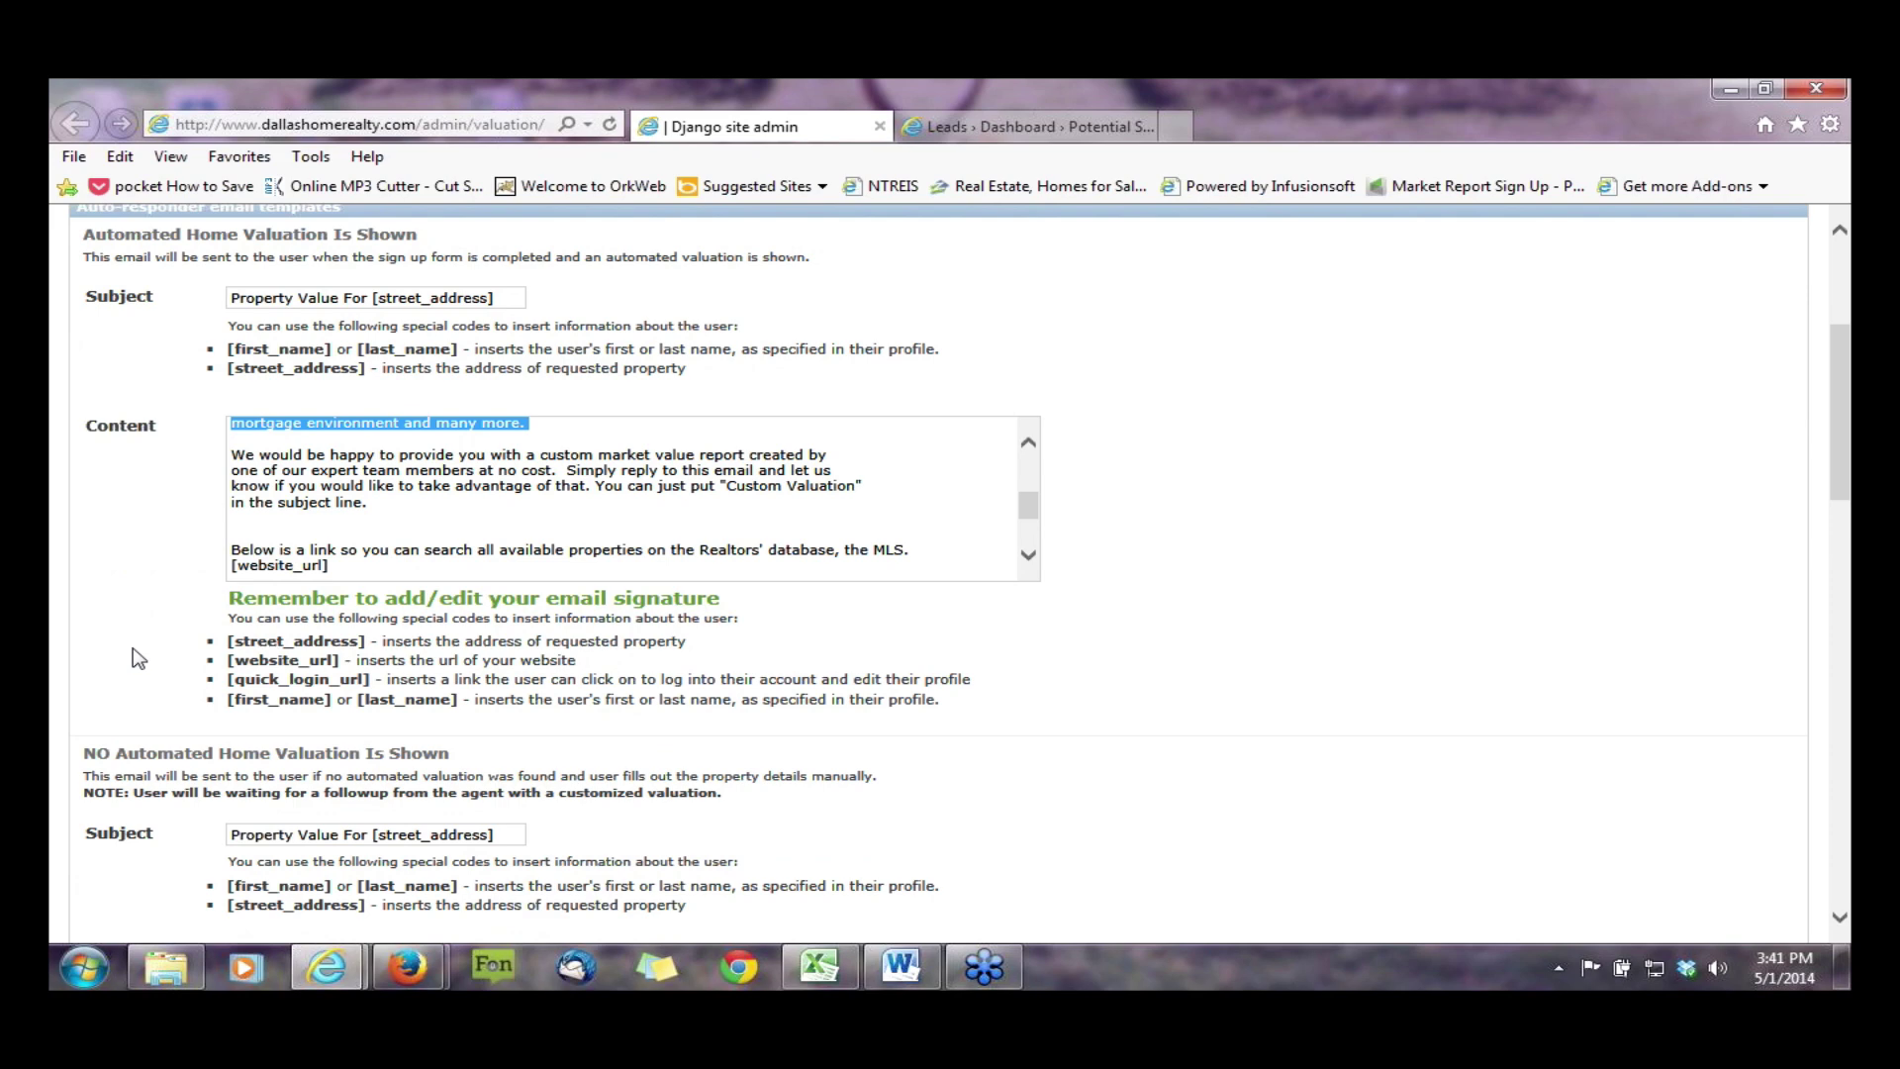
pyautogui.scroll(1, 138, 658)
pyautogui.scroll(1, 139, 658)
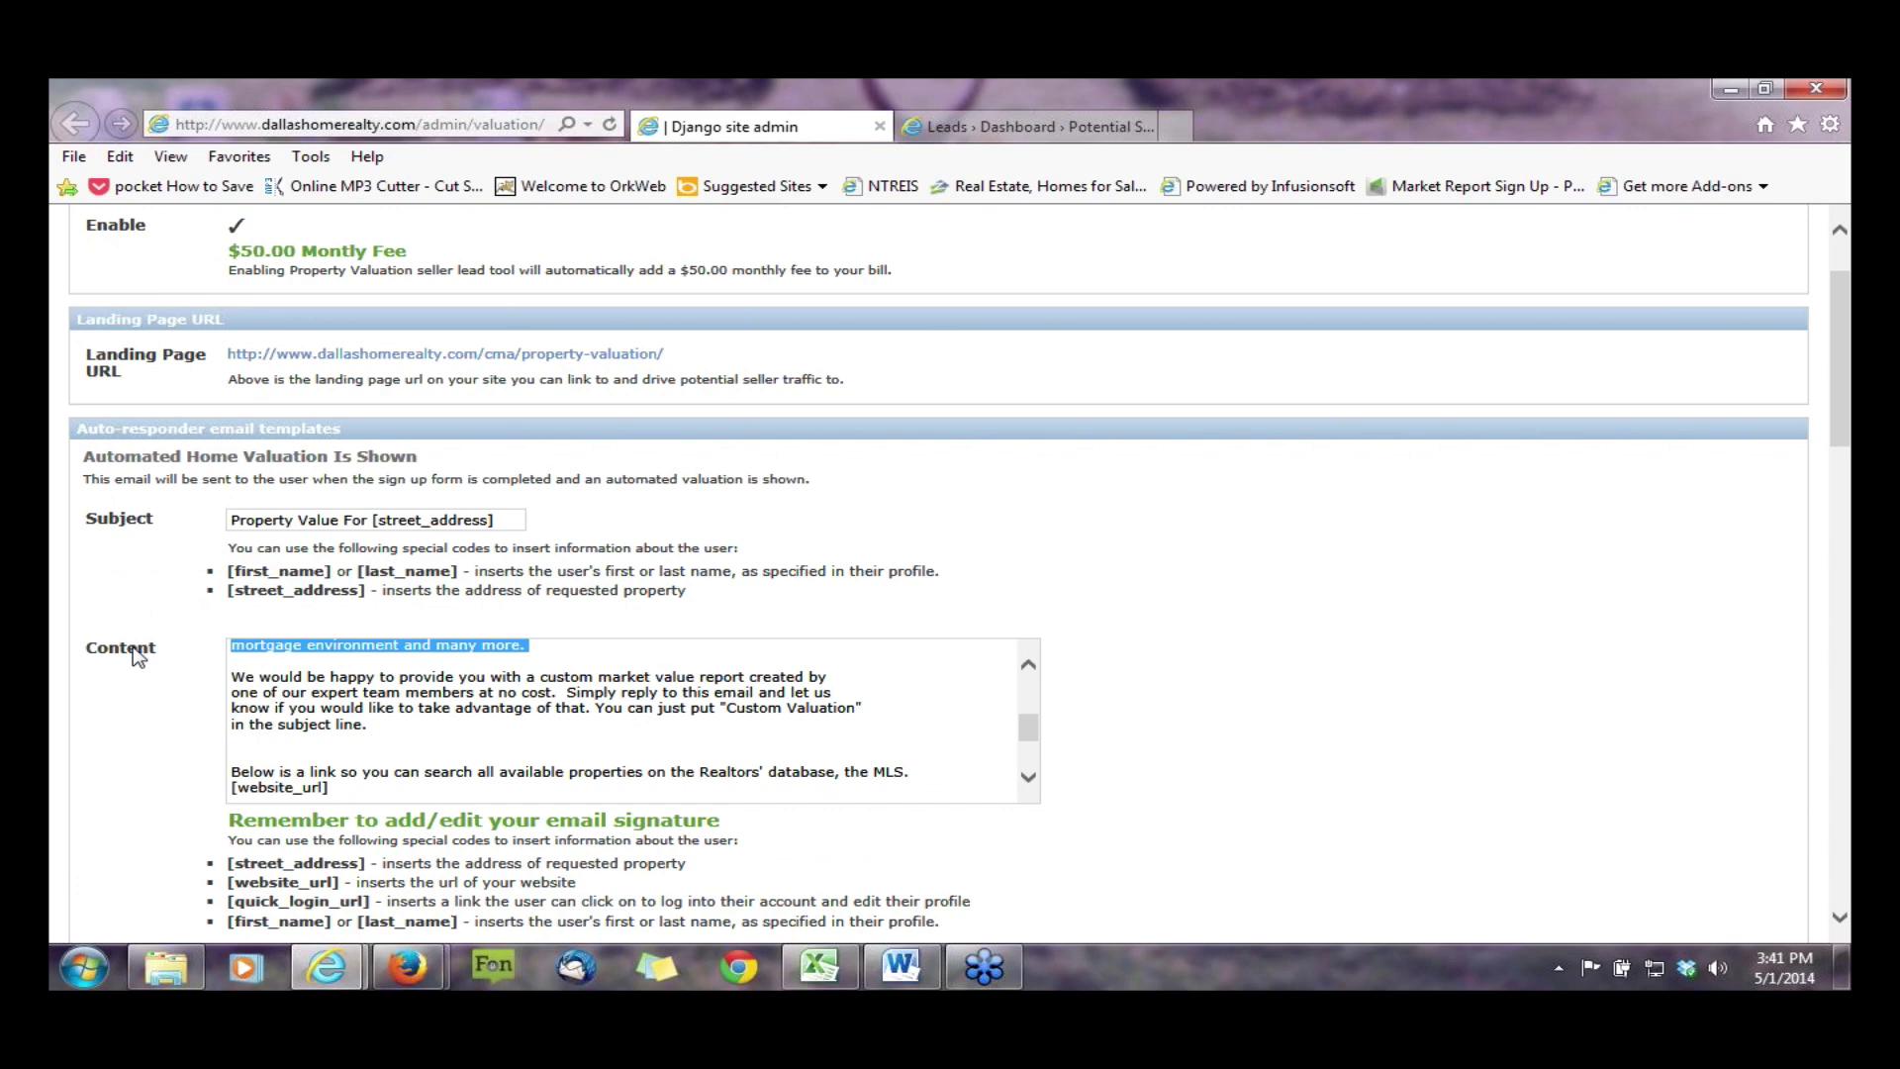
# - Look over the Background Image options, then minimize the admin settings window
pyautogui.scroll(-5, 138, 658)
pyautogui.scroll(-3, 139, 658)
pyautogui.scroll(-4, 139, 658)
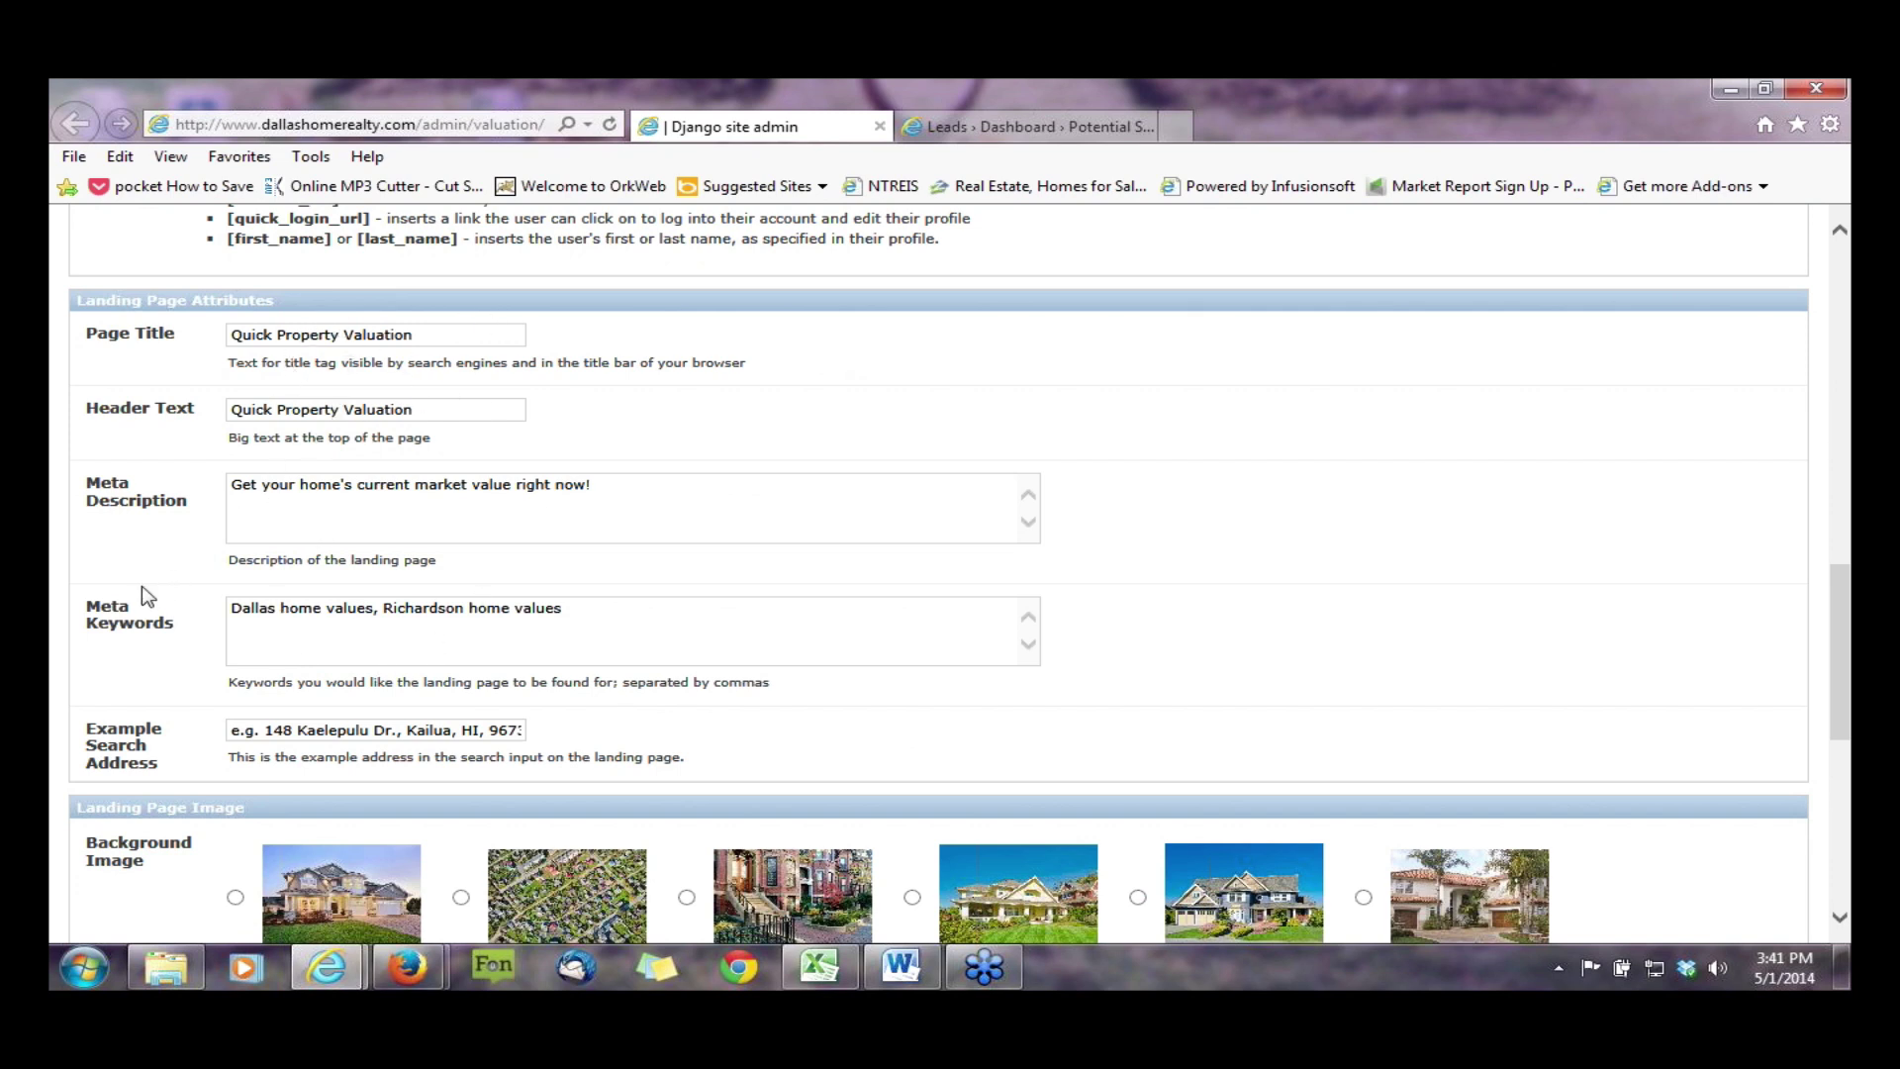
pyautogui.scroll(-1, 147, 595)
pyautogui.scroll(-3, 148, 596)
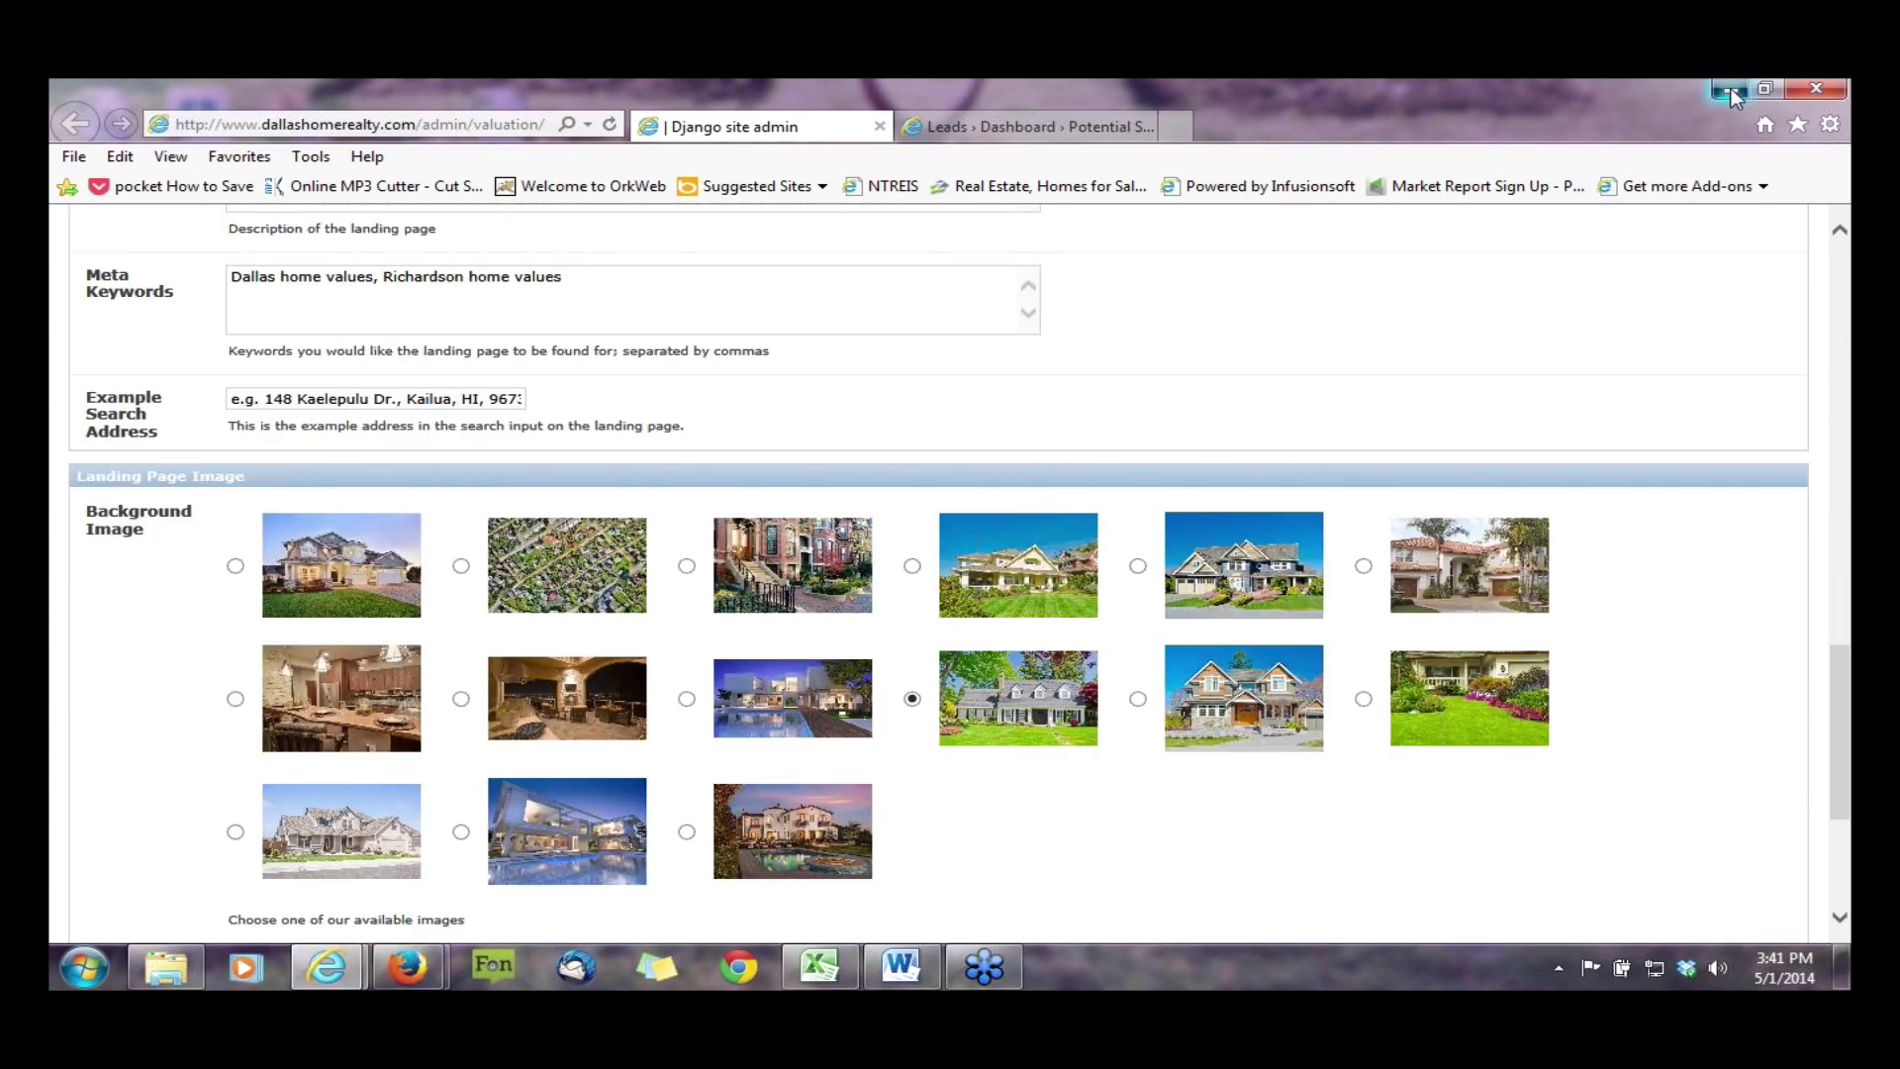
pyautogui.click(1726, 91)
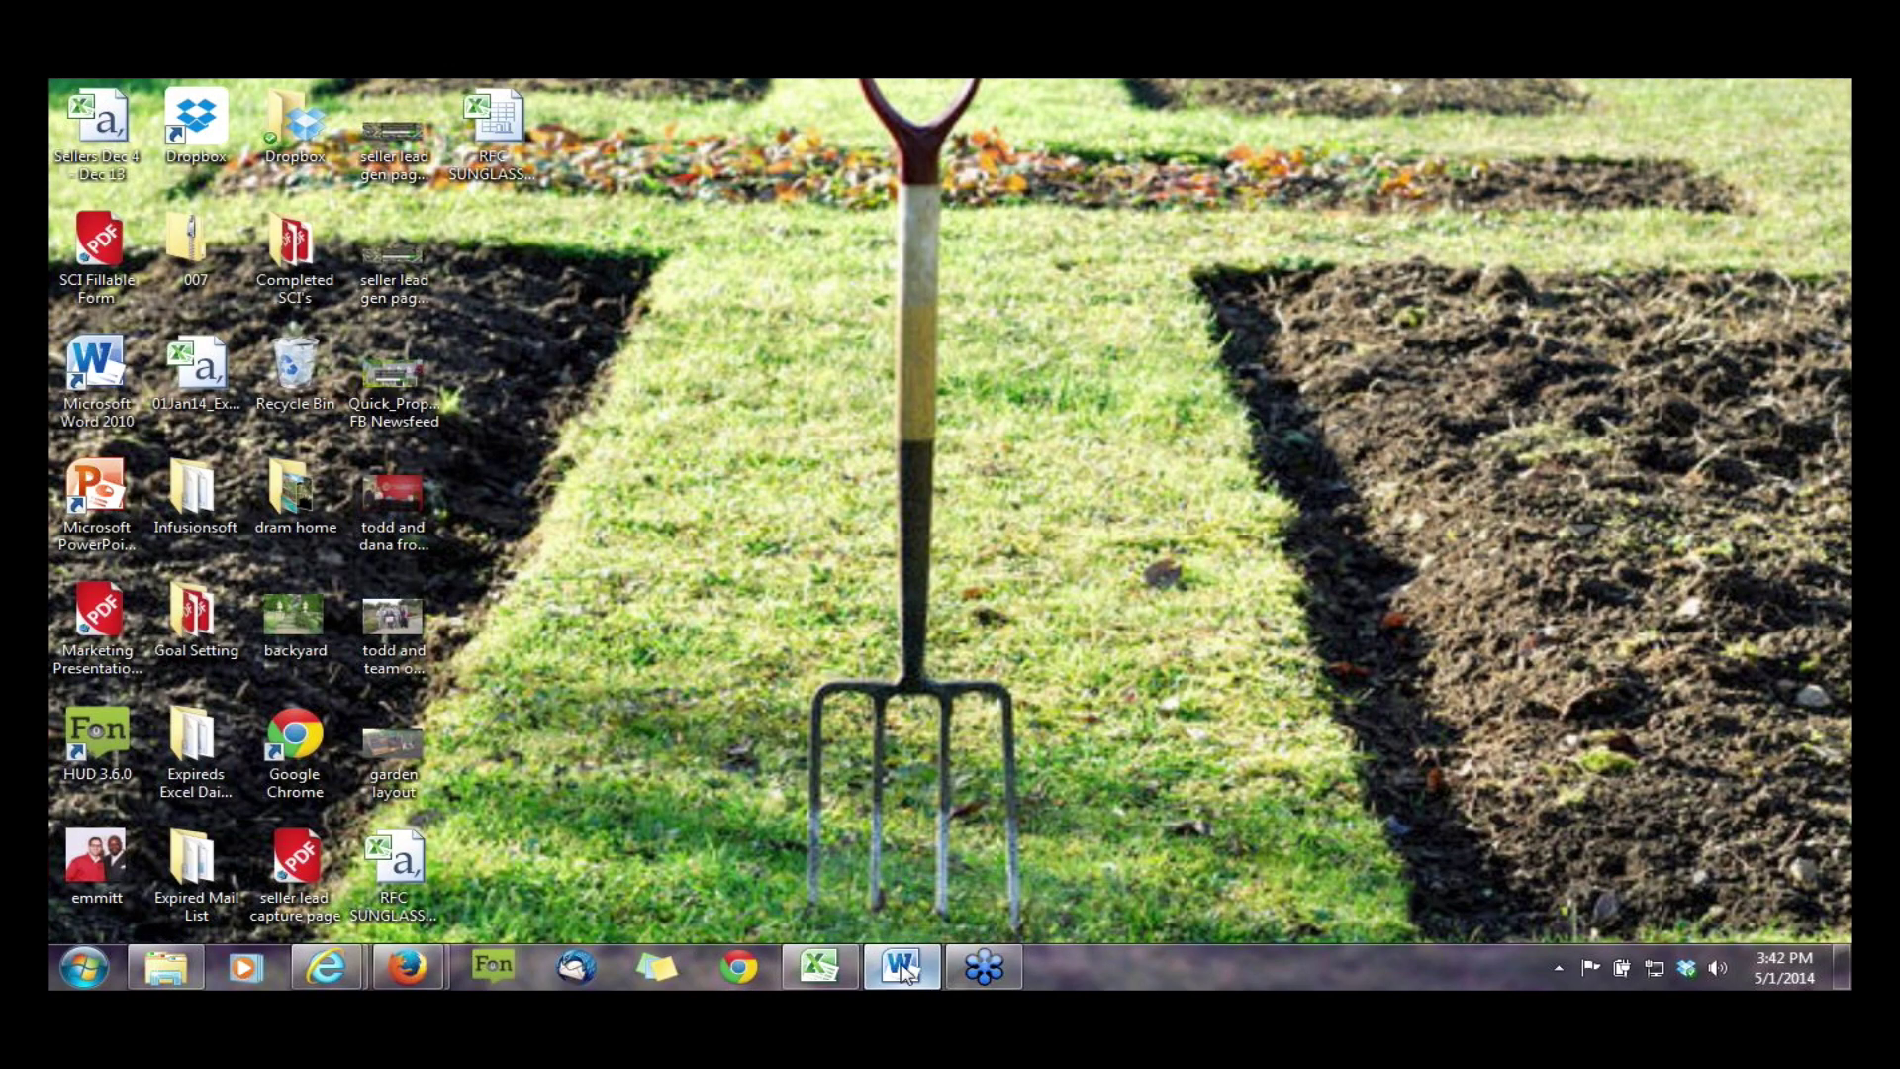
# - Restore the Word document showing the 'Quick LH Market Valuation' Facebook ad
pyautogui.click(901, 967)
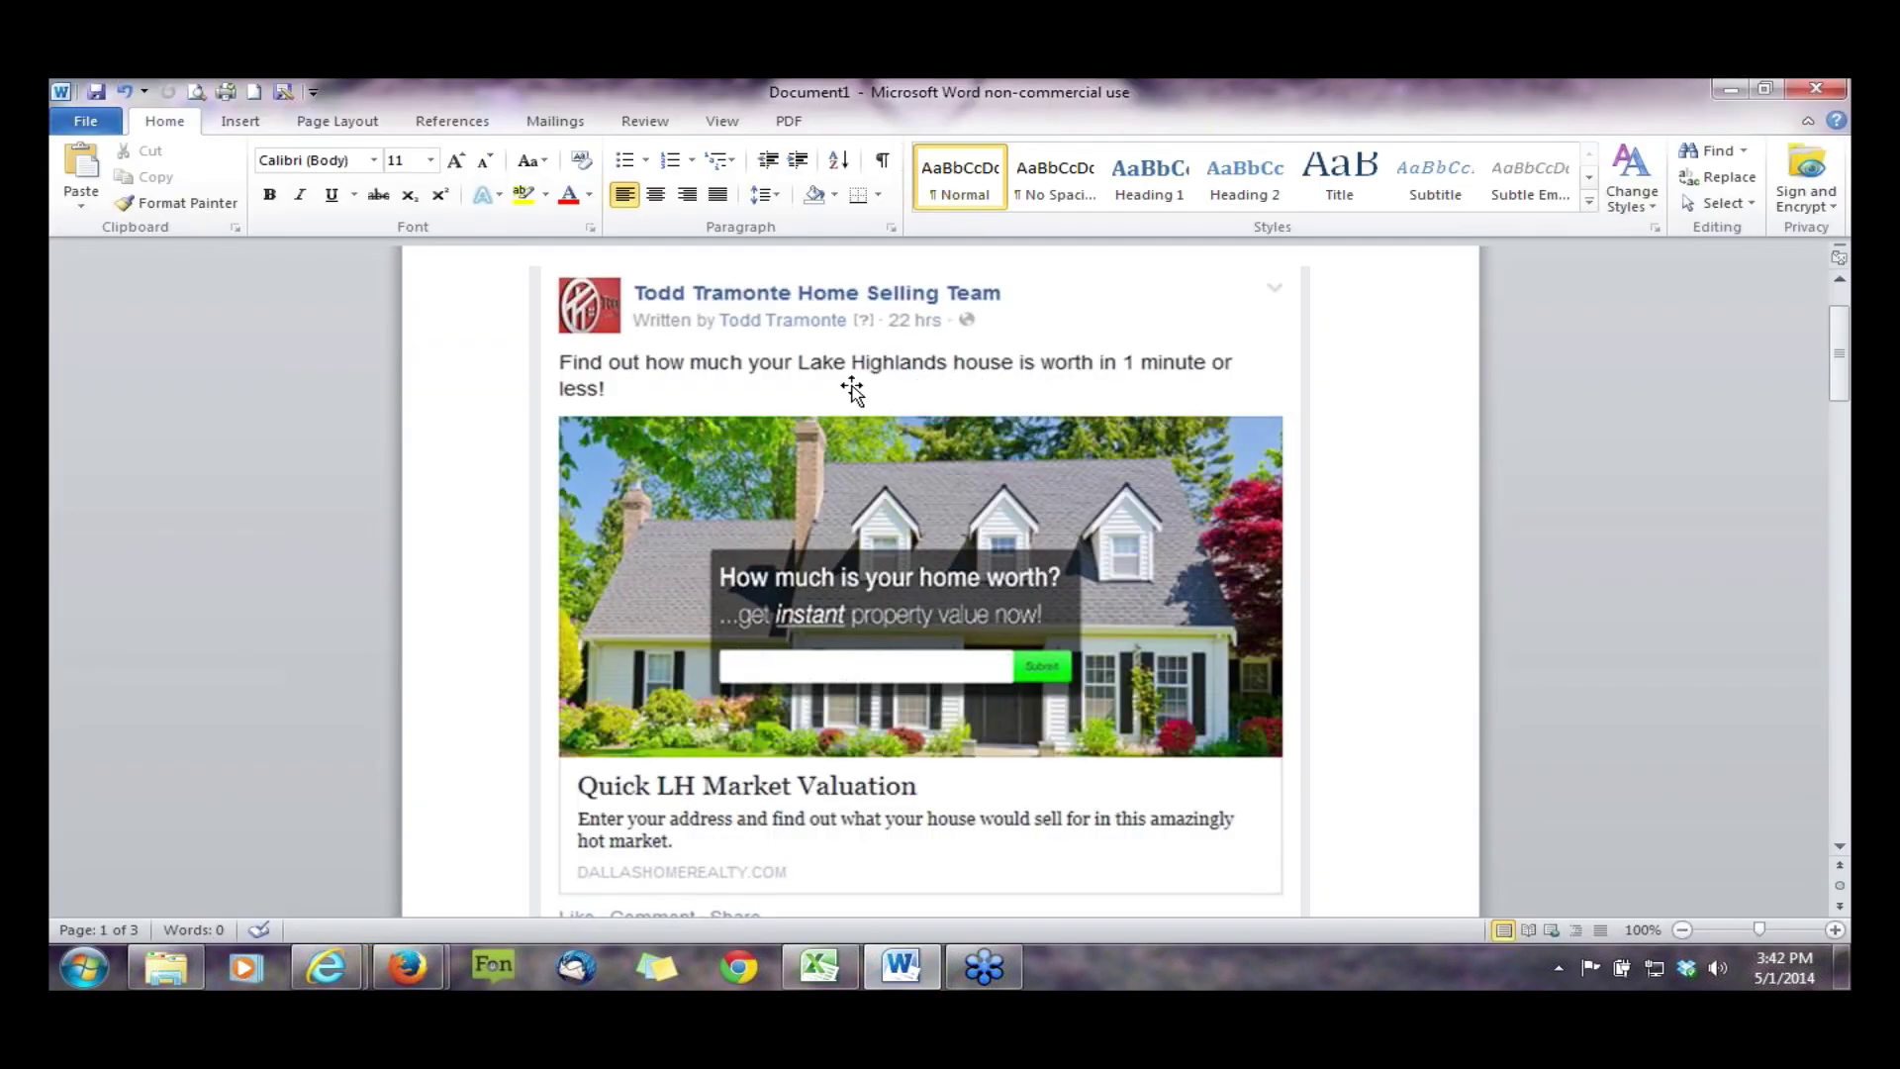
pyautogui.scroll(1, 1353, 386)
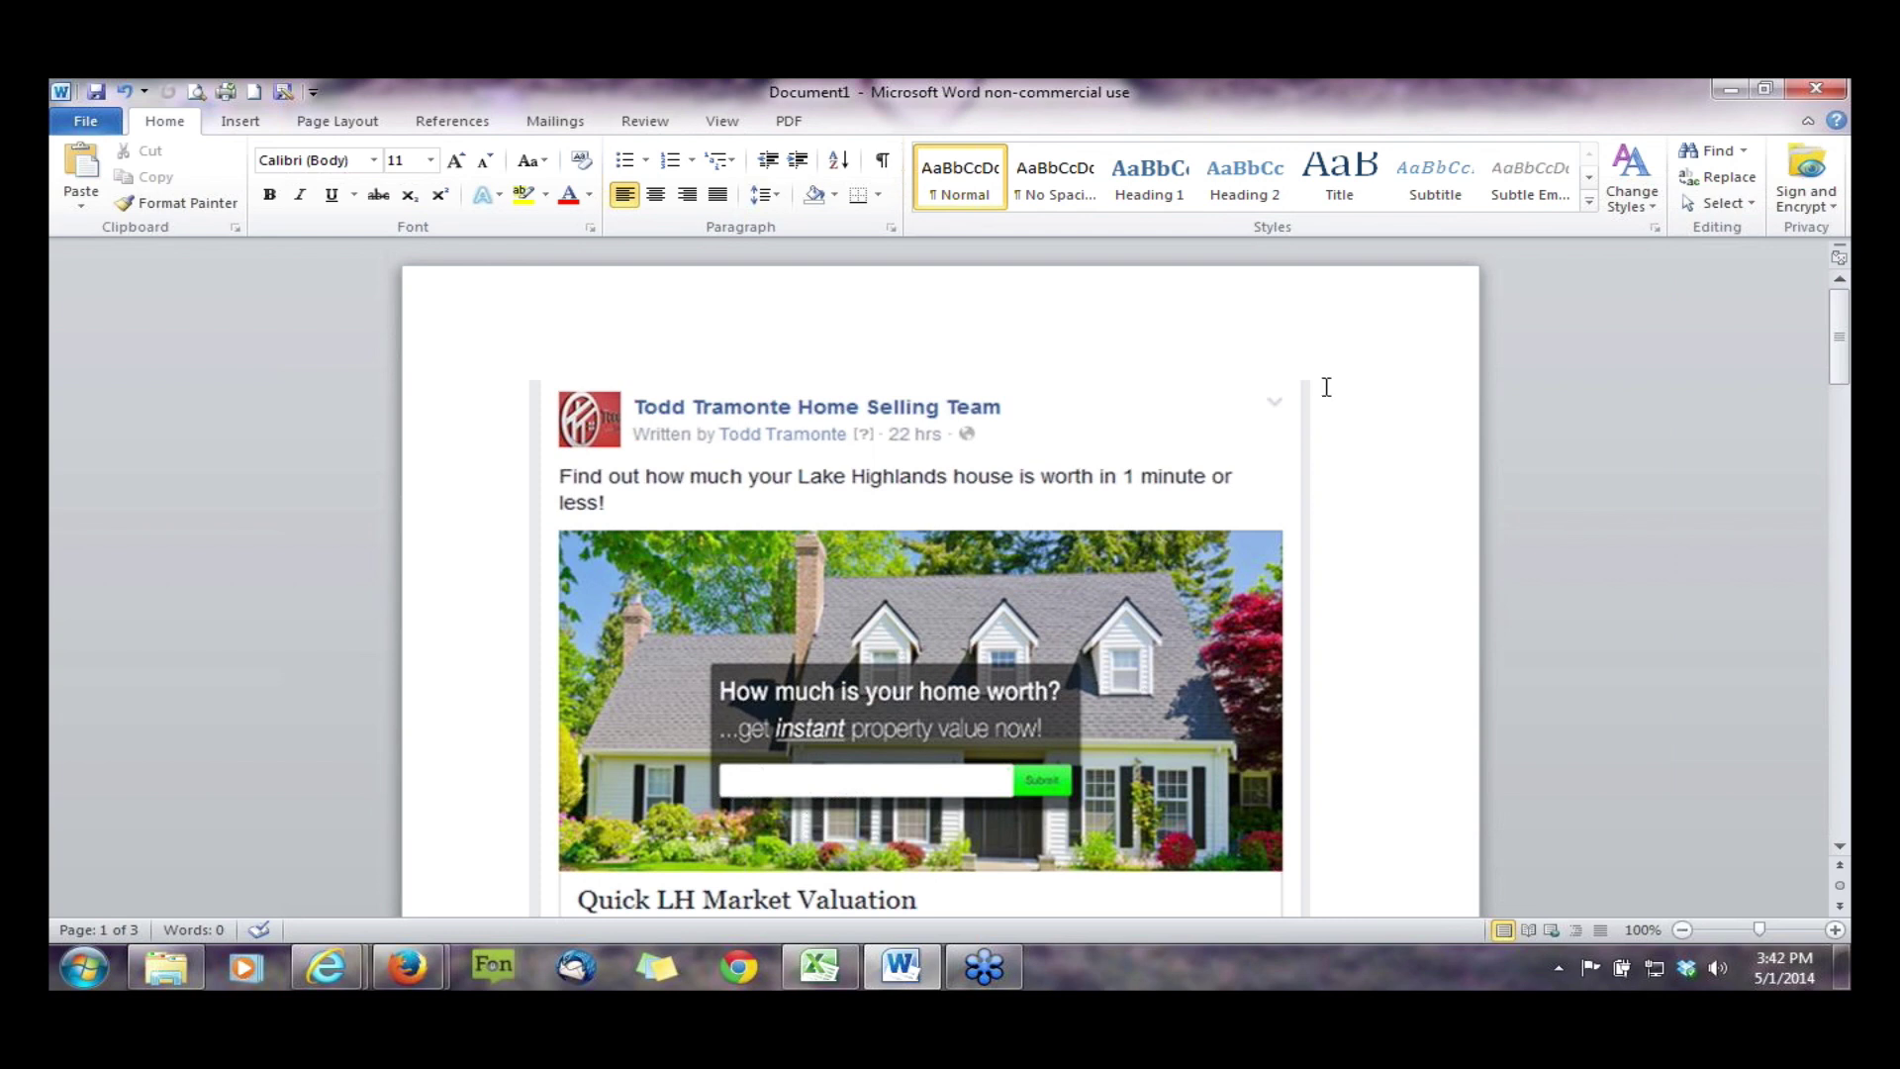
pyautogui.scroll(-1, 1331, 388)
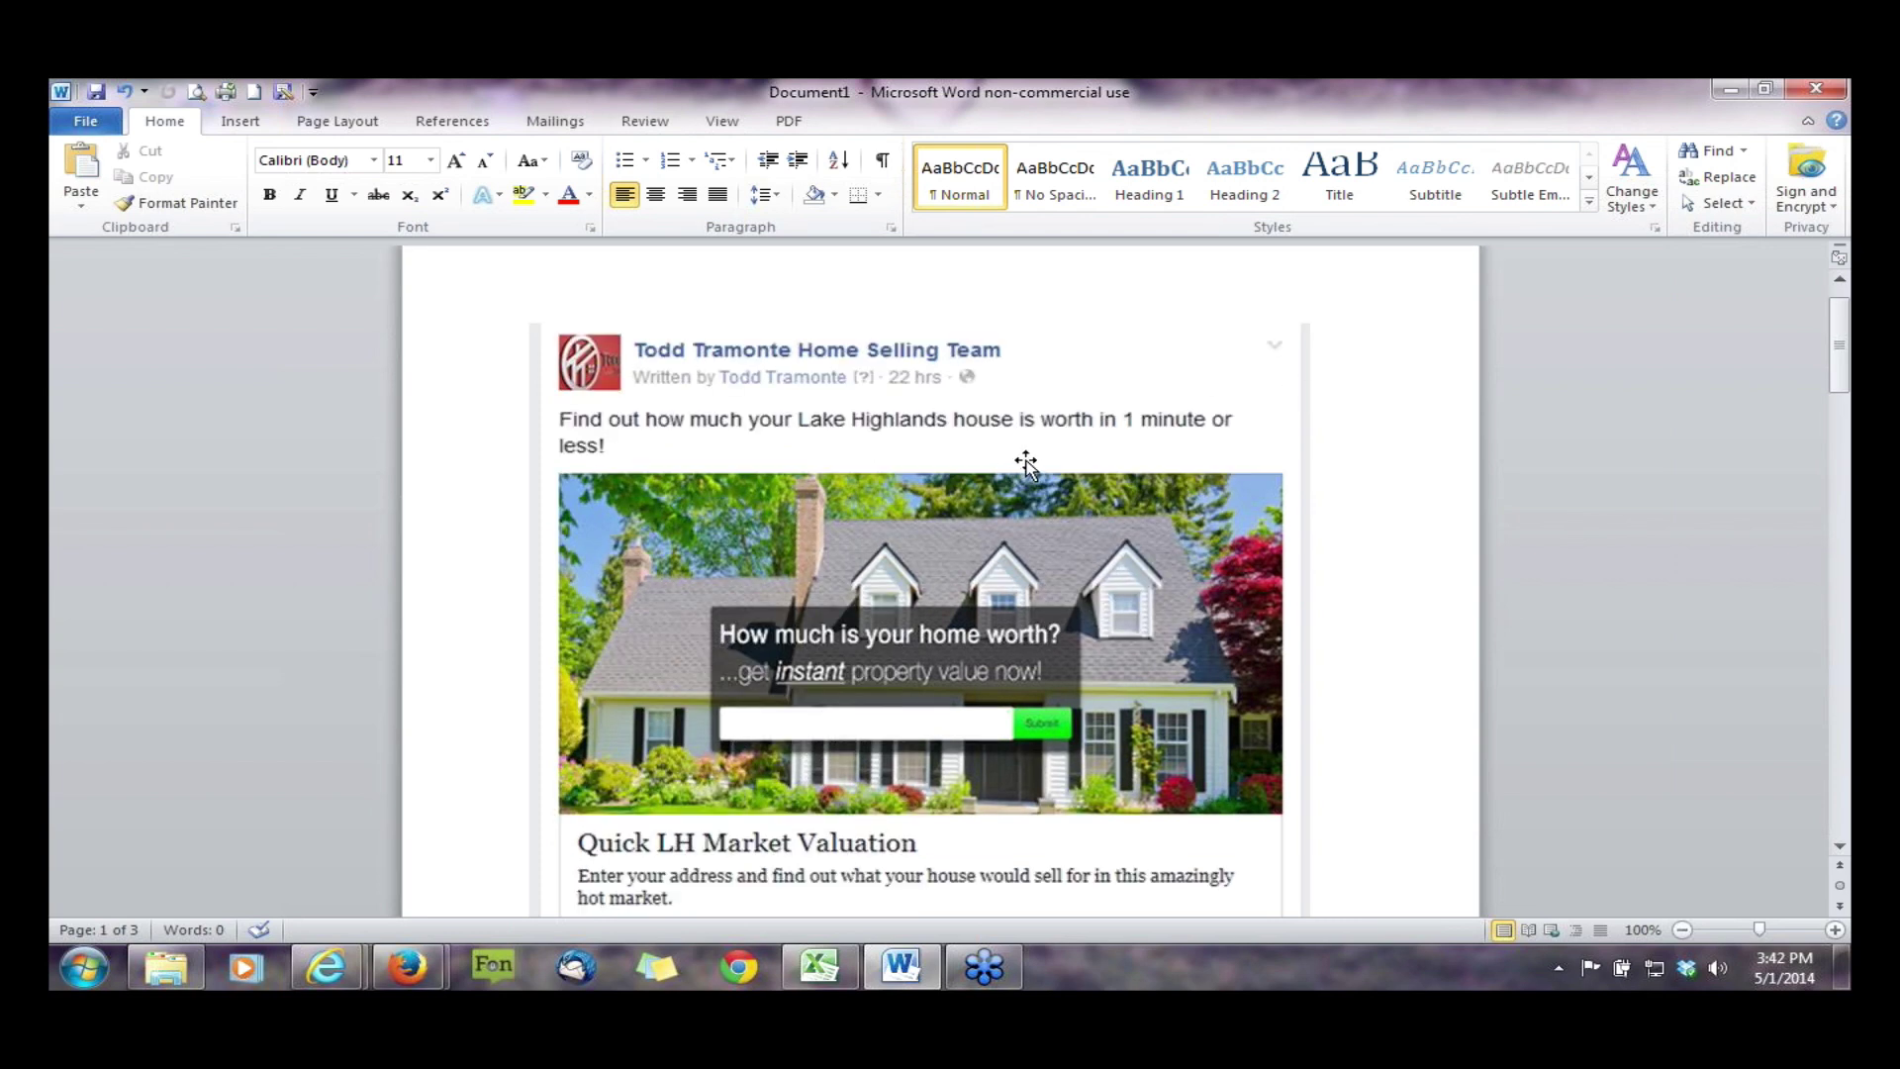